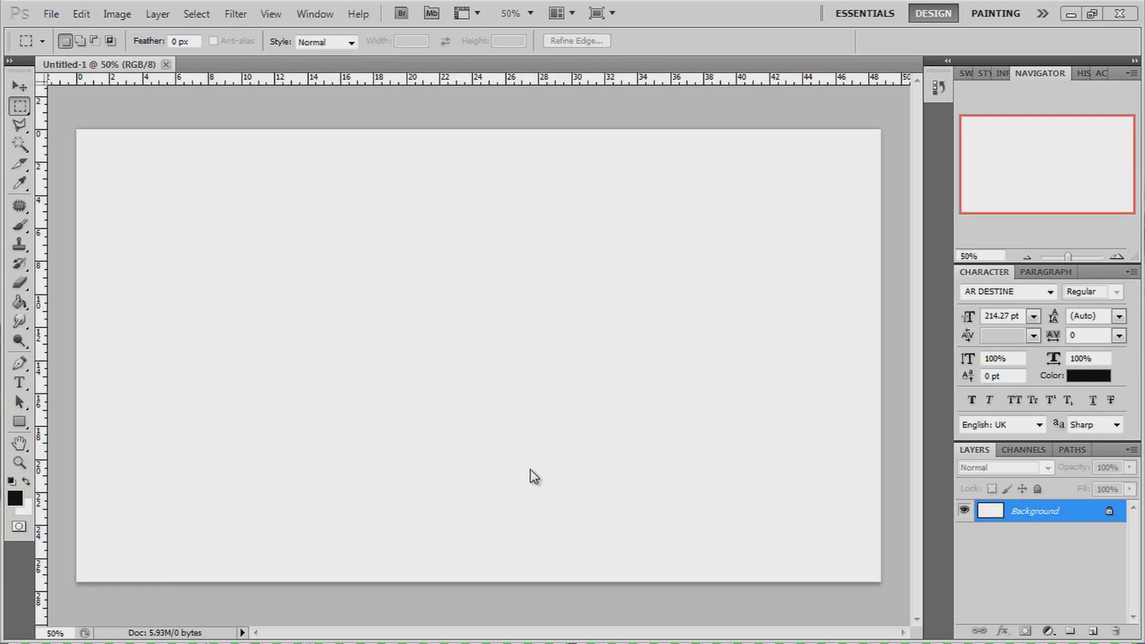
pyautogui.click(53, 14)
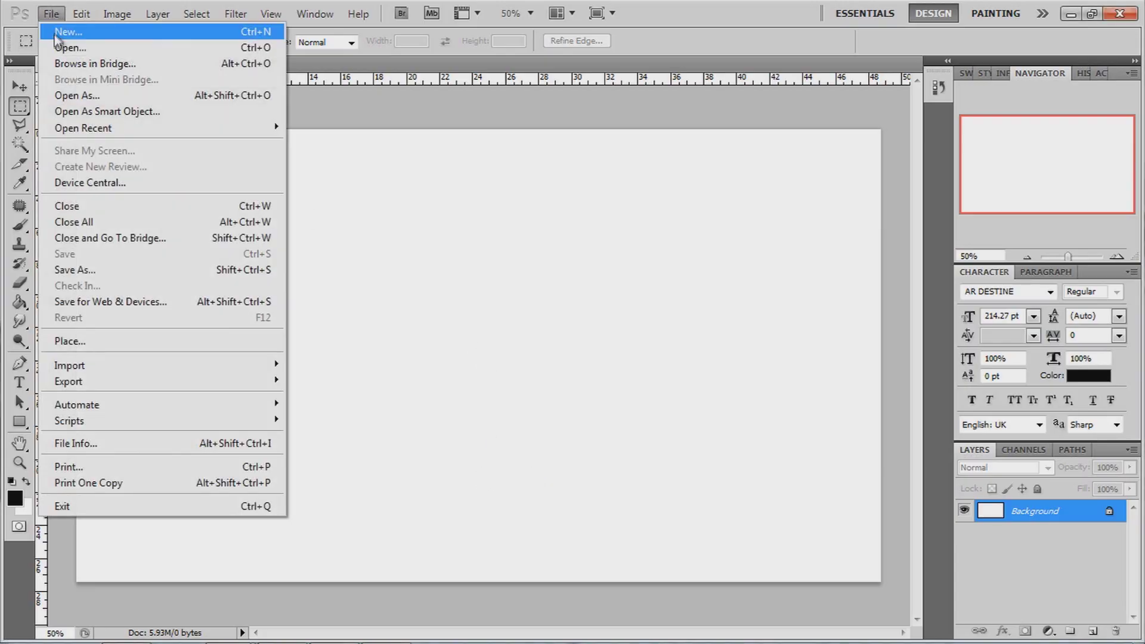
pyautogui.click(59, 32)
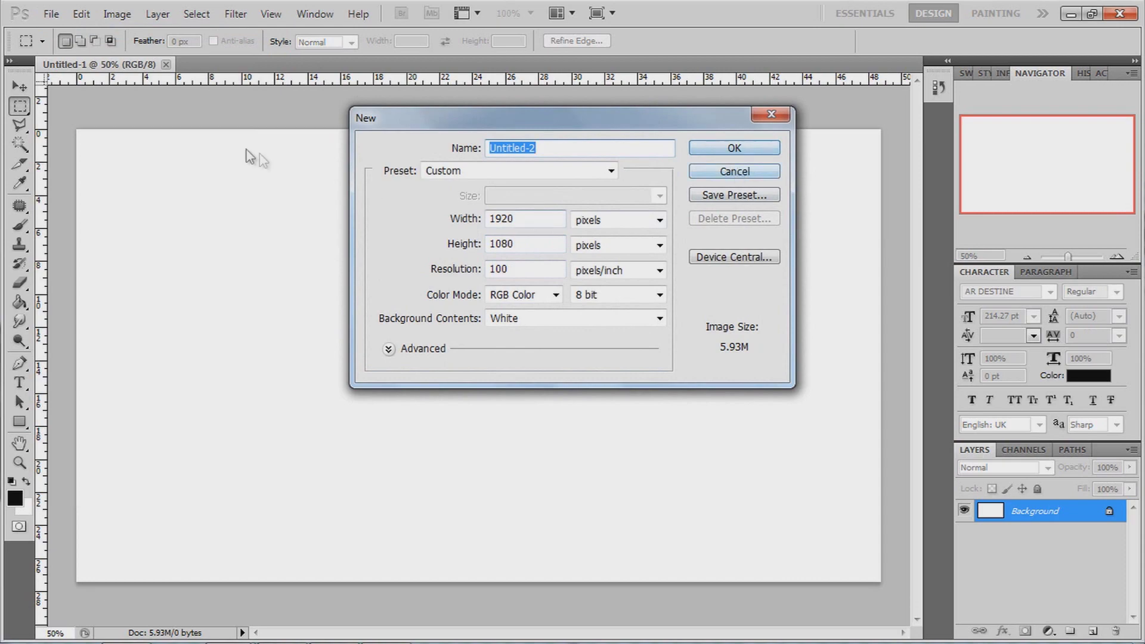
pyautogui.click(746, 178)
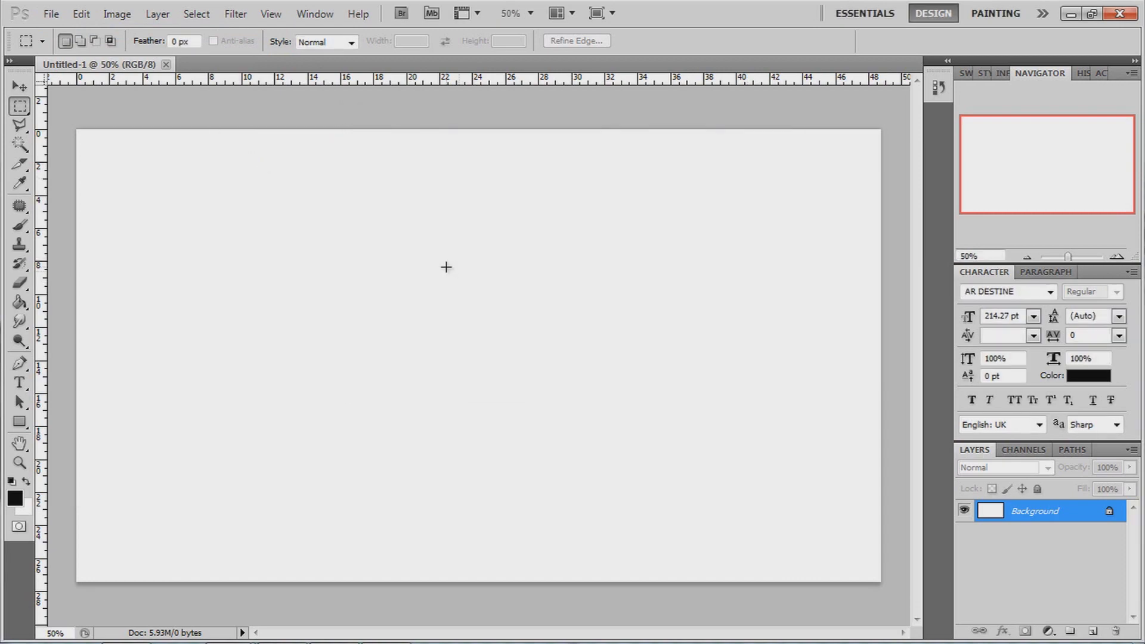
# Step: Place the snowboarding-wide[1] picture from the Photoshop Pics > Locations folder into the blank document
pyautogui.click(20, 87)
pyautogui.moveTo(391, 642)
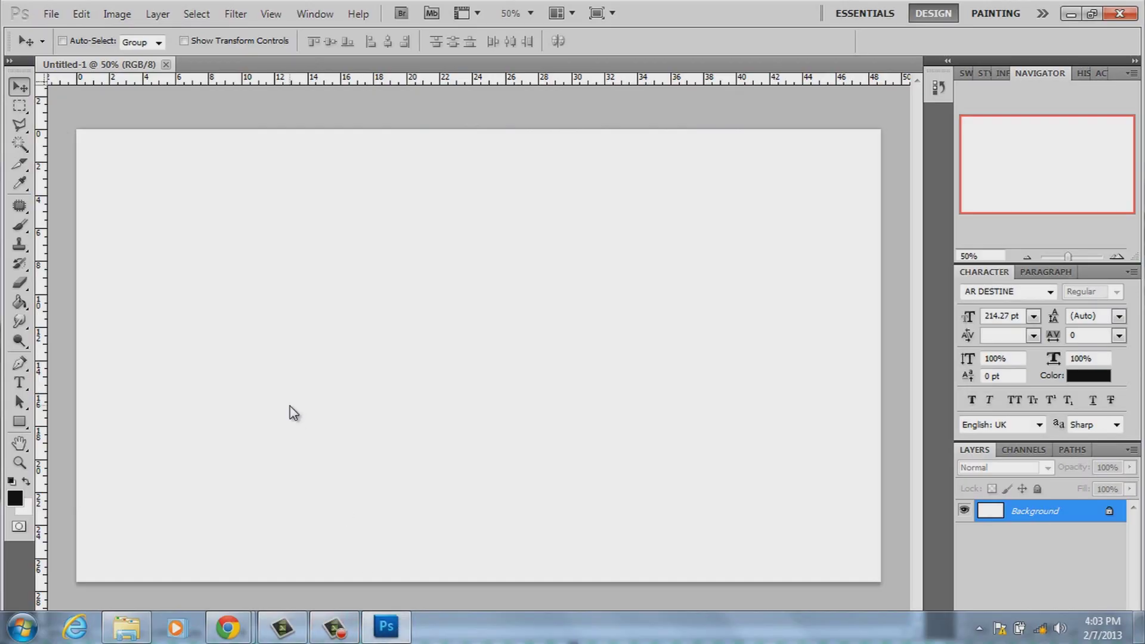
pyautogui.moveTo(185, 632)
pyautogui.click(128, 629)
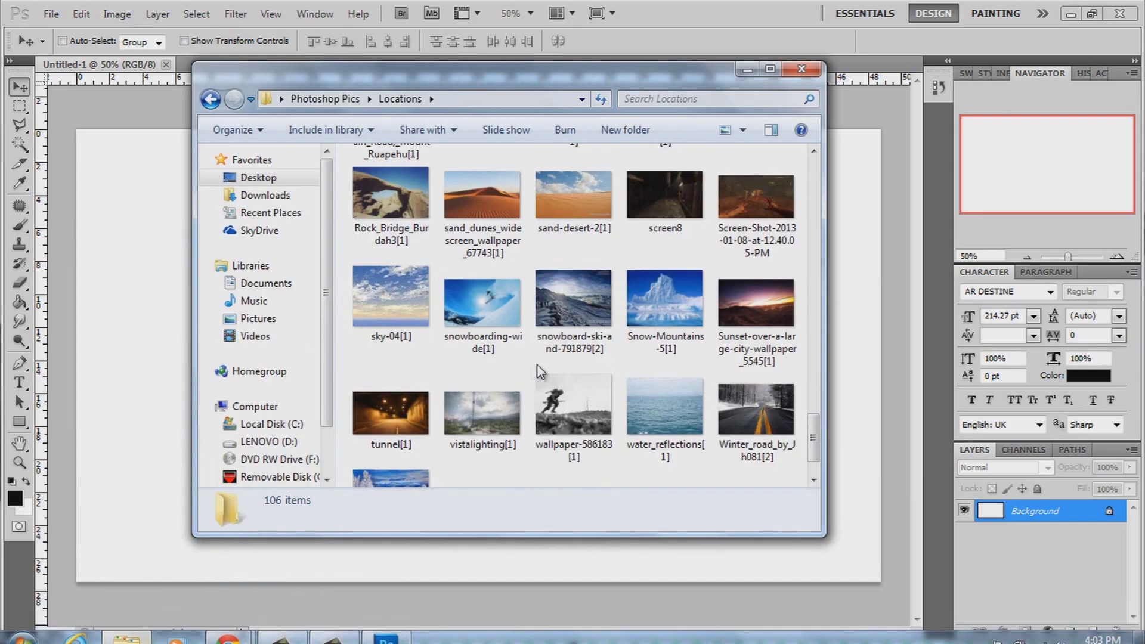
pyautogui.moveTo(489, 288); pyautogui.dragTo(149, 301)
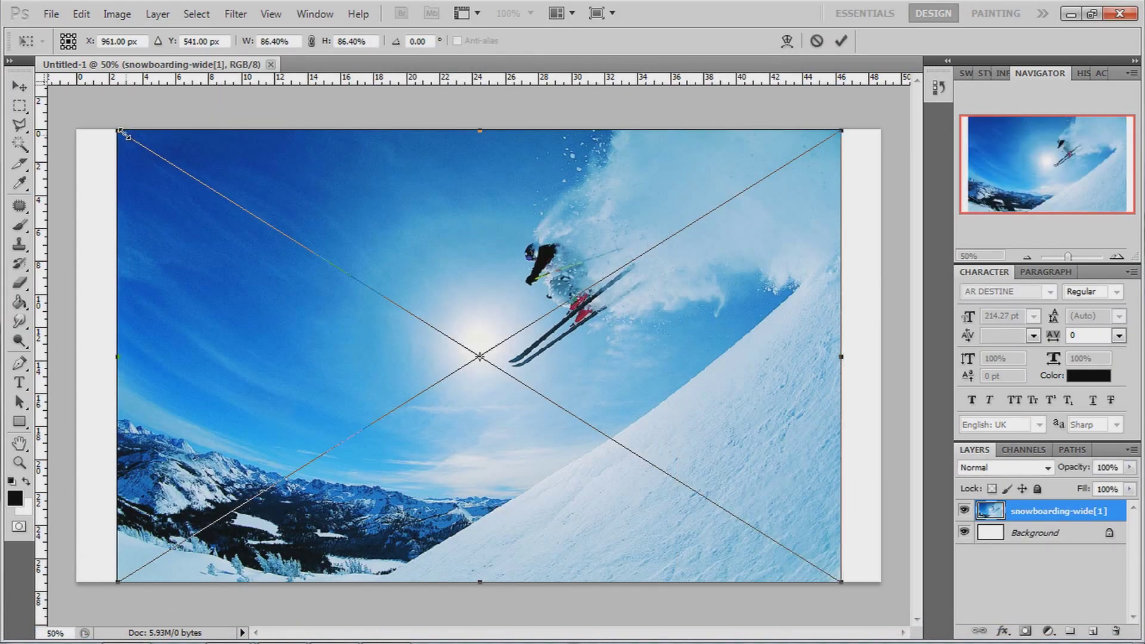
# Step: Stretch the placed ski picture horizontally to about 96% so it covers the full width of the canvas
pyautogui.moveTo(121, 132); pyautogui.dragTo(70, 130)
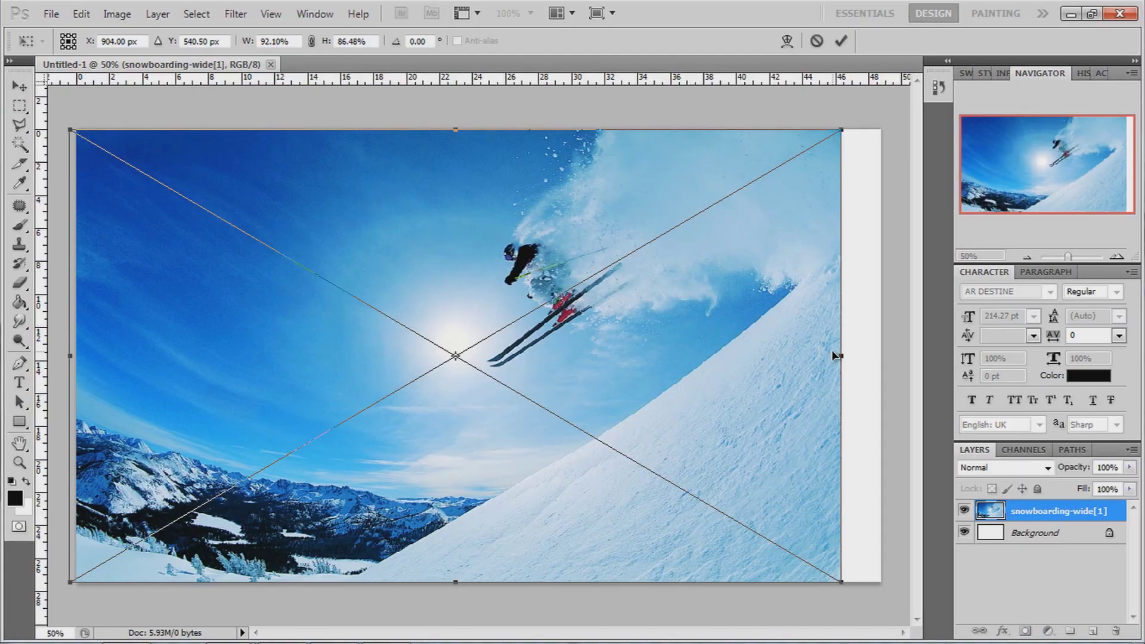
pyautogui.moveTo(840, 356); pyautogui.dragTo(882, 357)
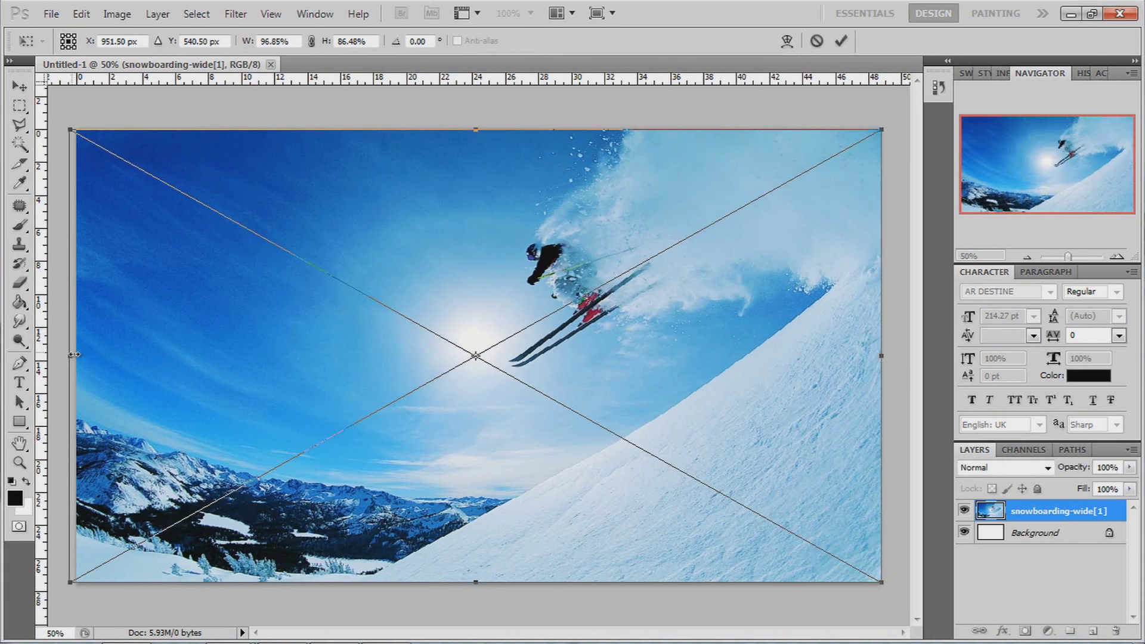
pyautogui.moveTo(71, 355); pyautogui.dragTo(77, 355)
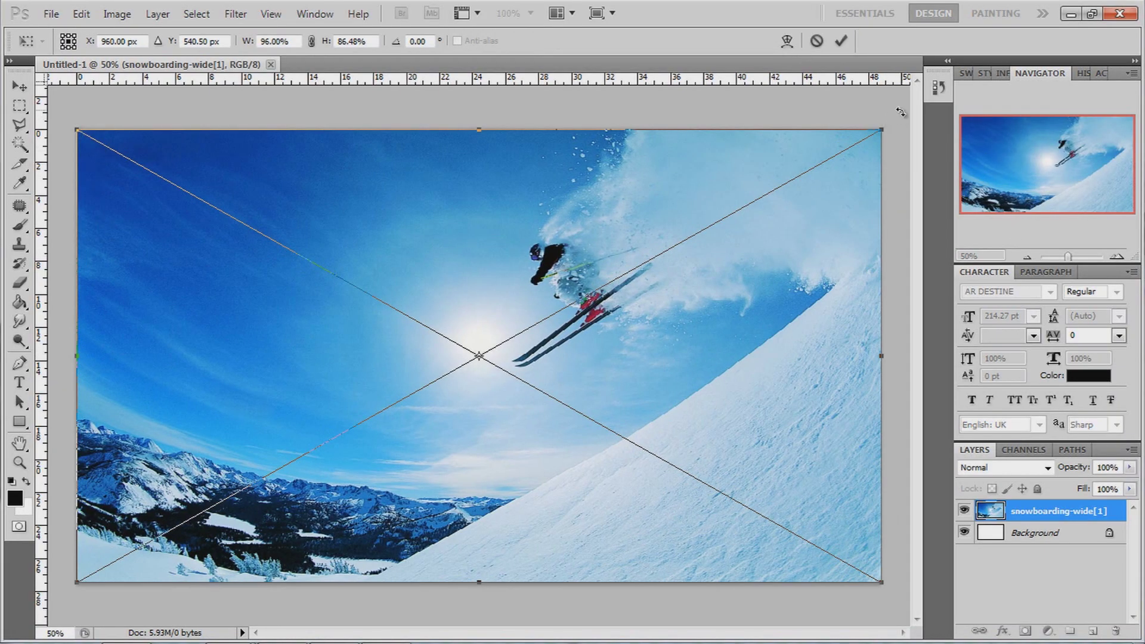
# Step: Try rotating the placed picture clockwise, first slightly and then by about 18 degrees, undoing each rotation
pyautogui.moveTo(899, 117); pyautogui.dragTo(925, 135)
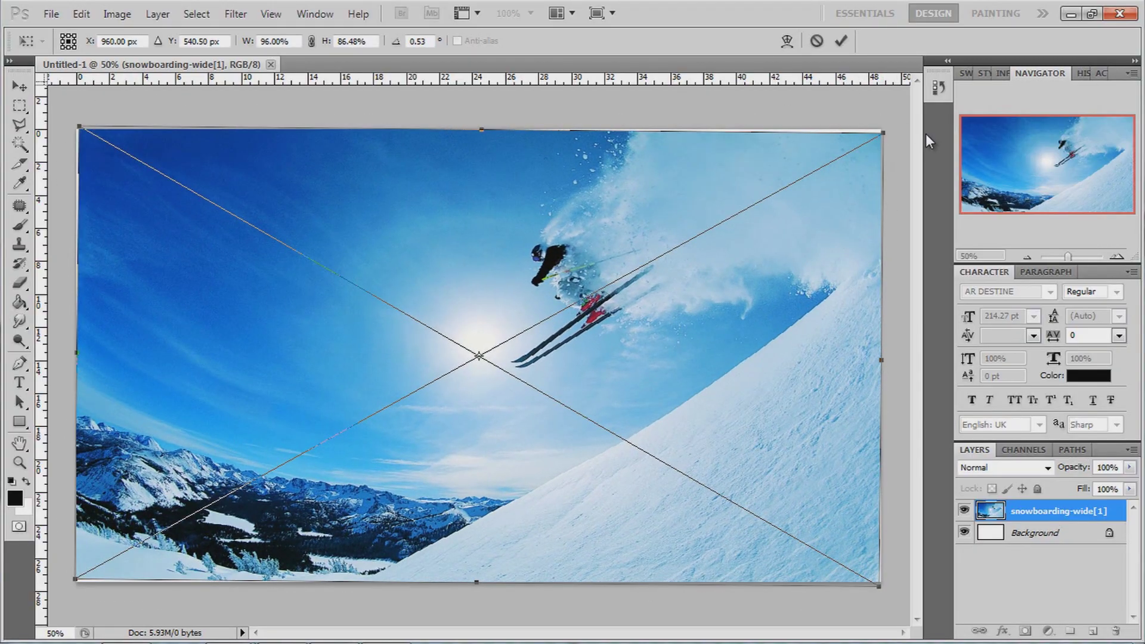
pyautogui.hotkey('ctrl', 'z')
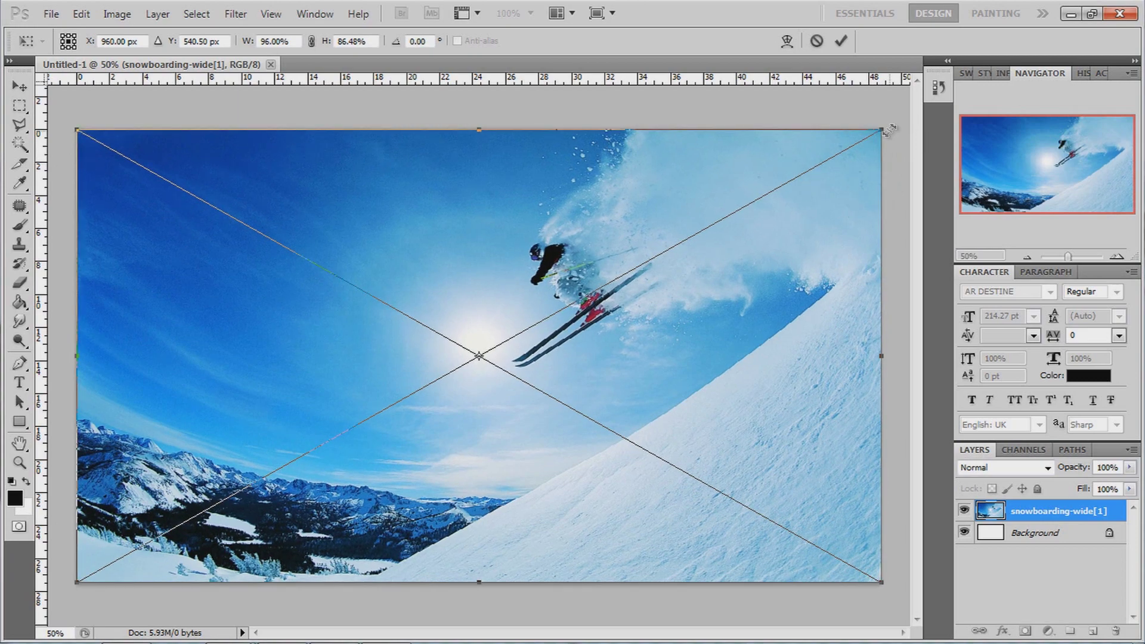
pyautogui.moveTo(908, 137); pyautogui.dragTo(920, 257)
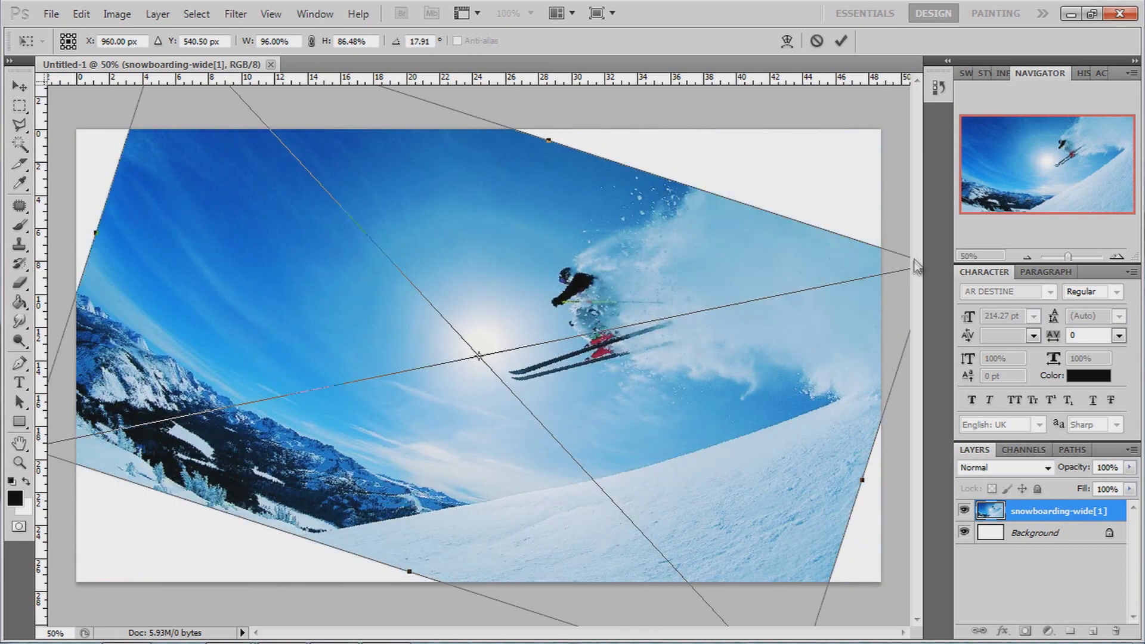
pyautogui.hotkey('ctrl', 'z')
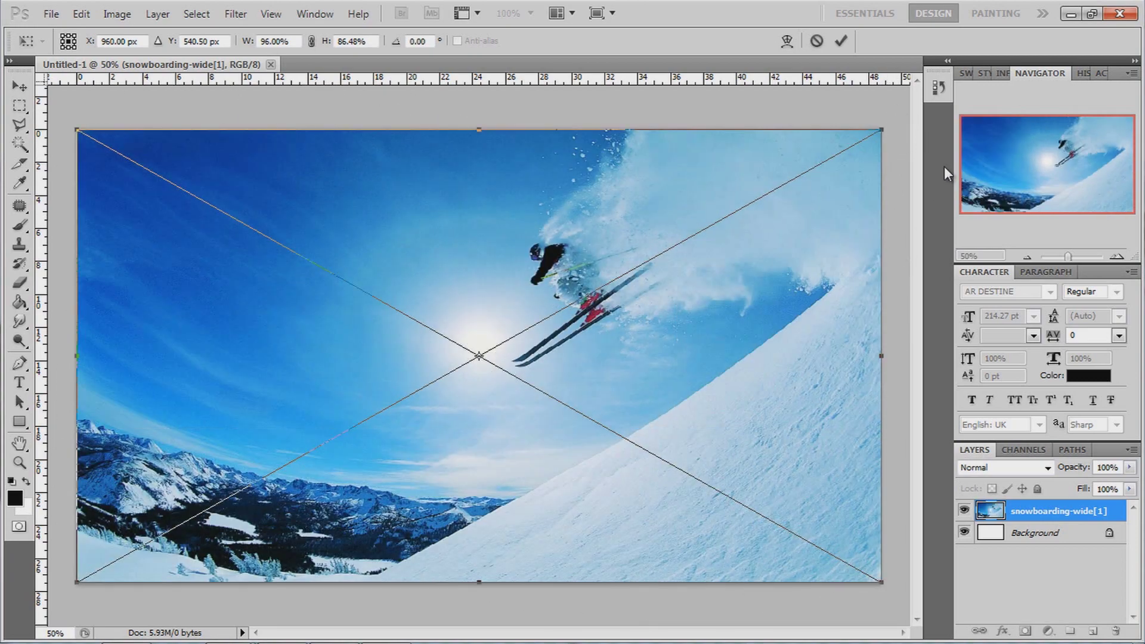
# Step: Commit the placed picture and rasterize the snowboarding-wide[1] layer
pyautogui.press('Return')
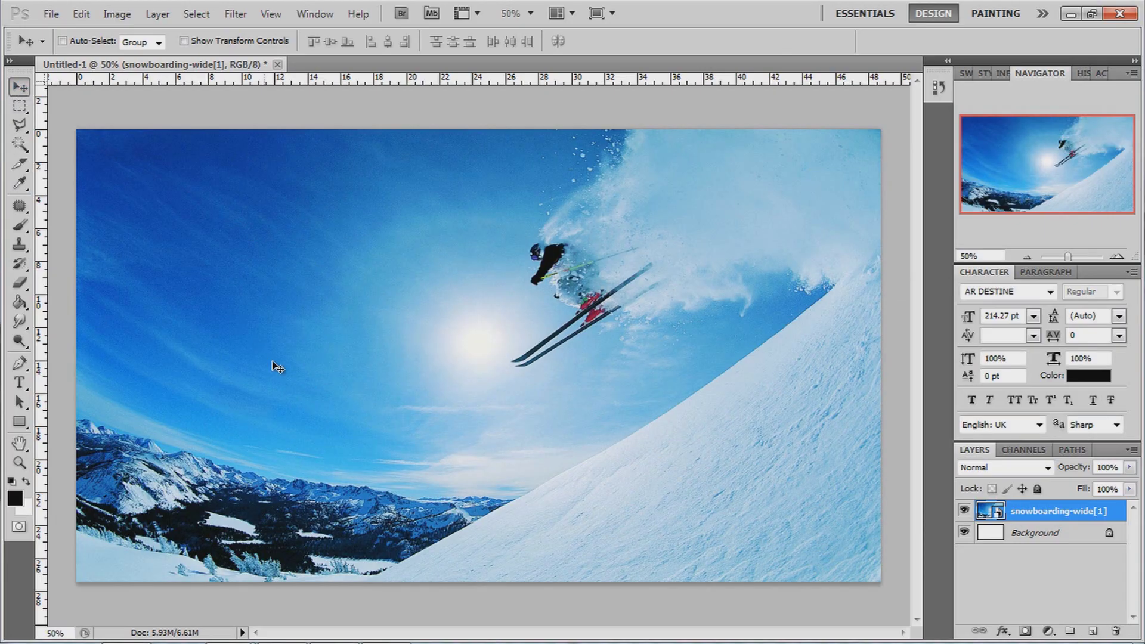
pyautogui.moveTo(314, 315); pyautogui.dragTo(278, 370)
pyautogui.rightClick(1047, 522)
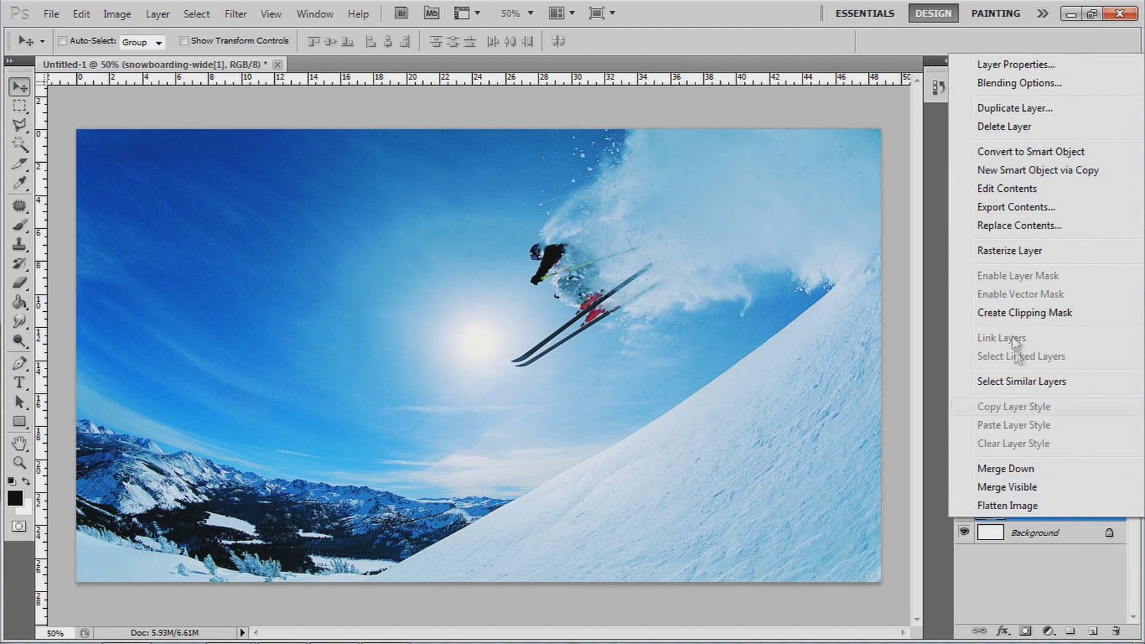
pyautogui.click(994, 251)
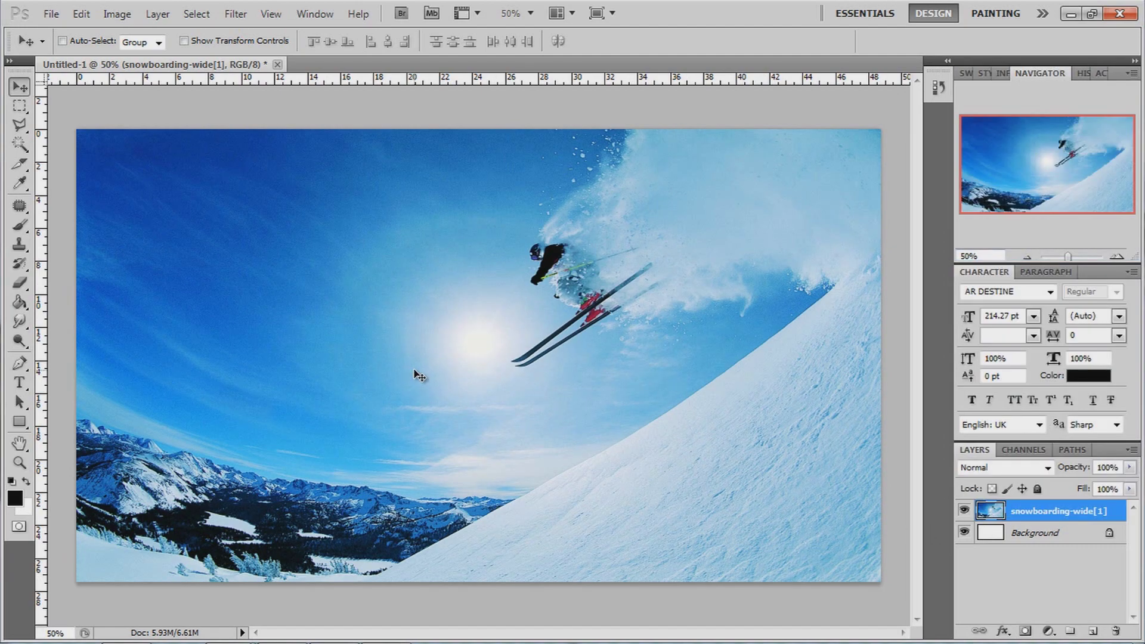
# Step: Convert the snowboarding-wide[1] layer to a smart object, and rasterize it again for use with the Eraser tool
pyautogui.rightClick(1040, 518)
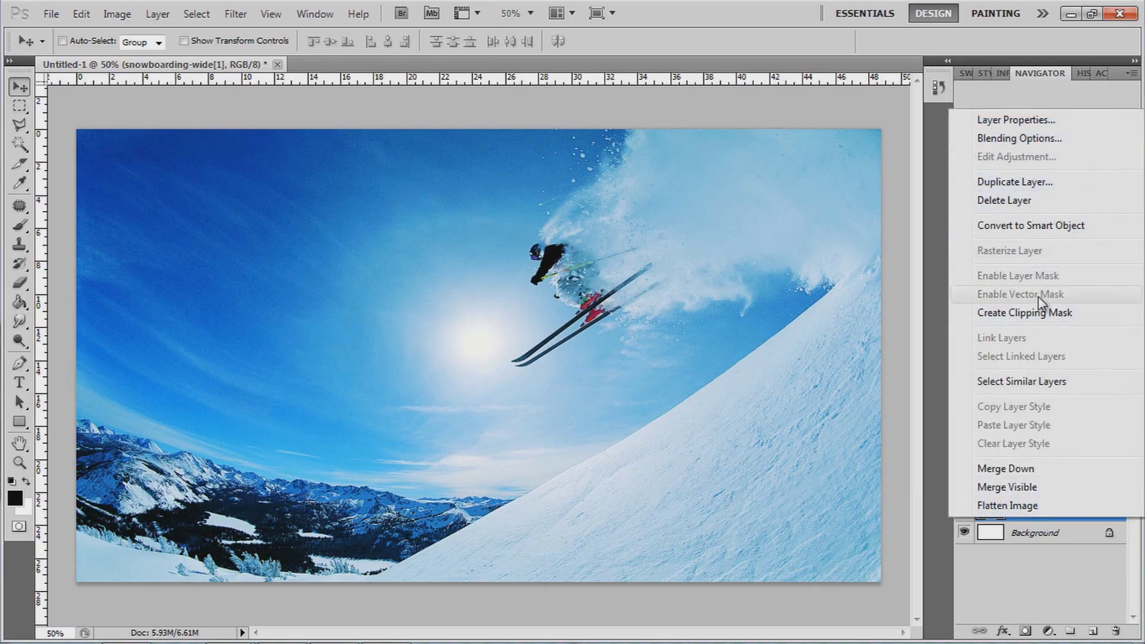
pyautogui.click(1031, 227)
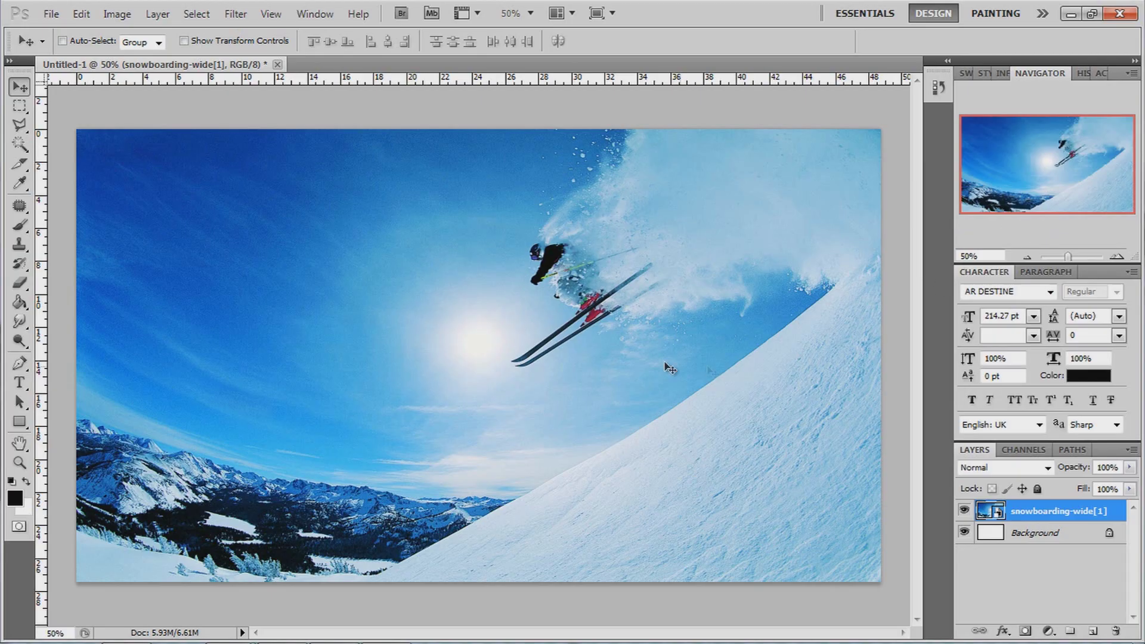
pyautogui.click(20, 285)
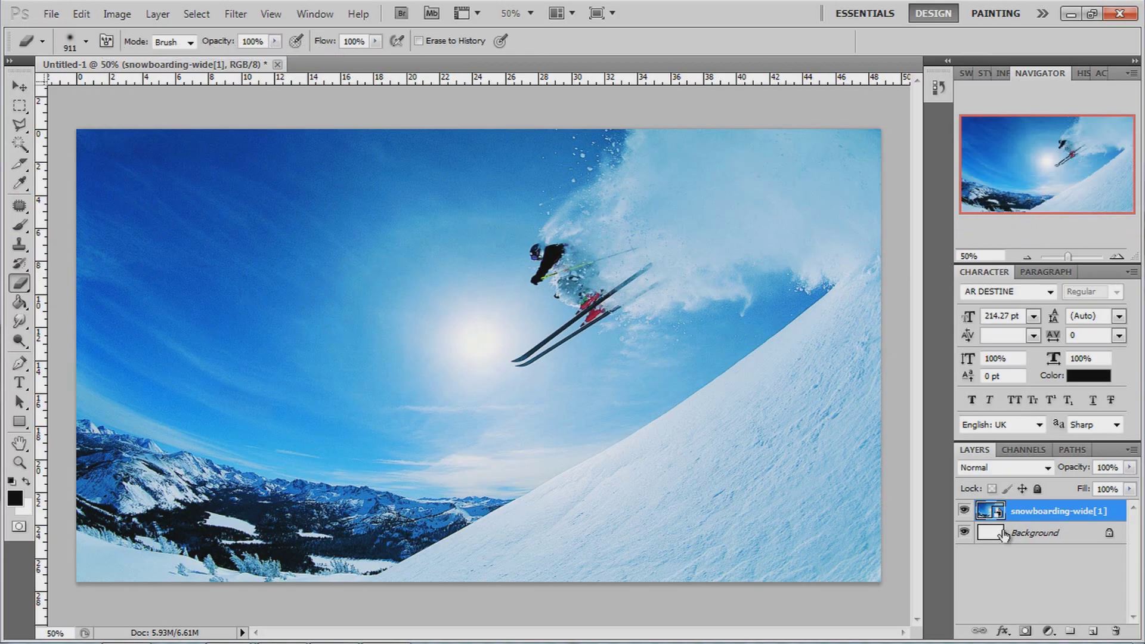
pyautogui.rightClick(1041, 517)
pyautogui.click(995, 248)
# Step: Set the Eraser to the 12 px brush with 100% hardness, and try an erasing stroke near the sun
pyautogui.click(87, 41)
pyautogui.click(158, 236)
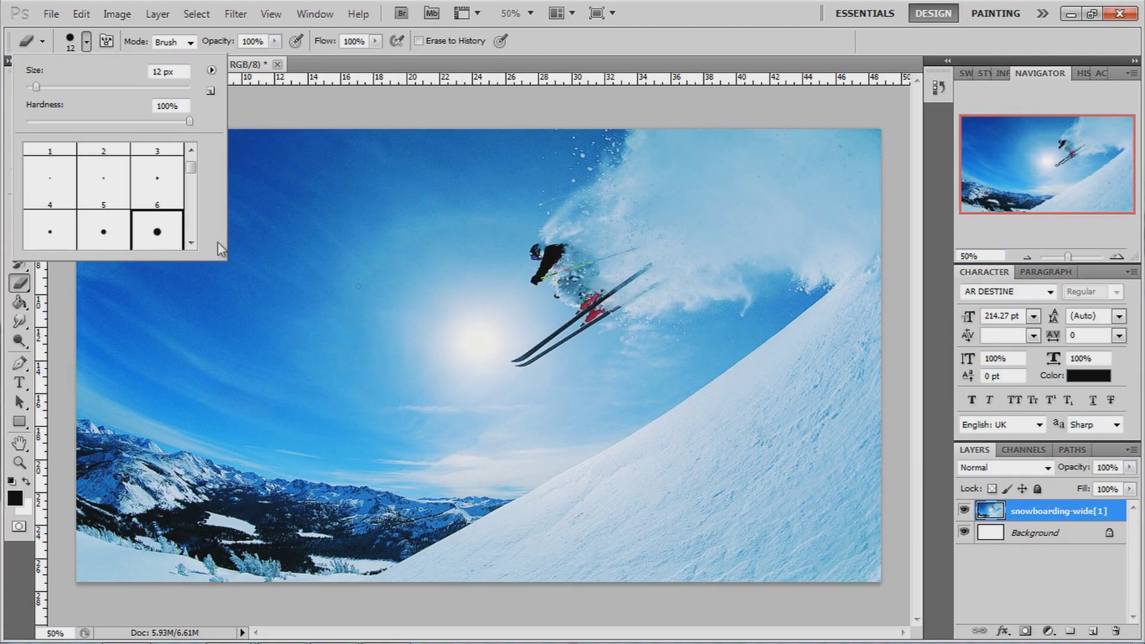
pyautogui.moveTo(493, 323)
pyautogui.mouseDown()
pyautogui.moveTo(517, 299)
pyautogui.moveTo(465, 305)
pyautogui.mouseUp()
pyautogui.hotkey('ctrl', 'z')
# Step: Try moving the ski picture layer with the Move tool and undo the move
pyautogui.click(14, 90)
pyautogui.moveTo(504, 355)
pyautogui.mouseDown()
pyautogui.moveTo(472, 356)
pyautogui.moveTo(525, 307)
pyautogui.mouseUp()
pyautogui.hotkey('ctrl', 'z')
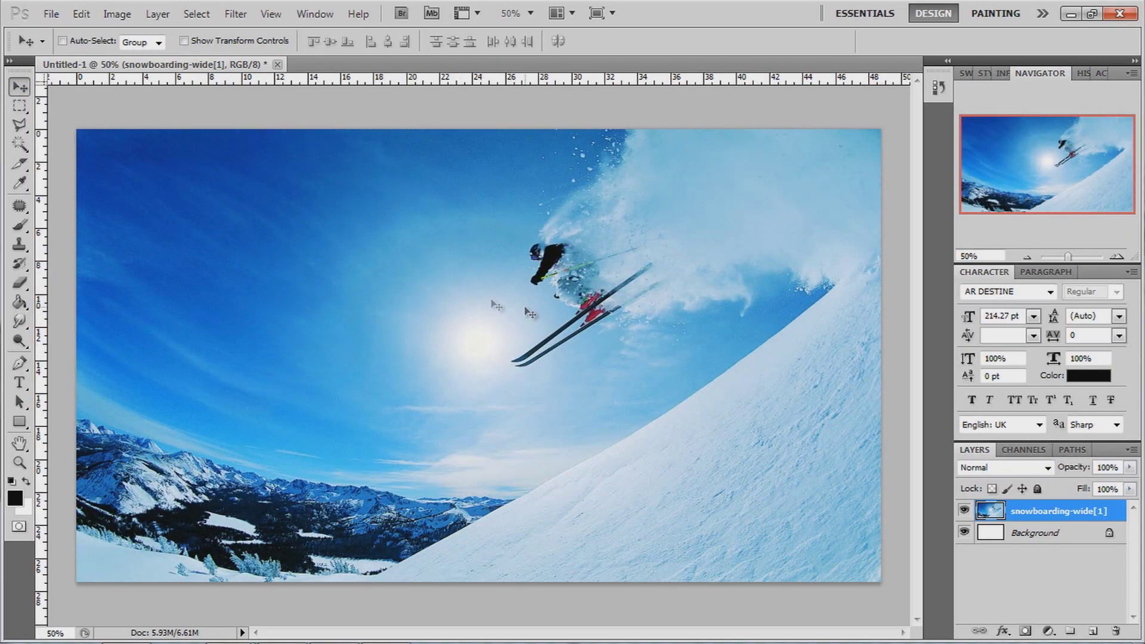
# Step: Draw a rectangular marquee selection spanning the sun and the skier in the middle of the picture
pyautogui.click(20, 108)
pyautogui.rightClick(21, 109)
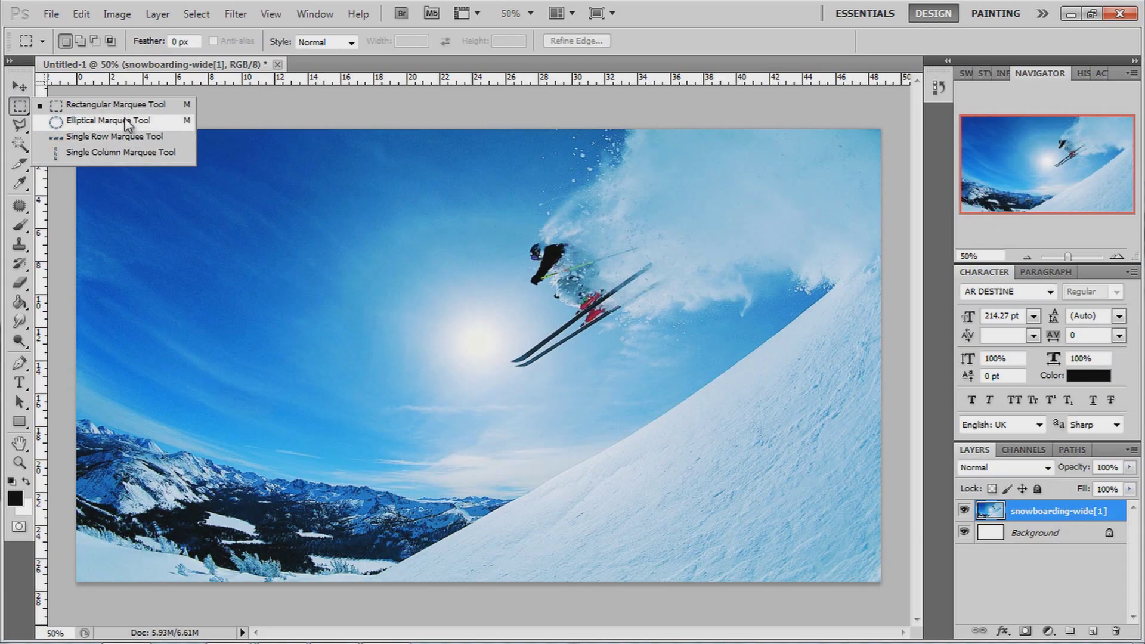
pyautogui.click(107, 105)
pyautogui.moveTo(358, 358); pyautogui.dragTo(588, 393)
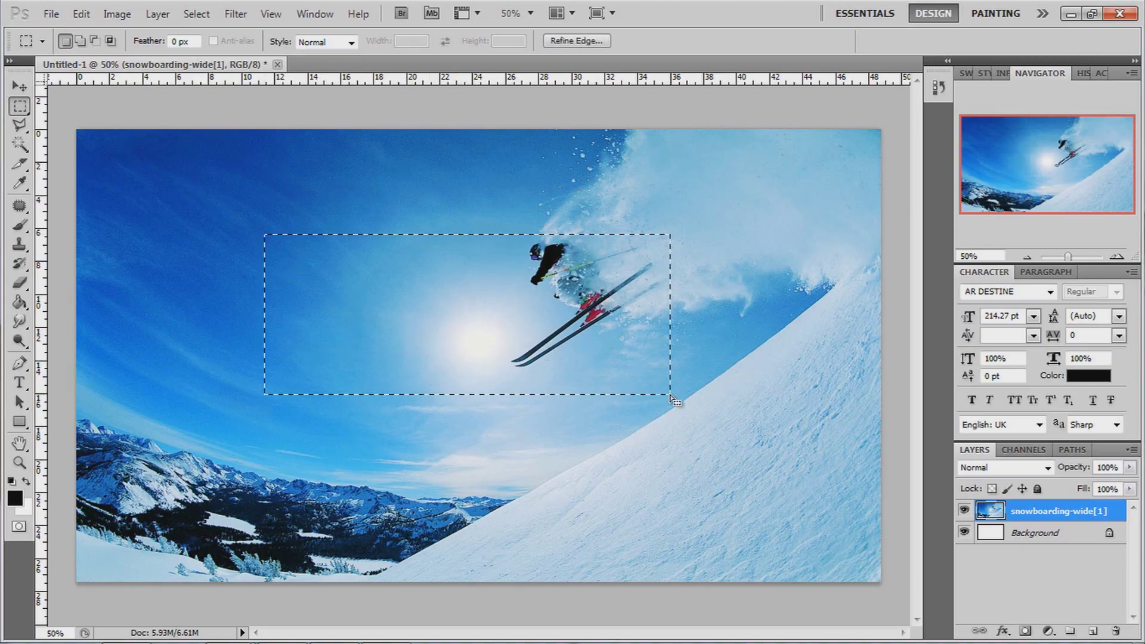
# Step: Try erasing across the selection's edge beside the skis, undo the erasing, and clear the selection
pyautogui.click(20, 285)
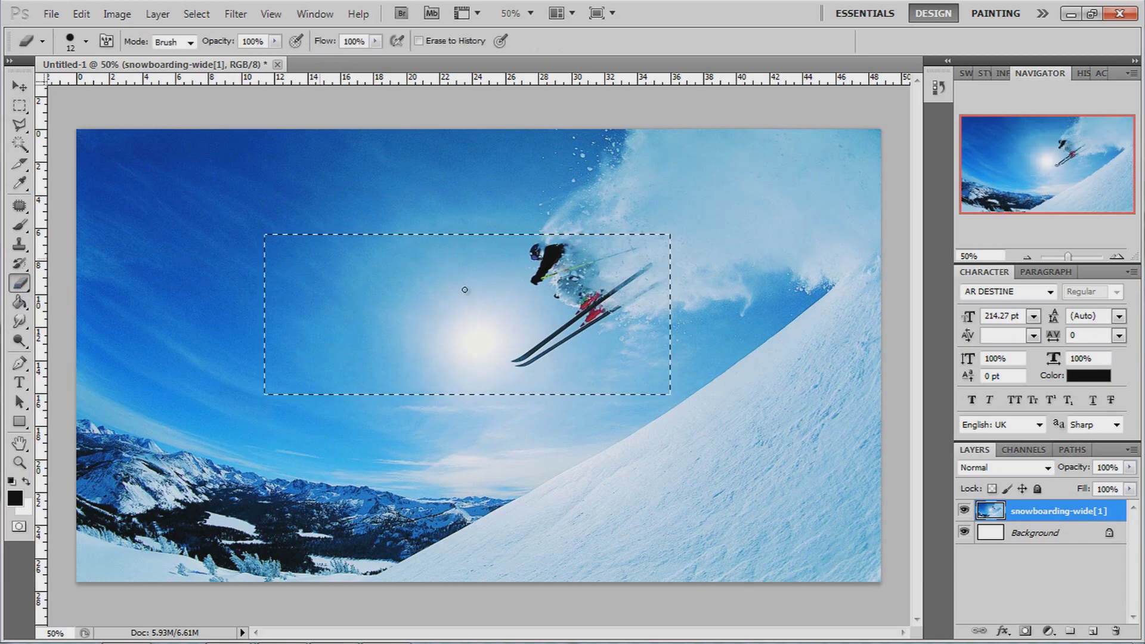
pyautogui.moveTo(656, 264)
pyautogui.mouseDown()
pyautogui.moveTo(705, 272)
pyautogui.moveTo(686, 251)
pyautogui.moveTo(666, 265)
pyautogui.moveTo(642, 252)
pyautogui.moveTo(663, 242)
pyautogui.moveTo(656, 259)
pyautogui.moveTo(661, 242)
pyautogui.moveTo(671, 263)
pyautogui.moveTo(674, 308)
pyautogui.moveTo(659, 245)
pyautogui.moveTo(699, 361)
pyautogui.moveTo(680, 357)
pyautogui.moveTo(725, 358)
pyautogui.mouseUp()
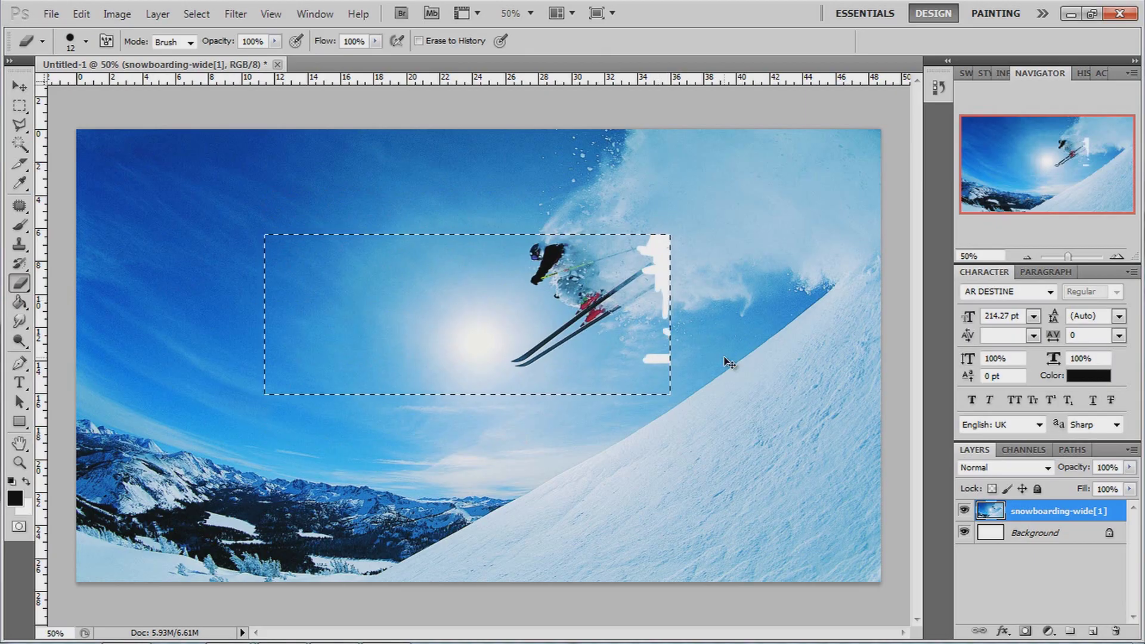
pyautogui.hotkey('ctrl', 'z')
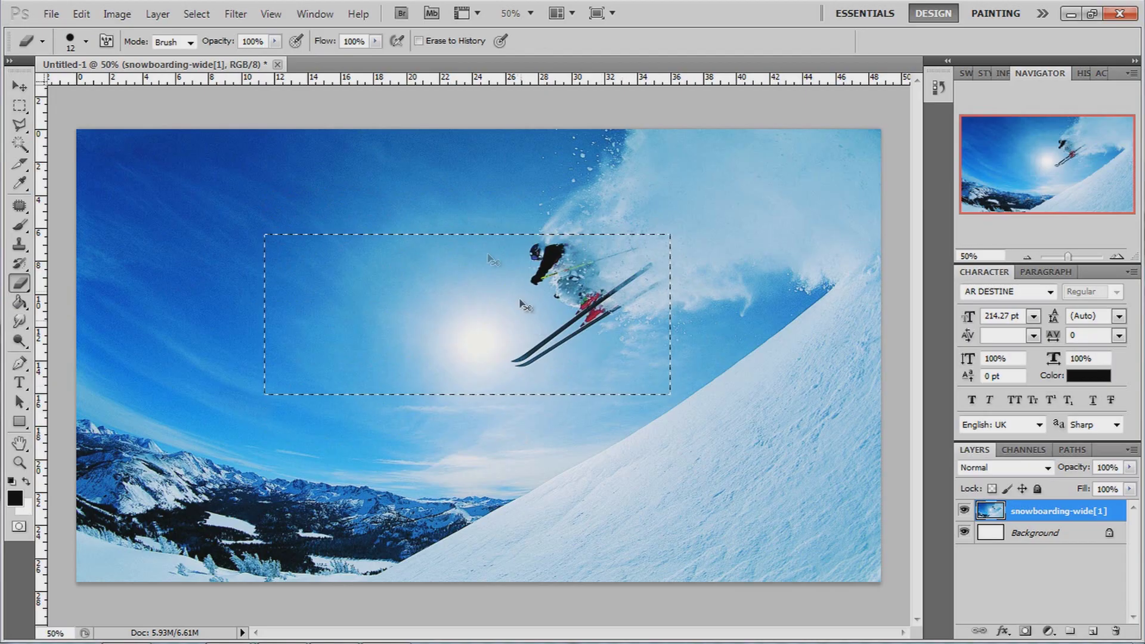
pyautogui.click(20, 87)
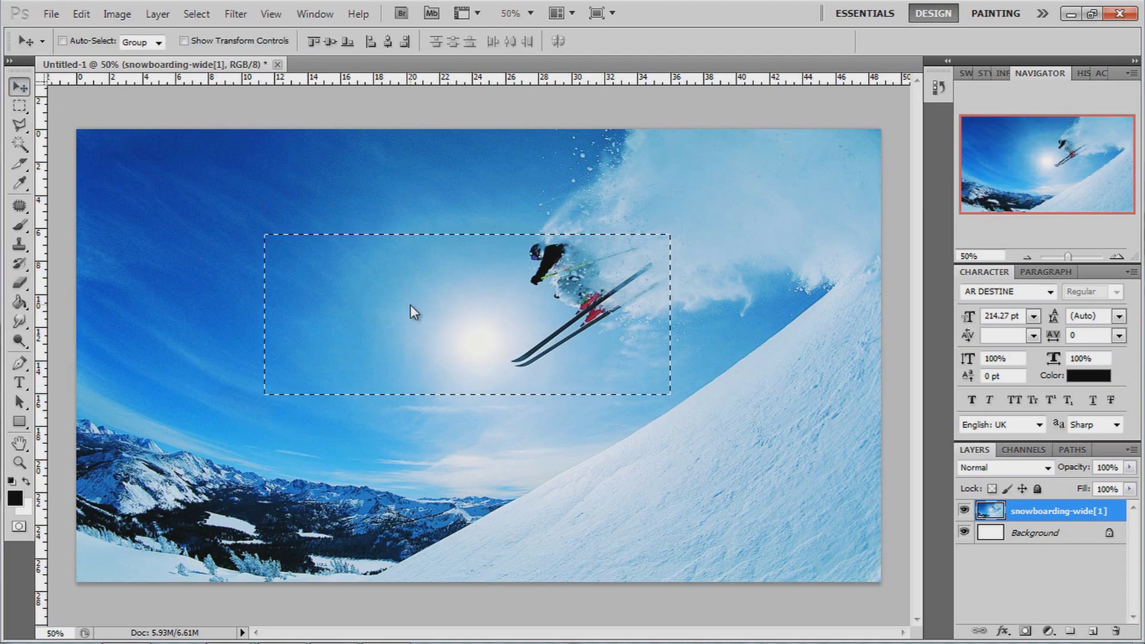
pyautogui.hotkey('ctrl', 'd')
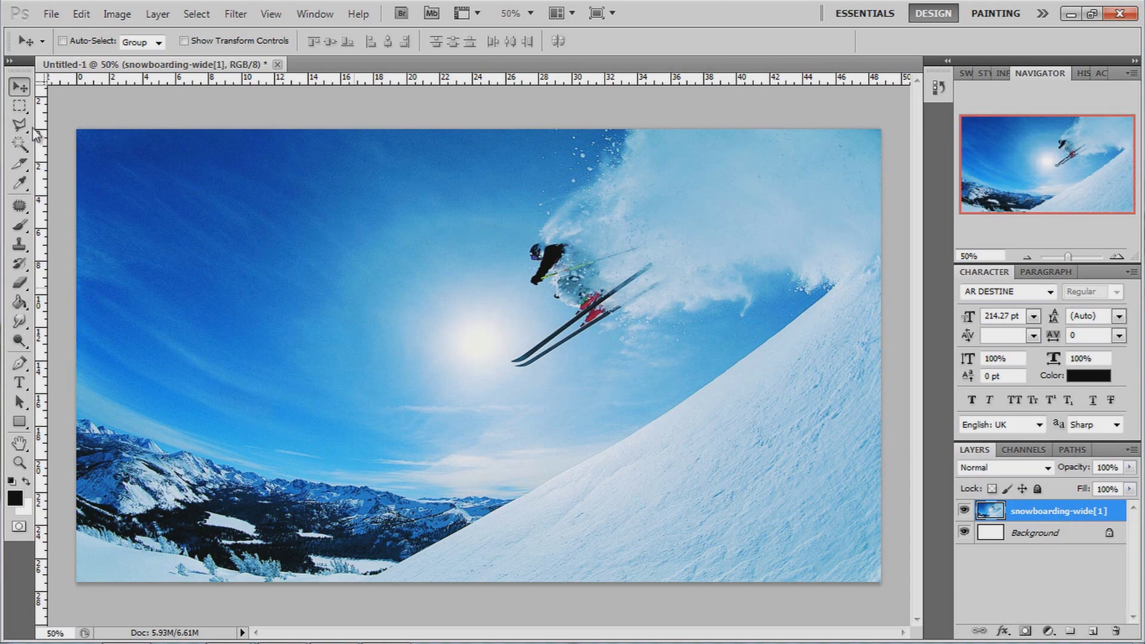
# Step: Draw an elliptical marquee selection over the sun and clear it
pyautogui.click(23, 109)
pyautogui.rightClick(20, 110)
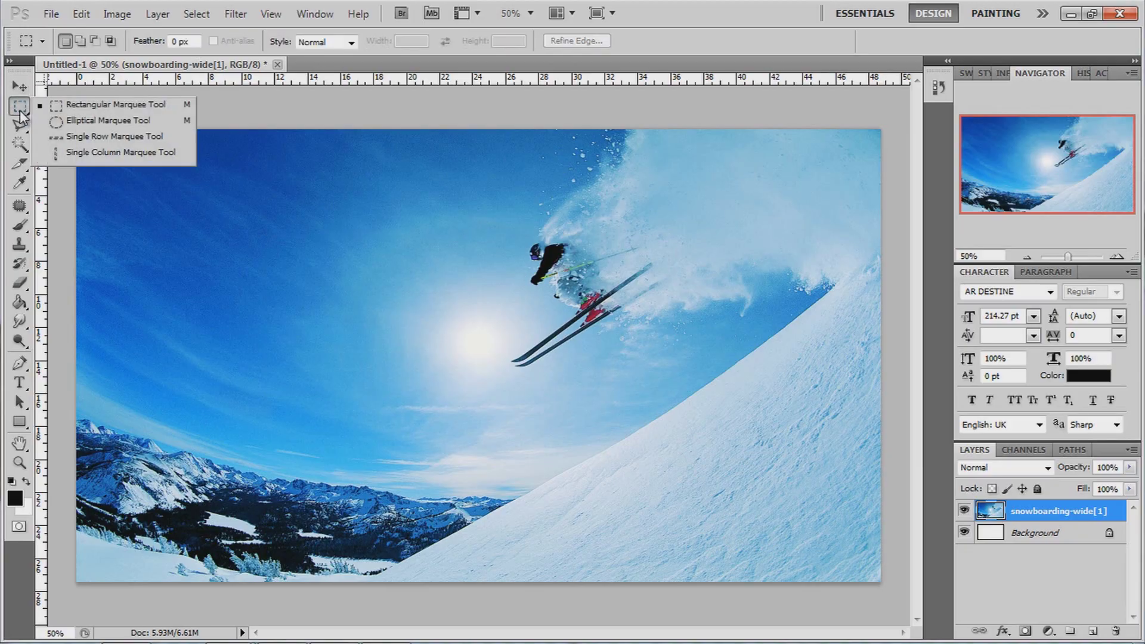
pyautogui.click(59, 119)
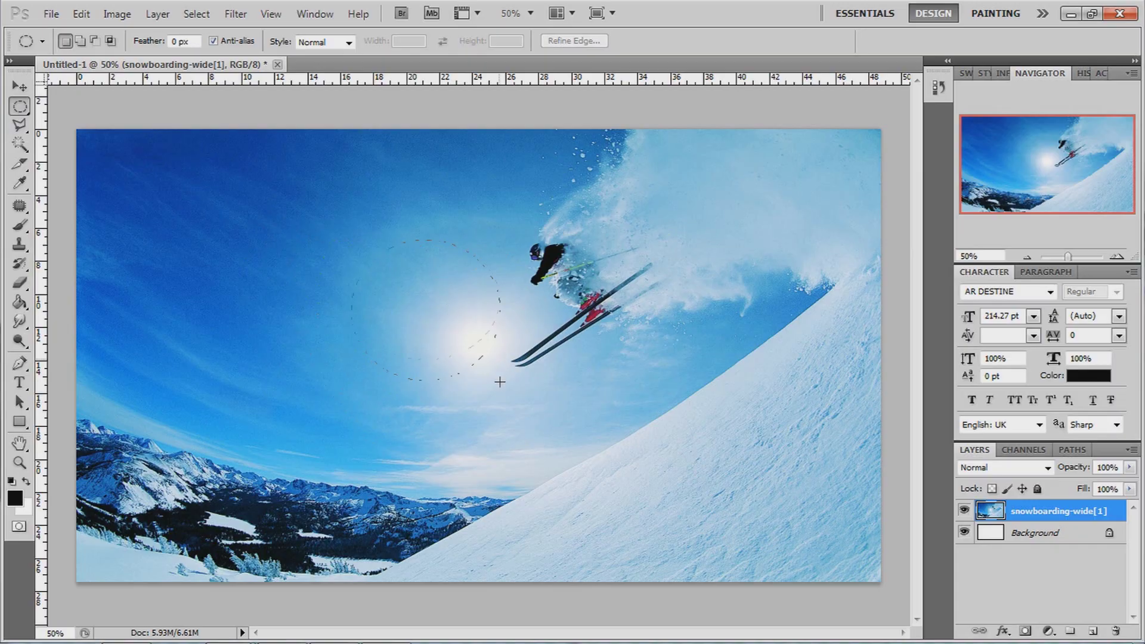
pyautogui.moveTo(510, 412); pyautogui.dragTo(521, 421)
pyautogui.hotkey('ctrl', 'd')
pyautogui.rightClick(20, 106)
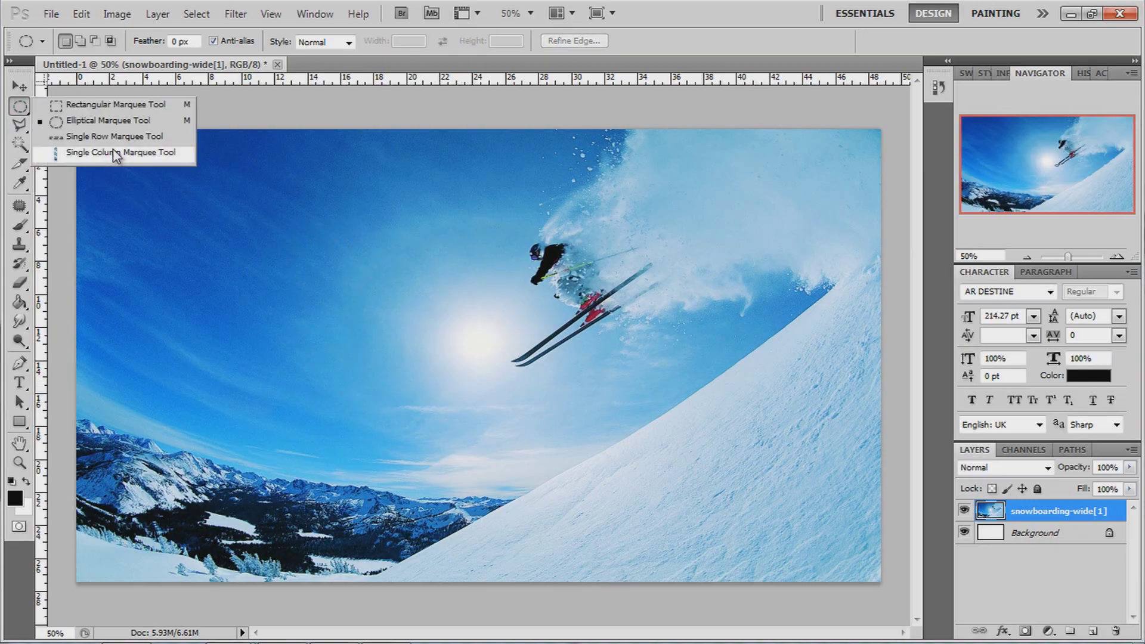
pyautogui.click(78, 126)
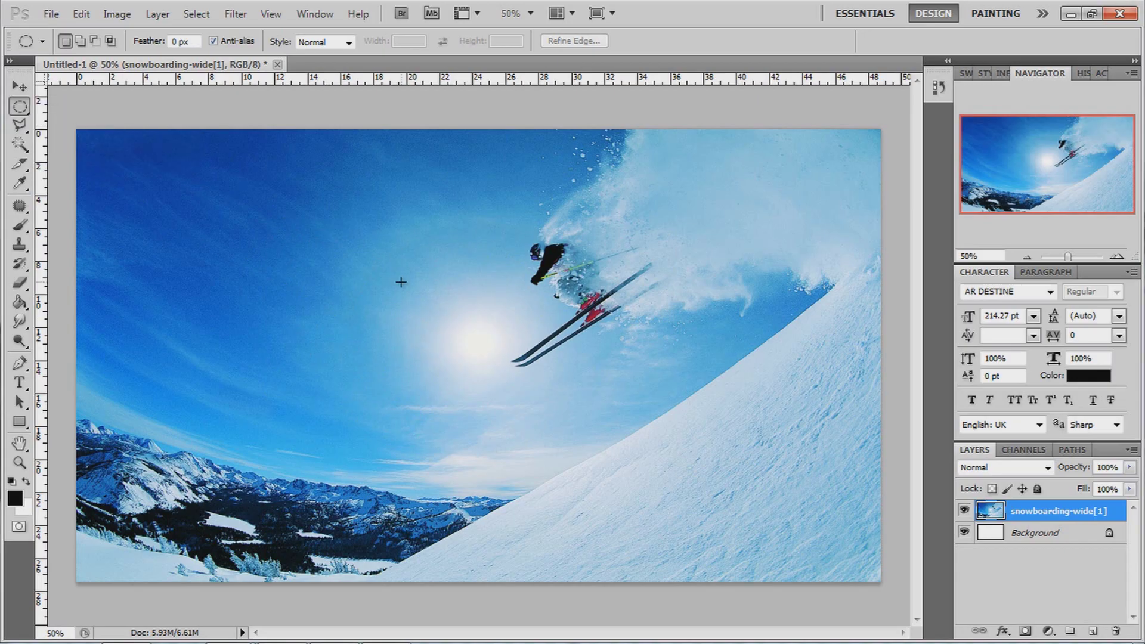
pyautogui.rightClick(20, 106)
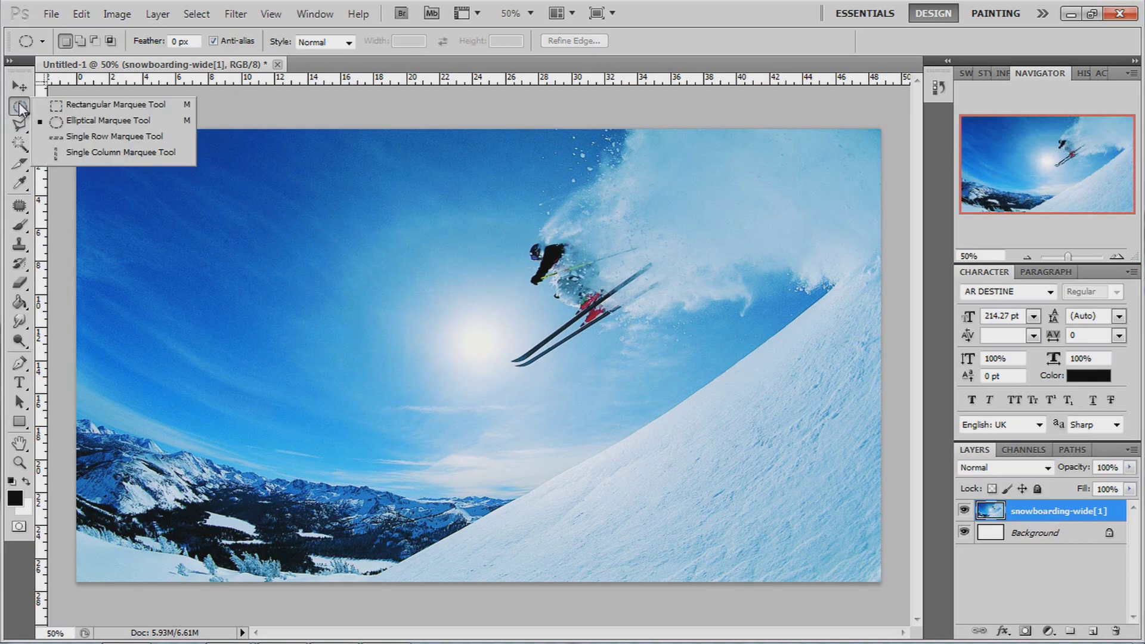
pyautogui.click(339, 240)
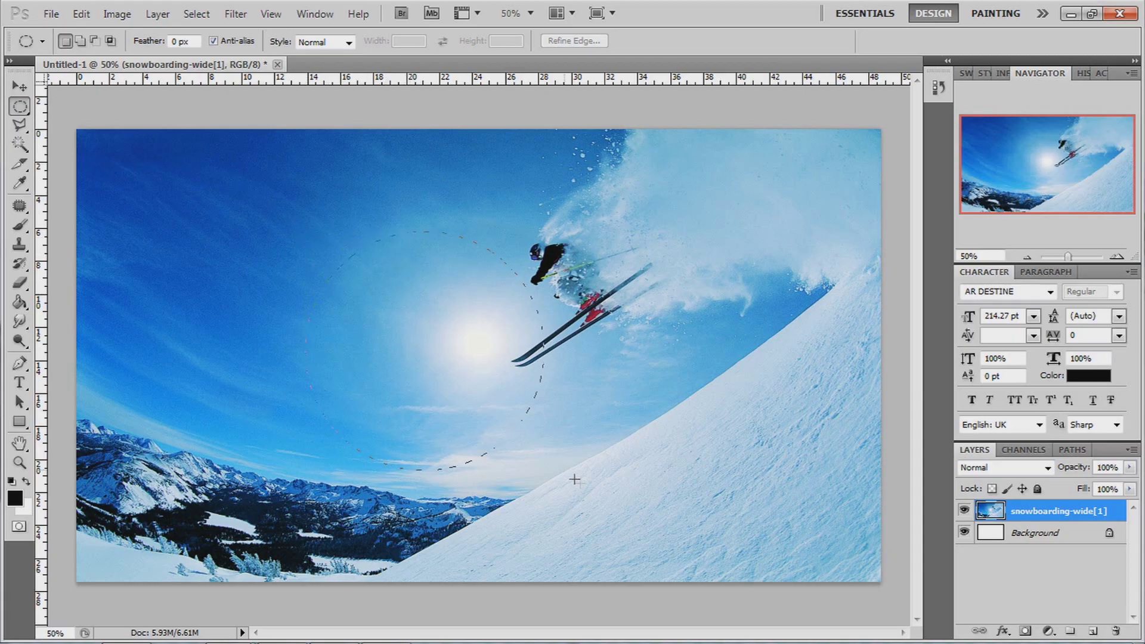
# Step: Try a larger elliptical selection around the sun, clear it, and switch back to the Rectangular Marquee tool
pyautogui.moveTo(671, 541); pyautogui.dragTo(518, 413)
pyautogui.hotkey('ctrl', 'z')
pyautogui.hotkey('ctrl', 'd')
pyautogui.rightClick(21, 106)
pyautogui.click(78, 105)
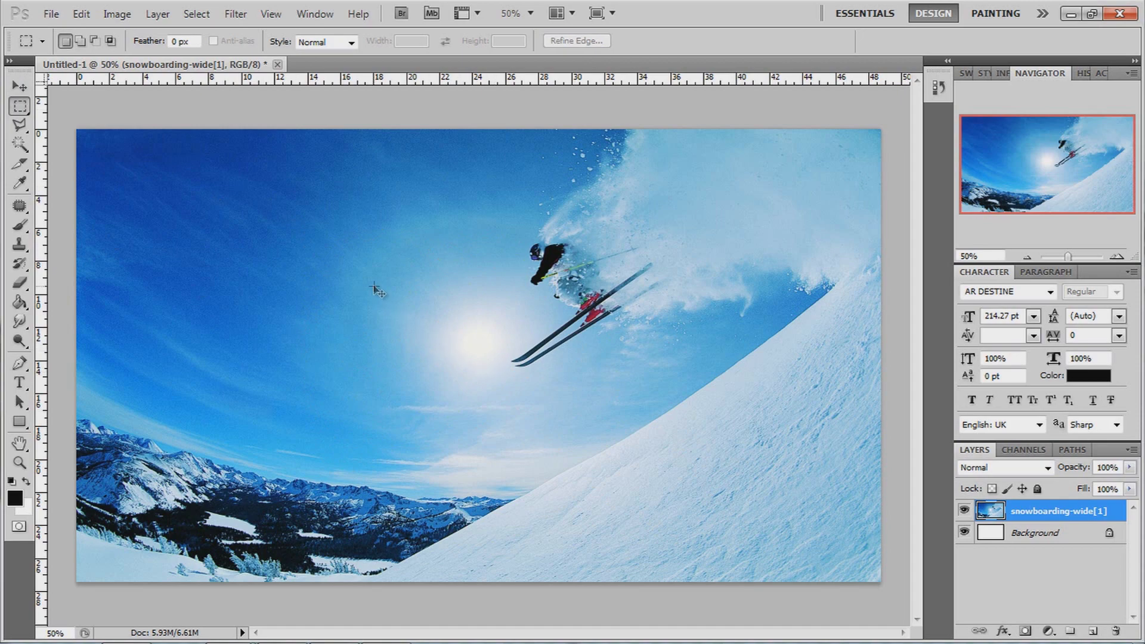
# Step: Try rectangular marquee selections in different sizes, ending with a square one over the sun, and clear the selection
pyautogui.moveTo(545, 430); pyautogui.dragTo(588, 455)
pyautogui.moveTo(666, 499); pyautogui.dragTo(481, 279)
pyautogui.moveTo(557, 414); pyautogui.dragTo(628, 473)
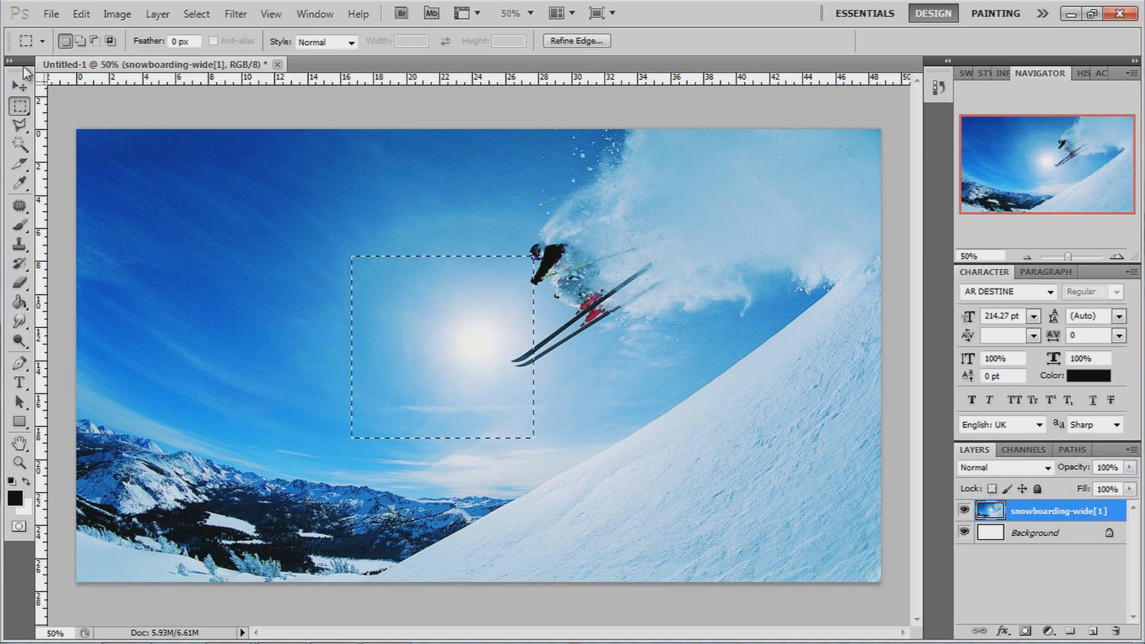
pyautogui.hotkey('ctrl', 'd')
# Step: Switch to the Lasso tool, try a winding freehand outline across the sky and sun, and clear it
pyautogui.click(22, 126)
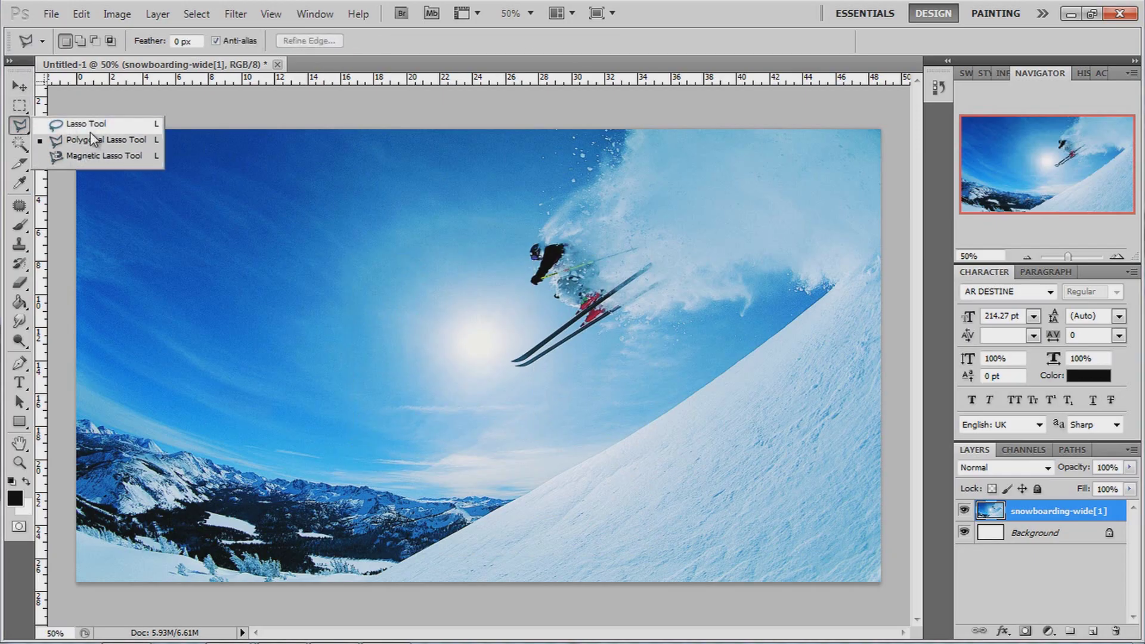
pyautogui.click(60, 127)
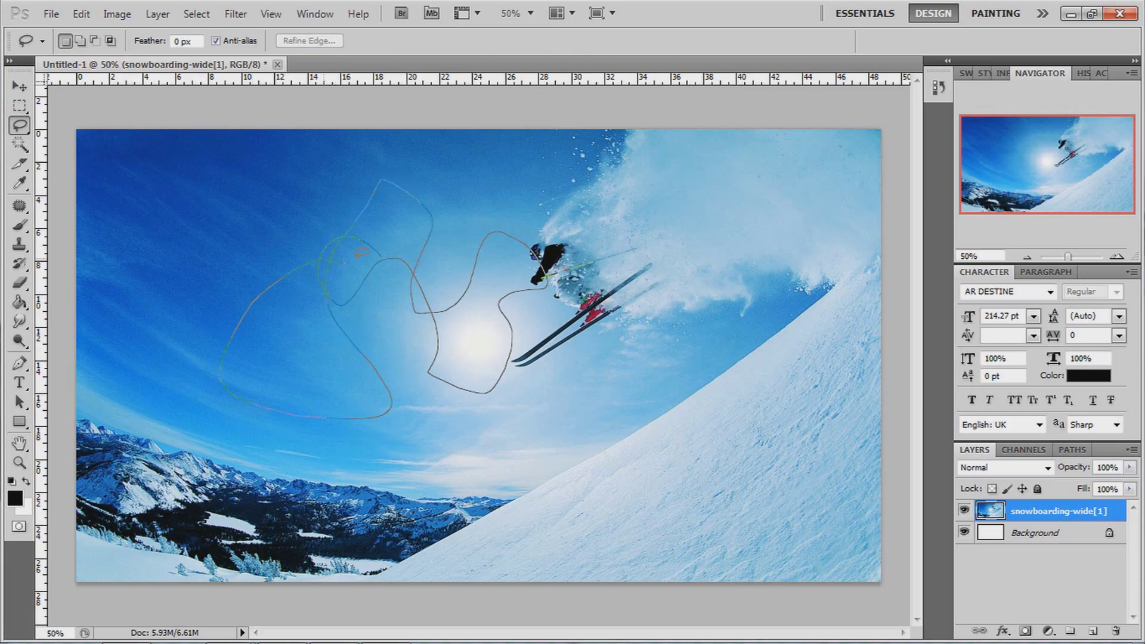
pyautogui.hotkey('ctrl', 'd')
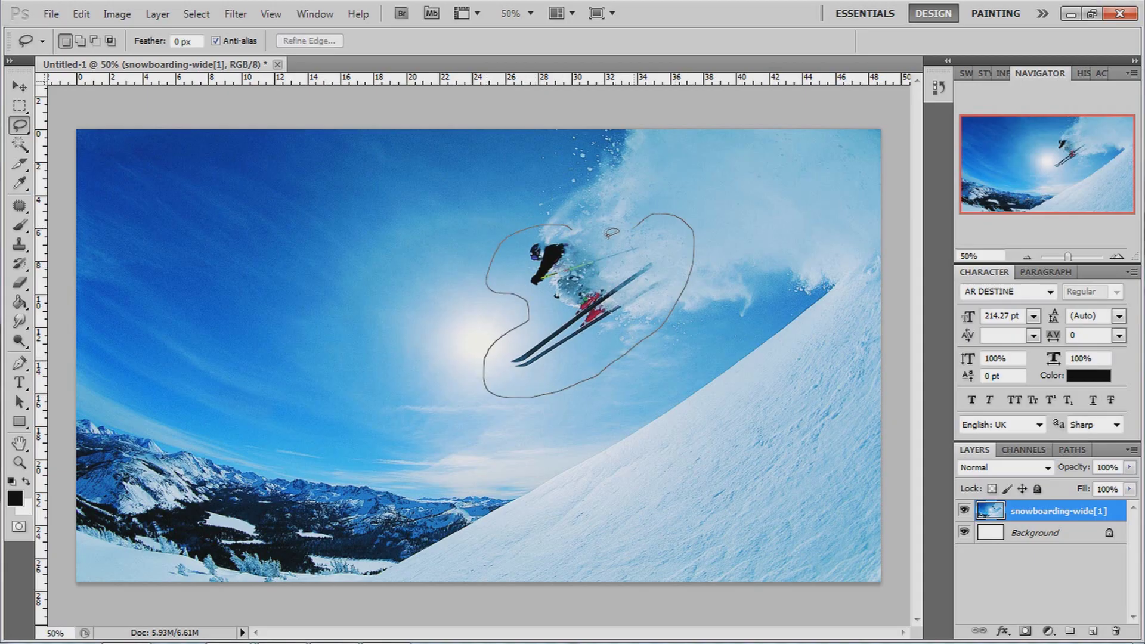
# Step: Draw a freehand Lasso selection around the skier, shift the selection outline slightly, and clear it
pyautogui.moveTo(577, 229); pyautogui.dragTo(573, 229)
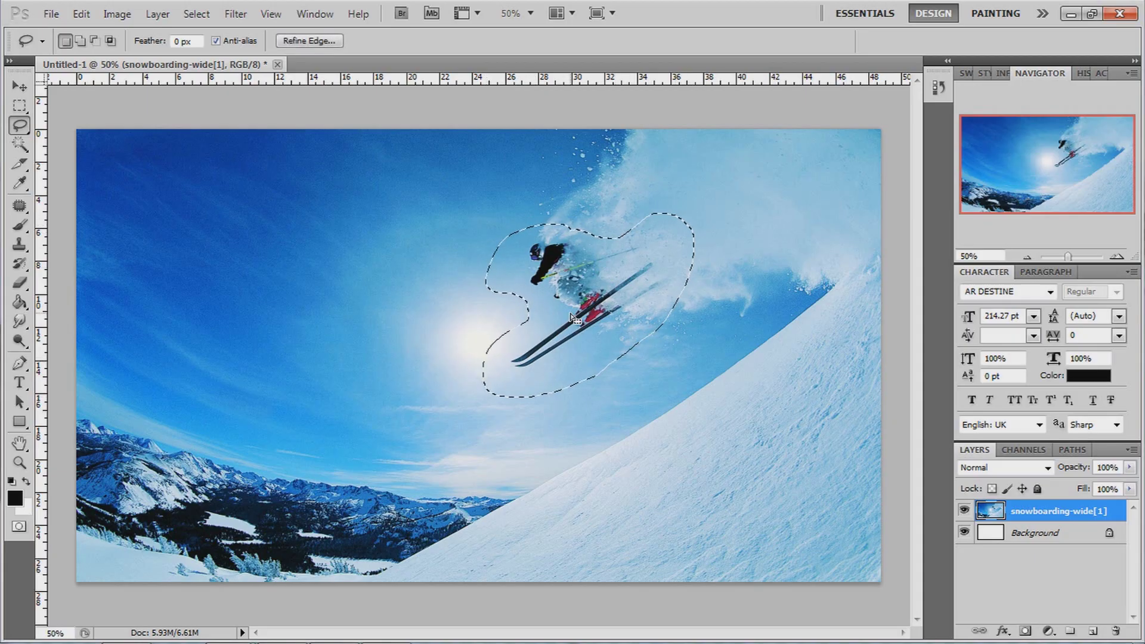
pyautogui.moveTo(572, 314)
pyautogui.mouseDown()
pyautogui.moveTo(431, 262)
pyautogui.moveTo(598, 363)
pyautogui.moveTo(590, 242)
pyautogui.moveTo(513, 236)
pyautogui.moveTo(614, 300)
pyautogui.moveTo(590, 292)
pyautogui.mouseUp()
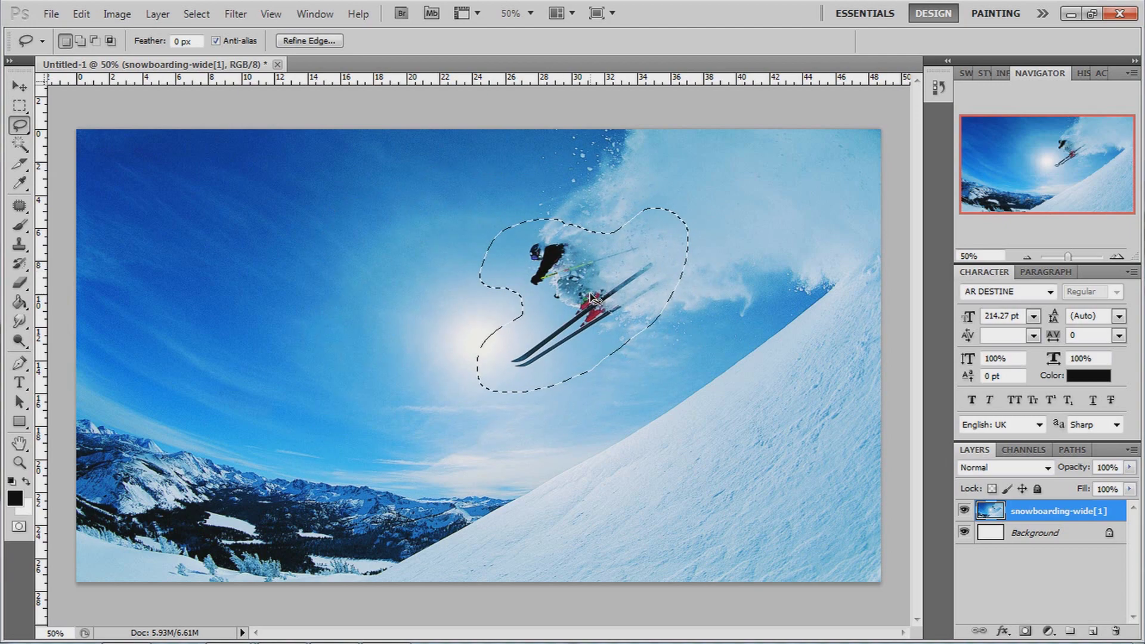
pyautogui.hotkey('ctrl', 'd')
# Step: Outline the sky area between the skis and the snow slope with the Polygonal Lasso, and clear the selection
pyautogui.click(20, 125)
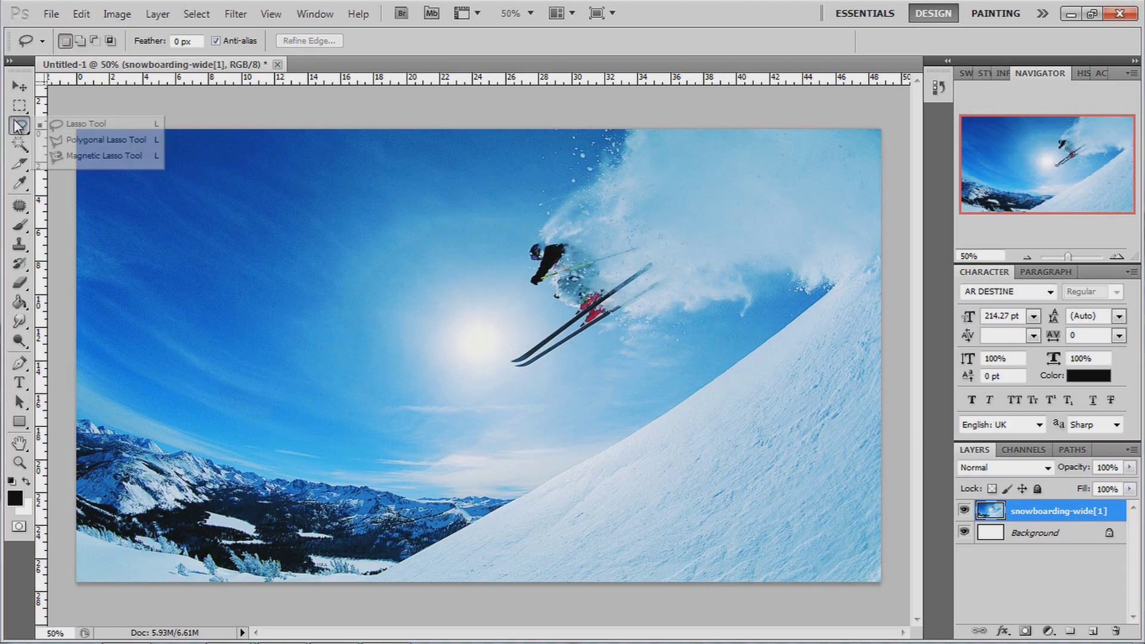
pyautogui.click(78, 143)
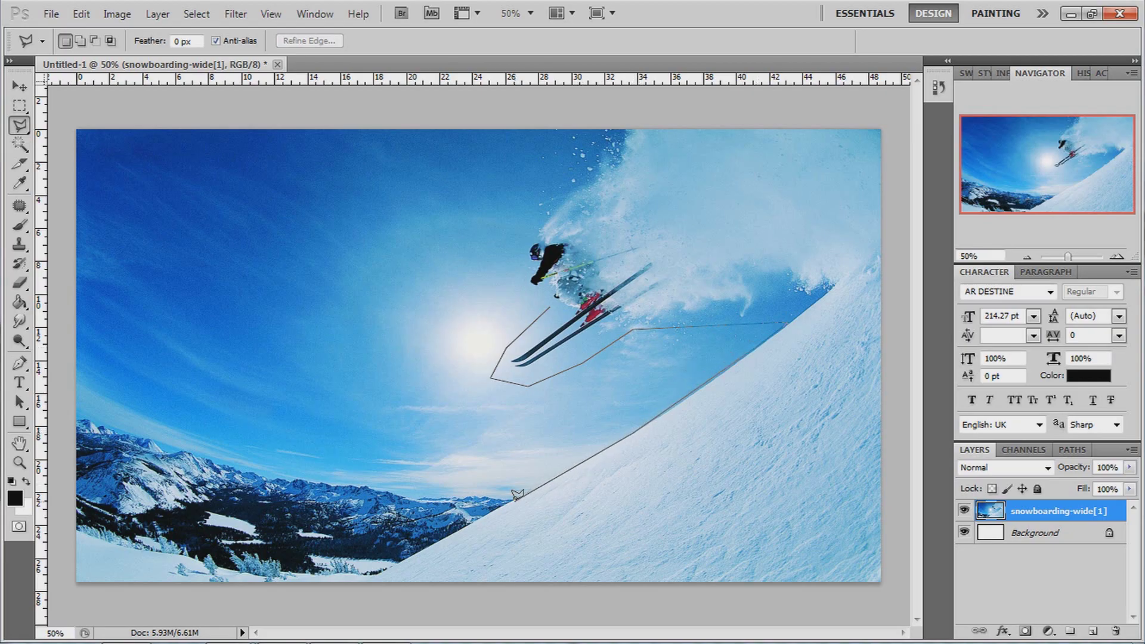
pyautogui.click(447, 426)
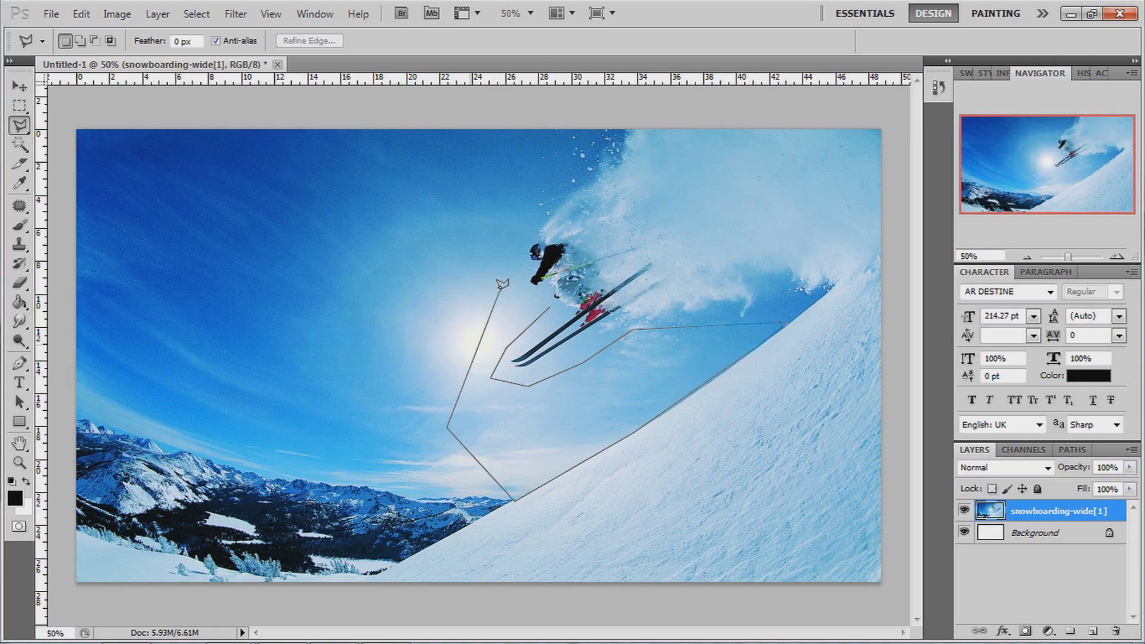
pyautogui.click(552, 305)
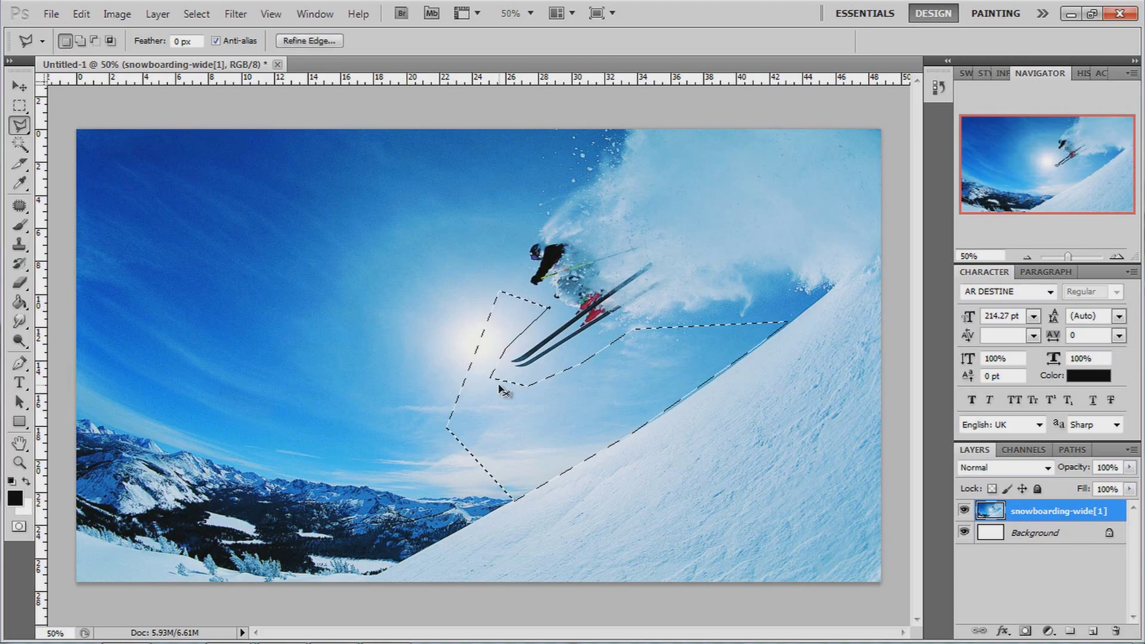
pyautogui.hotkey('ctrl', 'd')
# Step: Trace a Magnetic Lasso selection along the snow slope's upper edge, close it across the snow, and clear it
pyautogui.rightClick(20, 129)
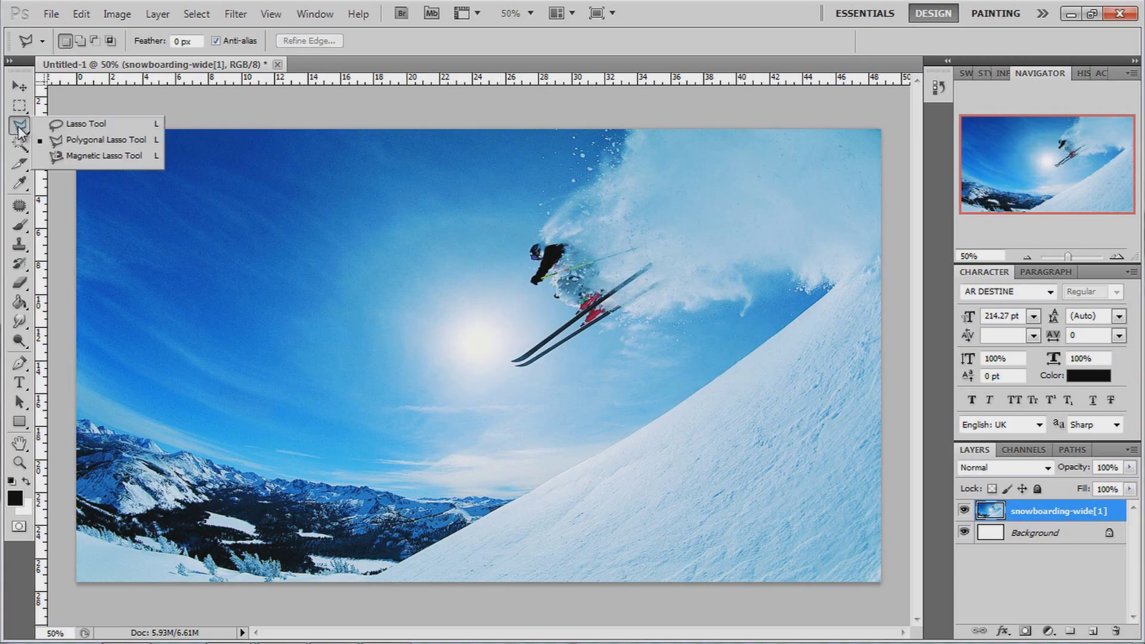
pyautogui.click(76, 157)
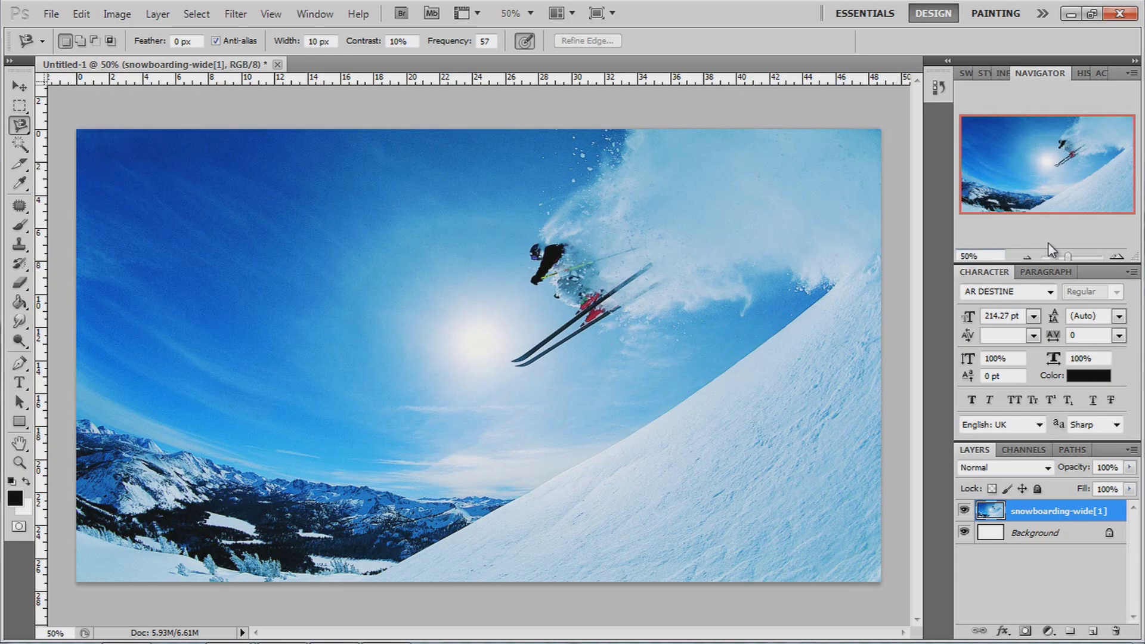
pyautogui.moveTo(1070, 259); pyautogui.dragTo(1075, 259)
pyautogui.moveTo(1039, 173); pyautogui.dragTo(1095, 179)
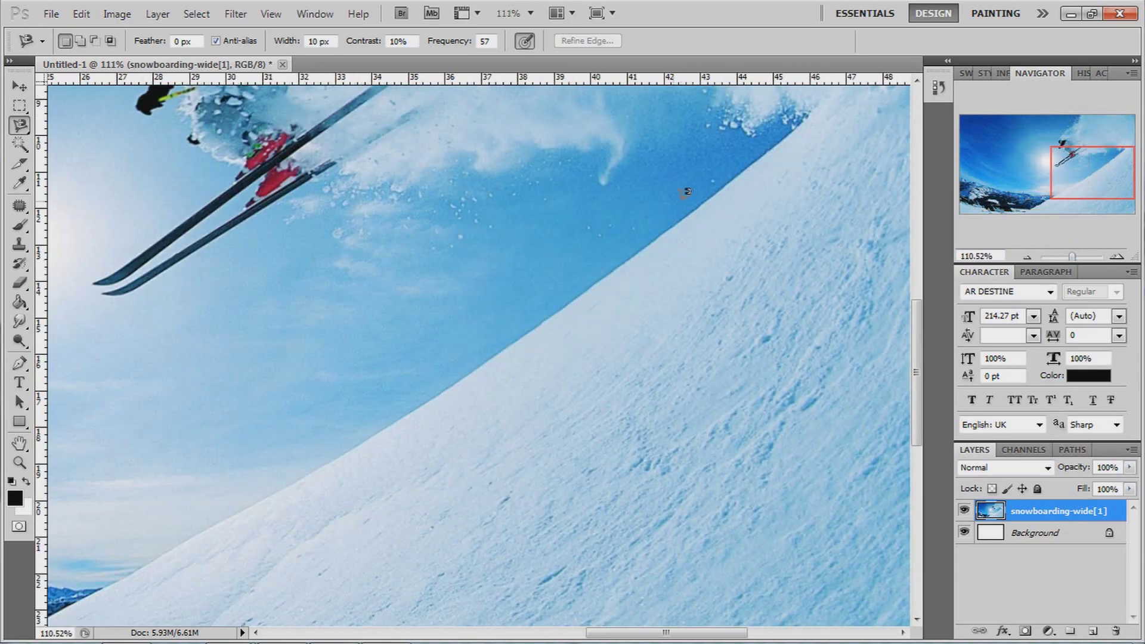
pyautogui.click(712, 196)
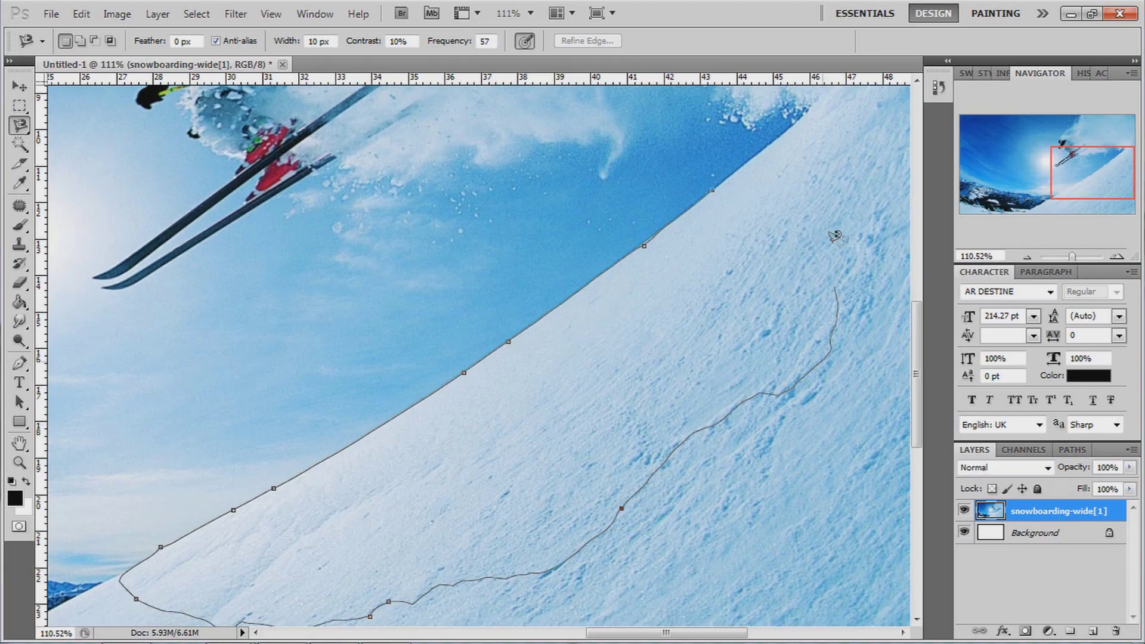
pyautogui.click(719, 186)
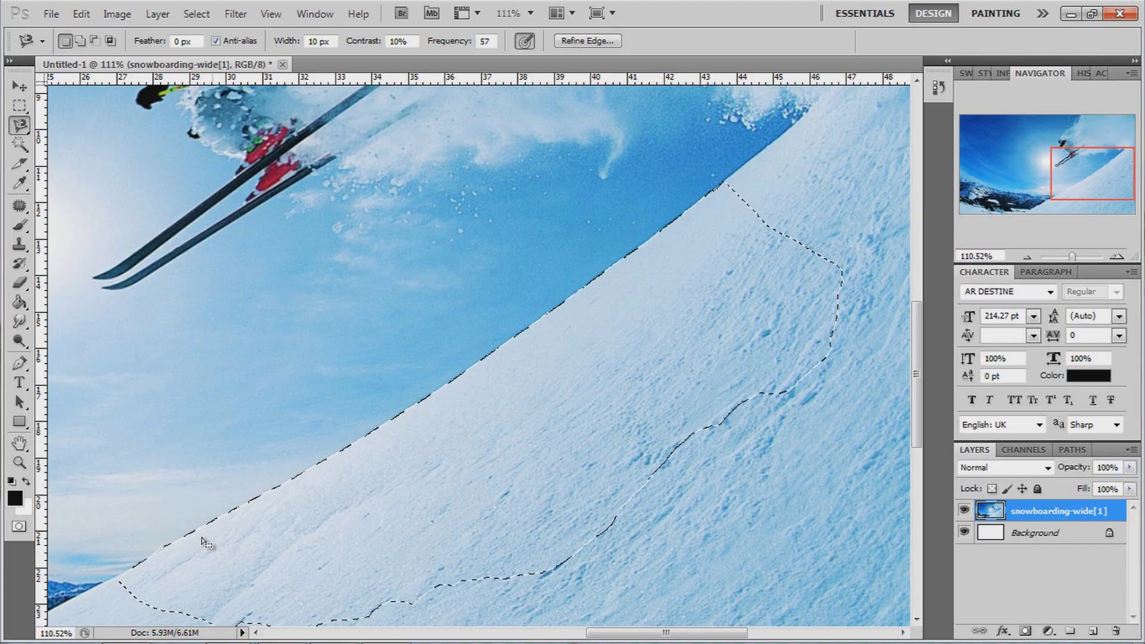
pyautogui.hotkey('ctrl', 'd')
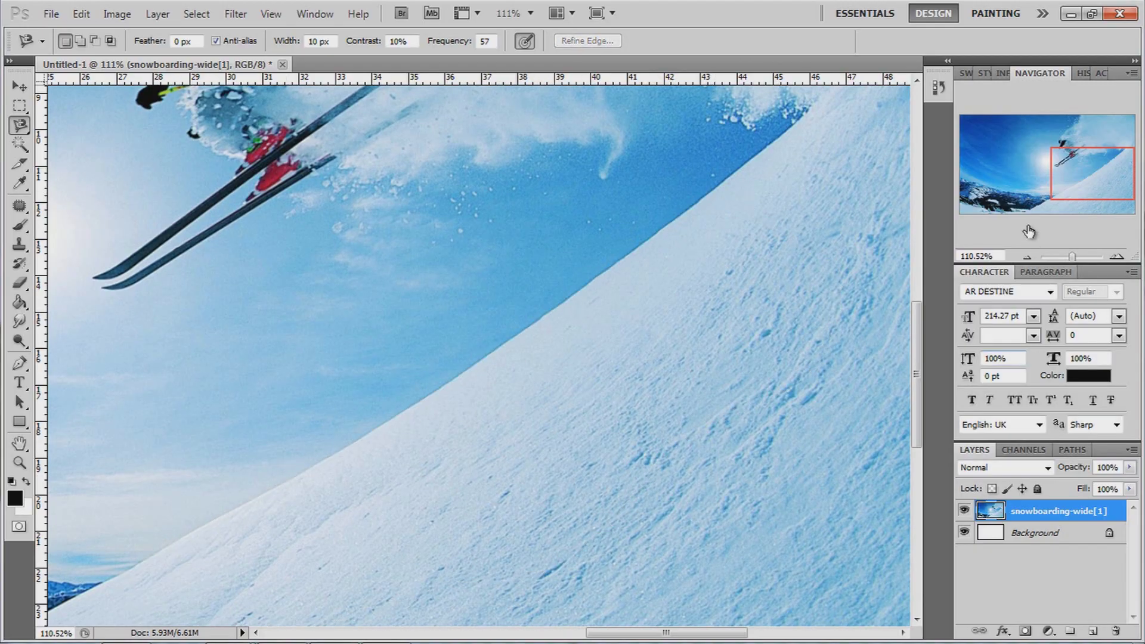
# Step: Select the dark blue sky with the Magic Wand at tolerance 50, shift the outline, and select the snow slope instead
pyautogui.moveTo(1073, 257); pyautogui.dragTo(1068, 260)
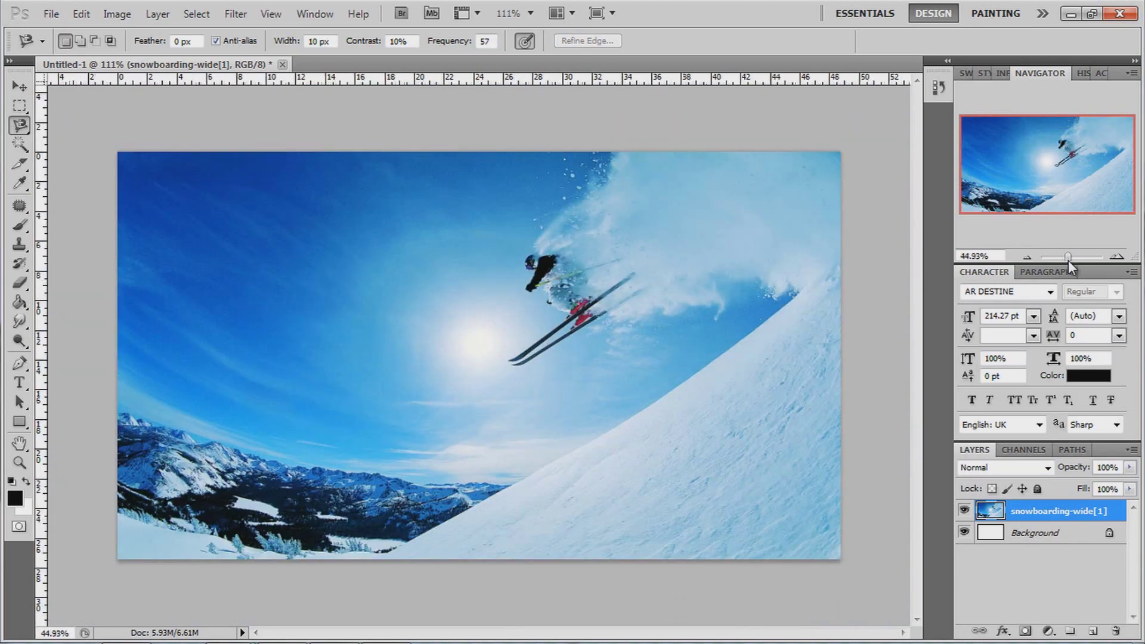
pyautogui.click(17, 147)
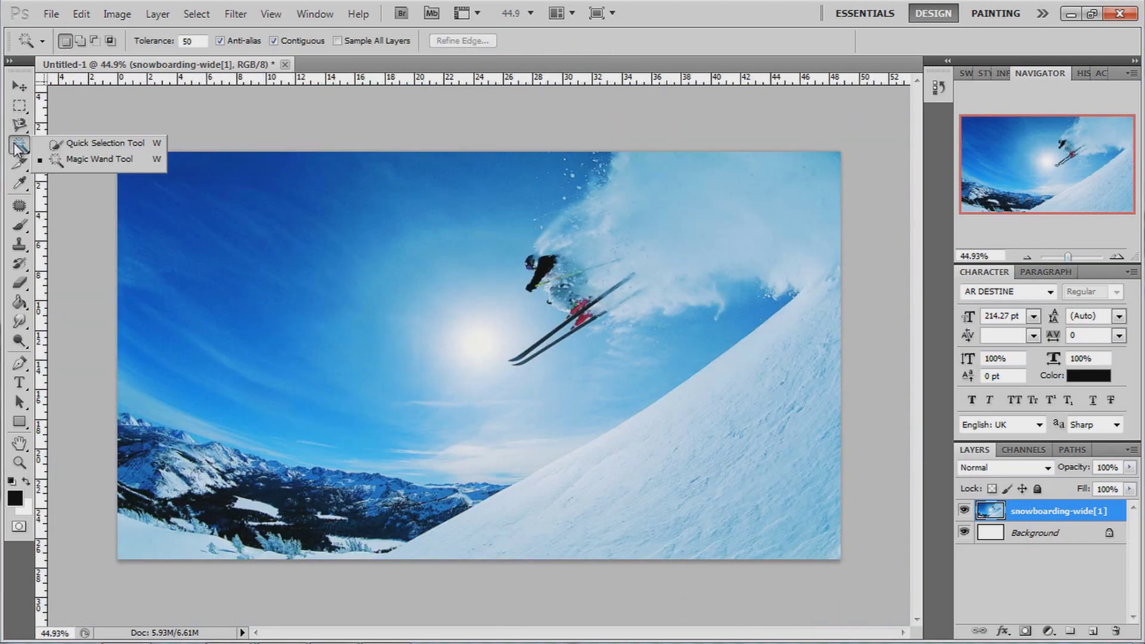
pyautogui.click(55, 158)
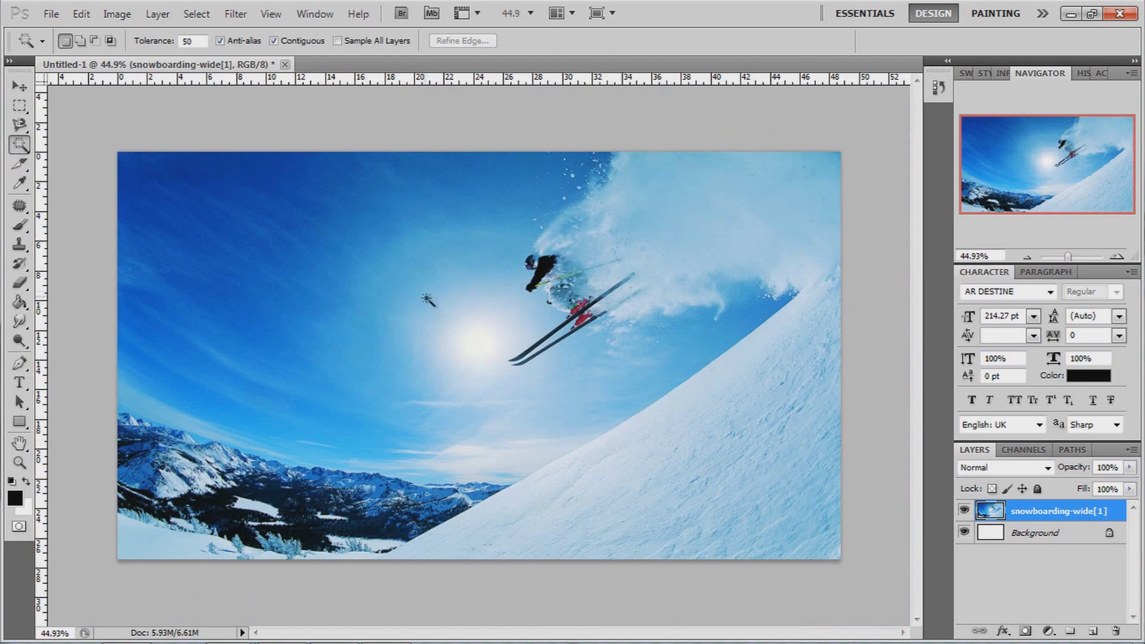
pyautogui.click(329, 209)
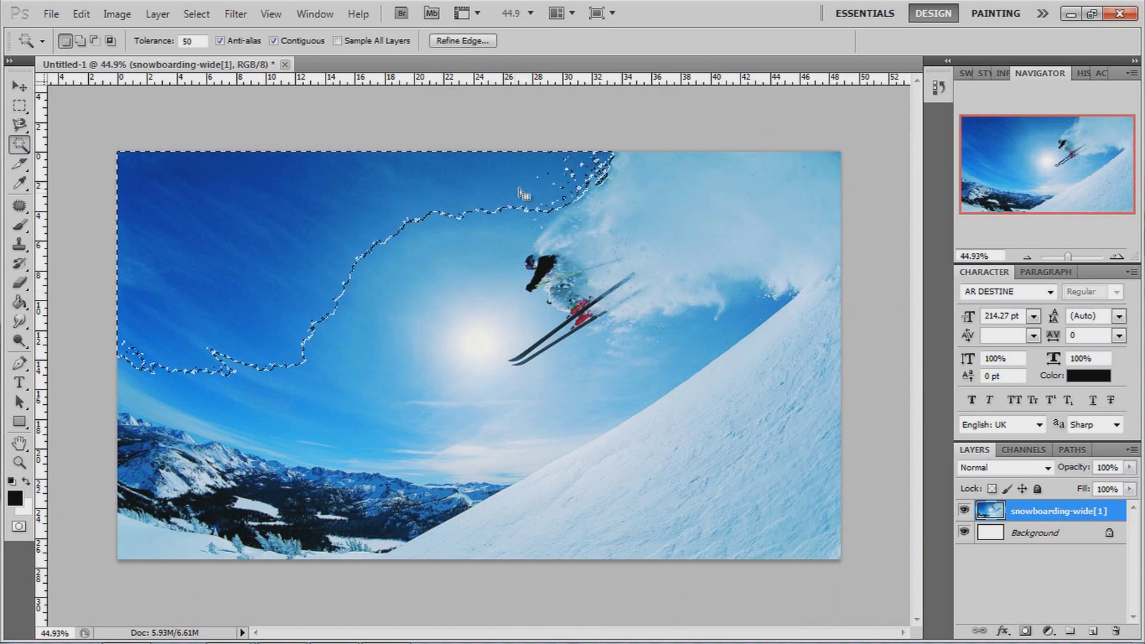
pyautogui.click(19, 125)
pyautogui.click(20, 143)
pyautogui.moveTo(259, 257); pyautogui.dragTo(294, 291)
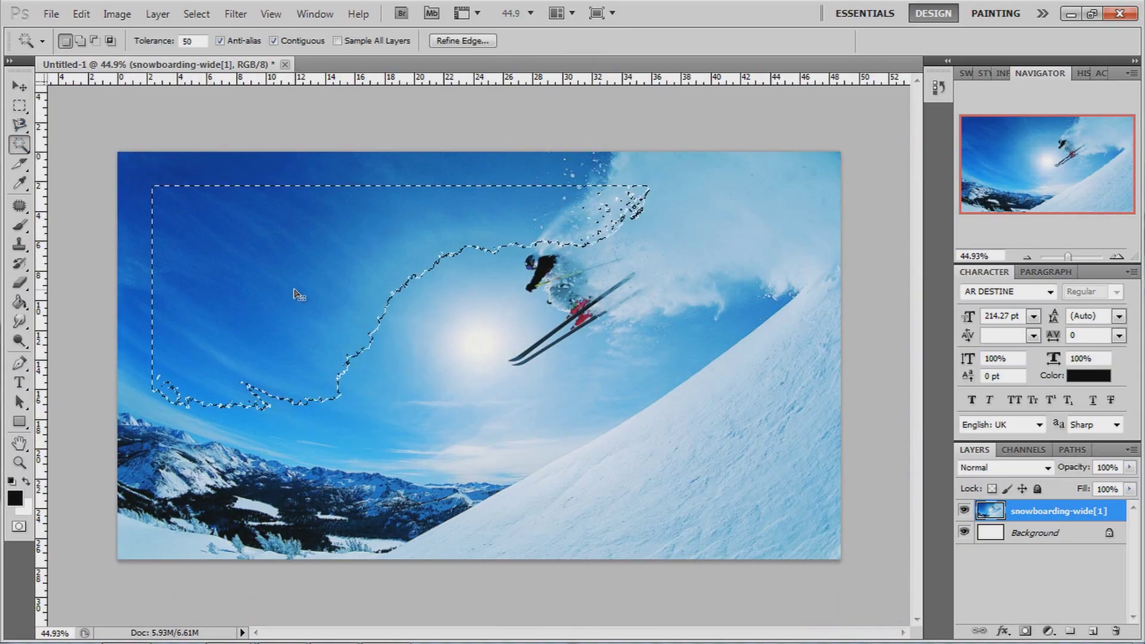
pyautogui.click(705, 473)
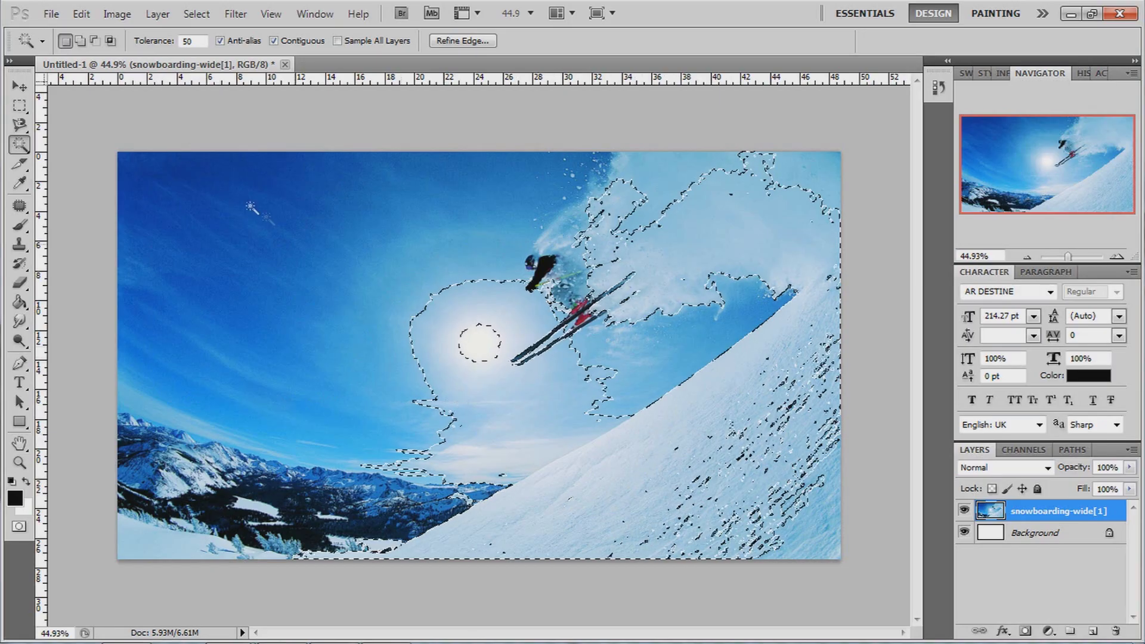
# Step: Set the Magic Wand tolerance to 10, try selecting parts of the snow slope and the blue sky, and clear each selection
pyautogui.moveTo(198, 41); pyautogui.dragTo(165, 44)
pyautogui.write('10')
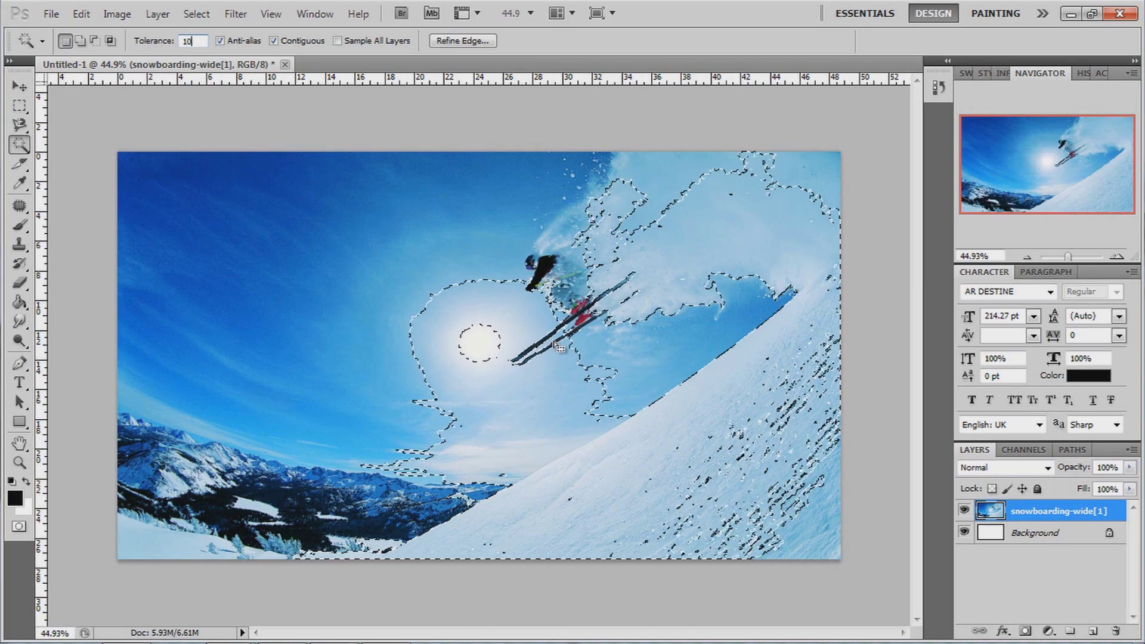
pyautogui.click(644, 474)
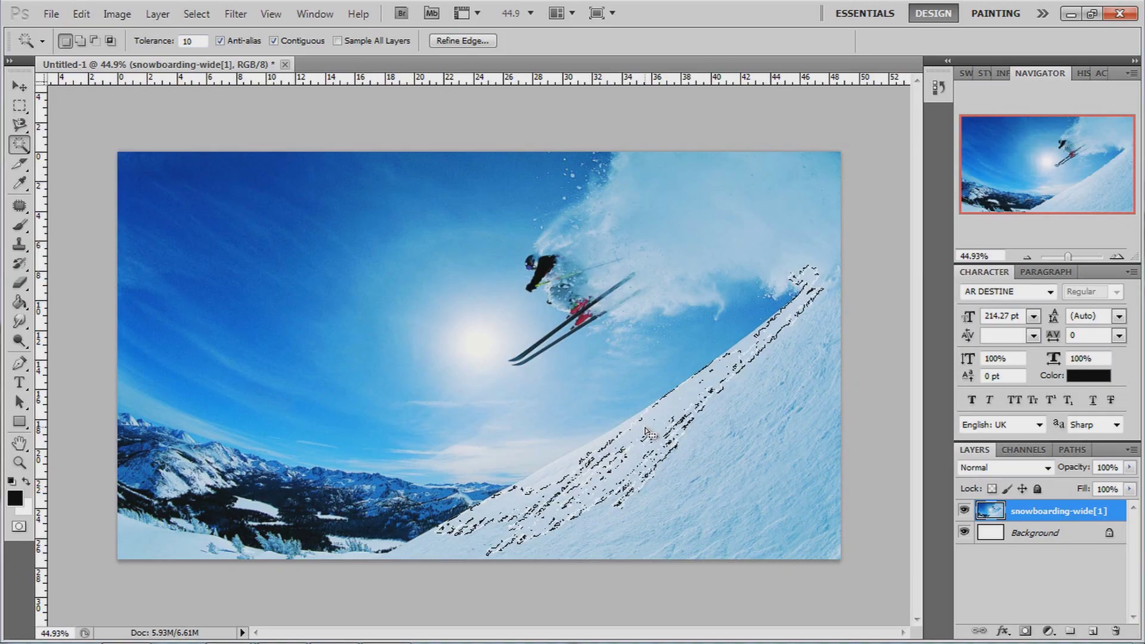
pyautogui.hotkey('ctrl', 'd')
pyautogui.click(315, 227)
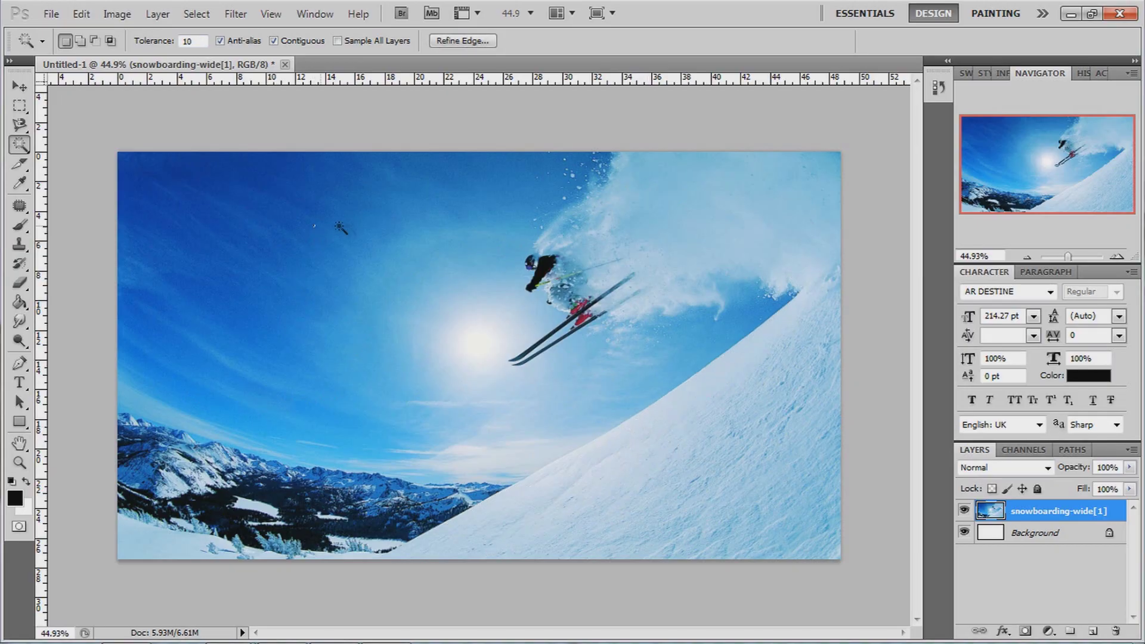
pyautogui.click(279, 183)
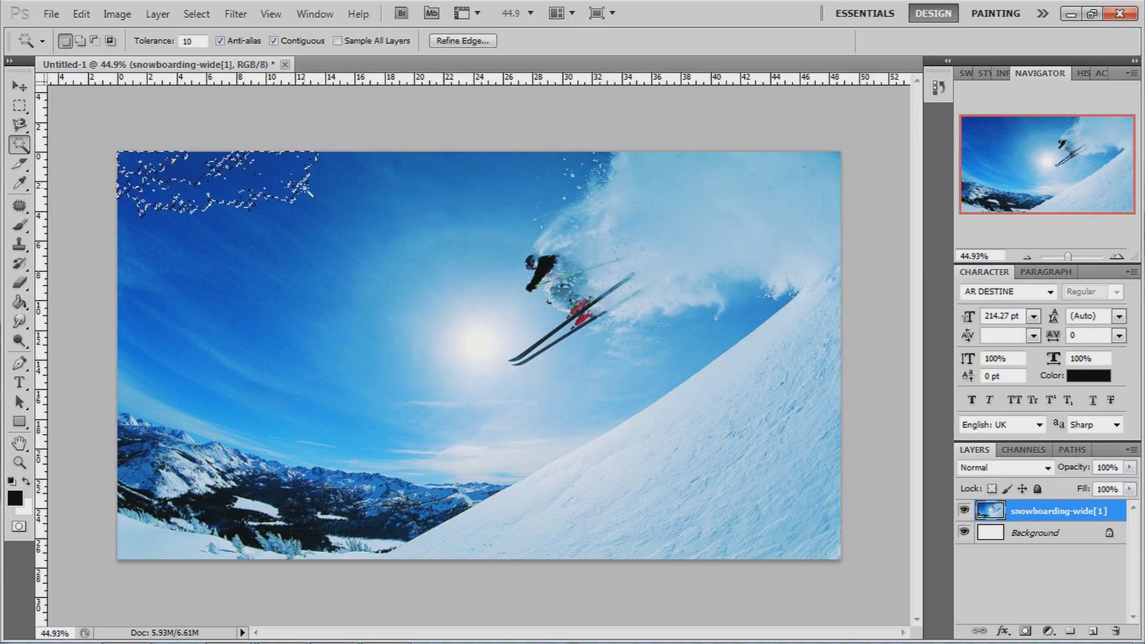
pyautogui.hotkey('ctrl', 'd')
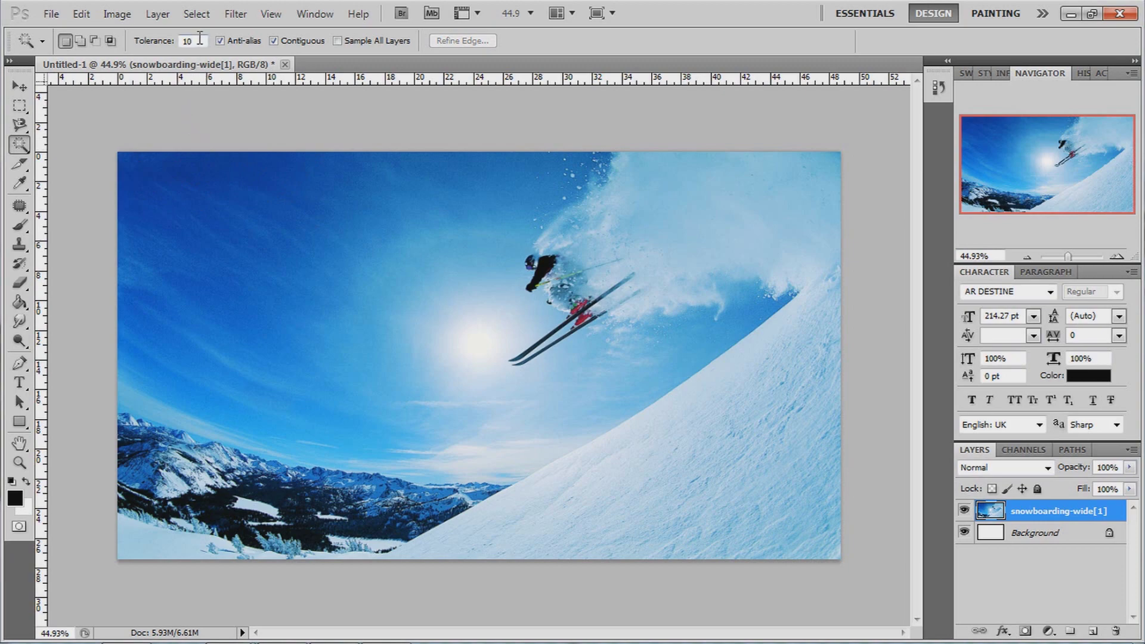
# Step: Set the Magic Wand tolerance to 100, select the blue sky beside the sun, and clear the selection
pyautogui.click(322, 276)
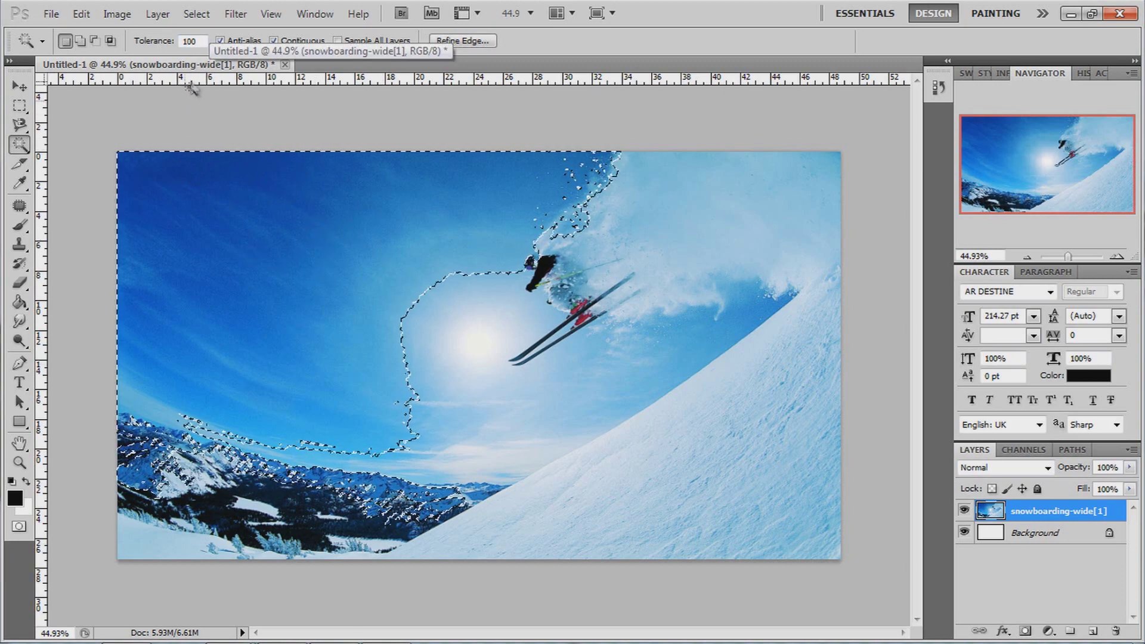
pyautogui.moveTo(196, 41); pyautogui.dragTo(168, 39)
pyautogui.press('BackSpace')
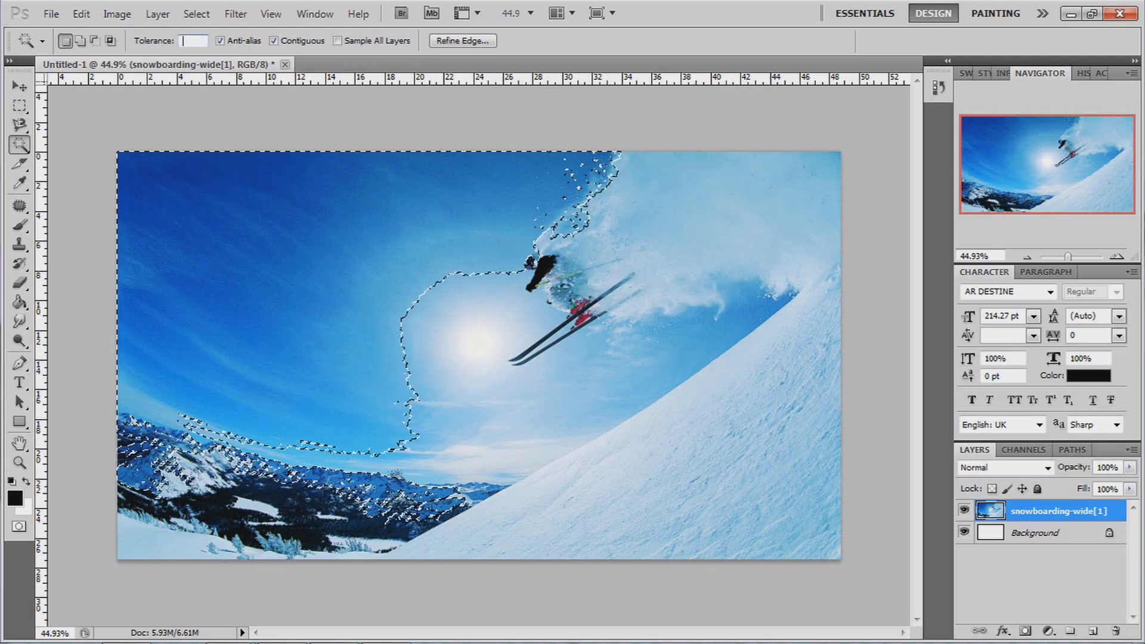
pyautogui.hotkey('ctrl', 'd')
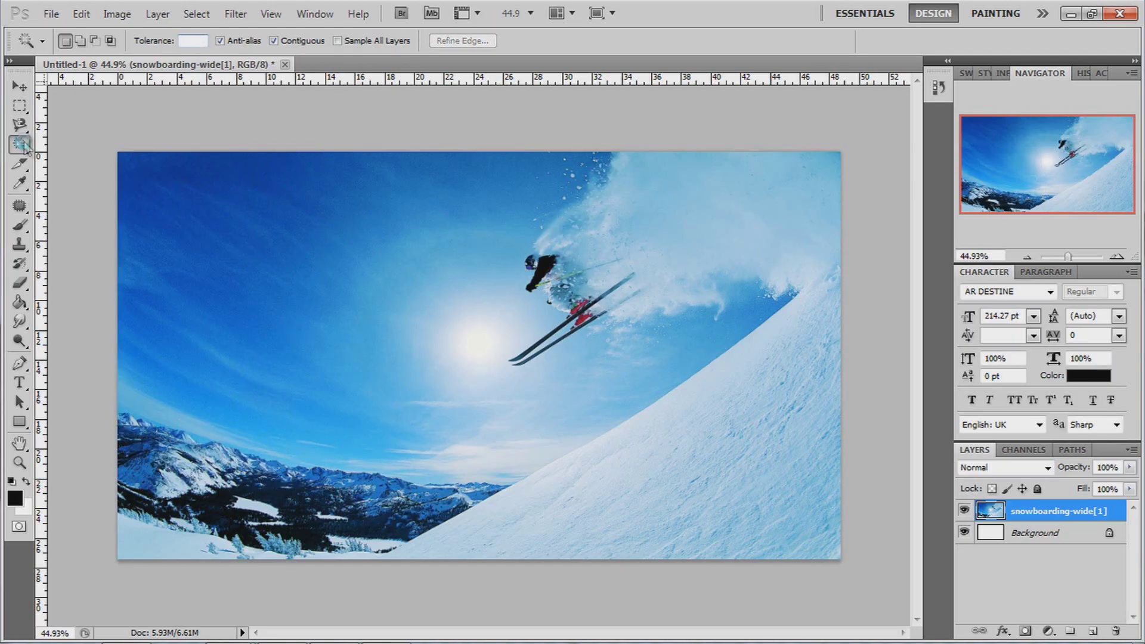
# Step: Switch to the Quick Selection tool, brush a selection over the whole snow slope, and clear it
pyautogui.rightClick(23, 144)
pyautogui.press('Return')
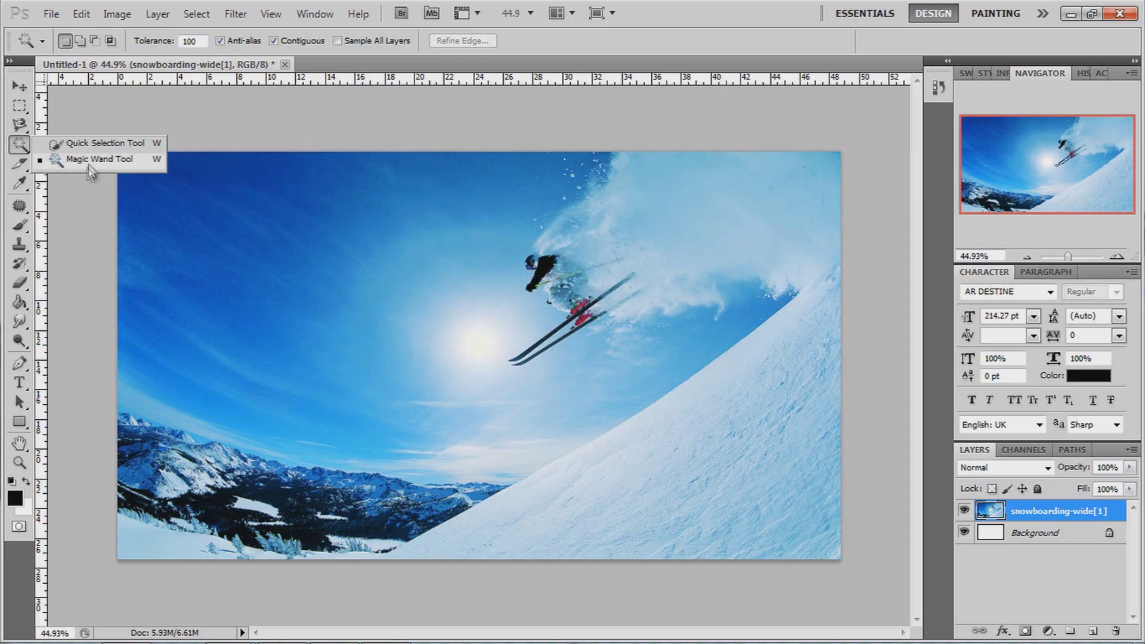
pyautogui.click(90, 143)
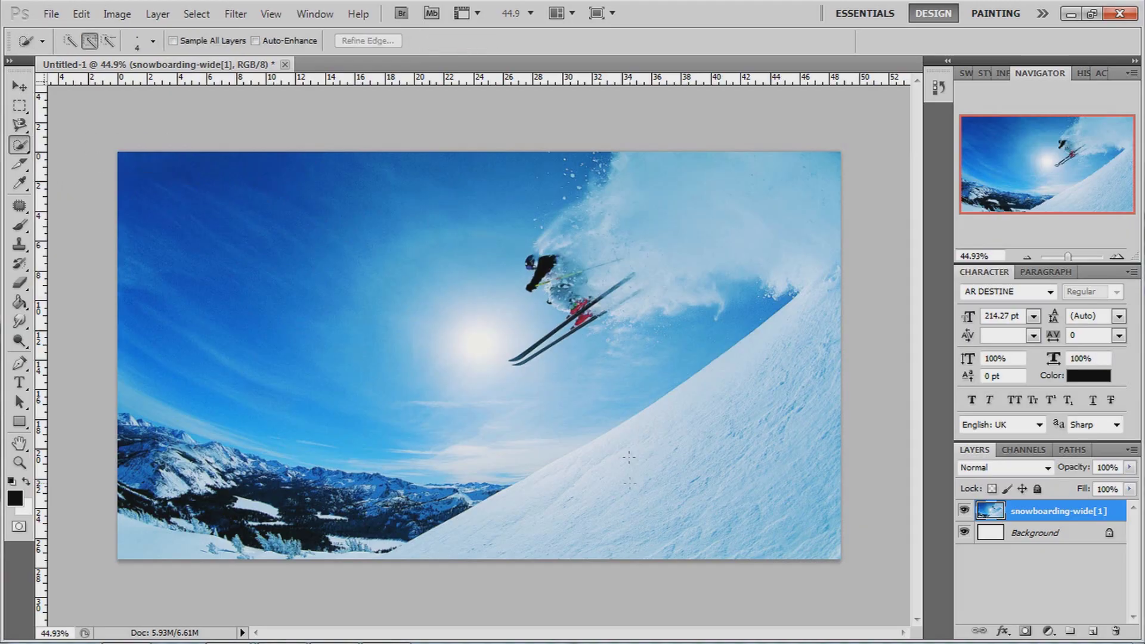
pyautogui.moveTo(697, 411); pyautogui.dragTo(597, 472)
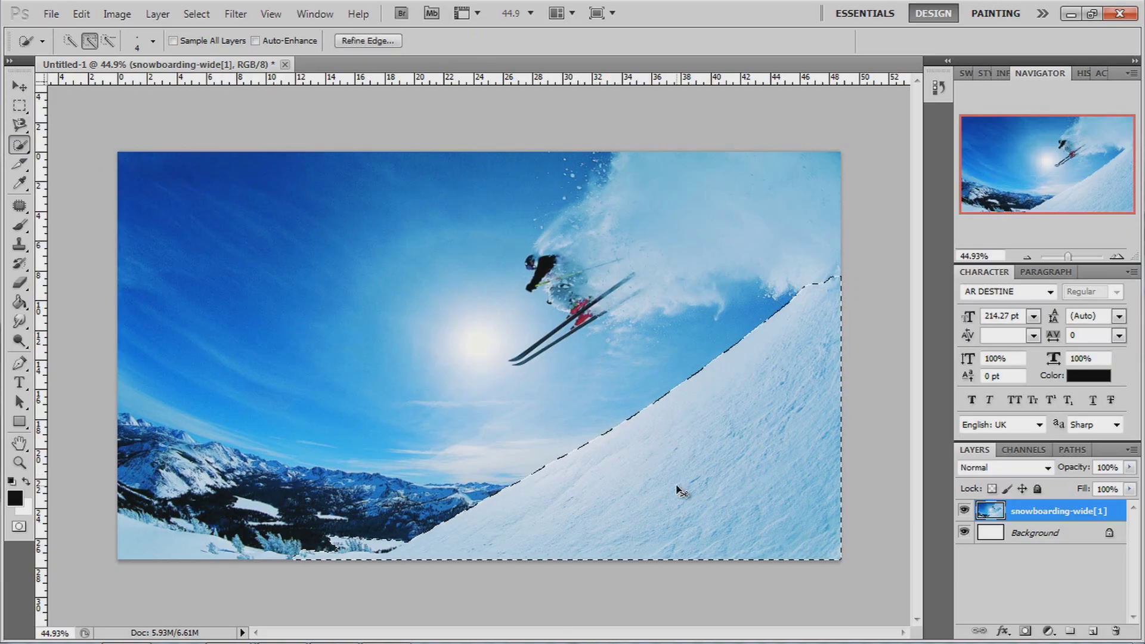
pyautogui.hotkey('ctrl', 'd')
# Step: Brush a Quick Selection over the blue sky and sun up to the mountains and skier, and delete the selected area
pyautogui.moveTo(270, 248)
pyautogui.mouseDown()
pyautogui.moveTo(207, 343)
pyautogui.moveTo(250, 412)
pyautogui.moveTo(417, 357)
pyautogui.moveTo(559, 143)
pyautogui.mouseUp()
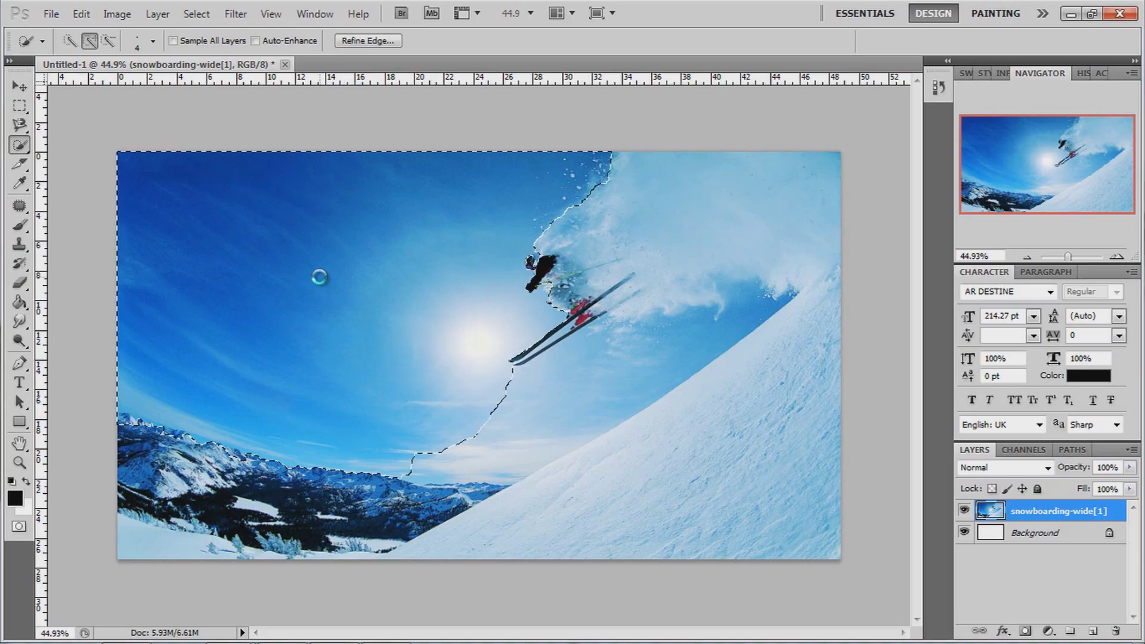
pyautogui.press('Delete')
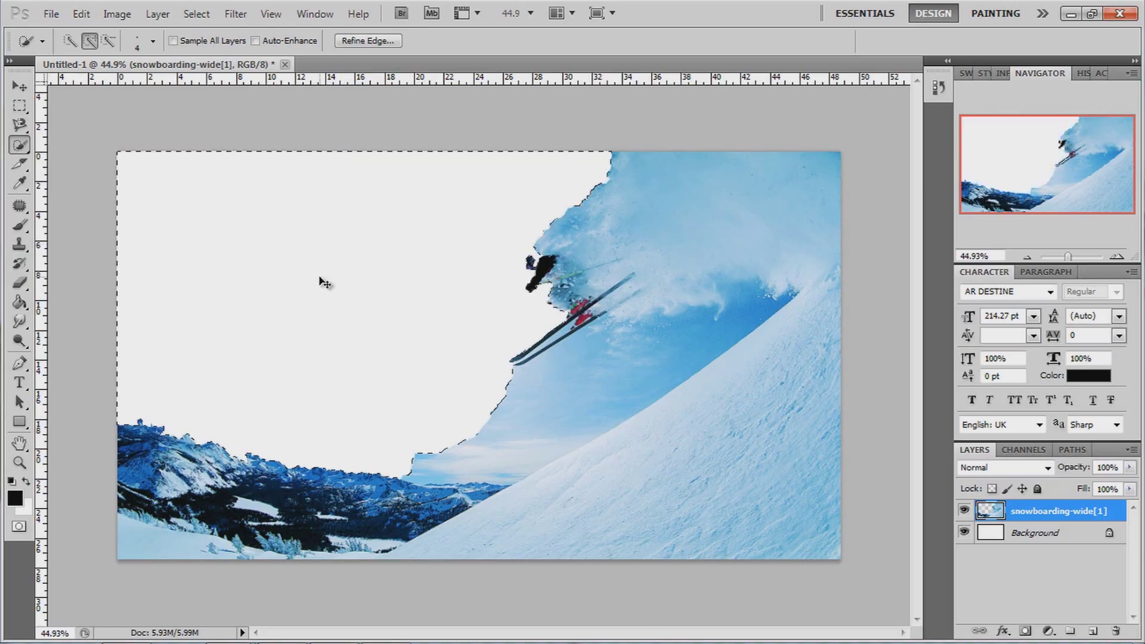
# Step: Undo the deletion of the blue sky and clear the selection
pyautogui.hotkey('ctrl', 'd')
pyautogui.hotkey('ctrl', 'alt', 'z')
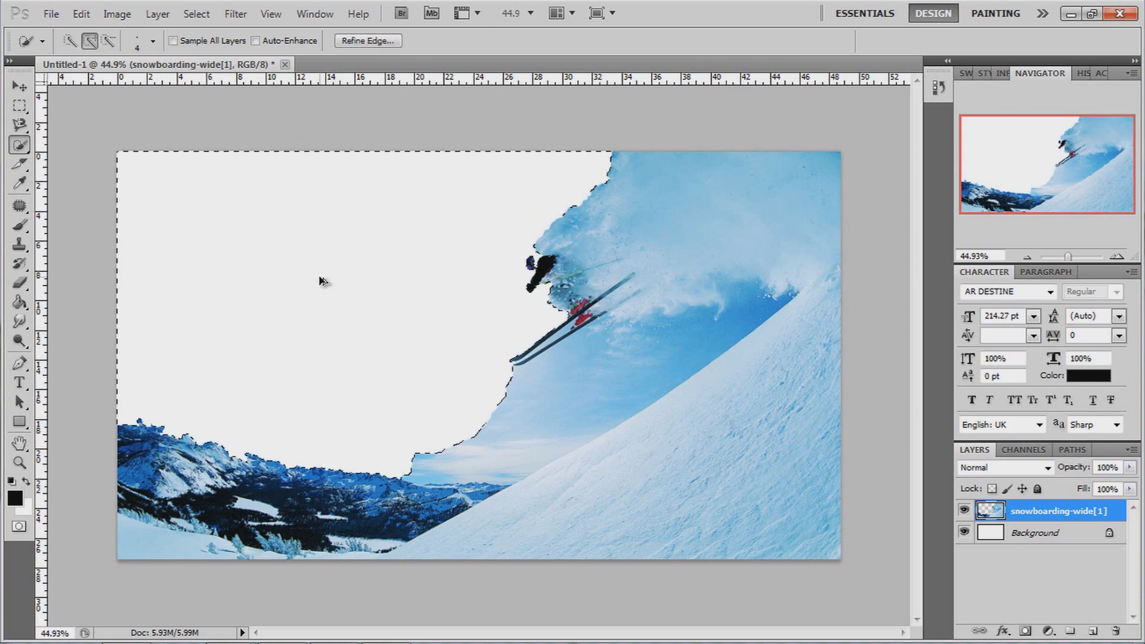
pyautogui.hotkey('ctrl', 'alt', 'z')
pyautogui.hotkey('ctrl', 'd')
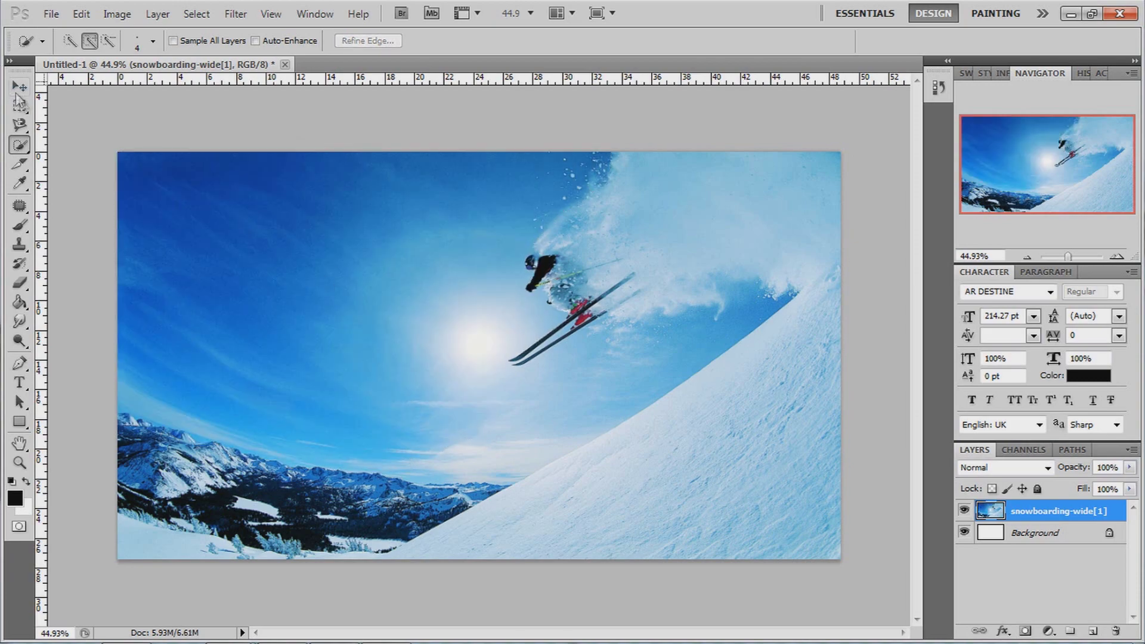
# Step: Draw a full-height slice over the part of the picture containing the sun and skier with the Slice tool, and undo it
pyautogui.click(18, 167)
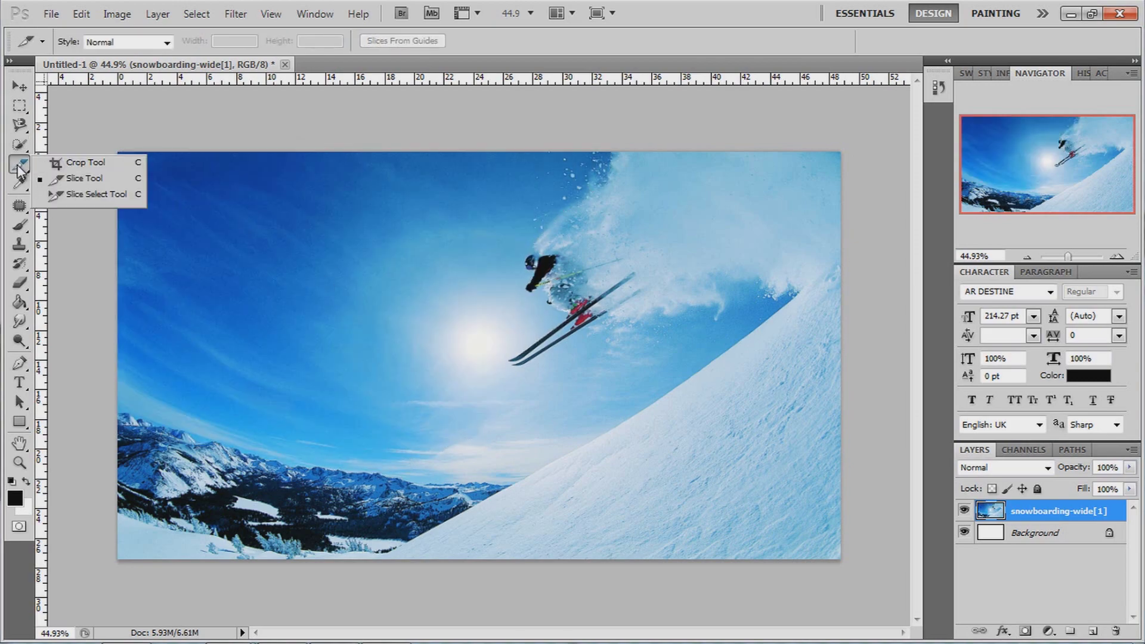
pyautogui.click(71, 181)
pyautogui.moveTo(365, 522); pyautogui.dragTo(853, 579)
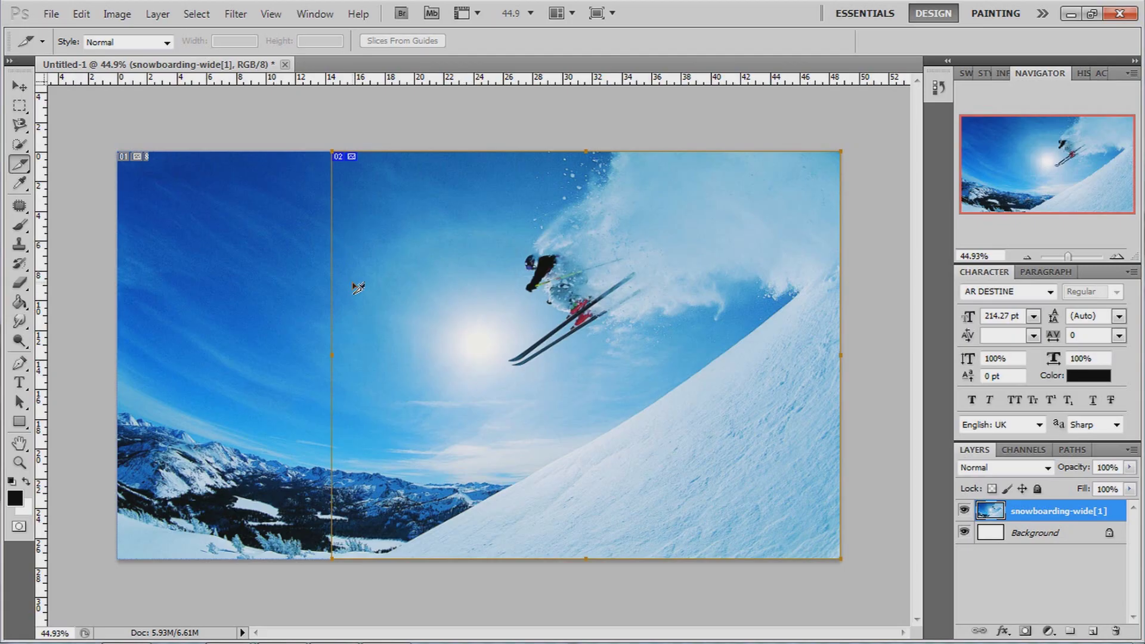
pyautogui.hotkey('ctrl', 'z')
pyautogui.hotkey('ctrl', 'z')
pyautogui.hotkey('ctrl', 'alt', 'z')
pyautogui.hotkey('ctrl', 'alt', 'z')
pyautogui.hotkey('ctrl', 'd')
# Step: Crop the picture to a small rectangle around the skier with the Crop tool, and undo the crop
pyautogui.rightClick(18, 169)
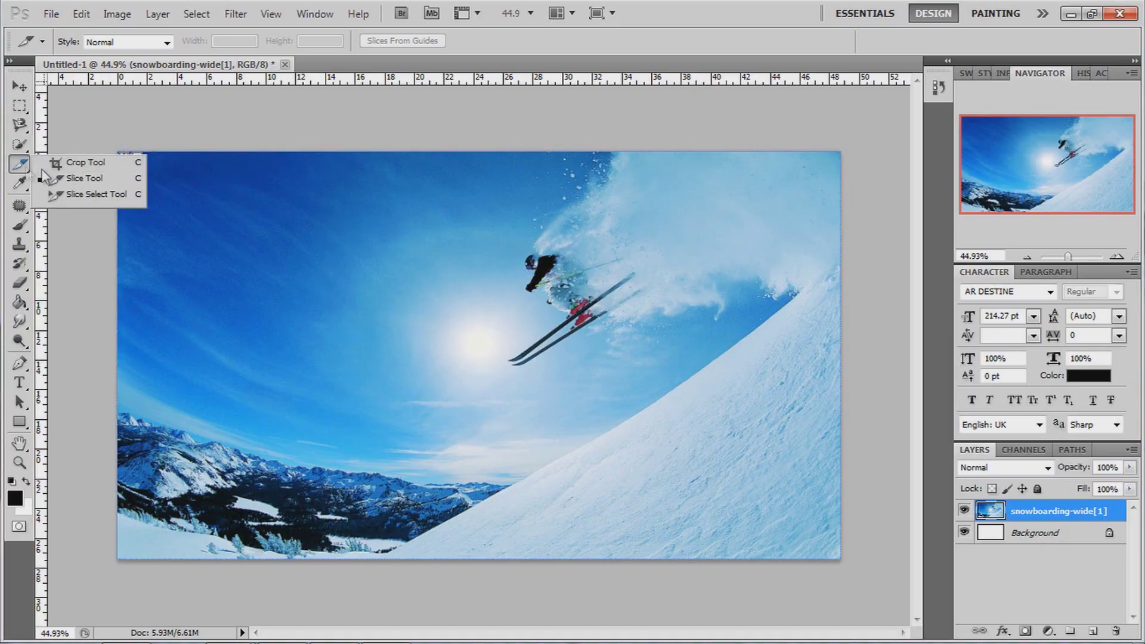
pyautogui.click(72, 159)
pyautogui.moveTo(603, 442); pyautogui.dragTo(695, 378)
pyautogui.moveTo(228, 196); pyautogui.dragTo(468, 207)
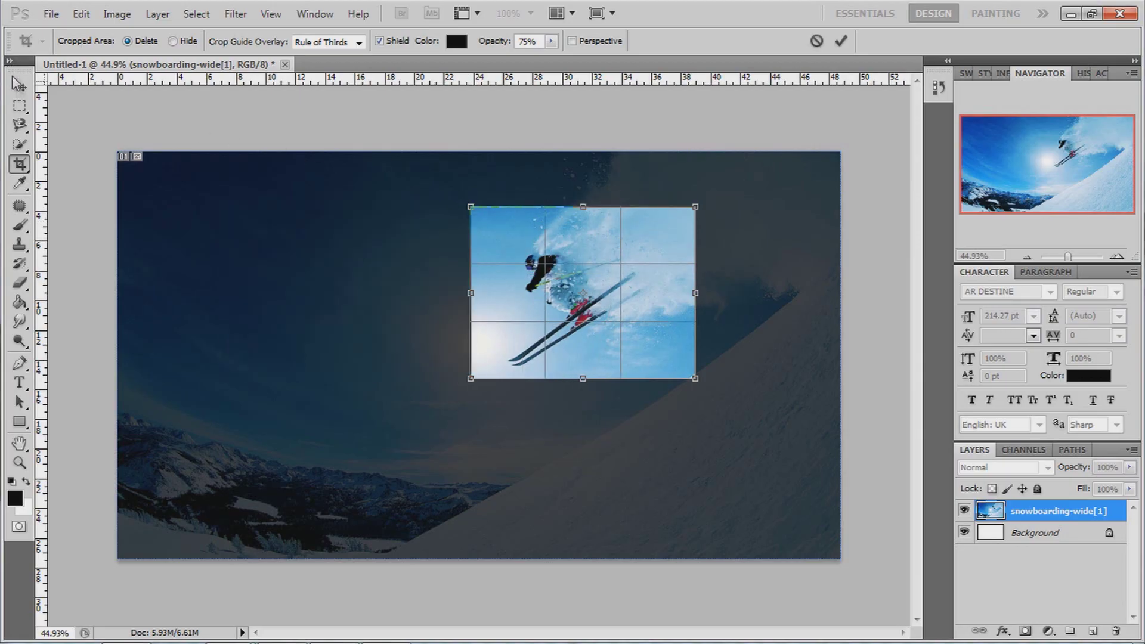
pyautogui.press('v')
pyautogui.click(521, 259)
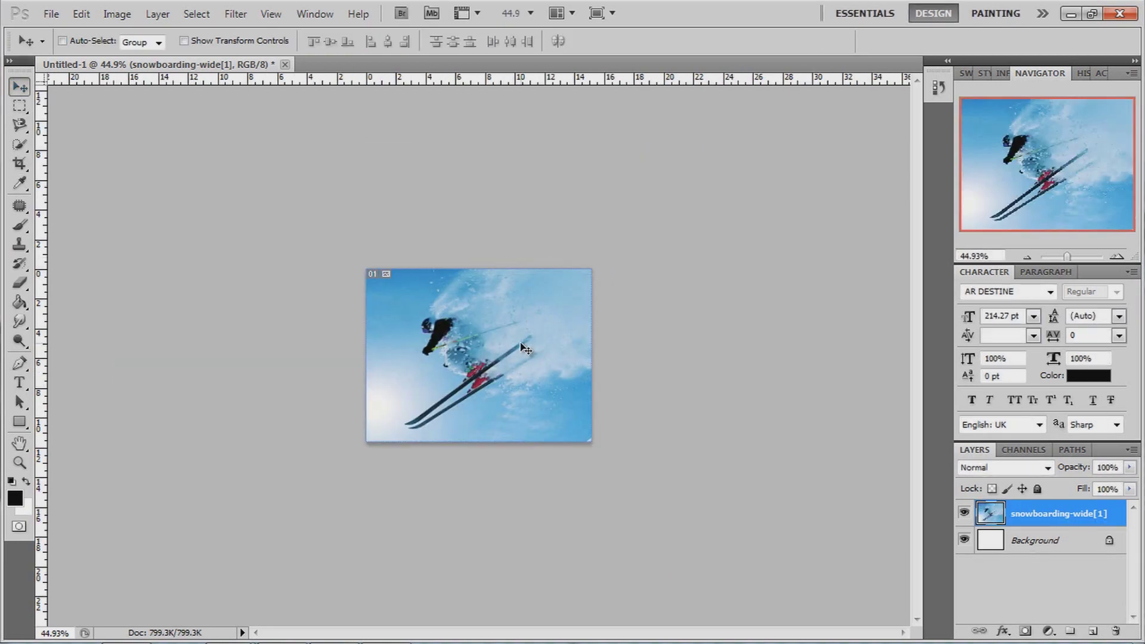
pyautogui.hotkey('ctrl', 'z')
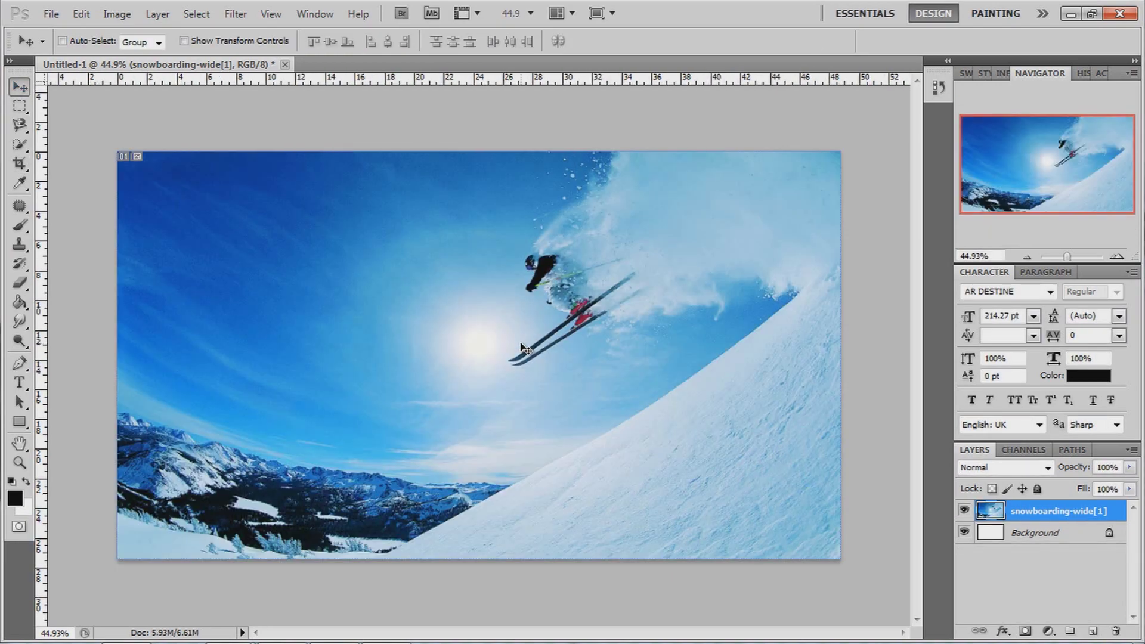
# Step: Sample the dark blue of the upper sky with the Eyedropper tool and inspect it in the text colour picker
pyautogui.click(18, 184)
pyautogui.rightClick(25, 184)
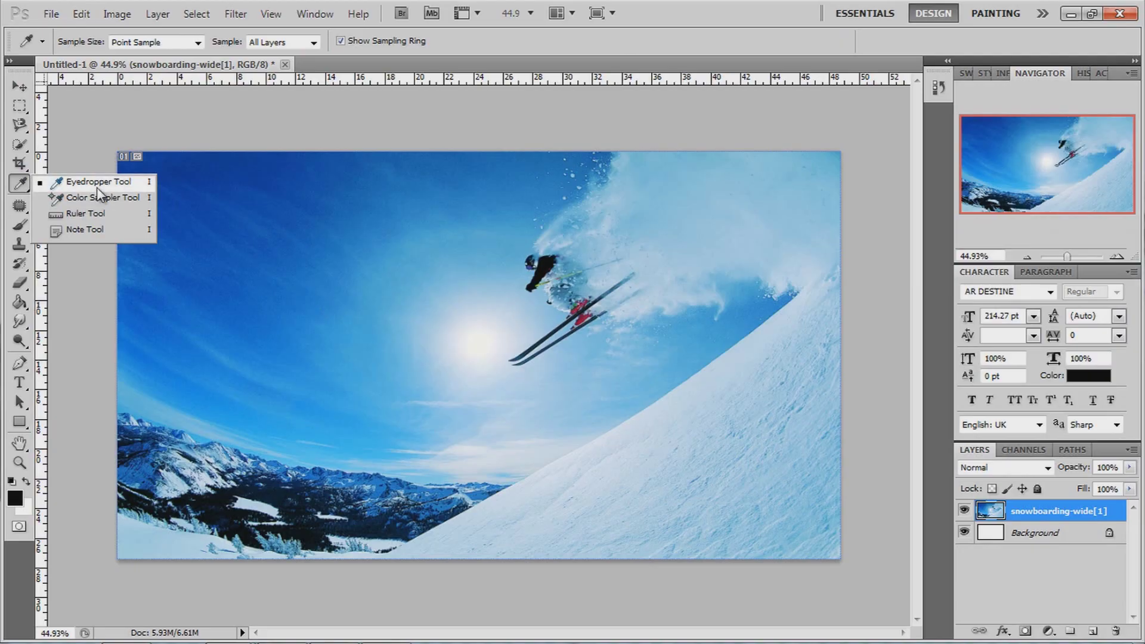
pyautogui.click(232, 168)
pyautogui.moveTo(232, 168); pyautogui.dragTo(249, 188)
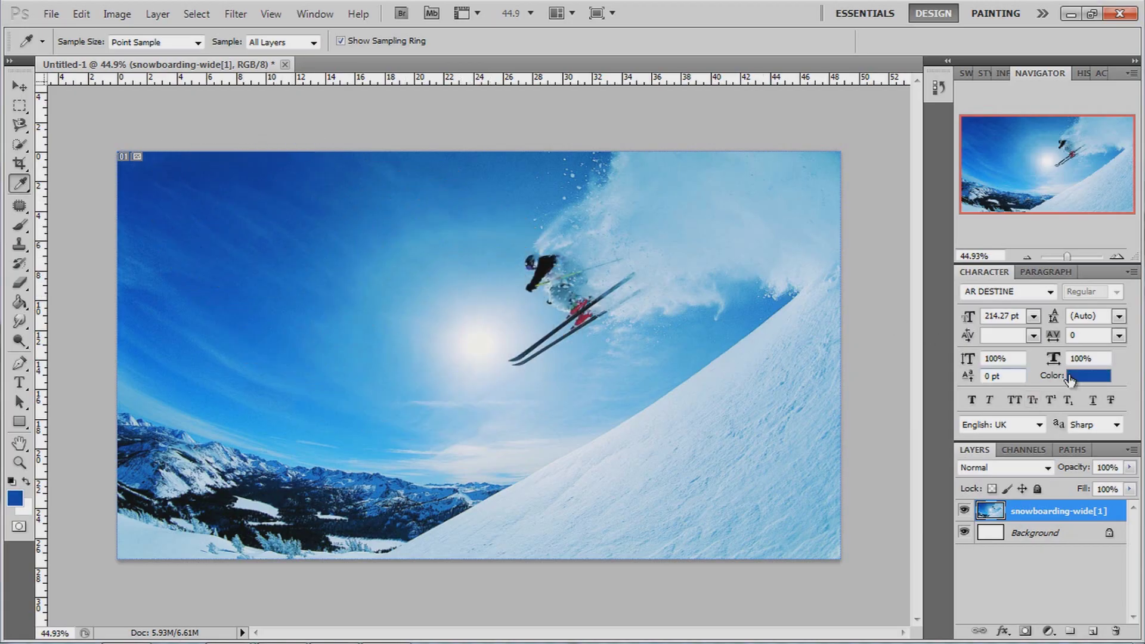
pyautogui.click(1088, 374)
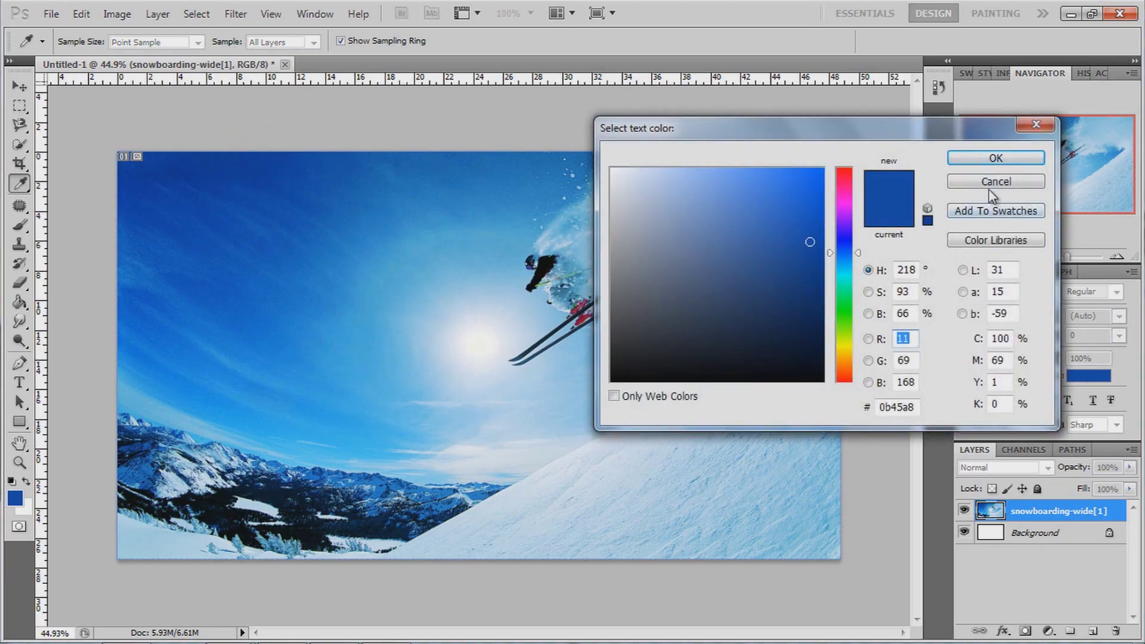
# Step: Sample the snow slope, the blue sky and finally the near-white sun (fdfffc) with the Eyedropper, checking the result in the text colour picker
pyautogui.moveTo(373, 242); pyautogui.dragTo(662, 443)
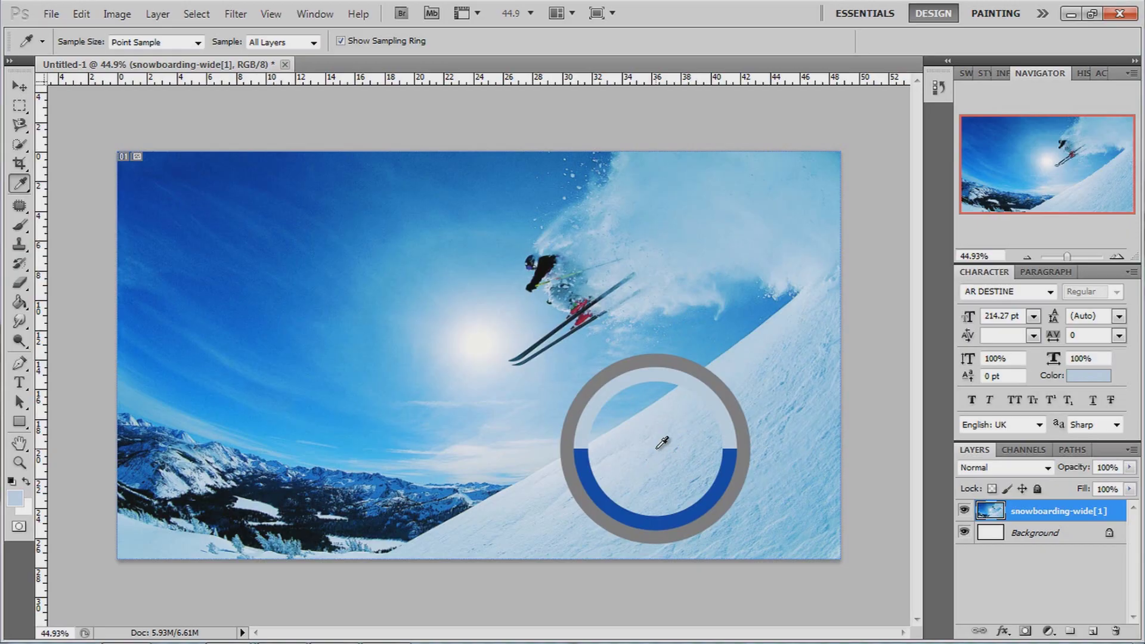
pyautogui.moveTo(662, 442)
pyautogui.mouseDown()
pyautogui.moveTo(646, 454)
pyautogui.moveTo(736, 395)
pyautogui.moveTo(625, 471)
pyautogui.moveTo(593, 477)
pyautogui.moveTo(672, 446)
pyautogui.mouseUp()
pyautogui.moveTo(619, 346); pyautogui.dragTo(270, 248)
pyautogui.moveTo(498, 330); pyautogui.dragTo(487, 327)
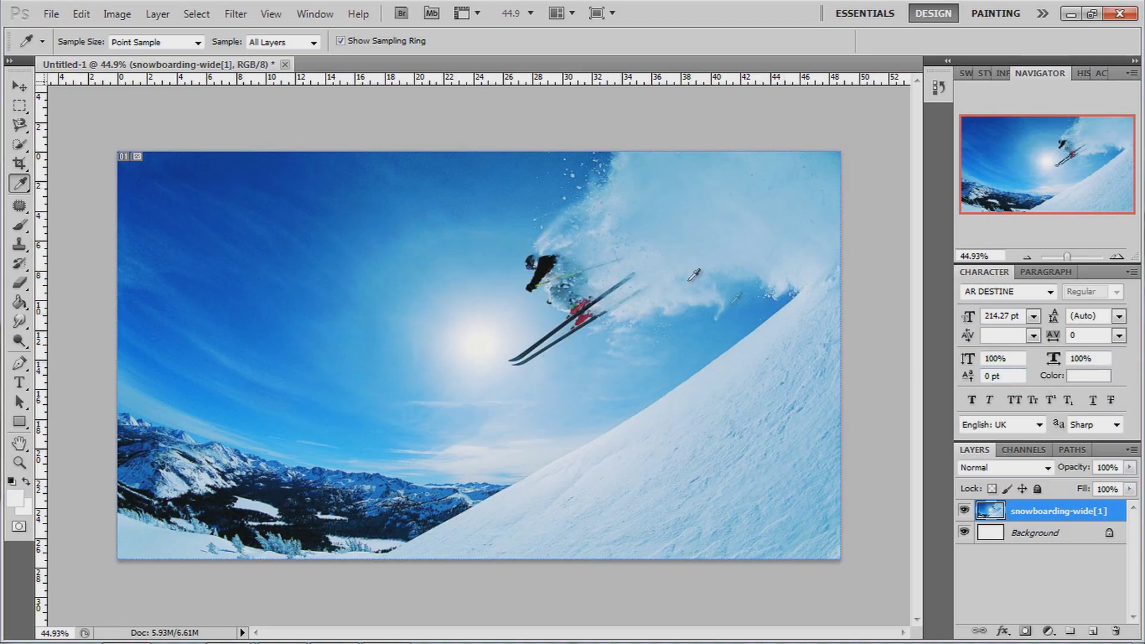
pyautogui.click(1089, 376)
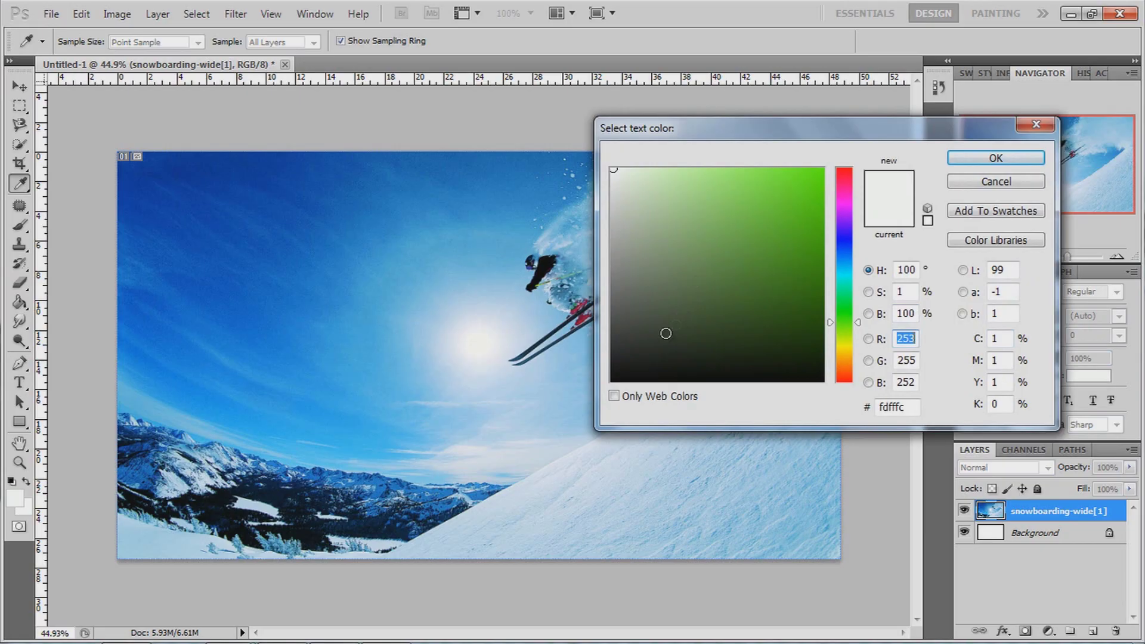
pyautogui.click(995, 181)
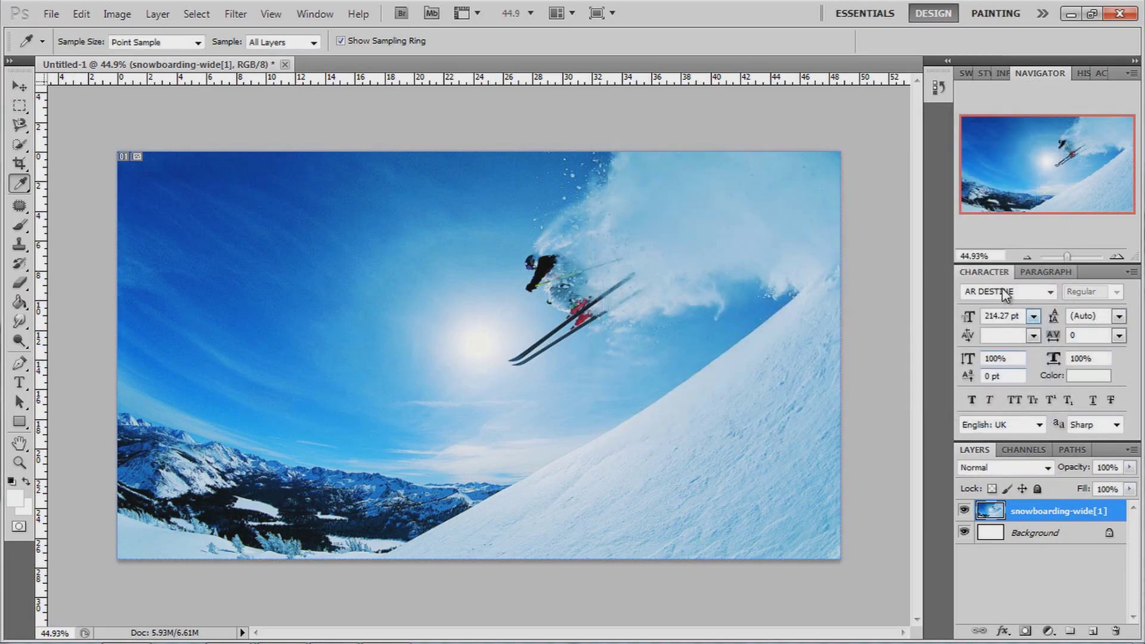
# Step: Try red shades for the foreground colour with Only Web Colors turned on and off, and discard the change
pyautogui.click(12, 495)
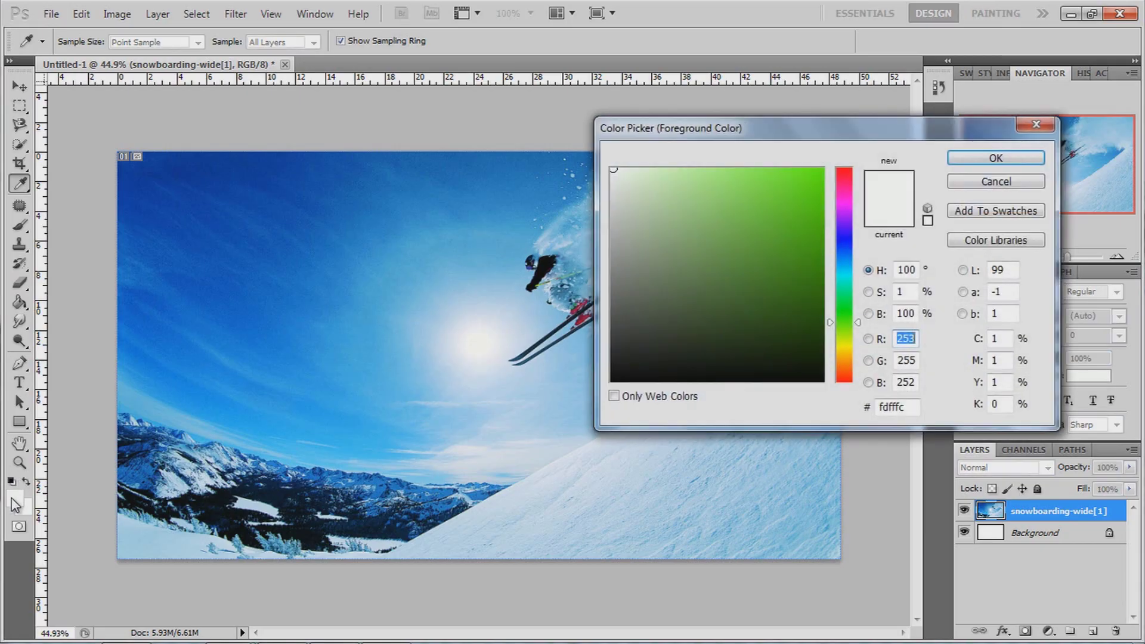
pyautogui.moveTo(662, 286)
pyautogui.mouseDown()
pyautogui.moveTo(745, 230)
pyautogui.moveTo(782, 233)
pyautogui.moveTo(799, 208)
pyautogui.moveTo(840, 192)
pyautogui.moveTo(859, 340)
pyautogui.moveTo(846, 168)
pyautogui.mouseUp()
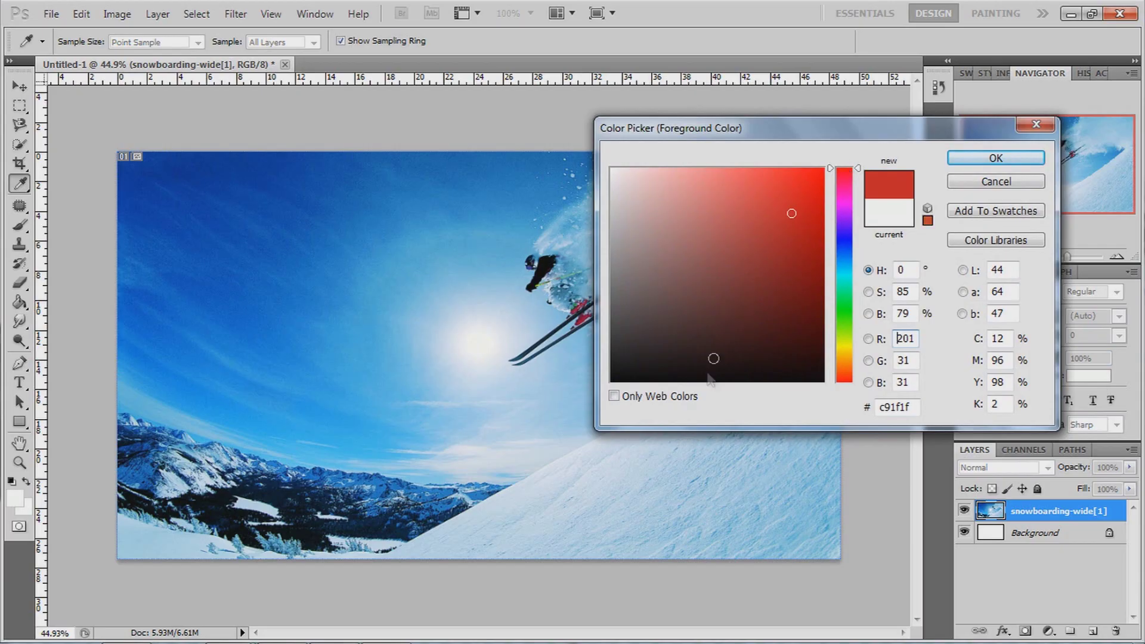
pyautogui.click(618, 396)
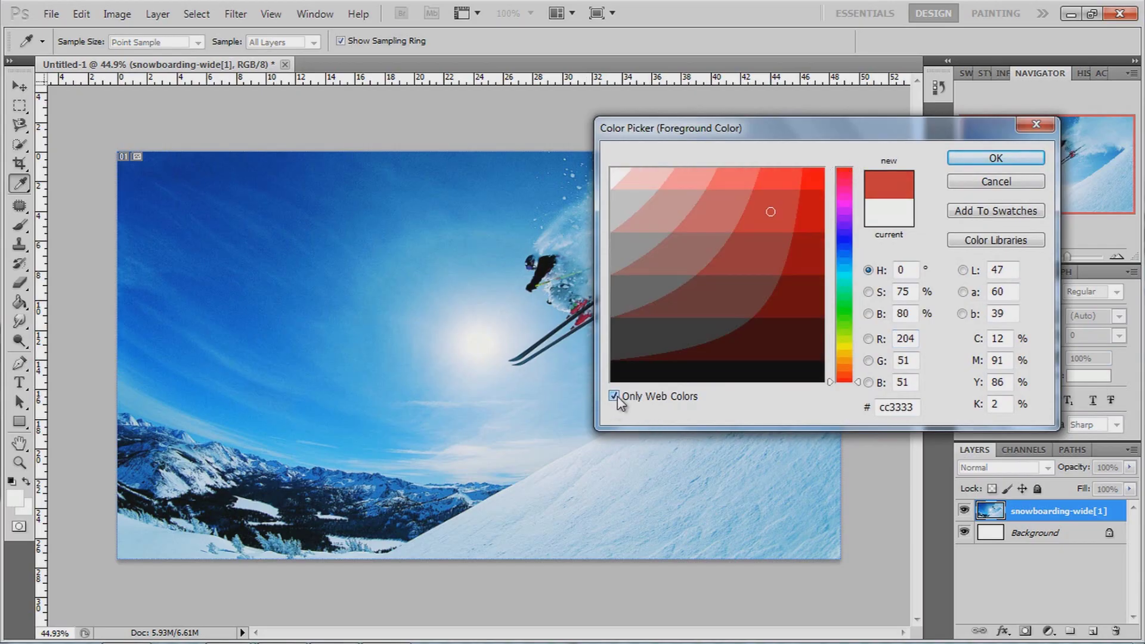
pyautogui.moveTo(743, 214); pyautogui.dragTo(719, 255)
pyautogui.moveTo(846, 212); pyautogui.dragTo(855, 164)
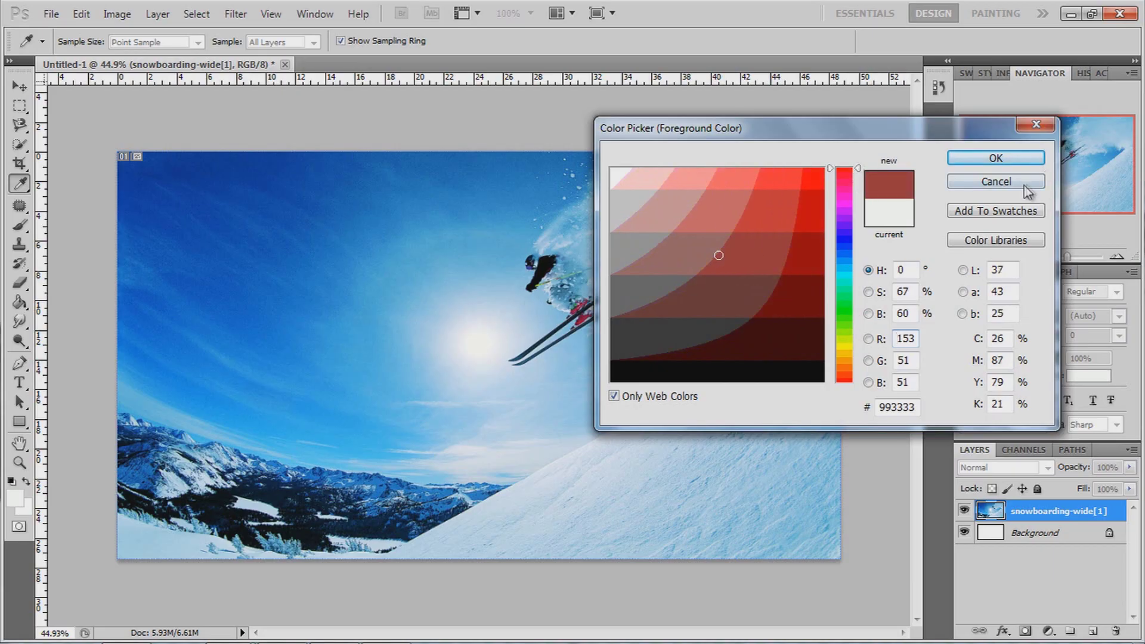
pyautogui.click(620, 397)
pyautogui.moveTo(743, 234)
pyautogui.mouseDown()
pyautogui.moveTo(721, 286)
pyautogui.moveTo(774, 261)
pyautogui.mouseUp()
pyautogui.click(1008, 182)
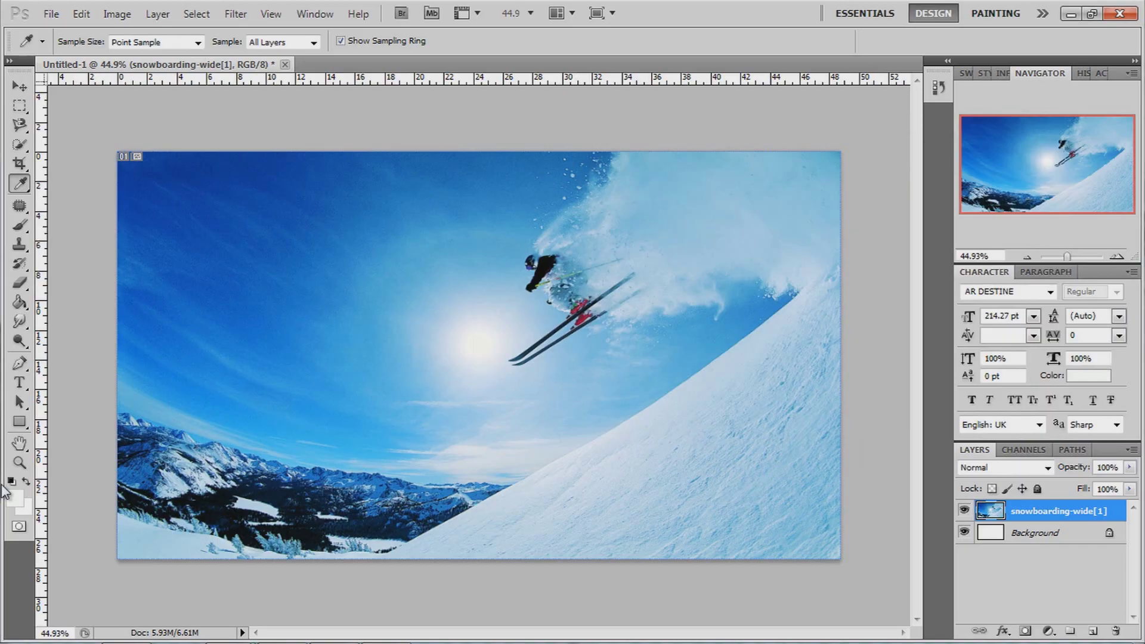
# Step: Outline an area of blue sky beside the sun with the Patch tool and patch it with the skier
pyautogui.rightClick(19, 212)
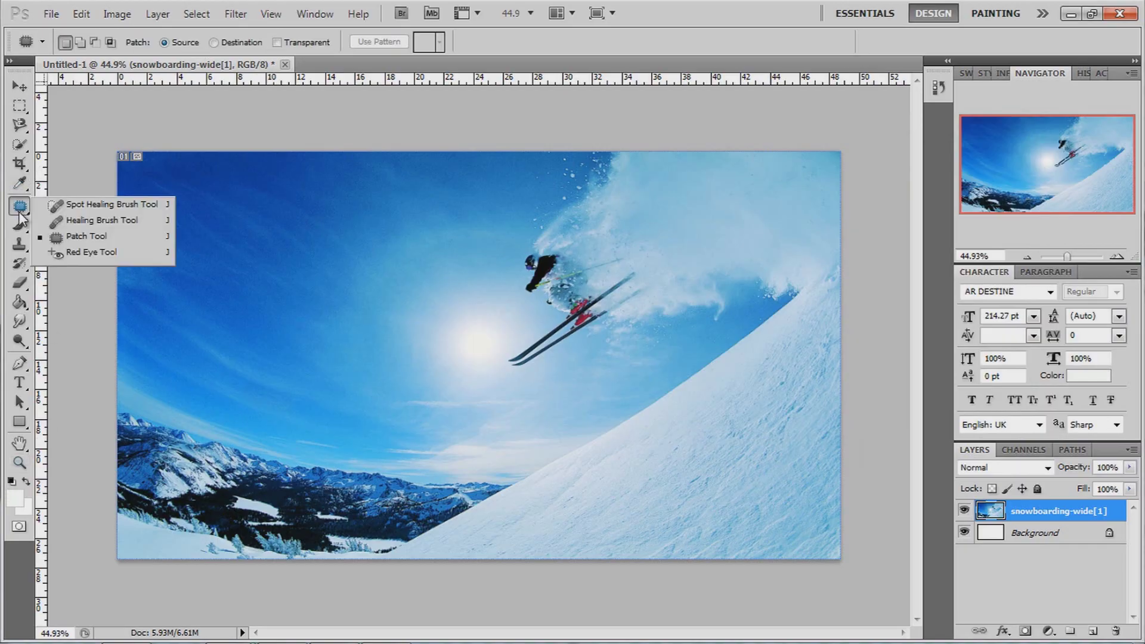
pyautogui.click(62, 236)
pyautogui.moveTo(225, 197)
pyautogui.mouseDown()
pyautogui.moveTo(287, 296)
pyautogui.moveTo(356, 347)
pyautogui.moveTo(416, 317)
pyautogui.mouseUp()
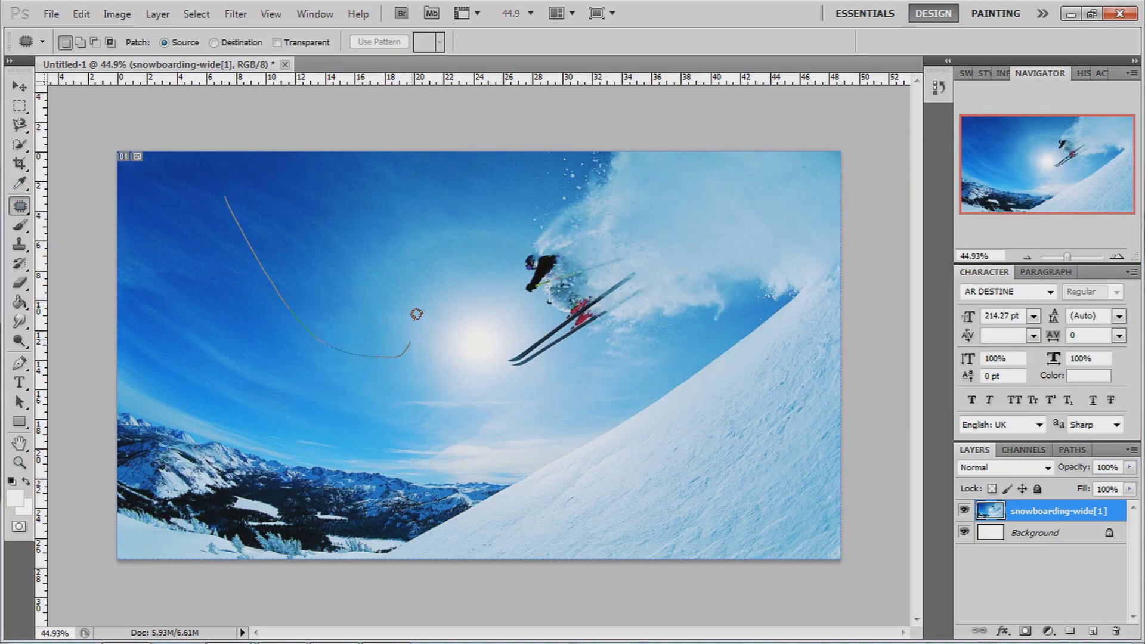
pyautogui.moveTo(227, 190); pyautogui.dragTo(227, 192)
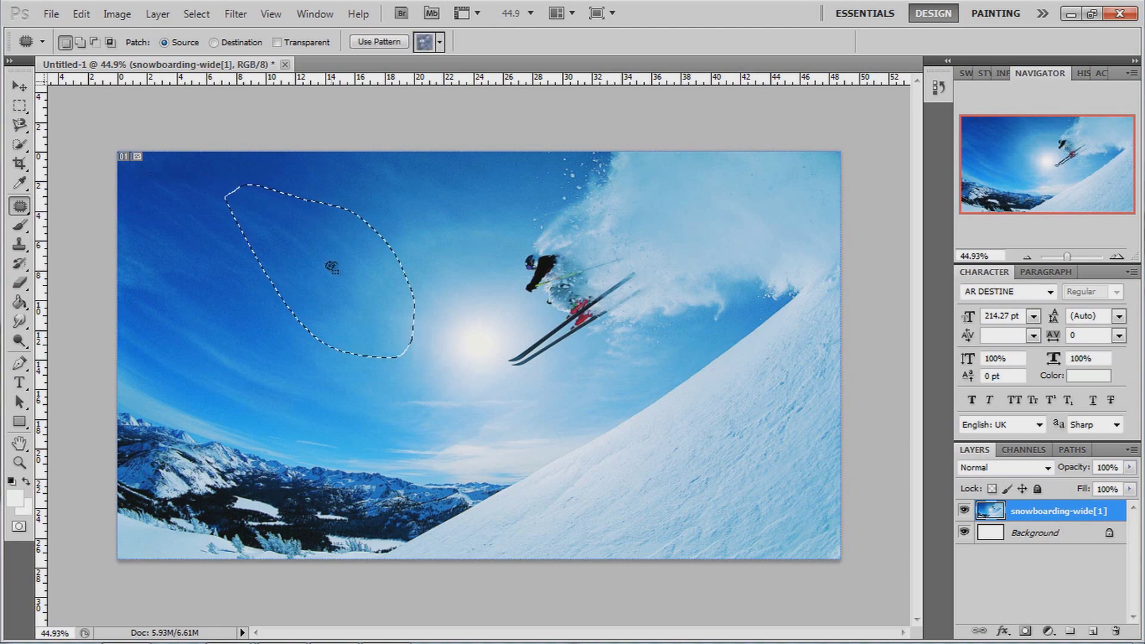
pyautogui.moveTo(343, 276)
pyautogui.mouseDown()
pyautogui.moveTo(581, 270)
pyautogui.moveTo(521, 370)
pyautogui.moveTo(547, 273)
pyautogui.moveTo(435, 282)
pyautogui.moveTo(342, 269)
pyautogui.moveTo(455, 245)
pyautogui.moveTo(567, 282)
pyautogui.moveTo(585, 277)
pyautogui.moveTo(558, 303)
pyautogui.moveTo(575, 278)
pyautogui.mouseUp()
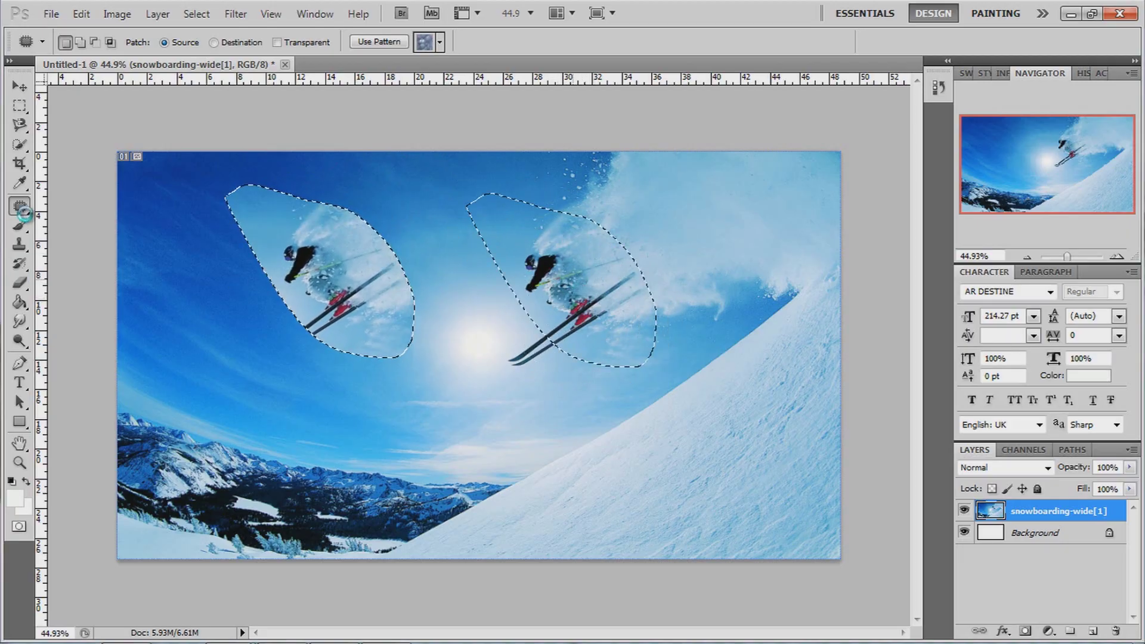
# Step: Undo the skier patch in the blue sky and clear the outlined selection
pyautogui.rightClick(21, 207)
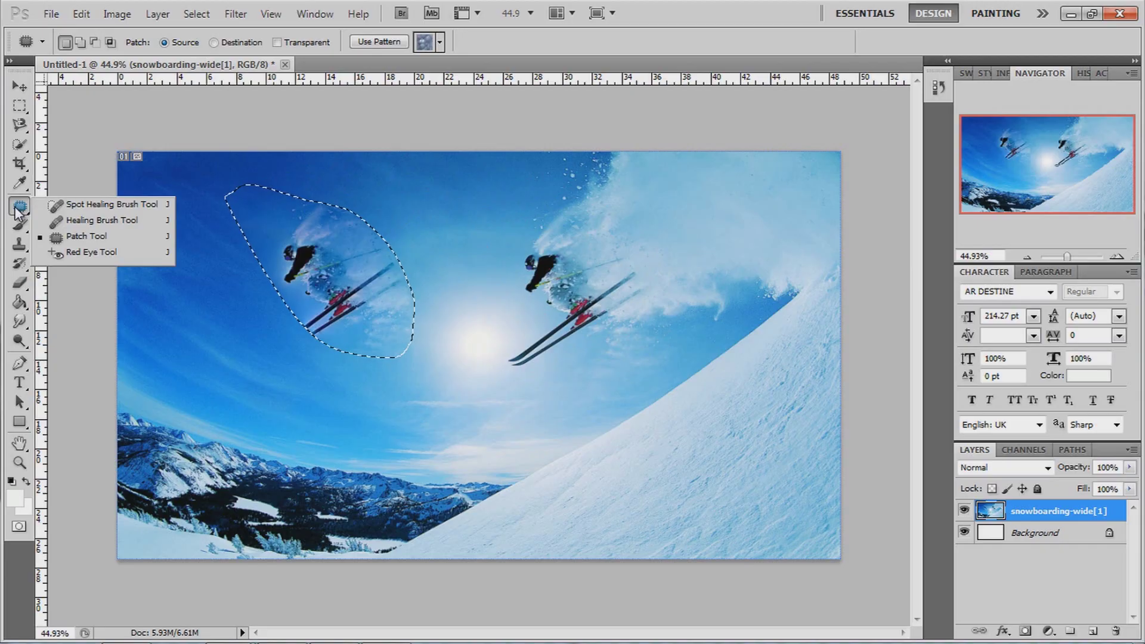
pyautogui.click(23, 210)
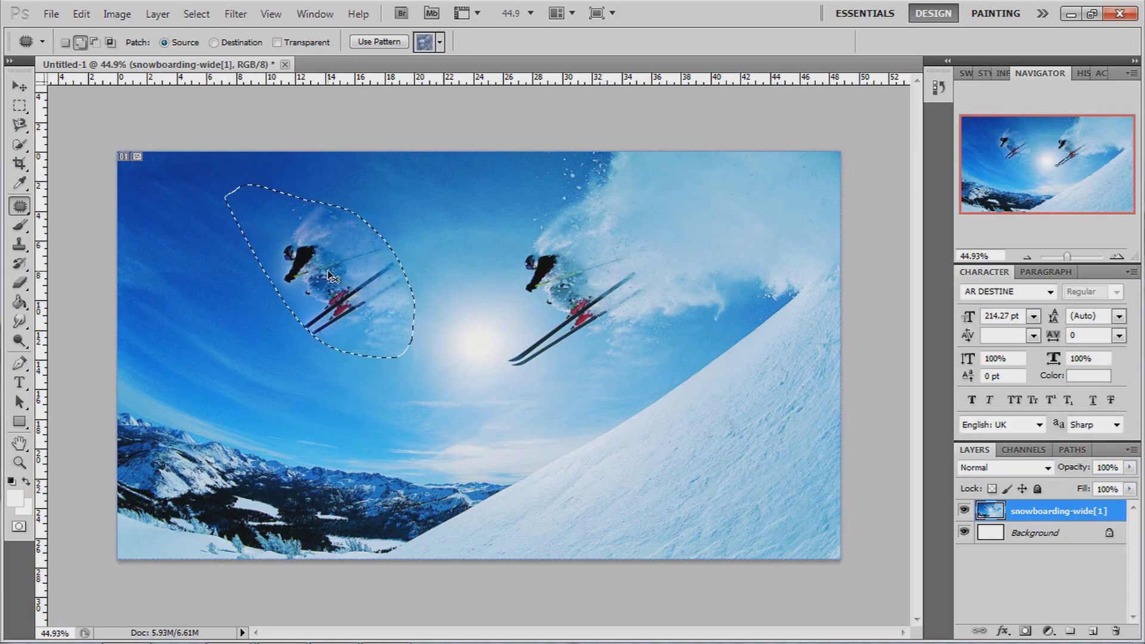
pyautogui.hotkey('ctrl', 'd')
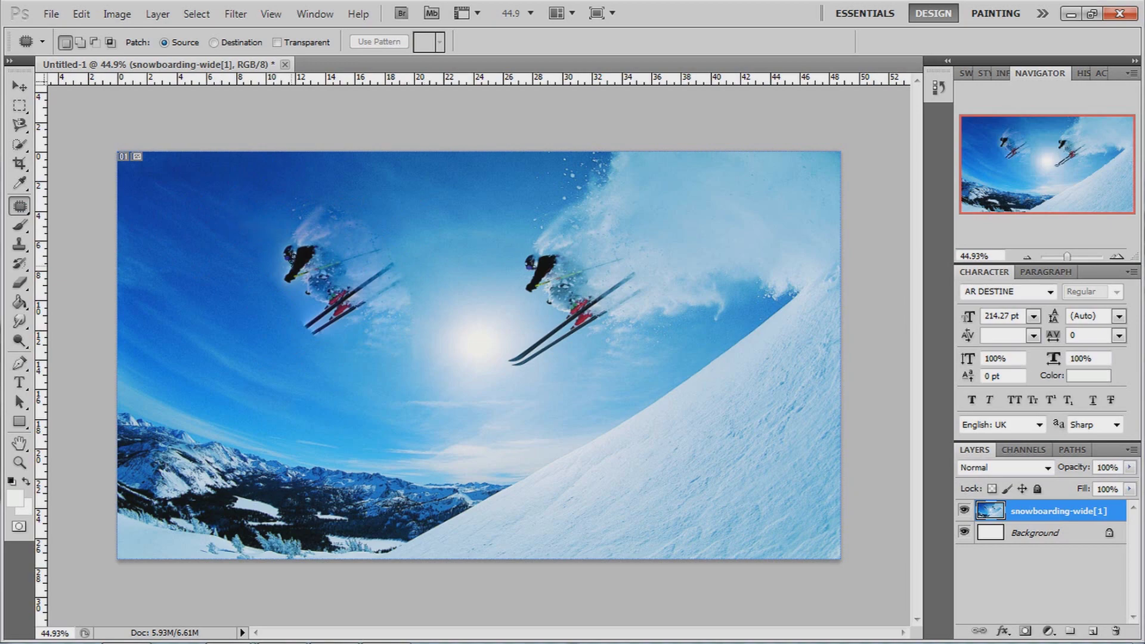
pyautogui.hotkey('ctrl', 'alt', 'z')
pyautogui.hotkey('ctrl', 'alt', 'z')
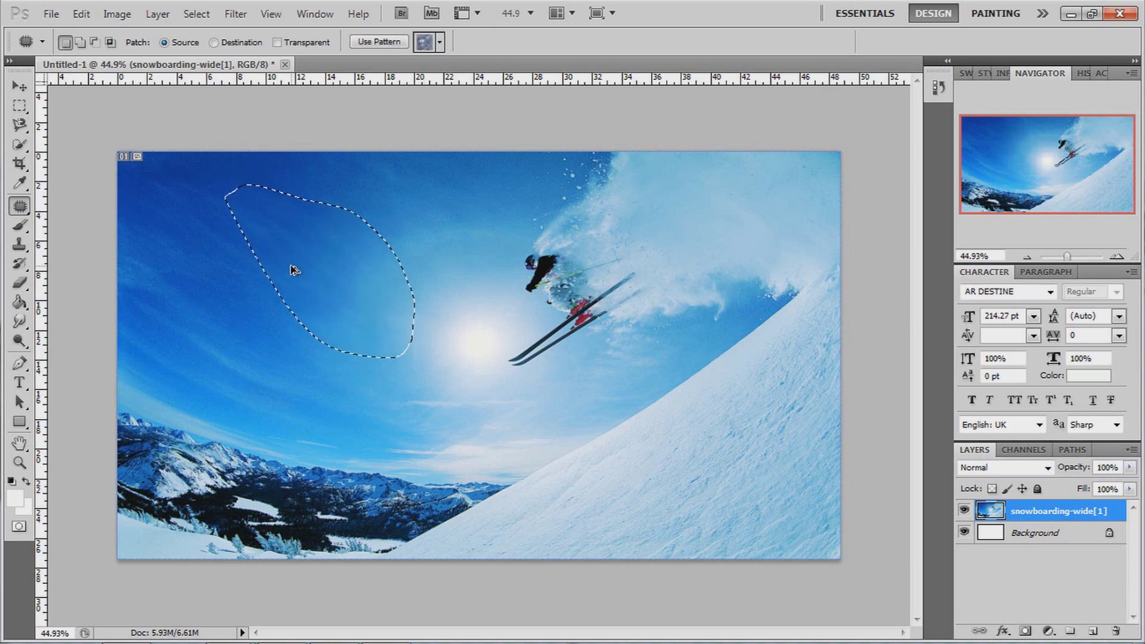
pyautogui.hotkey('ctrl', 'd')
# Step: Set the Brush tool size to 137 px, paint a hard-edged white blob on the sky beside the sun, and undo it
pyautogui.click(20, 225)
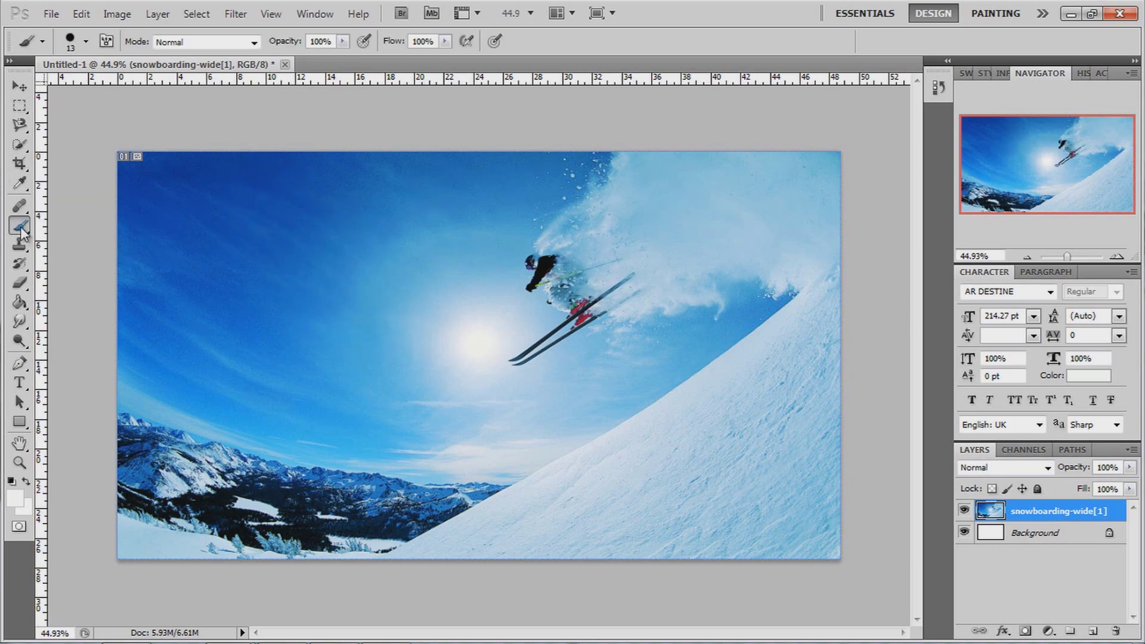
pyautogui.click(87, 224)
pyautogui.click(86, 42)
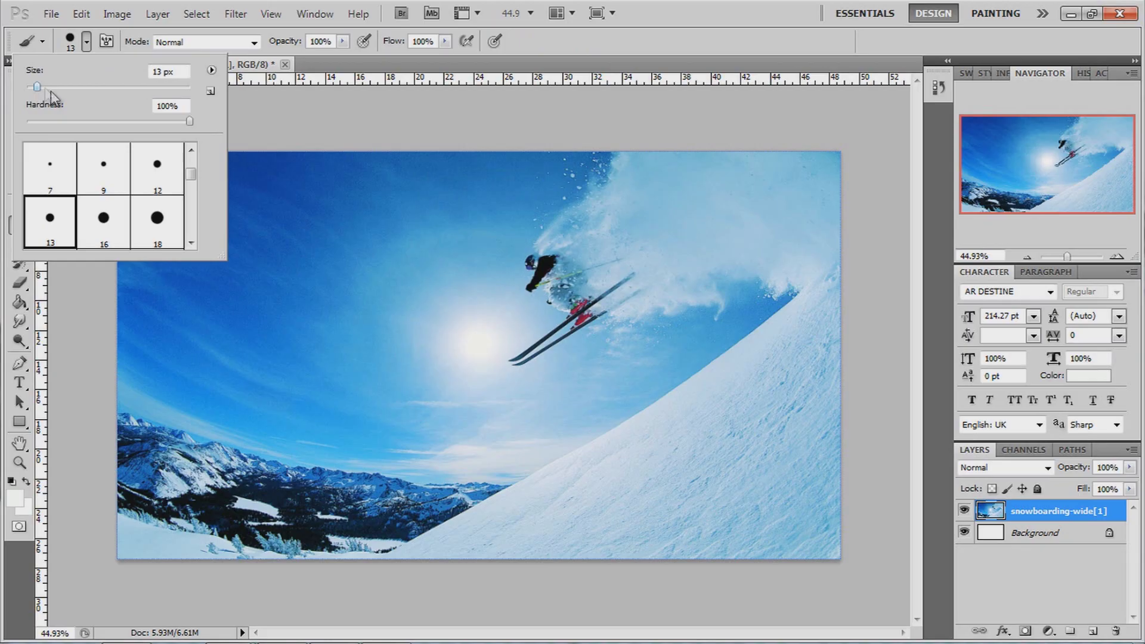
pyautogui.scroll(-2, 179, 175)
pyautogui.scroll(-3, 180, 198)
pyautogui.scroll(4, 180, 198)
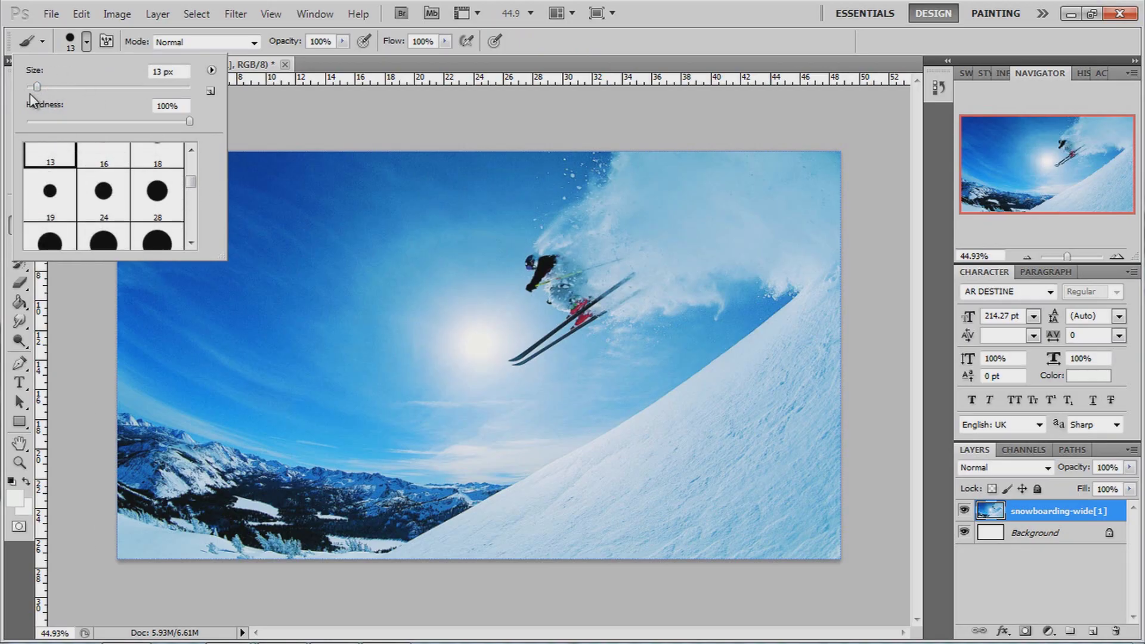
pyautogui.moveTo(143, 91)
pyautogui.mouseDown()
pyautogui.moveTo(68, 89)
pyautogui.moveTo(124, 88)
pyautogui.mouseUp()
pyautogui.moveTo(380, 276)
pyautogui.mouseDown()
pyautogui.moveTo(365, 323)
pyautogui.moveTo(434, 295)
pyautogui.moveTo(347, 299)
pyautogui.moveTo(395, 252)
pyautogui.moveTo(405, 289)
pyautogui.mouseUp()
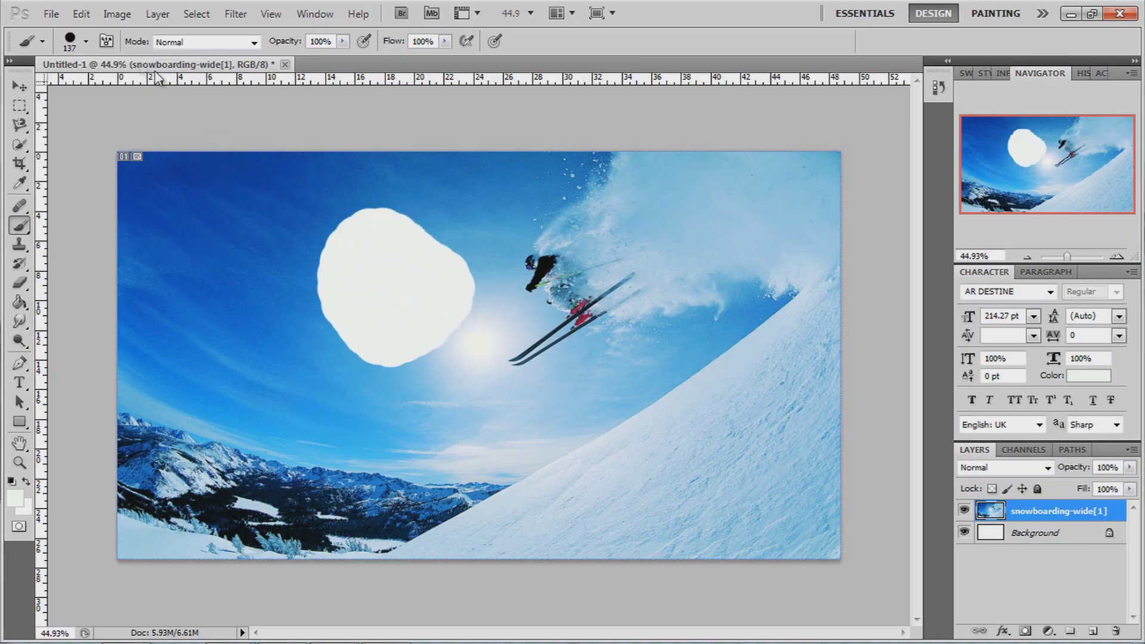
pyautogui.hotkey('ctrl', 'z')
# Step: Set the brush hardness to 0%, paint a soft white stroke across the sky, and undo the stroke
pyautogui.click(86, 41)
pyautogui.moveTo(171, 122); pyautogui.dragTo(25, 124)
pyautogui.moveTo(396, 274)
pyautogui.mouseDown()
pyautogui.moveTo(439, 300)
pyautogui.moveTo(352, 280)
pyautogui.moveTo(421, 294)
pyautogui.moveTo(289, 303)
pyautogui.moveTo(329, 217)
pyautogui.moveTo(371, 212)
pyautogui.moveTo(279, 239)
pyautogui.moveTo(308, 189)
pyautogui.mouseUp()
pyautogui.hotkey('ctrl', 'z')
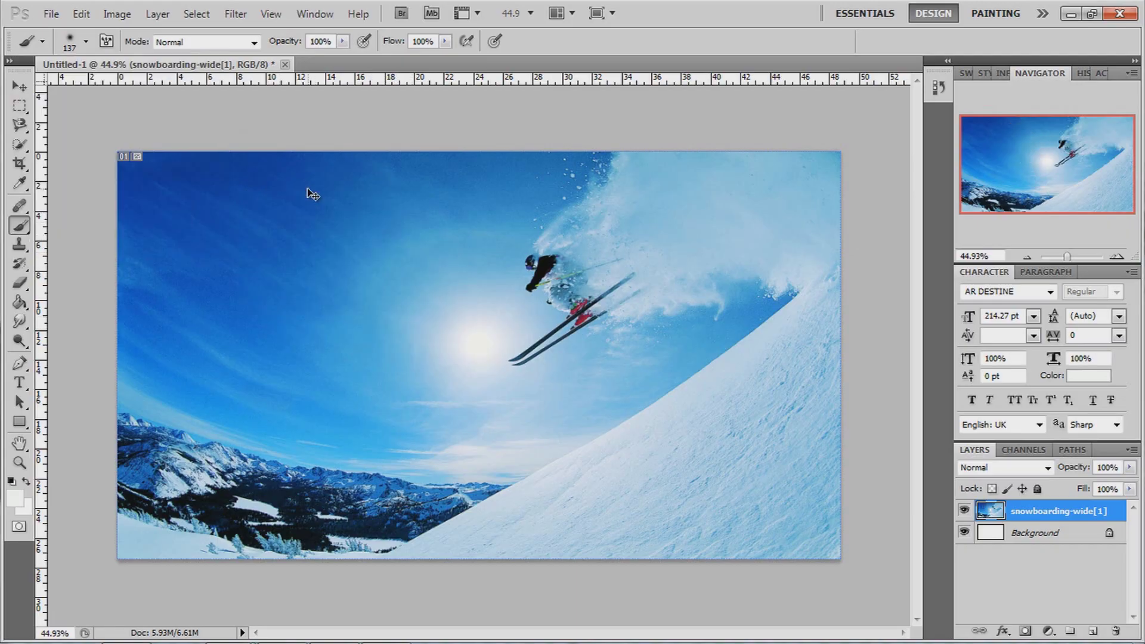
# Step: Replace the current brushes with the SS-tech brush set
pyautogui.click(87, 41)
pyautogui.scroll(-3, 151, 175)
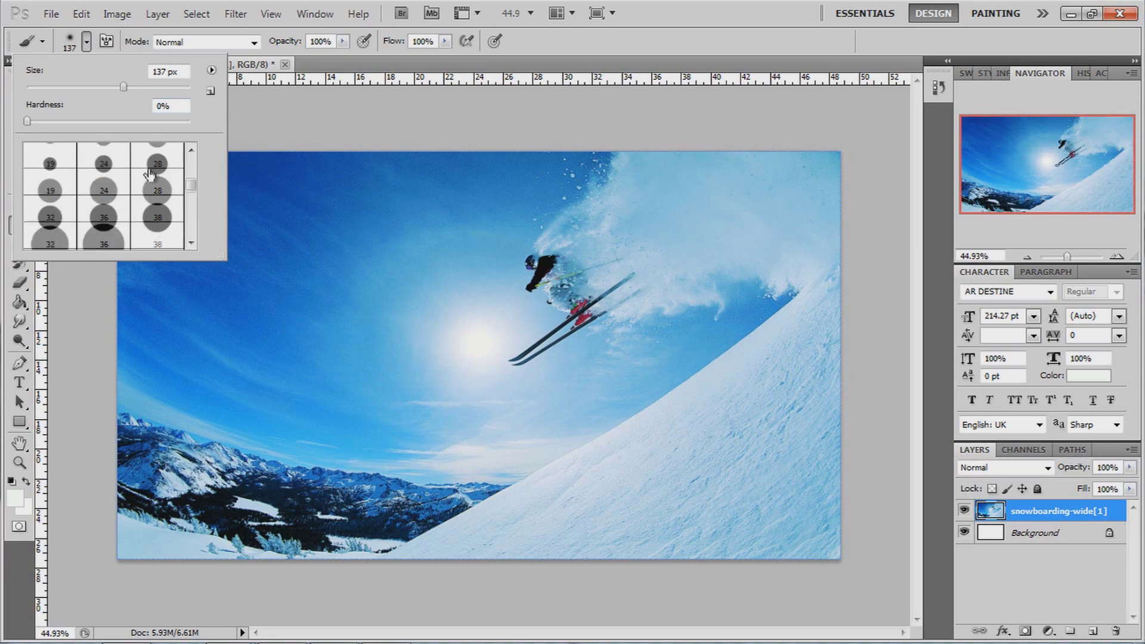
pyautogui.scroll(4, 151, 175)
pyautogui.click(212, 70)
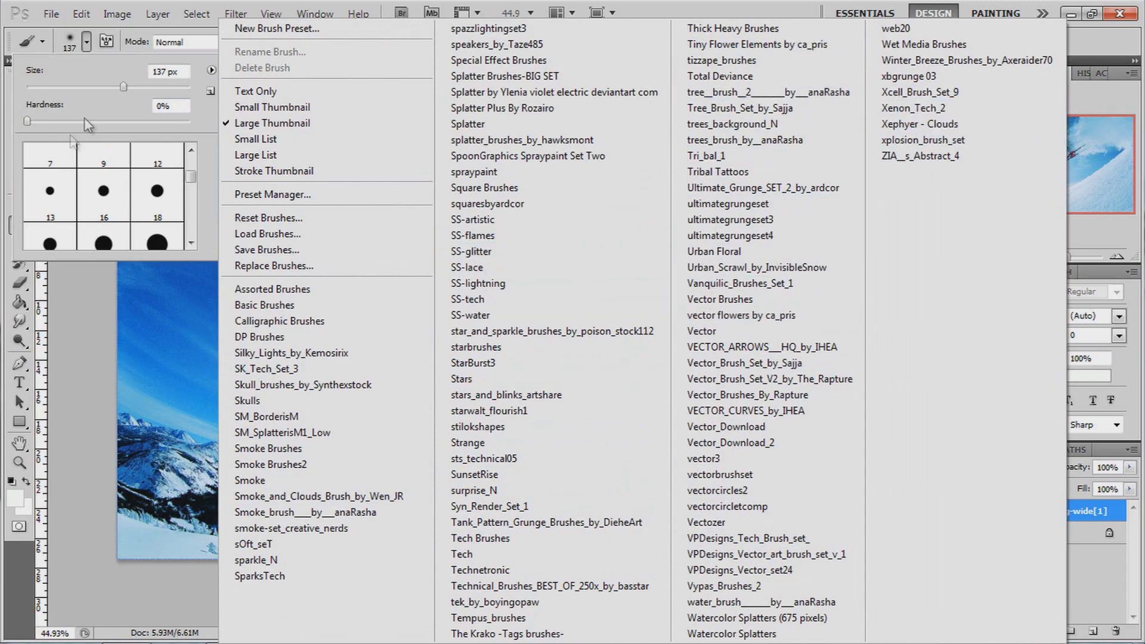
pyautogui.click(211, 70)
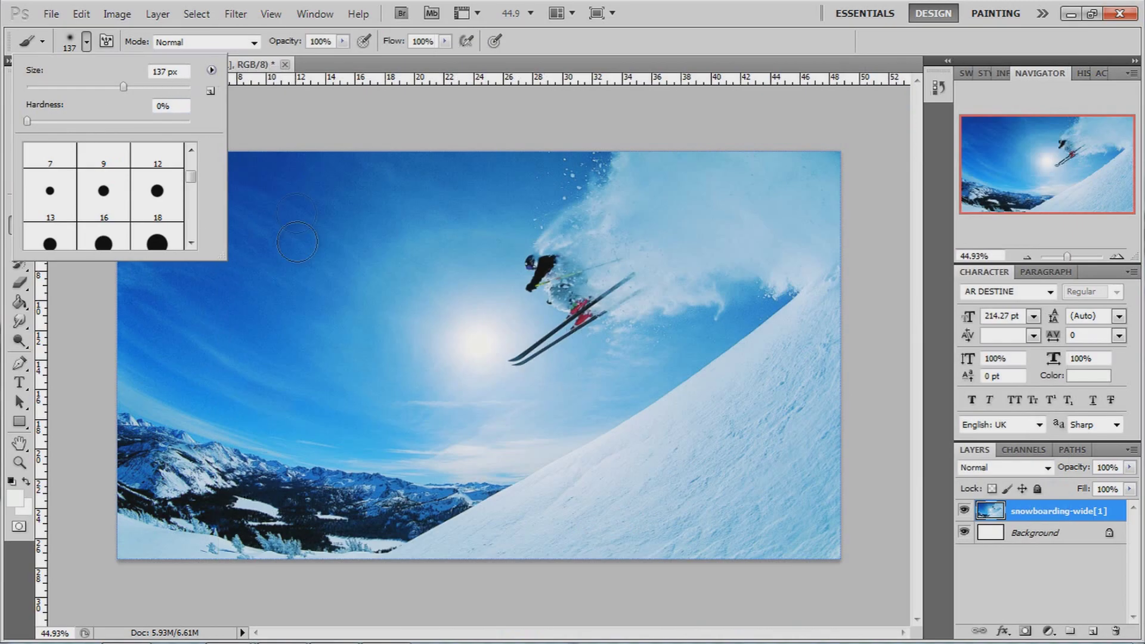
pyautogui.click(212, 70)
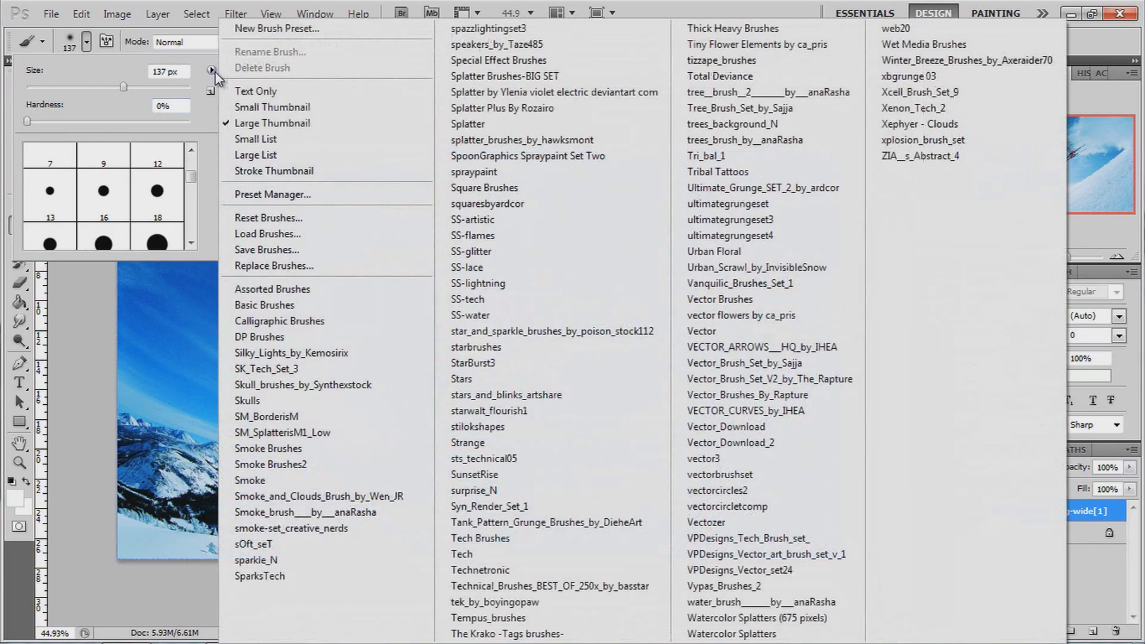
pyautogui.click(468, 299)
pyautogui.click(512, 260)
# Step: Stamp the 408 px circular tech brush in white on the sky beside the sun, and undo it
pyautogui.click(163, 192)
pyautogui.click(427, 281)
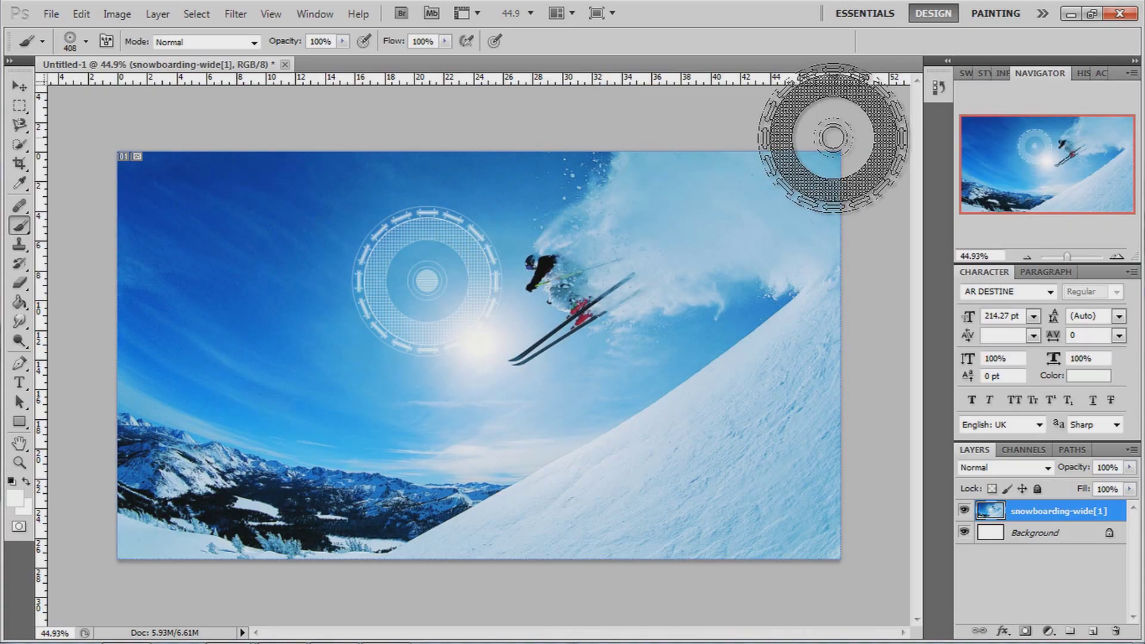
pyautogui.hotkey('ctrl', 'z')
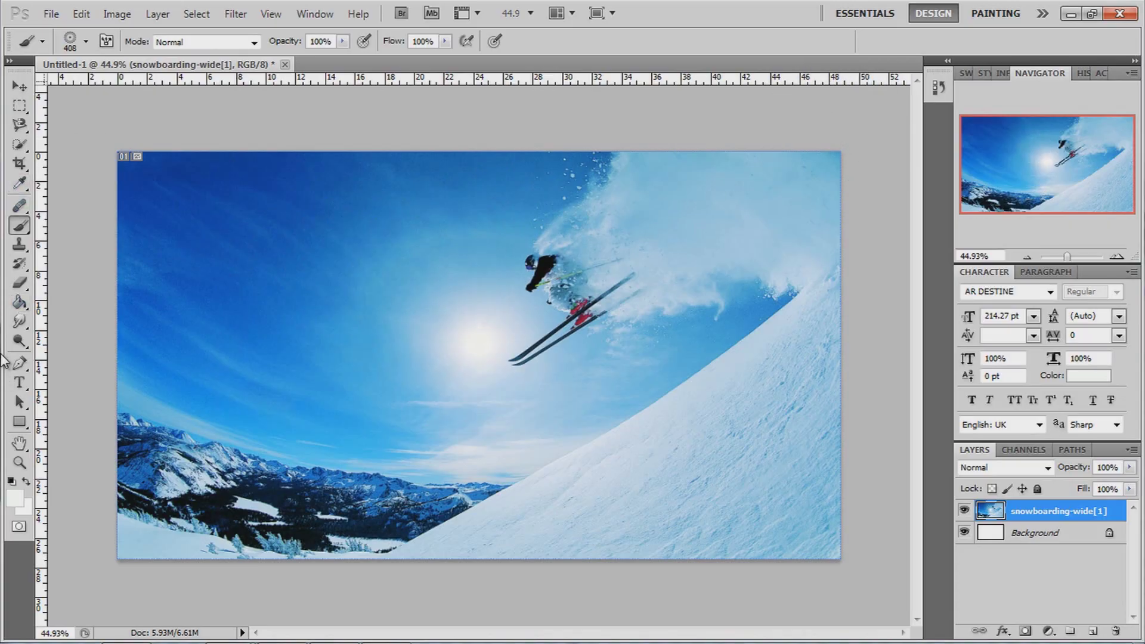
# Step: Switch to the Clone Stamp tool, replace the brushes with the Basic Brushes set, and choose the hard 28 px brush
pyautogui.click(16, 245)
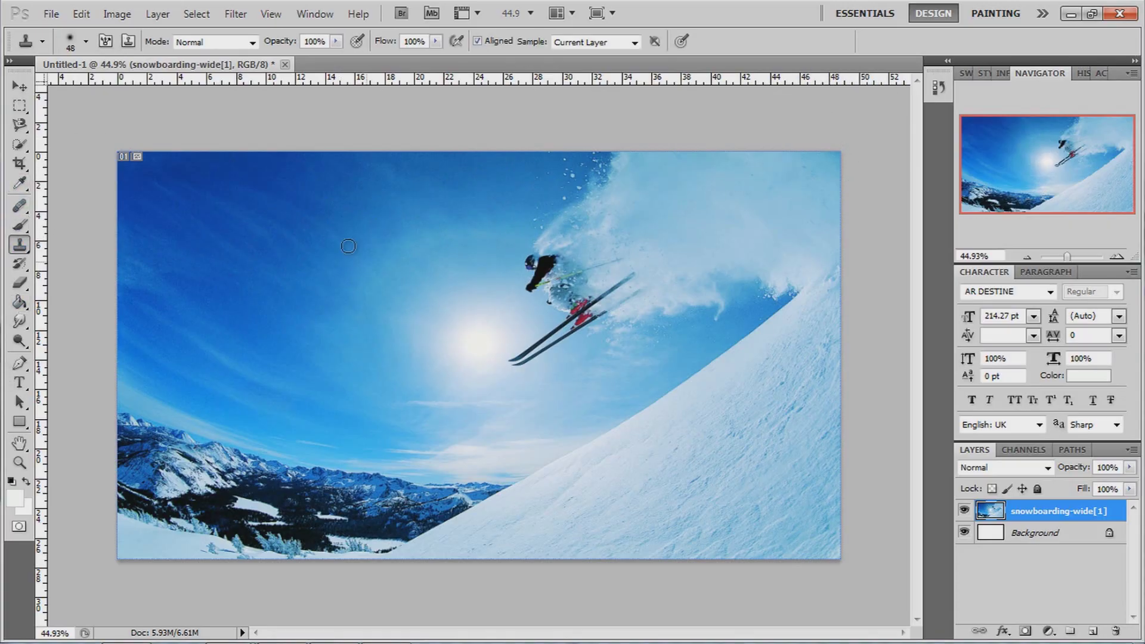
pyautogui.click(86, 41)
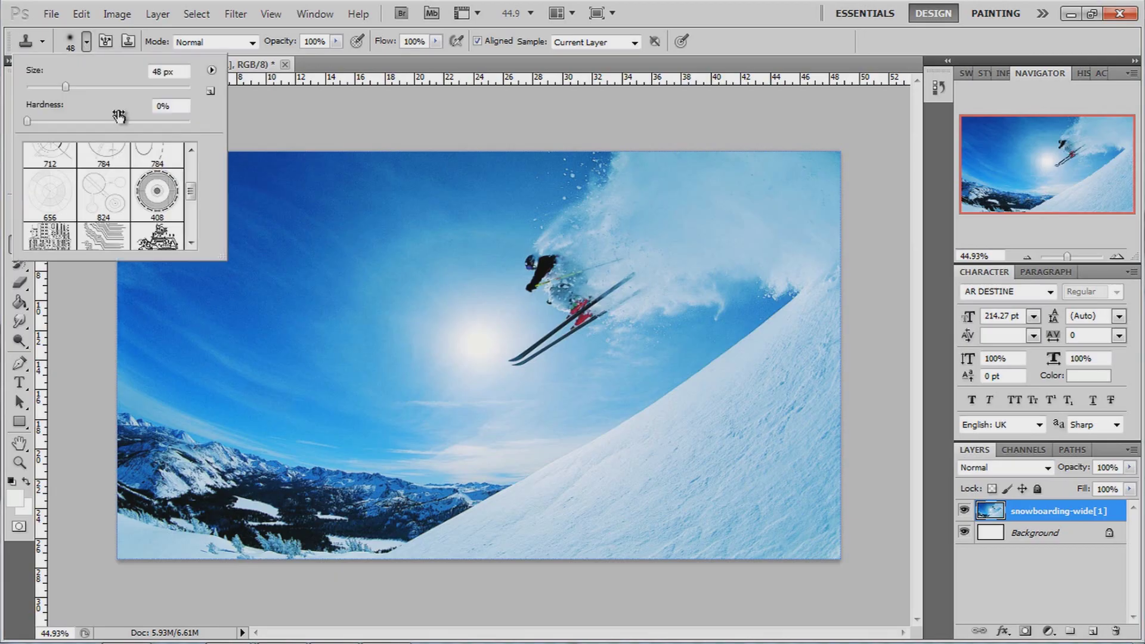
pyautogui.click(211, 70)
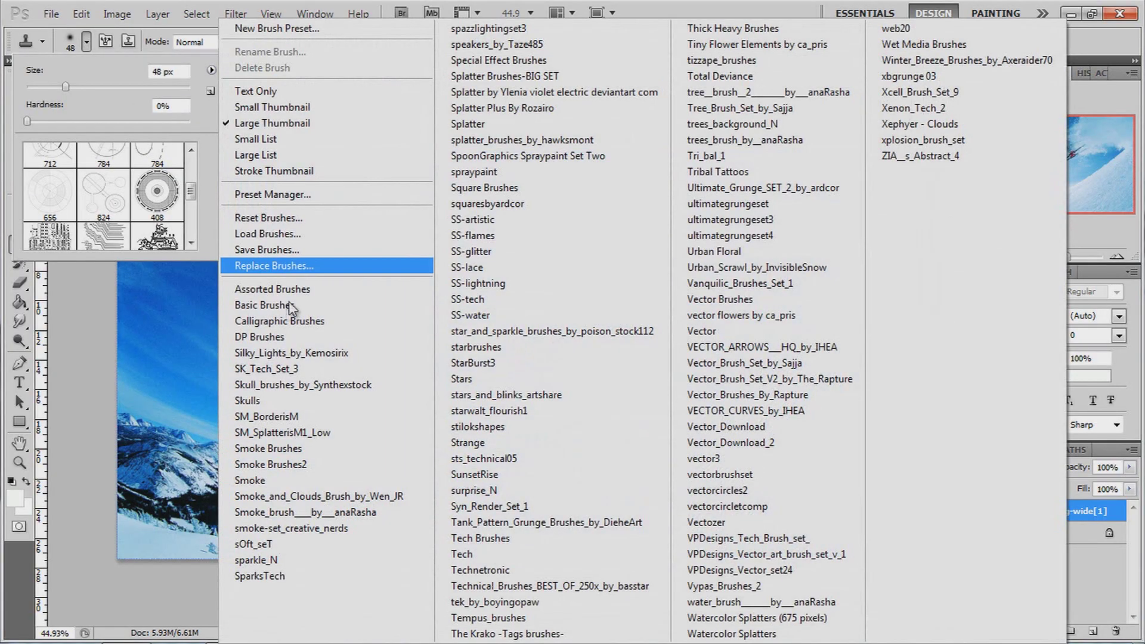
pyautogui.click(273, 302)
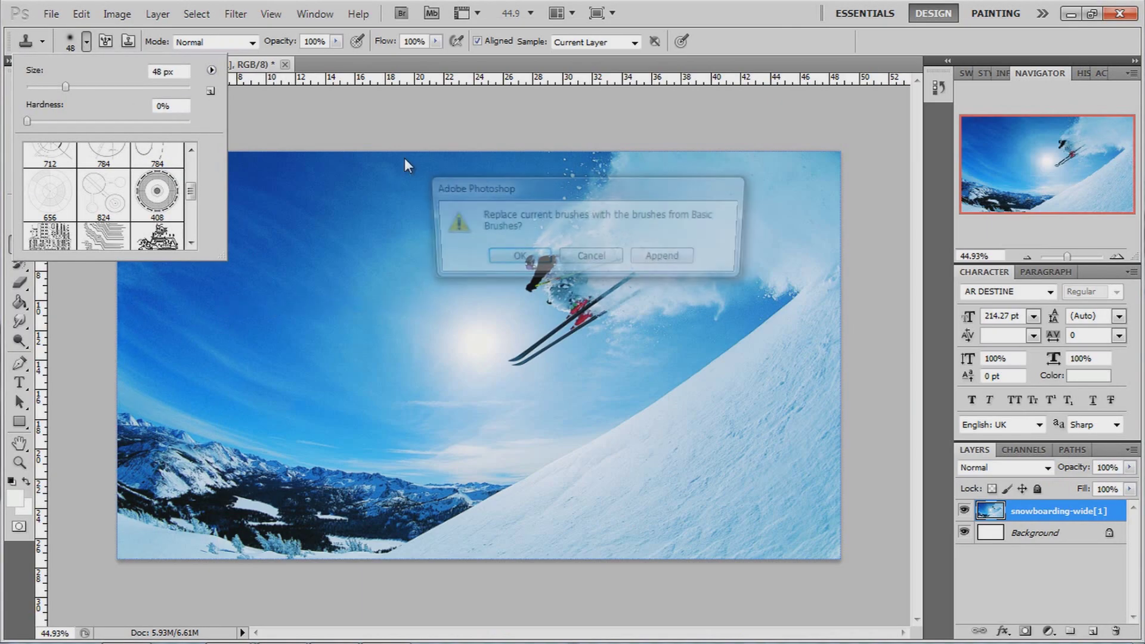
pyautogui.click(526, 260)
pyautogui.moveTo(189, 179)
pyautogui.mouseDown()
pyautogui.moveTo(194, 198)
pyautogui.moveTo(195, 186)
pyautogui.mouseUp()
pyautogui.click(155, 166)
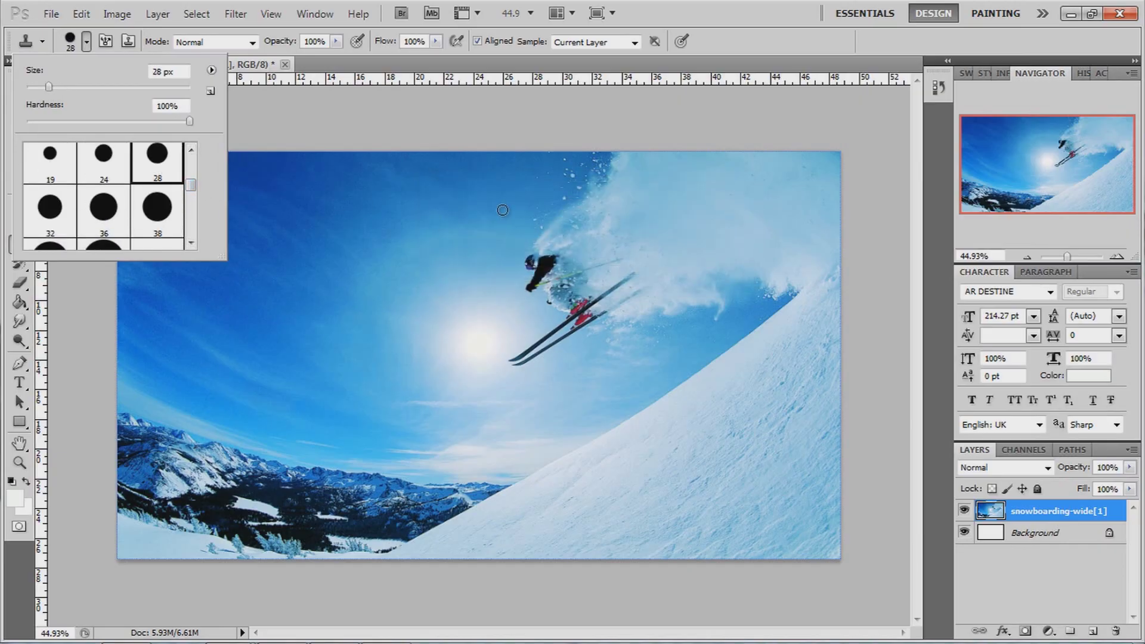
# Step: Clone over the area around the skier's head with the Clone Stamp tool, and undo the cloning
pyautogui.moveTo(1069, 258); pyautogui.dragTo(1075, 257)
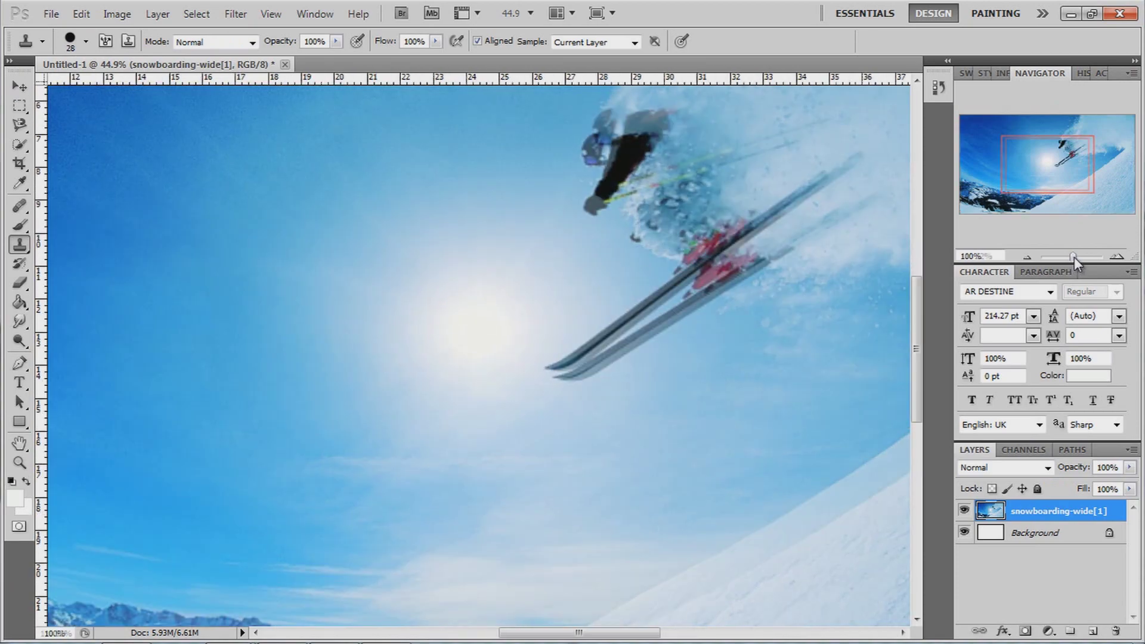
pyautogui.moveTo(1044, 160); pyautogui.dragTo(1051, 139)
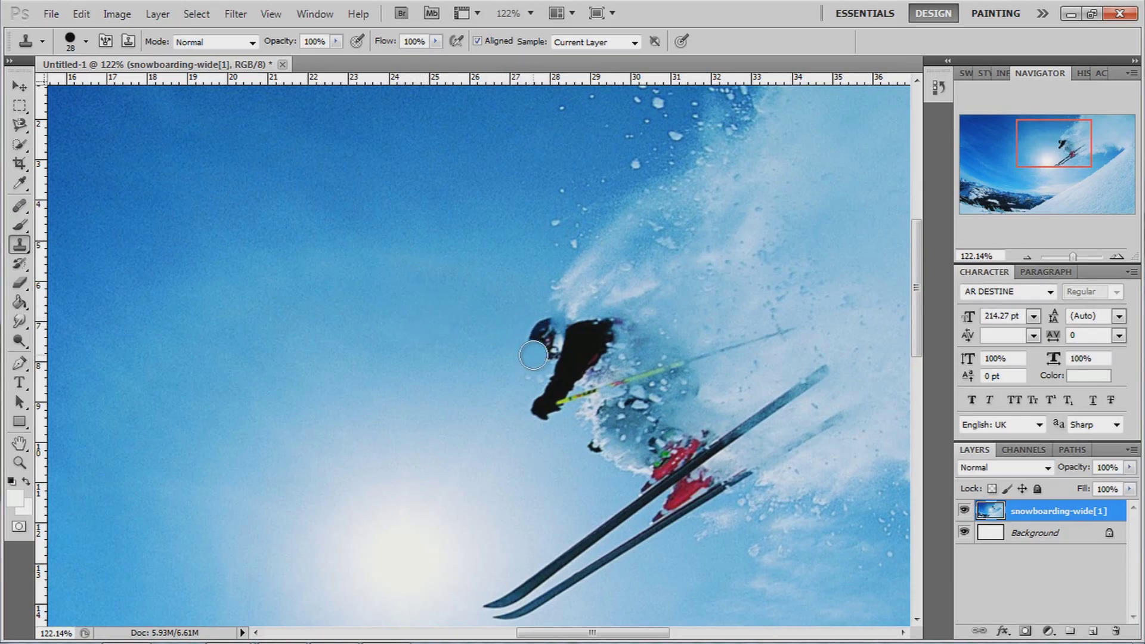
pyautogui.moveTo(535, 314)
pyautogui.mouseDown()
pyautogui.moveTo(528, 356)
pyautogui.moveTo(518, 316)
pyautogui.moveTo(485, 337)
pyautogui.moveTo(425, 321)
pyautogui.moveTo(439, 270)
pyautogui.moveTo(488, 270)
pyautogui.moveTo(495, 309)
pyautogui.moveTo(408, 321)
pyautogui.moveTo(459, 353)
pyautogui.moveTo(499, 349)
pyautogui.moveTo(504, 380)
pyautogui.moveTo(526, 380)
pyautogui.moveTo(556, 349)
pyautogui.moveTo(542, 337)
pyautogui.moveTo(555, 325)
pyautogui.moveTo(546, 299)
pyautogui.moveTo(561, 314)
pyautogui.moveTo(574, 292)
pyautogui.moveTo(564, 257)
pyautogui.moveTo(563, 303)
pyautogui.moveTo(558, 260)
pyautogui.moveTo(572, 231)
pyautogui.moveTo(576, 275)
pyautogui.moveTo(560, 214)
pyautogui.moveTo(547, 228)
pyautogui.moveTo(542, 208)
pyautogui.moveTo(539, 175)
pyautogui.moveTo(552, 162)
pyautogui.moveTo(576, 290)
pyautogui.moveTo(544, 422)
pyautogui.moveTo(566, 408)
pyautogui.moveTo(556, 366)
pyautogui.moveTo(580, 385)
pyautogui.moveTo(584, 309)
pyautogui.moveTo(593, 378)
pyautogui.moveTo(585, 213)
pyautogui.moveTo(624, 350)
pyautogui.moveTo(617, 289)
pyautogui.moveTo(602, 341)
pyautogui.moveTo(596, 280)
pyautogui.mouseUp()
pyautogui.hotkey('ctrl', 'z')
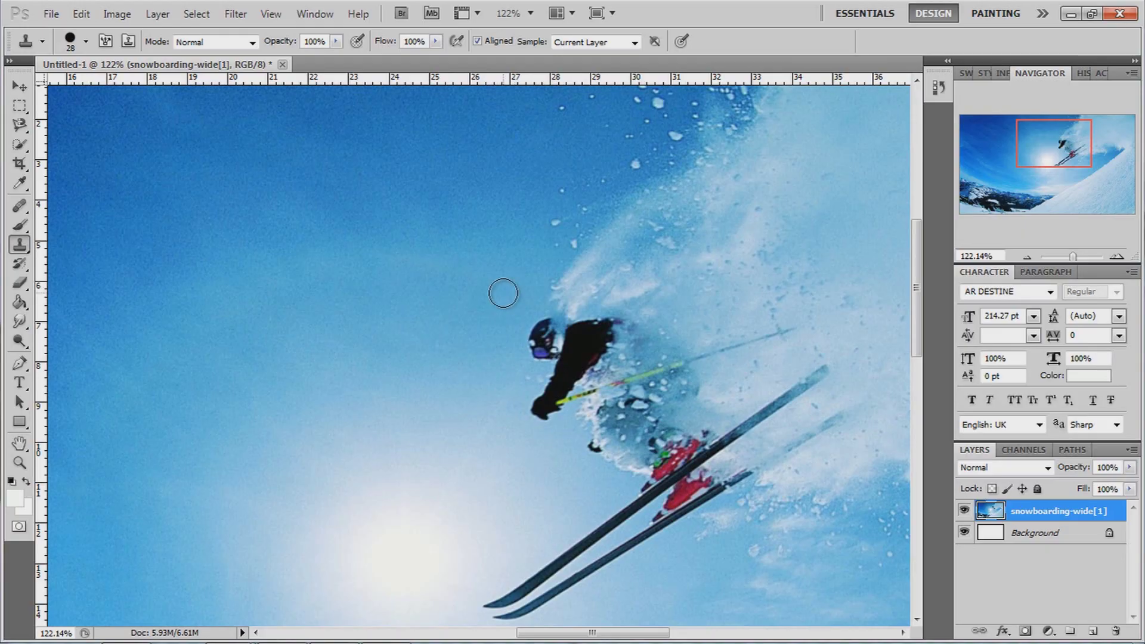
# Step: Paint a grey bubble pattern on the sky beside the skier's head with the Pattern Stamp tool, and undo it
pyautogui.rightClick(21, 243)
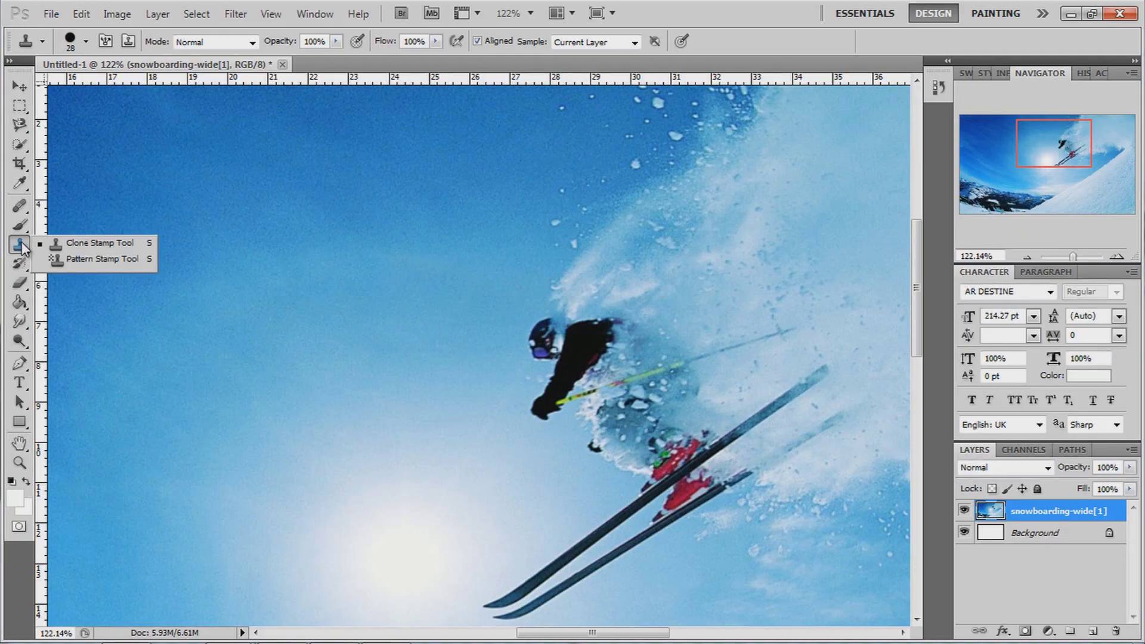
pyautogui.click(83, 260)
pyautogui.moveTo(484, 287)
pyautogui.mouseDown()
pyautogui.moveTo(540, 331)
pyautogui.moveTo(465, 296)
pyautogui.moveTo(534, 349)
pyautogui.moveTo(494, 284)
pyautogui.moveTo(472, 327)
pyautogui.moveTo(516, 338)
pyautogui.mouseUp()
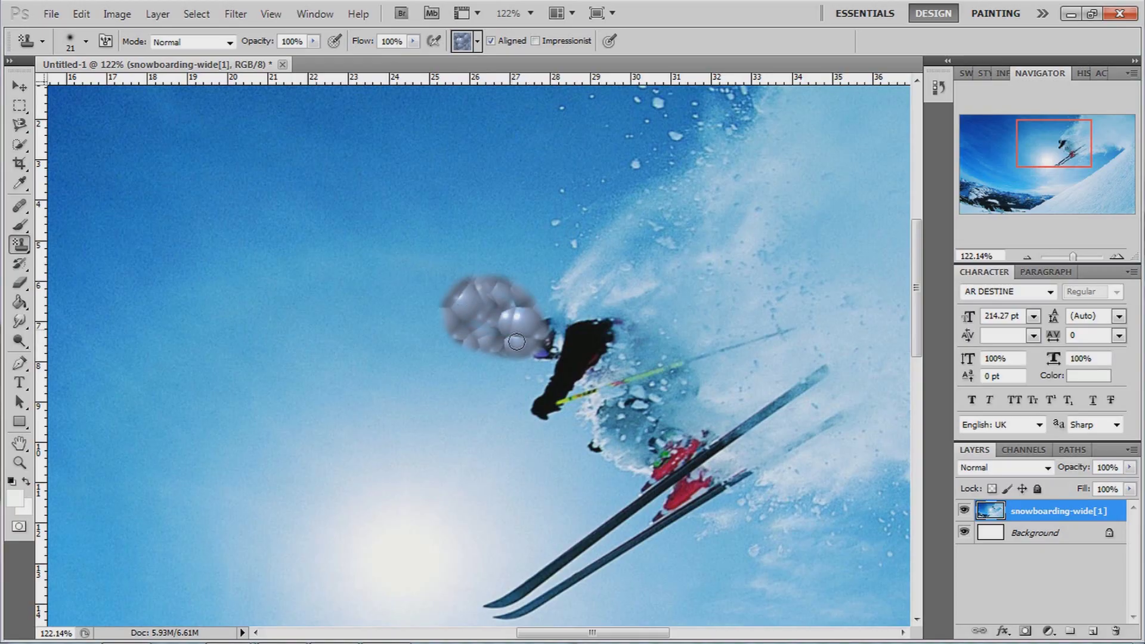
pyautogui.rightClick(30, 247)
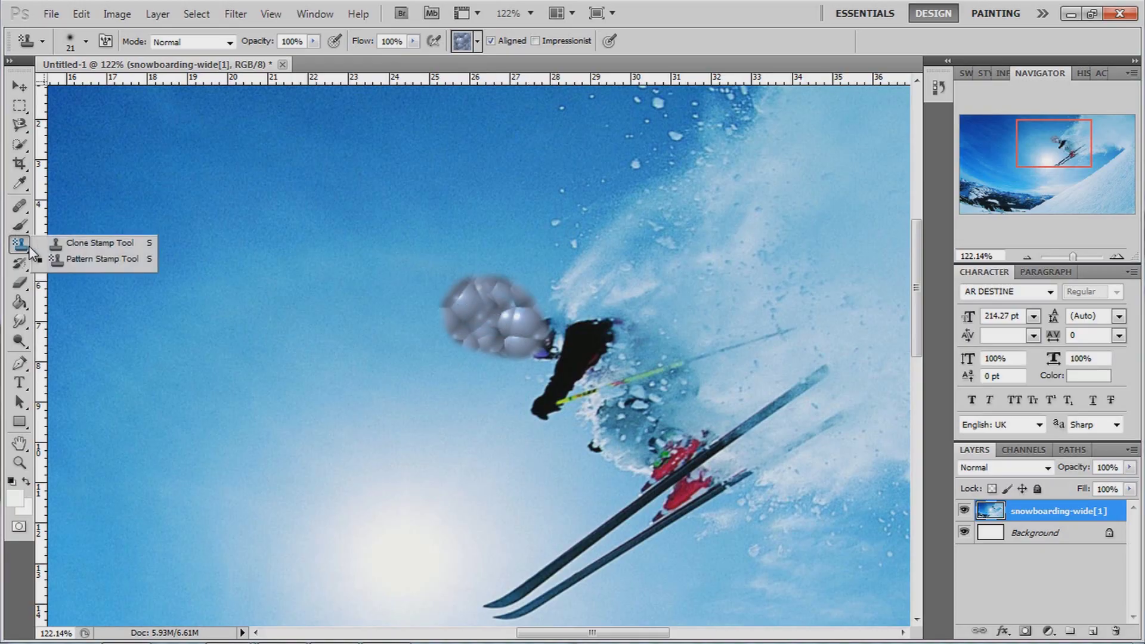
pyautogui.click(71, 259)
pyautogui.moveTo(546, 327)
pyautogui.mouseDown()
pyautogui.moveTo(515, 269)
pyautogui.moveTo(482, 258)
pyautogui.moveTo(545, 285)
pyautogui.moveTo(453, 271)
pyautogui.moveTo(518, 267)
pyautogui.mouseUp()
pyautogui.hotkey('ctrl', 'z')
pyautogui.hotkey('ctrl', 'z')
pyautogui.hotkey('ctrl', 'z')
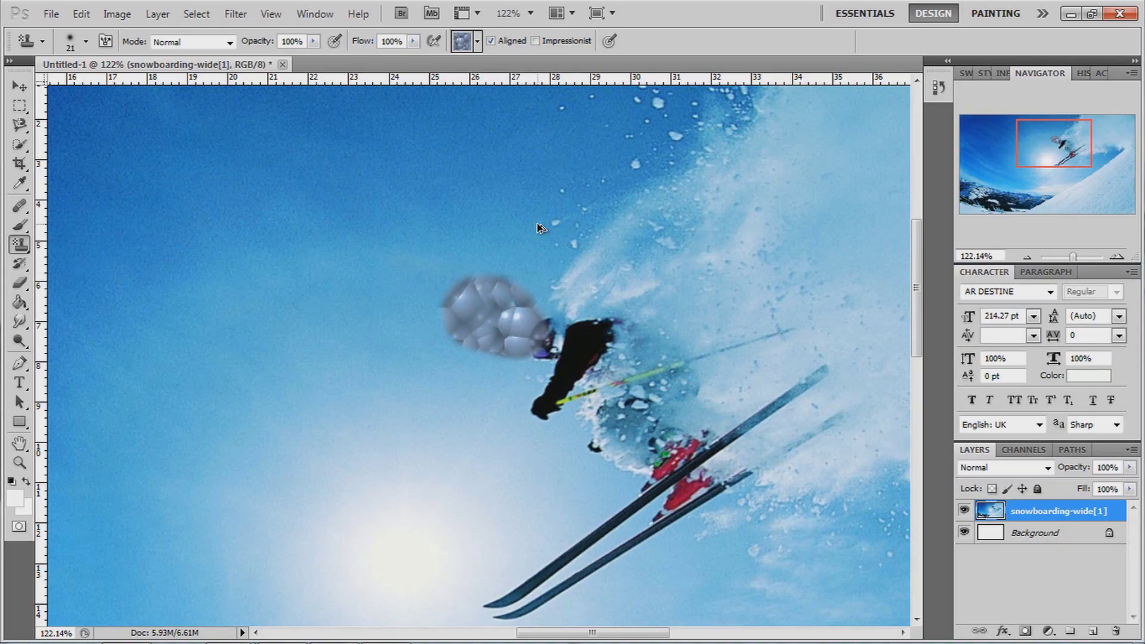
pyautogui.hotkey('ctrl', 'alt', 'z')
# Step: Paint a looped white stroke on the sky with the History Brush tool, and undo it
pyautogui.click(18, 269)
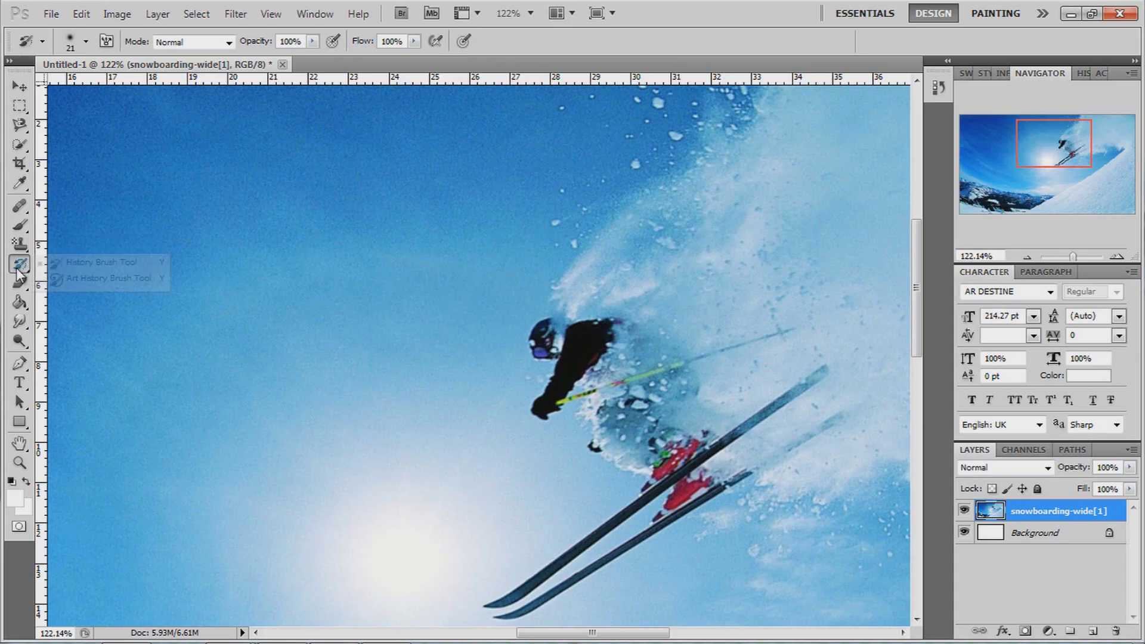
pyautogui.click(59, 266)
pyautogui.moveTo(337, 265)
pyautogui.mouseDown()
pyautogui.moveTo(349, 327)
pyautogui.moveTo(397, 339)
pyautogui.moveTo(386, 269)
pyautogui.moveTo(357, 267)
pyautogui.moveTo(380, 339)
pyautogui.moveTo(373, 287)
pyautogui.mouseUp()
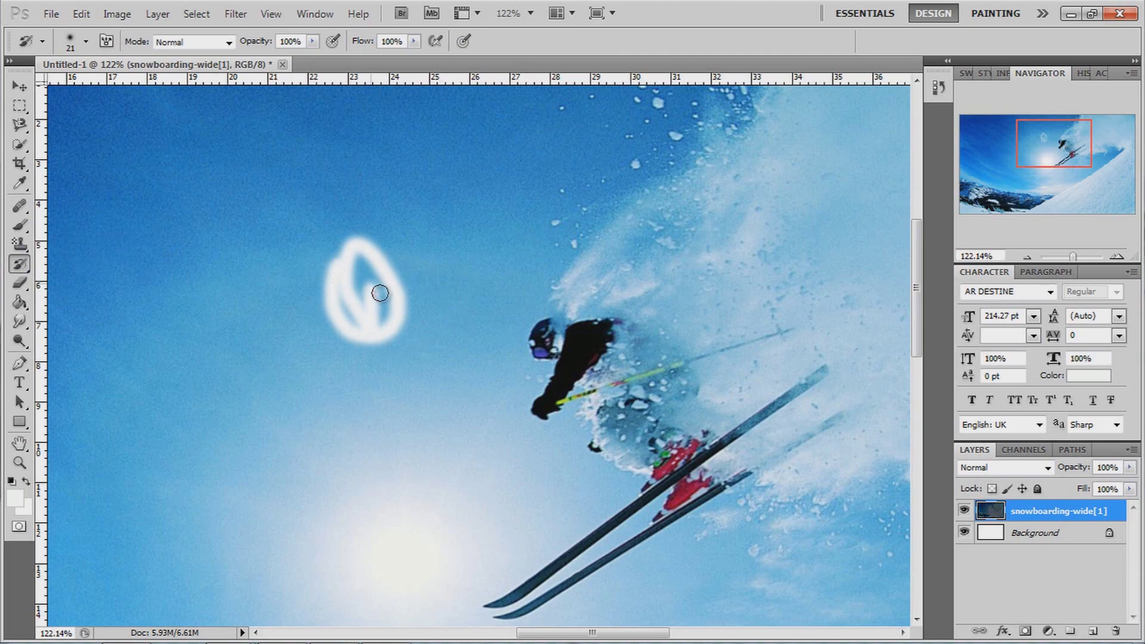
pyautogui.hotkey('ctrl', 'z')
# Step: Reset the foreground and background colours to their defaults, paint another History Brush scribble on the sky, and undo it
pyautogui.click(12, 482)
pyautogui.moveTo(341, 276)
pyautogui.mouseDown()
pyautogui.moveTo(421, 349)
pyautogui.moveTo(320, 318)
pyautogui.moveTo(363, 230)
pyautogui.moveTo(403, 297)
pyautogui.moveTo(462, 220)
pyautogui.mouseUp()
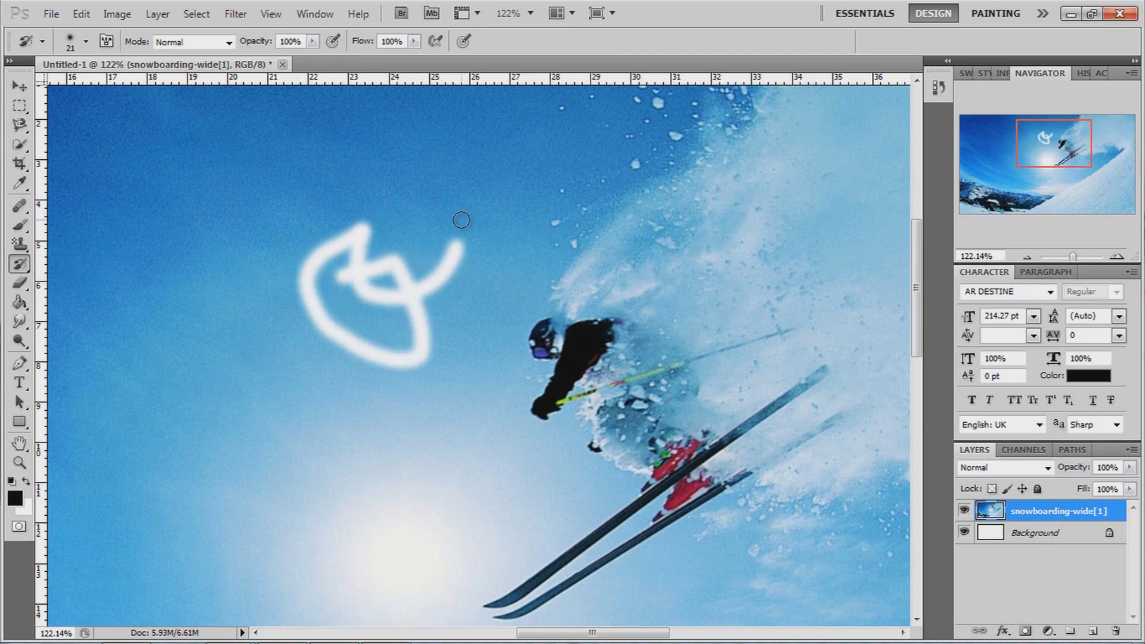
pyautogui.hotkey('ctrl', 'z')
# Step: Paint a ring of Tight Short strokes on the sky with the Art History Brush, undo it, and return to the History Brush
pyautogui.click(19, 263)
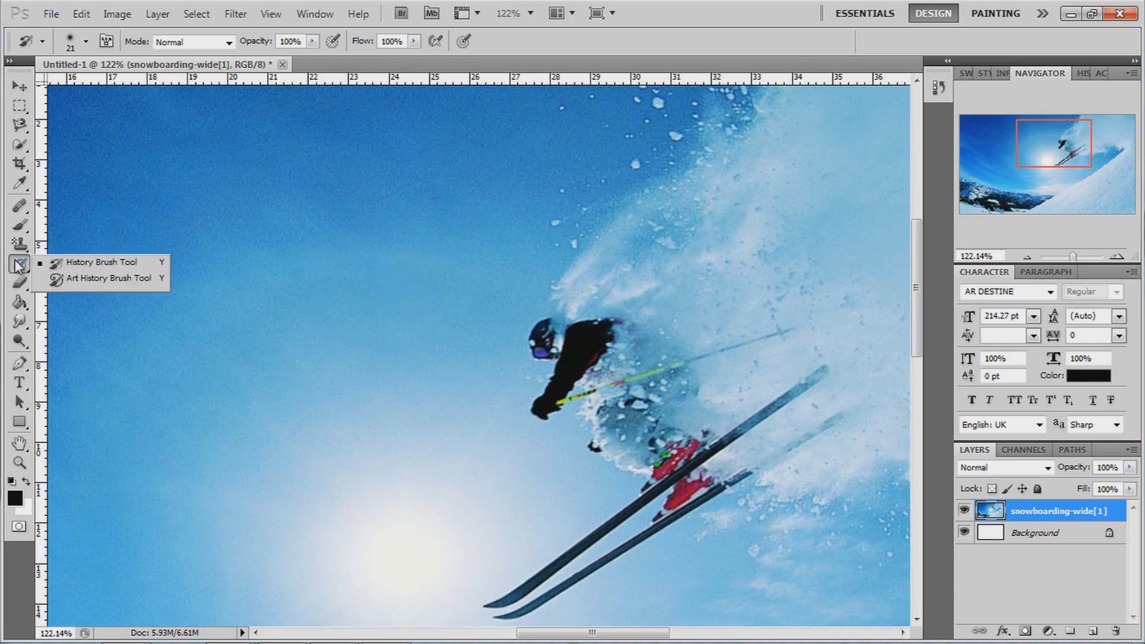
pyautogui.click(95, 280)
pyautogui.moveTo(382, 236)
pyautogui.mouseDown()
pyautogui.moveTo(341, 303)
pyautogui.moveTo(353, 321)
pyautogui.moveTo(332, 325)
pyautogui.moveTo(254, 314)
pyautogui.moveTo(134, 257)
pyautogui.moveTo(117, 232)
pyautogui.moveTo(153, 167)
pyautogui.moveTo(229, 138)
pyautogui.moveTo(366, 154)
pyautogui.moveTo(390, 185)
pyautogui.moveTo(387, 225)
pyautogui.mouseUp()
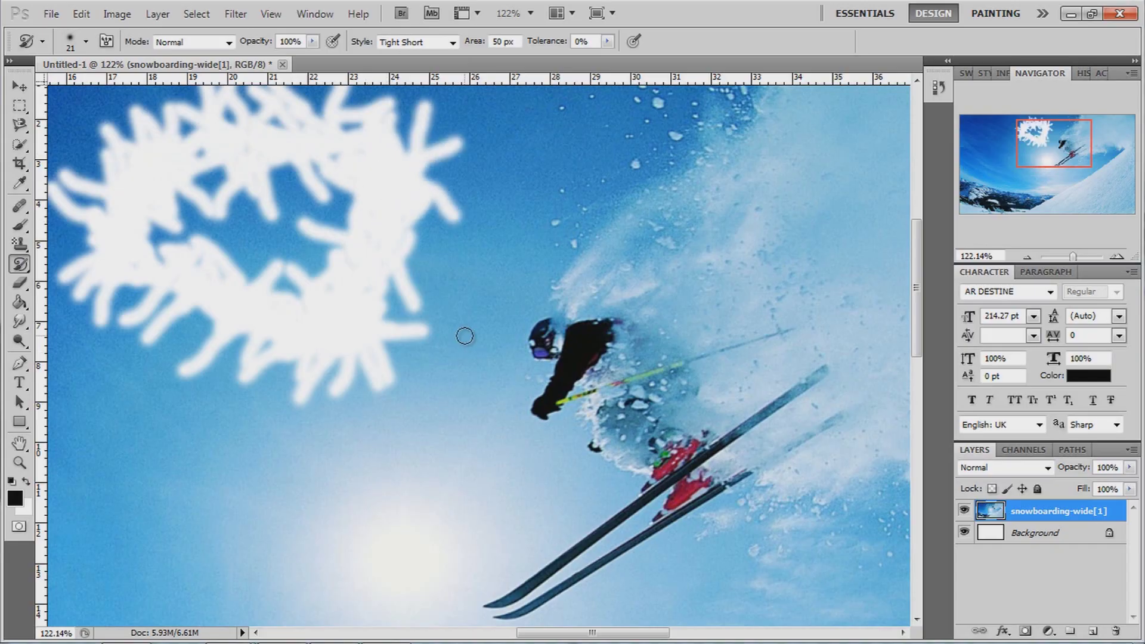
pyautogui.hotkey('ctrl', 'z')
pyautogui.rightClick(22, 266)
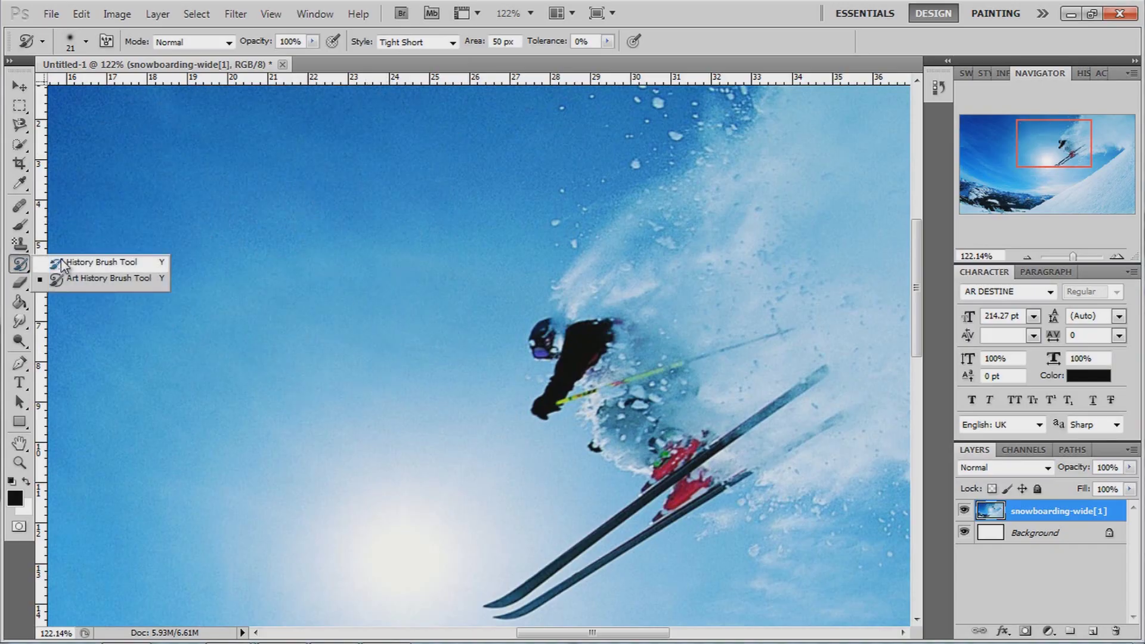
pyautogui.click(65, 264)
# Step: Switch to the Brush tool, choose the hard 24 px brush, paint a black stroke on the sky, and undo it
pyautogui.click(21, 226)
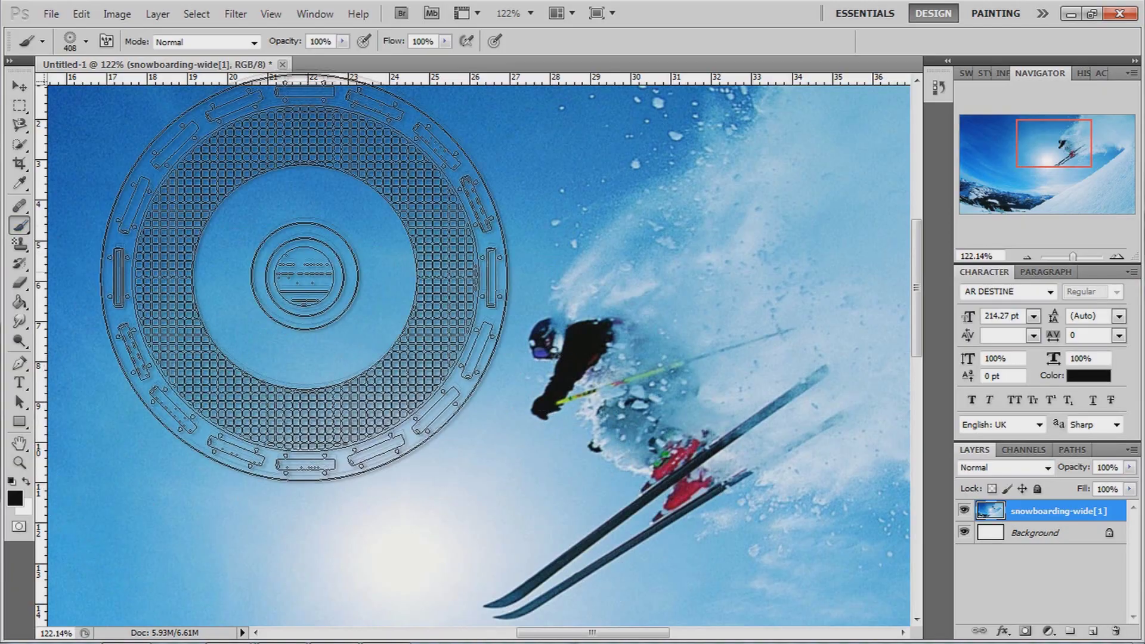
pyautogui.click(88, 44)
pyautogui.click(104, 158)
pyautogui.moveTo(409, 224)
pyautogui.mouseDown()
pyautogui.moveTo(391, 209)
pyautogui.moveTo(325, 251)
pyautogui.mouseUp()
pyautogui.hotkey('ctrl', 'z')
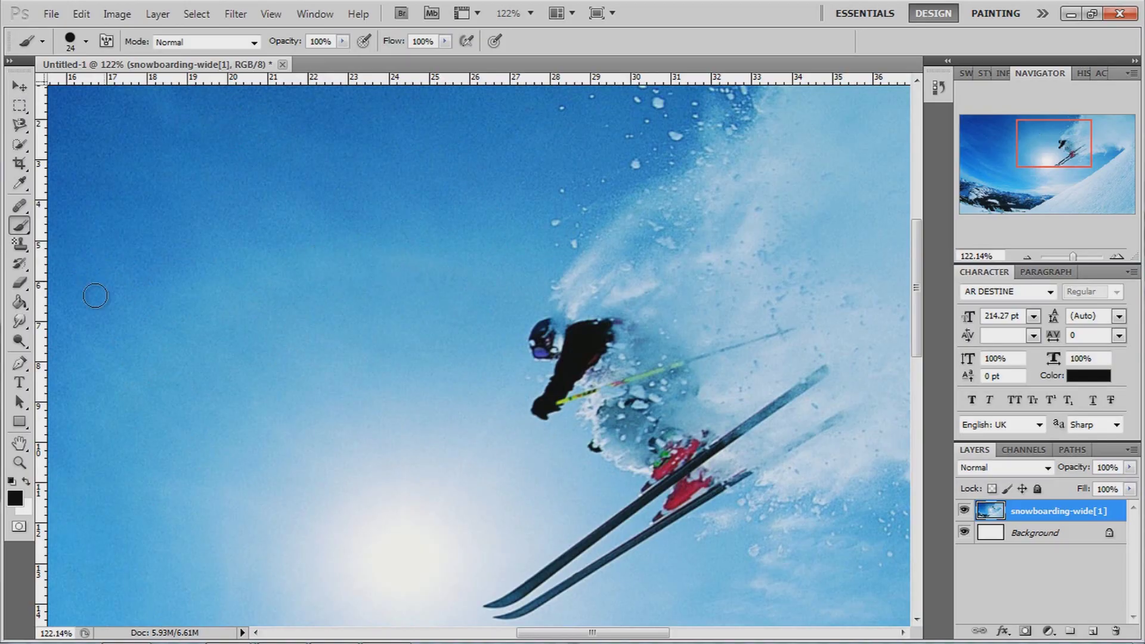
# Step: Erase an area beside the skier's head with the 12 px Eraser tool, and undo the erasing
pyautogui.click(20, 284)
pyautogui.rightClick(25, 284)
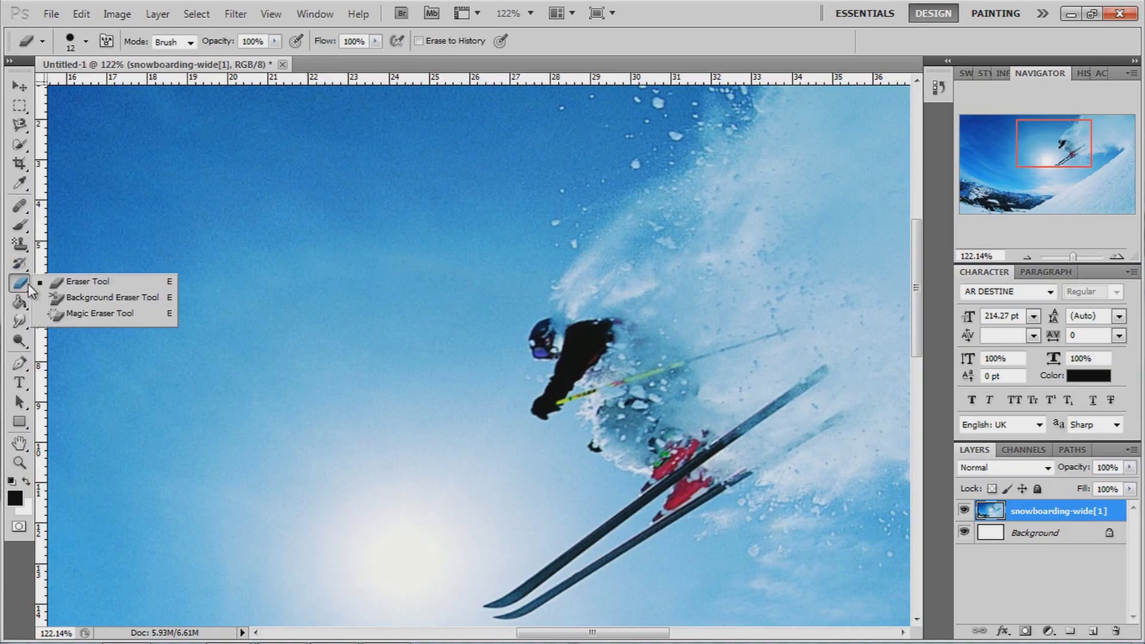
pyautogui.click(62, 279)
pyautogui.moveTo(539, 304)
pyautogui.mouseDown()
pyautogui.moveTo(529, 382)
pyautogui.moveTo(547, 308)
pyautogui.moveTo(566, 365)
pyautogui.moveTo(477, 409)
pyautogui.moveTo(588, 338)
pyautogui.moveTo(549, 384)
pyautogui.moveTo(566, 348)
pyautogui.moveTo(549, 293)
pyautogui.mouseUp()
pyautogui.hotkey('ctrl', 'z')
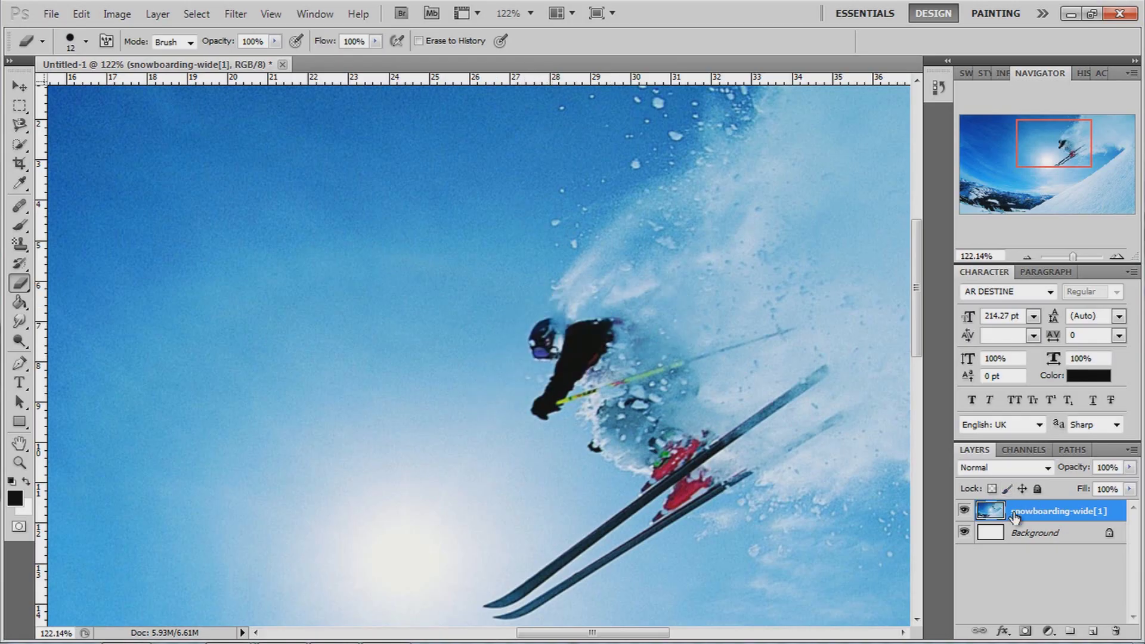
# Step: Place the water_reflections[1] picture in the document and move its layer beneath snowboarding-wide[1]
pyautogui.click(126, 623)
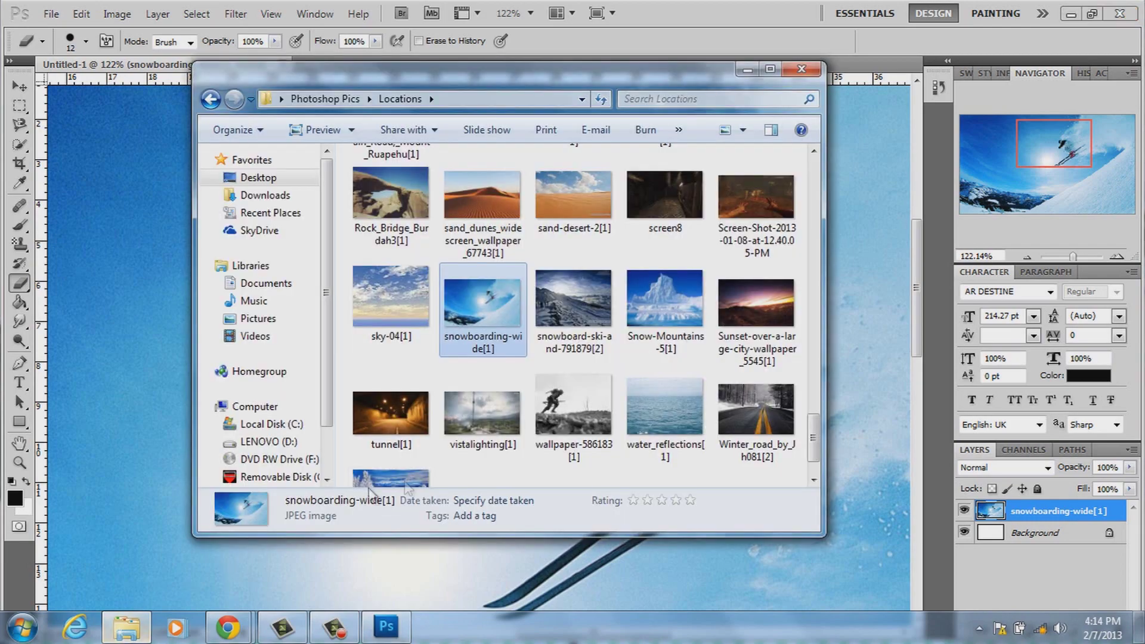
pyautogui.moveTo(657, 407); pyautogui.dragTo(695, 331)
pyautogui.press('Return')
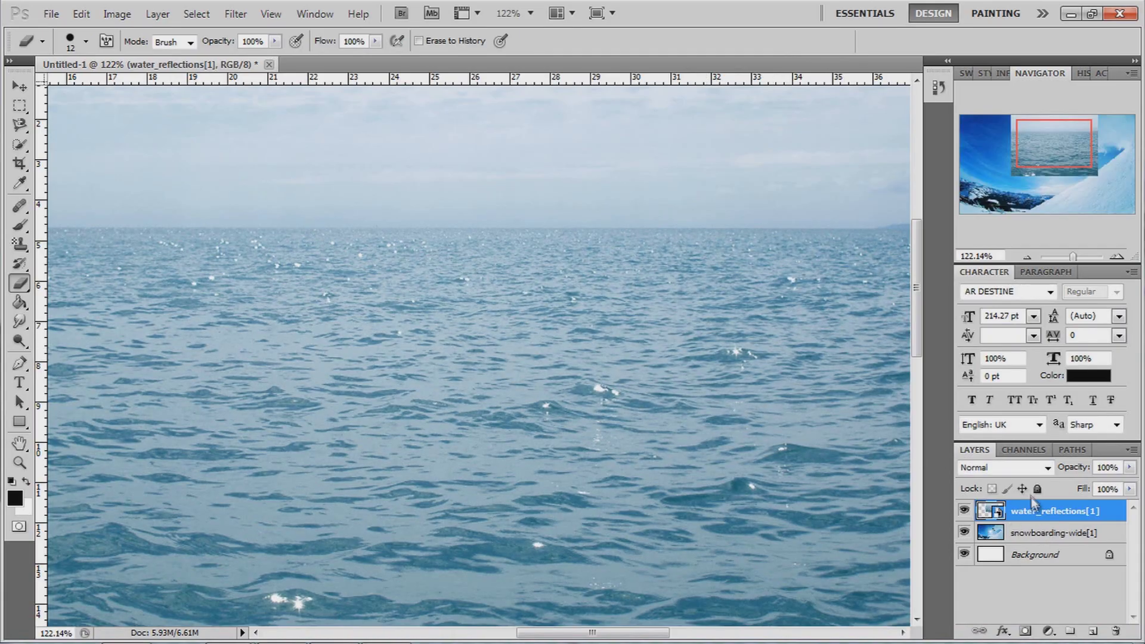
pyautogui.moveTo(1037, 512); pyautogui.dragTo(1036, 545)
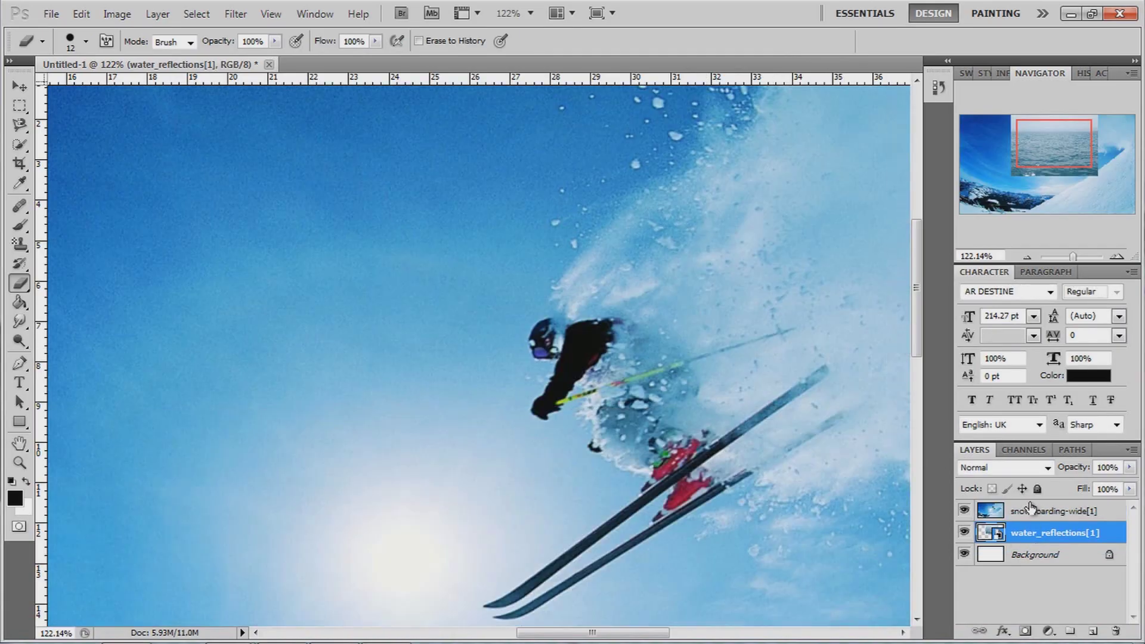
# Step: Erase sky and part of the skier on the snowboarding-wide[1] layer, and toggle the layers' visibility to compare
pyautogui.keyDown('shift'); pyautogui.click(1033, 516); pyautogui.keyUp('shift')
pyautogui.moveTo(441, 335)
pyautogui.mouseDown()
pyautogui.moveTo(485, 334)
pyautogui.moveTo(465, 311)
pyautogui.moveTo(411, 406)
pyautogui.moveTo(445, 344)
pyautogui.moveTo(430, 380)
pyautogui.moveTo(480, 365)
pyautogui.moveTo(410, 376)
pyautogui.moveTo(340, 367)
pyautogui.moveTo(325, 328)
pyautogui.moveTo(292, 340)
pyautogui.moveTo(452, 361)
pyautogui.moveTo(644, 357)
pyautogui.moveTo(573, 337)
pyautogui.moveTo(585, 304)
pyautogui.moveTo(430, 317)
pyautogui.moveTo(632, 331)
pyautogui.mouseUp()
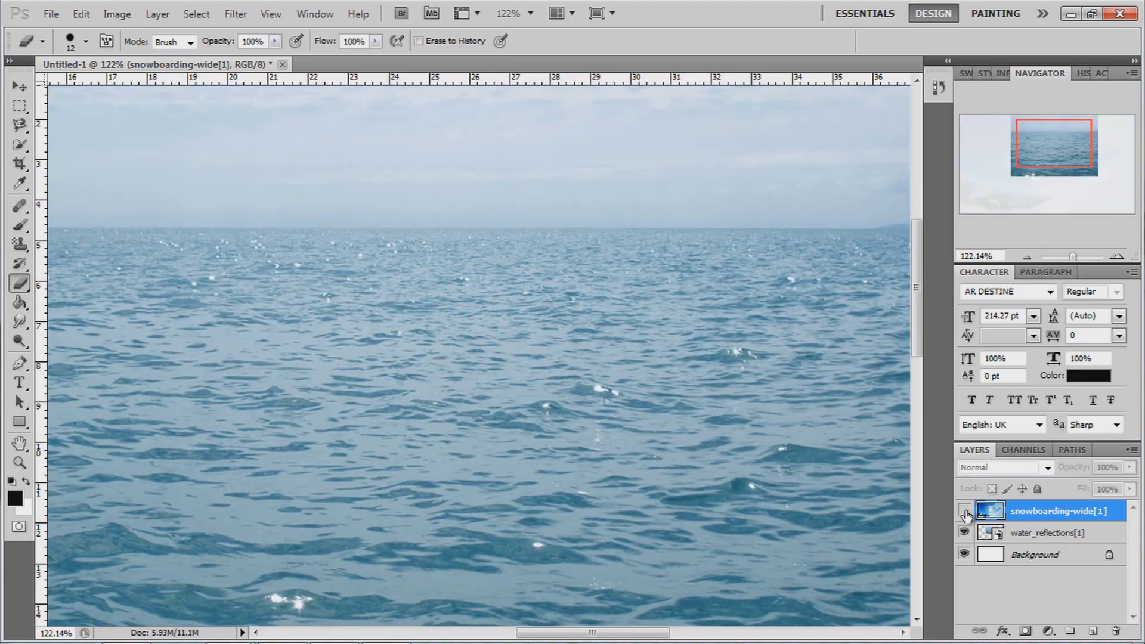
pyautogui.click(966, 515)
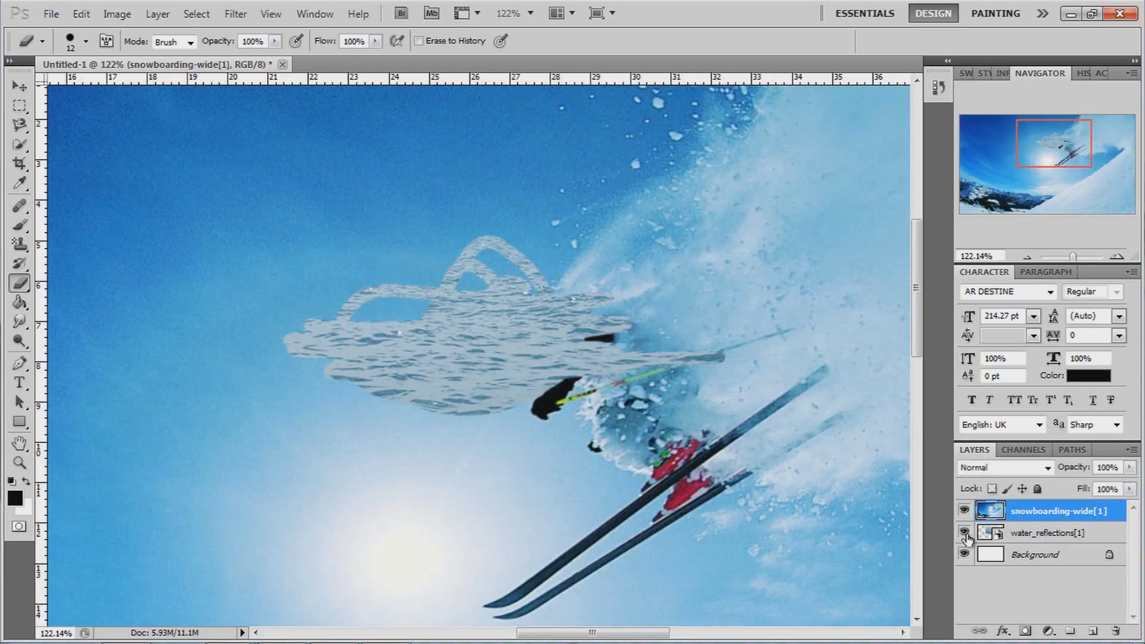
pyautogui.click(965, 532)
pyautogui.click(965, 532)
# Step: Undo the erasing on the snowboarding-wide[1] layer
pyautogui.click(1026, 534)
pyautogui.click(1032, 514)
pyautogui.hotkey('ctrl', 'z')
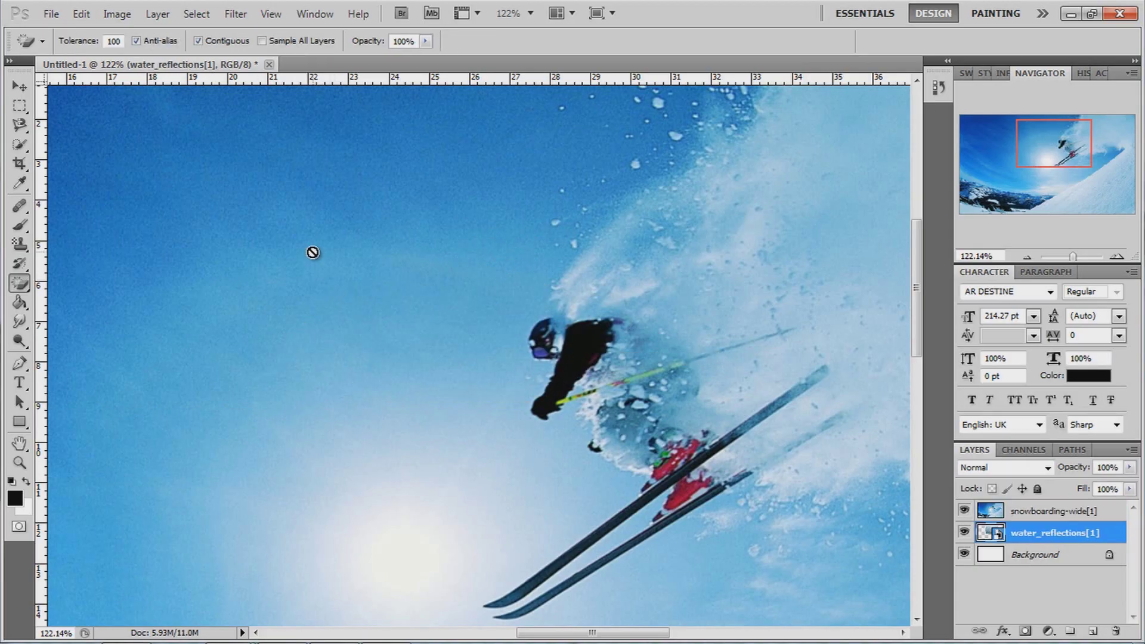
# Step: Erase the blue sky on the snowboarding-wide[1] layer with the Magic Eraser at tolerance 100
pyautogui.scroll(-1, 313, 253)
pyautogui.click(1007, 512)
pyautogui.moveTo(1072, 257); pyautogui.dragTo(1069, 258)
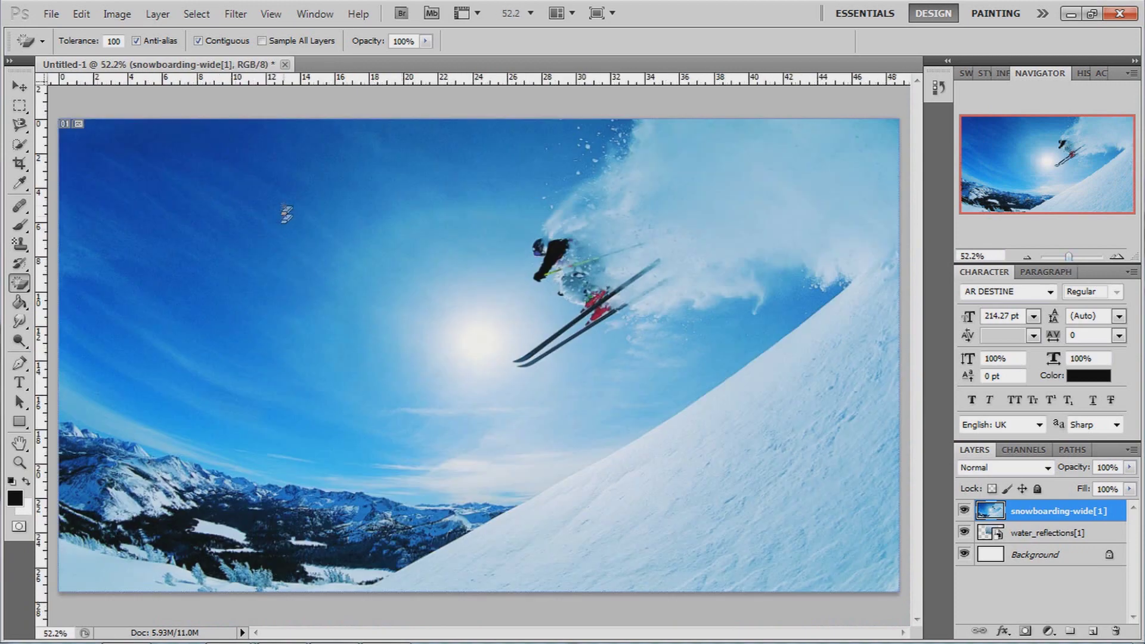
pyautogui.click(283, 207)
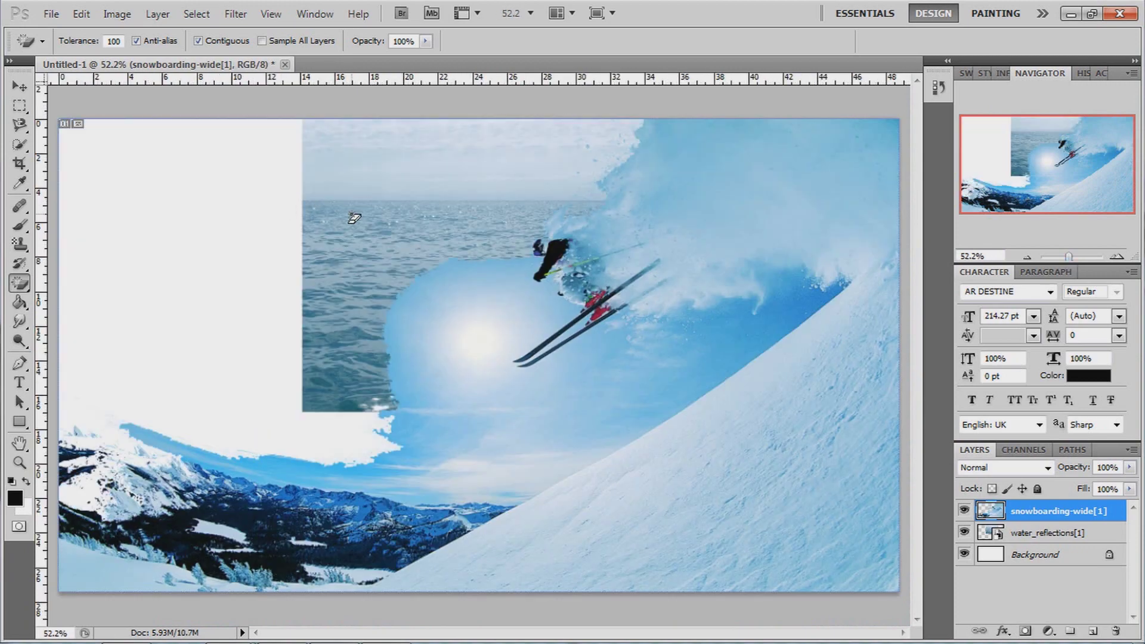
# Step: Hide the water_reflections[1] layer and make snowboarding-wide[1] the active layer
pyautogui.click(1048, 535)
pyautogui.click(964, 534)
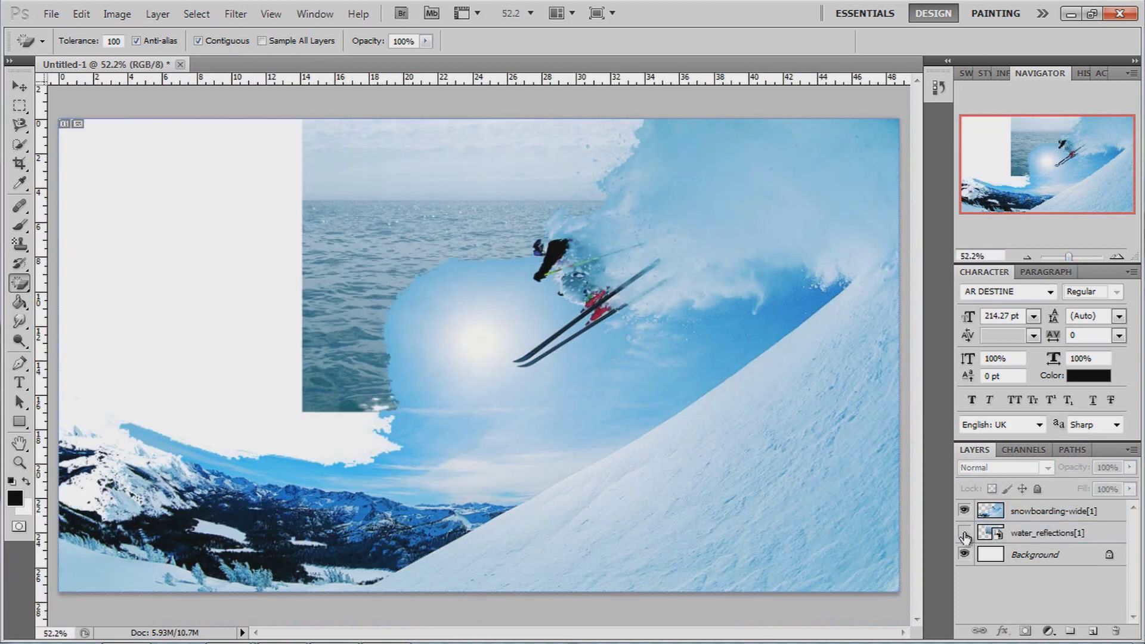
pyautogui.click(1072, 526)
pyautogui.click(1071, 519)
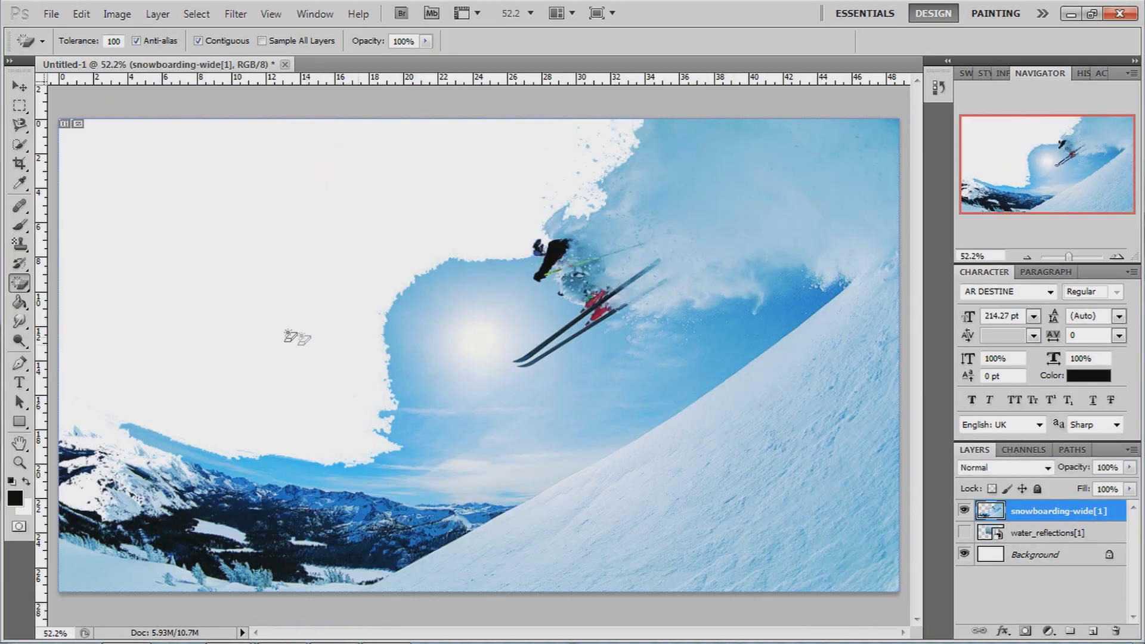
# Step: Undo the sky erasing, erase the dark upper sky with the Magic Eraser at tolerance 10, and undo that too
pyautogui.hotkey('ctrl', 'z')
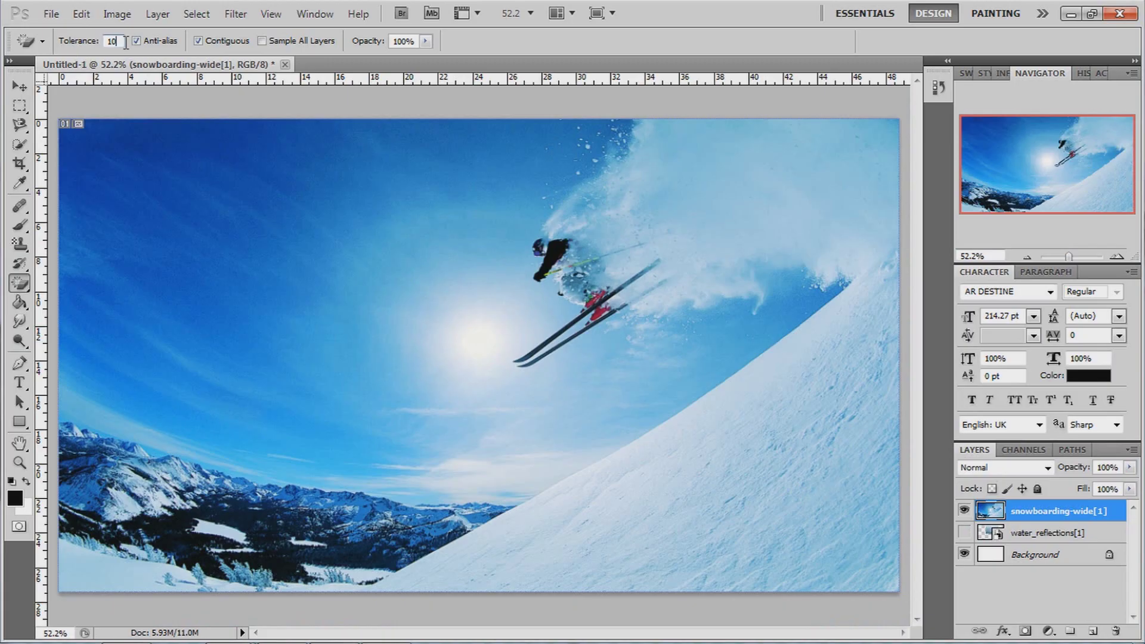
pyautogui.click(162, 165)
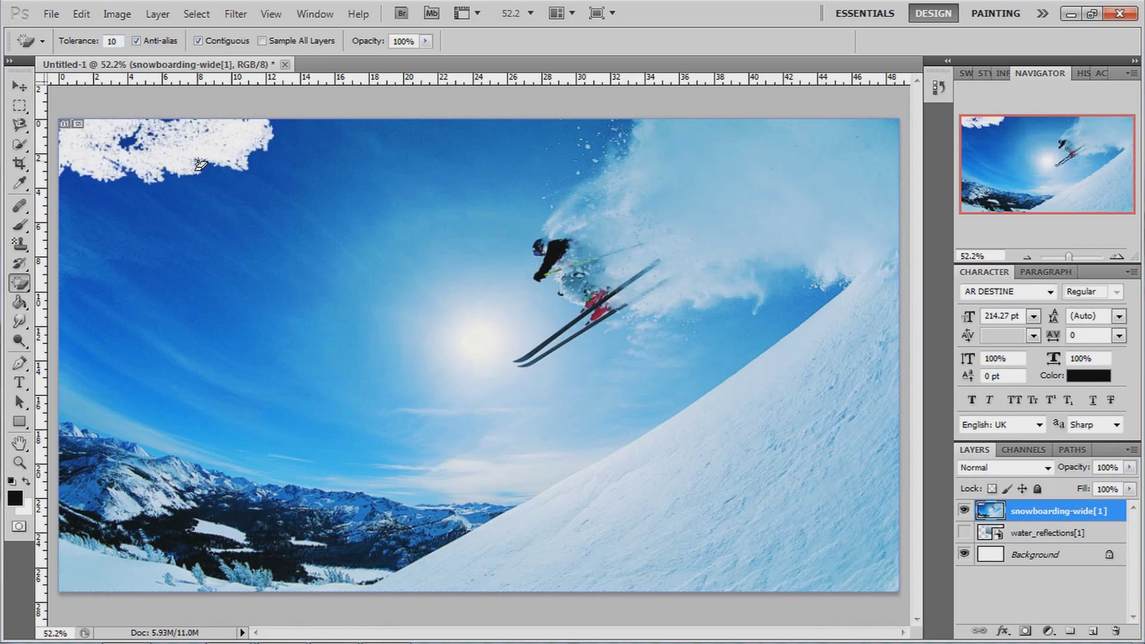
pyautogui.hotkey('ctrl', 'z')
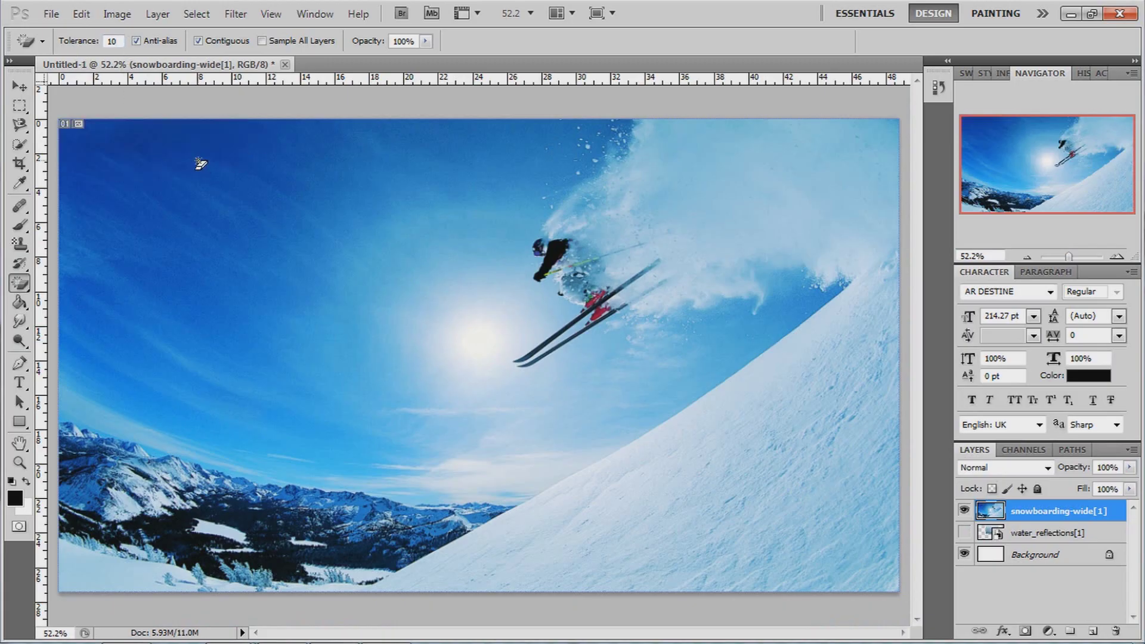
# Step: Fill the dark upper sky and the snowy slope with black using the Paint Bucket, undoing each fill
pyautogui.click(19, 304)
pyautogui.click(169, 164)
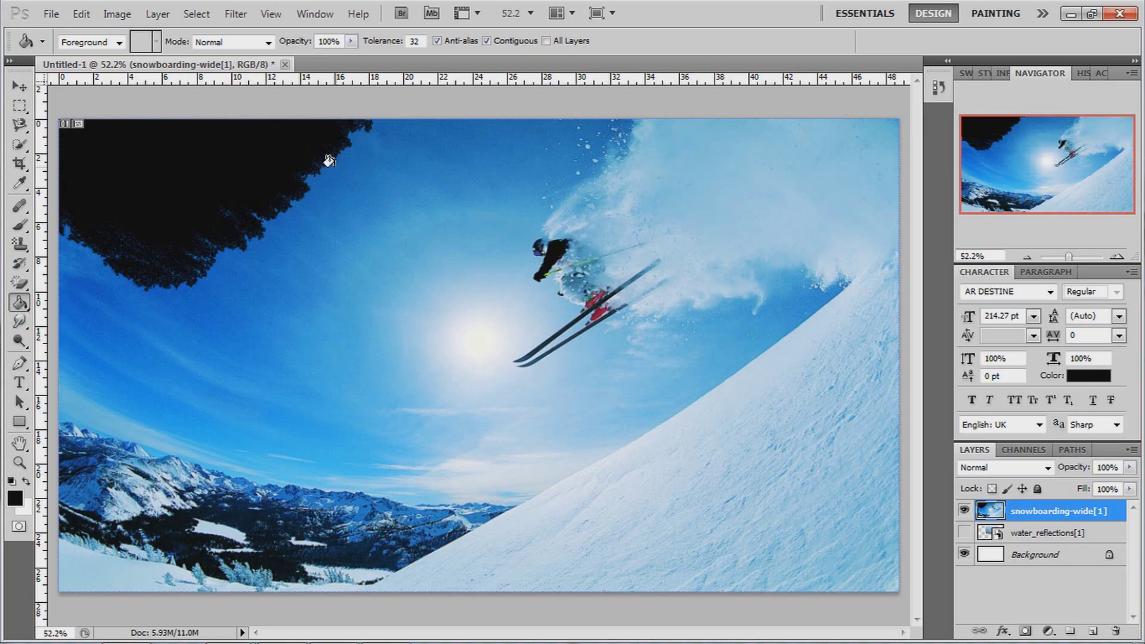
pyautogui.hotkey('ctrl', 'z')
pyautogui.click(707, 434)
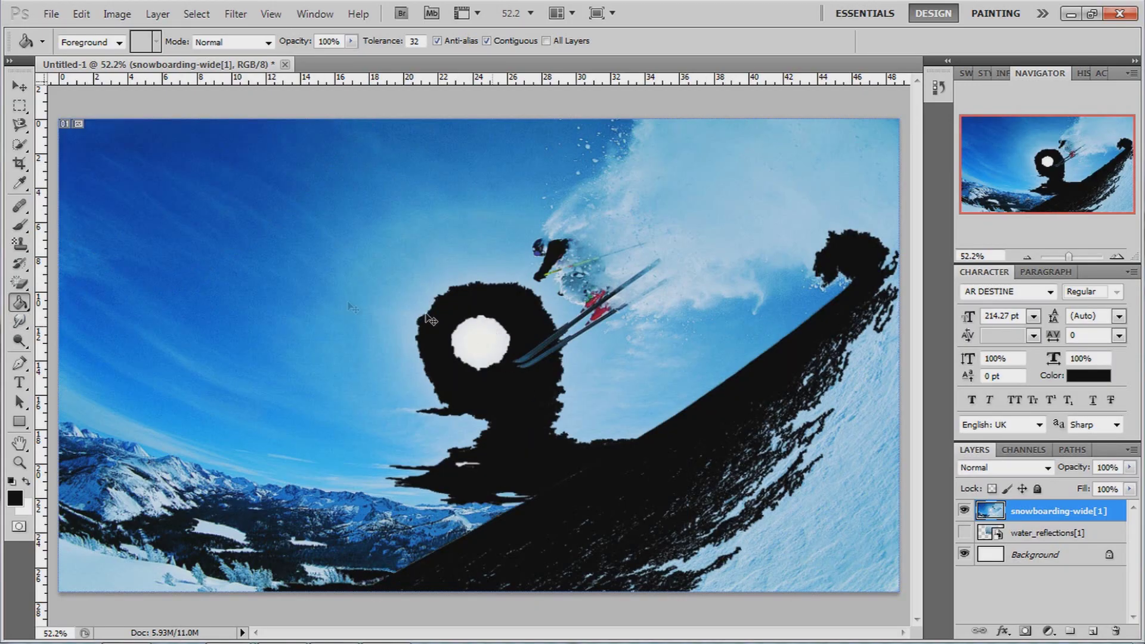
pyautogui.hotkey('ctrl', 'z')
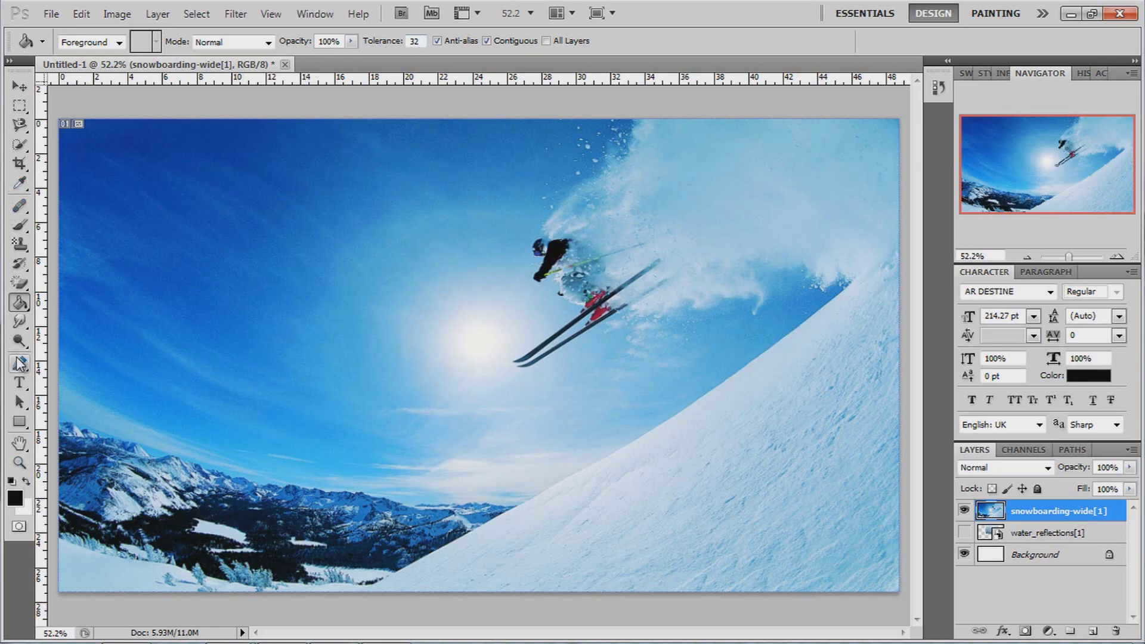
# Step: Cover the snowboarding-wide[1] layer with a vertical linear gradient from dark red to bright red
pyautogui.rightClick(22, 306)
pyautogui.click(58, 302)
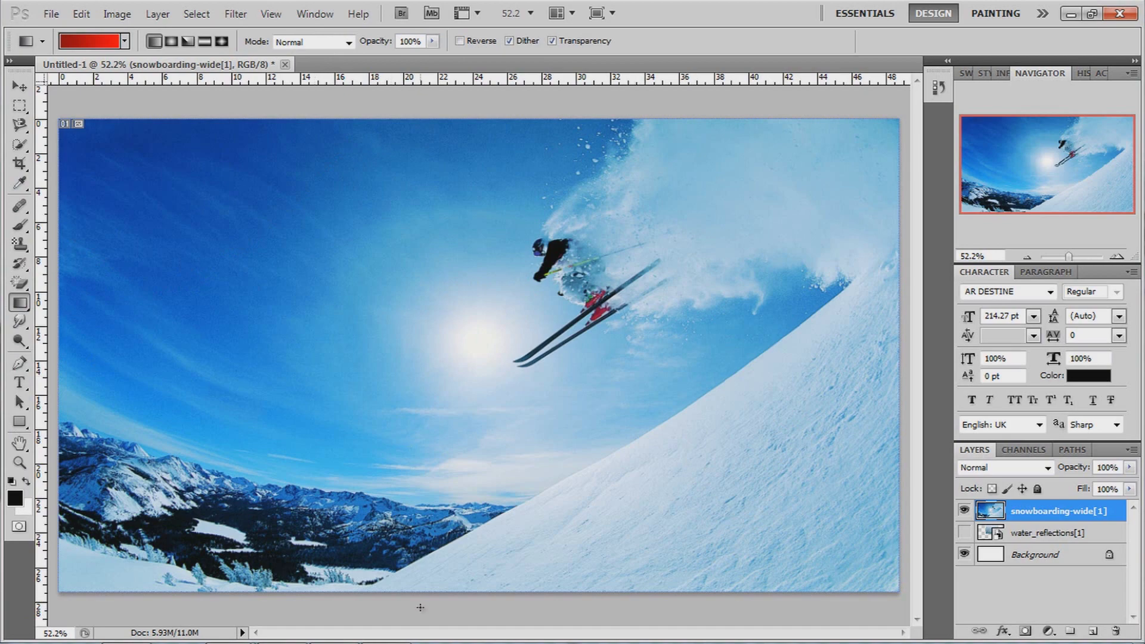
pyautogui.moveTo(394, 351); pyautogui.dragTo(423, 99)
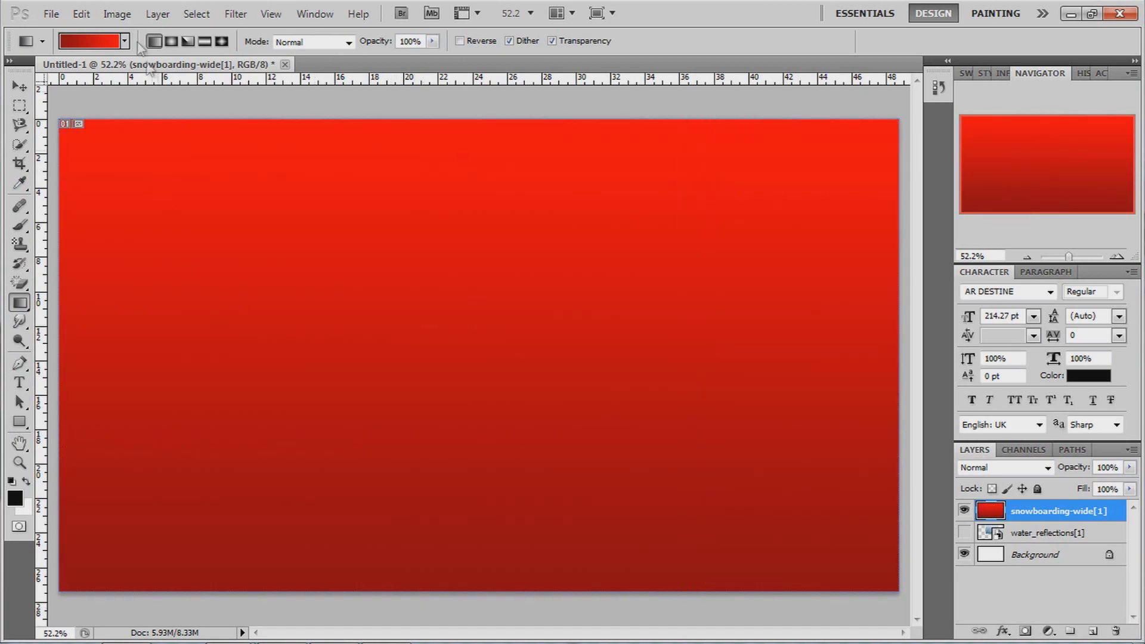
# Step: Edit the gradient's colour stops to run from grey 7e7e7e to white ffffff
pyautogui.click(89, 40)
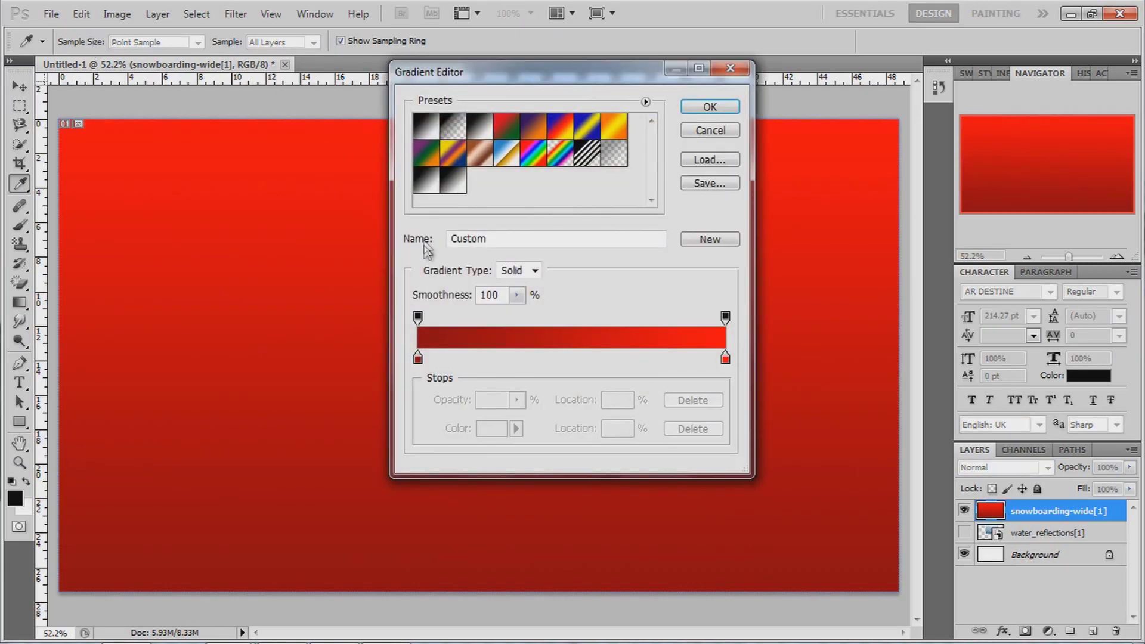
pyautogui.doubleClick(419, 361)
pyautogui.moveTo(674, 323); pyautogui.dragTo(610, 276)
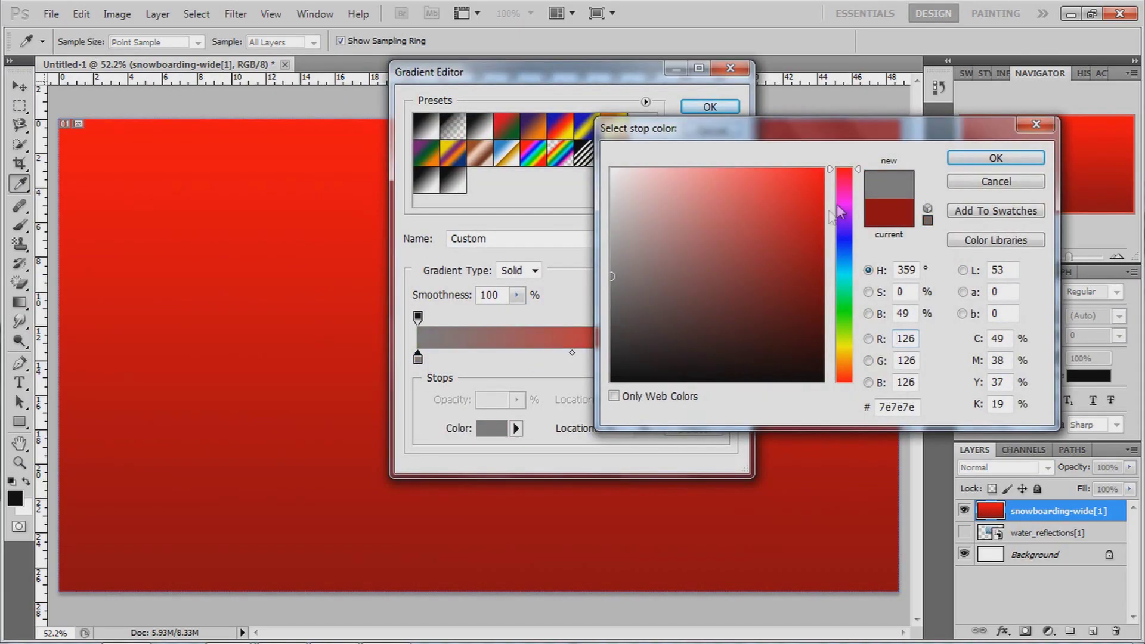
pyautogui.click(995, 158)
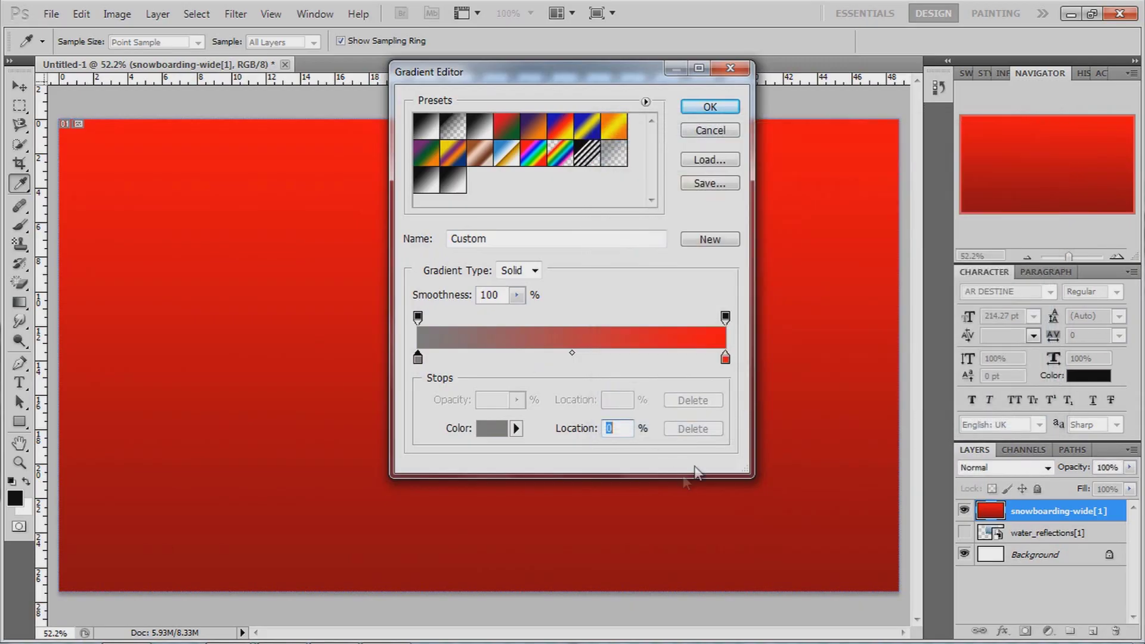
pyautogui.doubleClick(727, 359)
pyautogui.moveTo(701, 244); pyautogui.dragTo(613, 169)
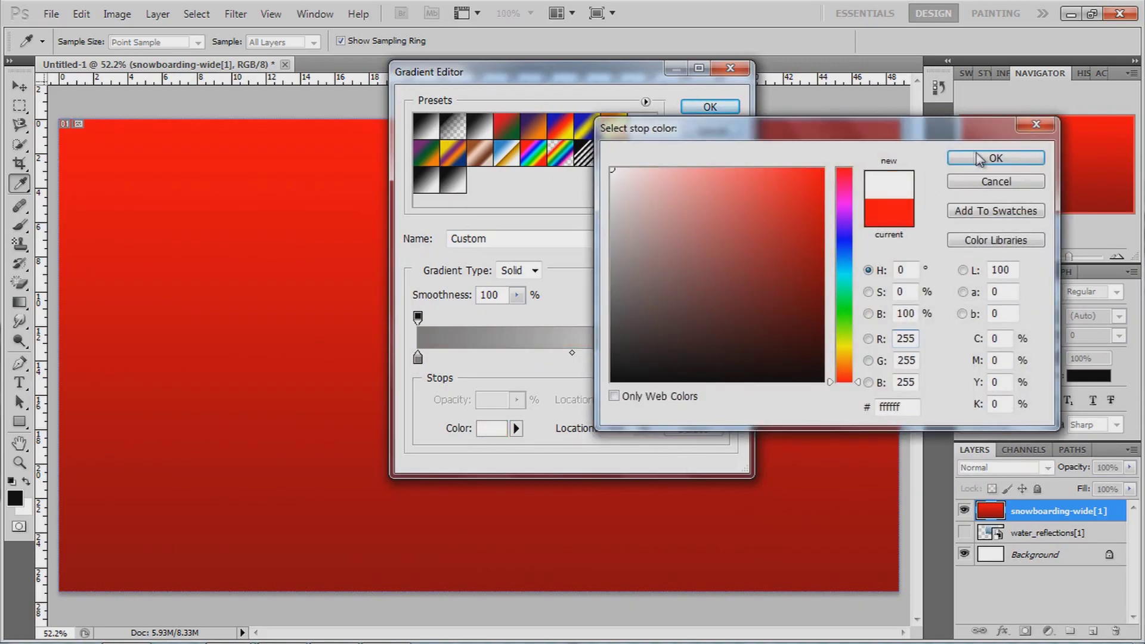
pyautogui.click(980, 159)
pyautogui.click(710, 106)
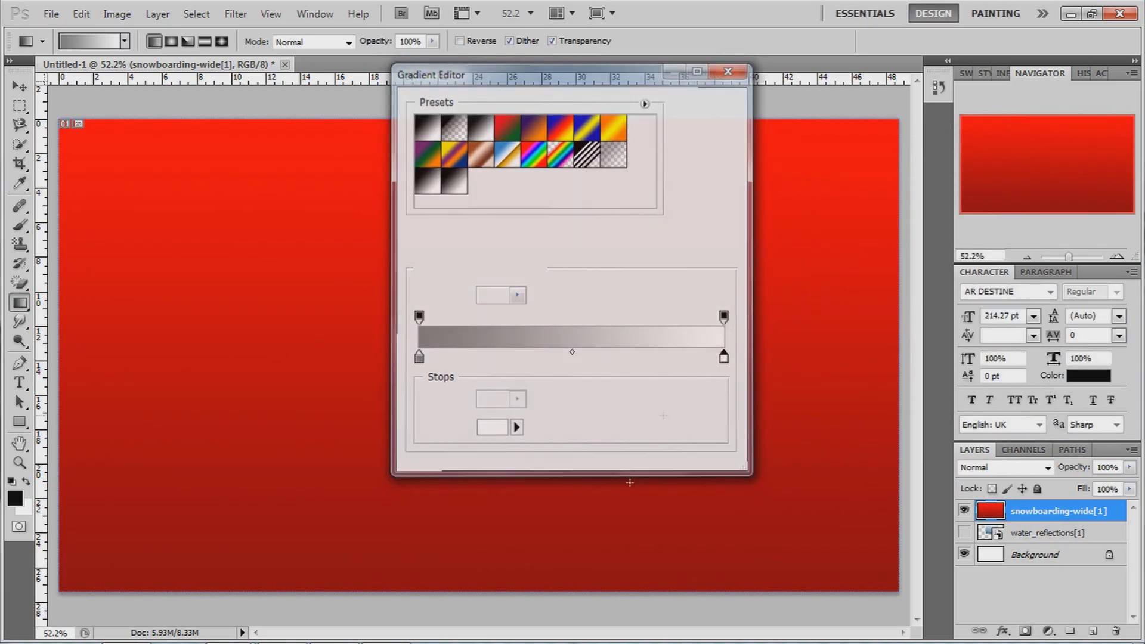
# Step: Apply the grey-to-white gradient vertically and diagonally across the snowboarding-wide[1] layer, and undo all gradients to restore the ski picture
pyautogui.moveTo(525, 610); pyautogui.dragTo(550, 107)
pyautogui.hotkey('ctrl', 'z')
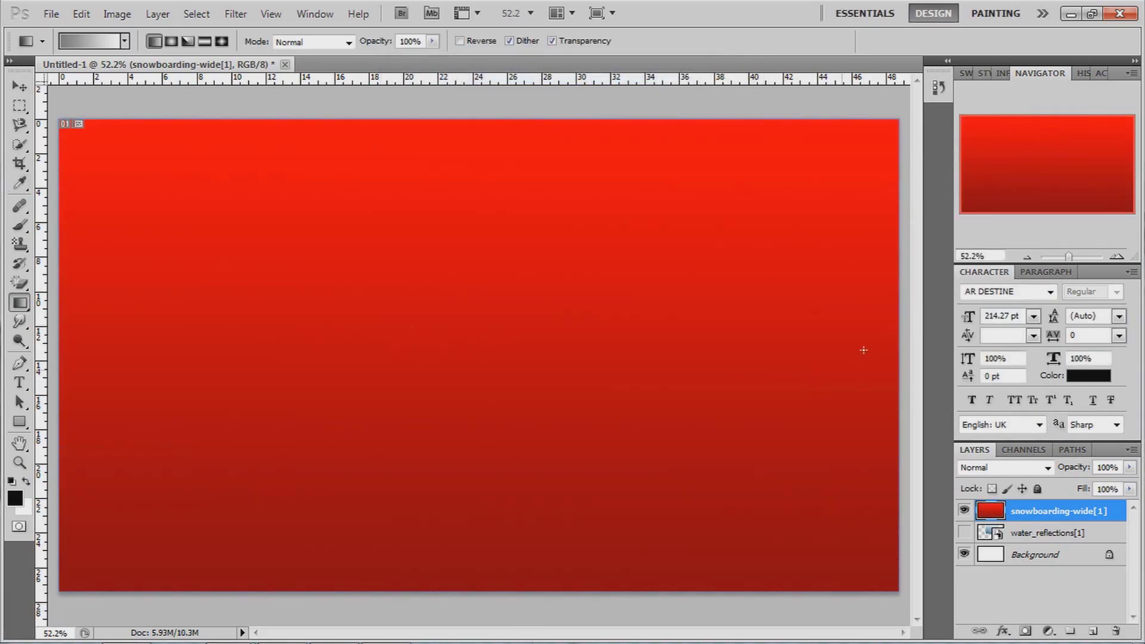
pyautogui.moveTo(813, 108); pyautogui.dragTo(210, 596)
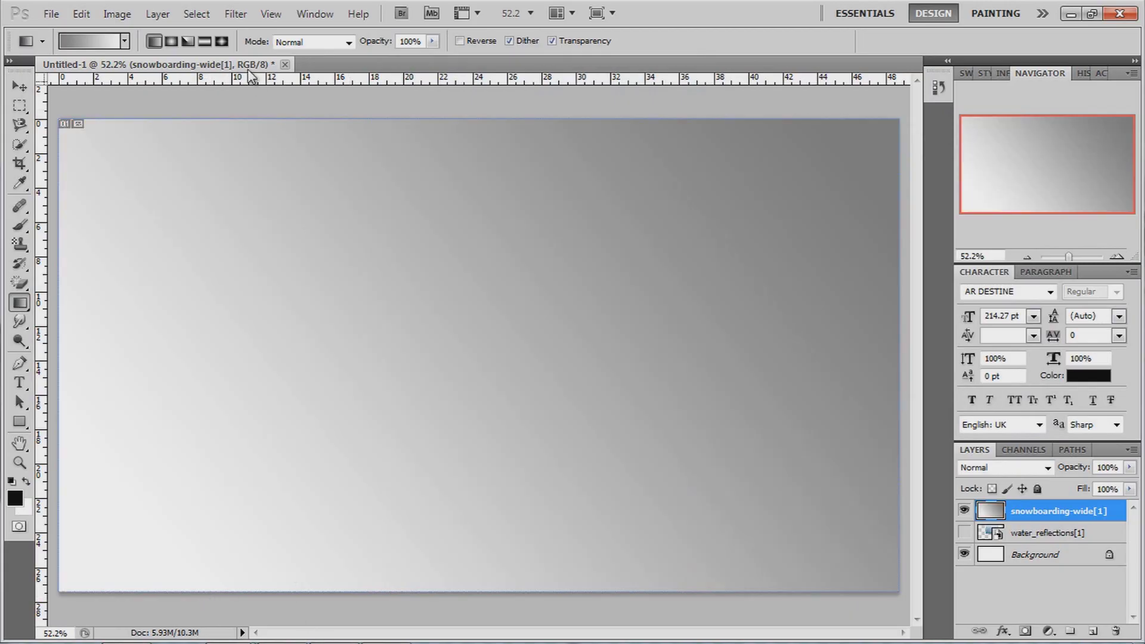
pyautogui.hotkey('ctrl', 'z')
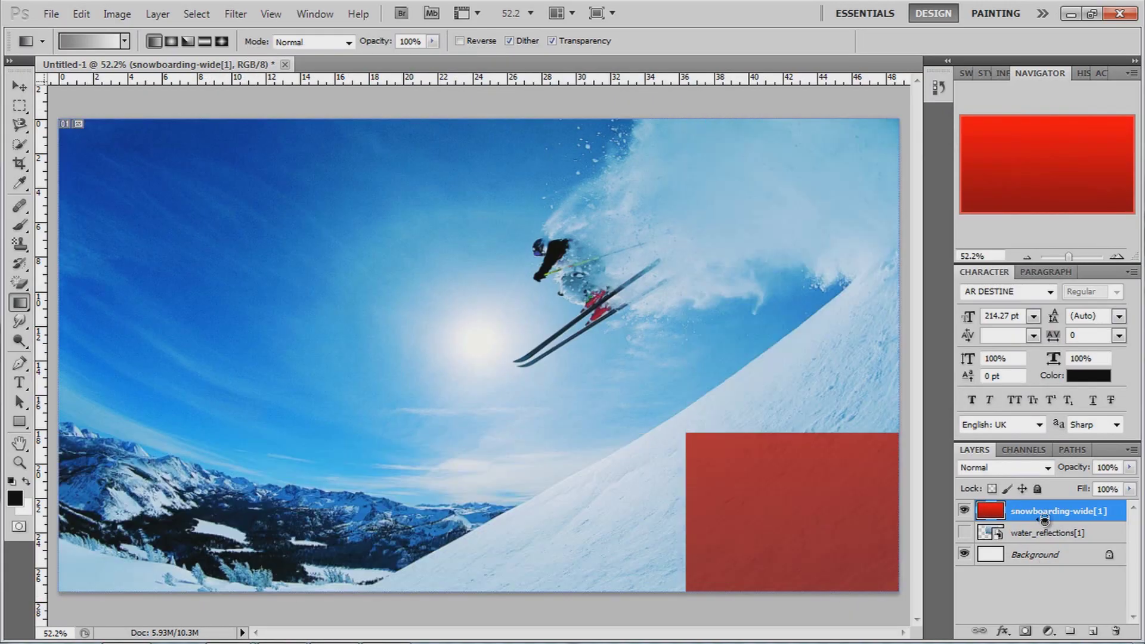
pyautogui.click(1024, 538)
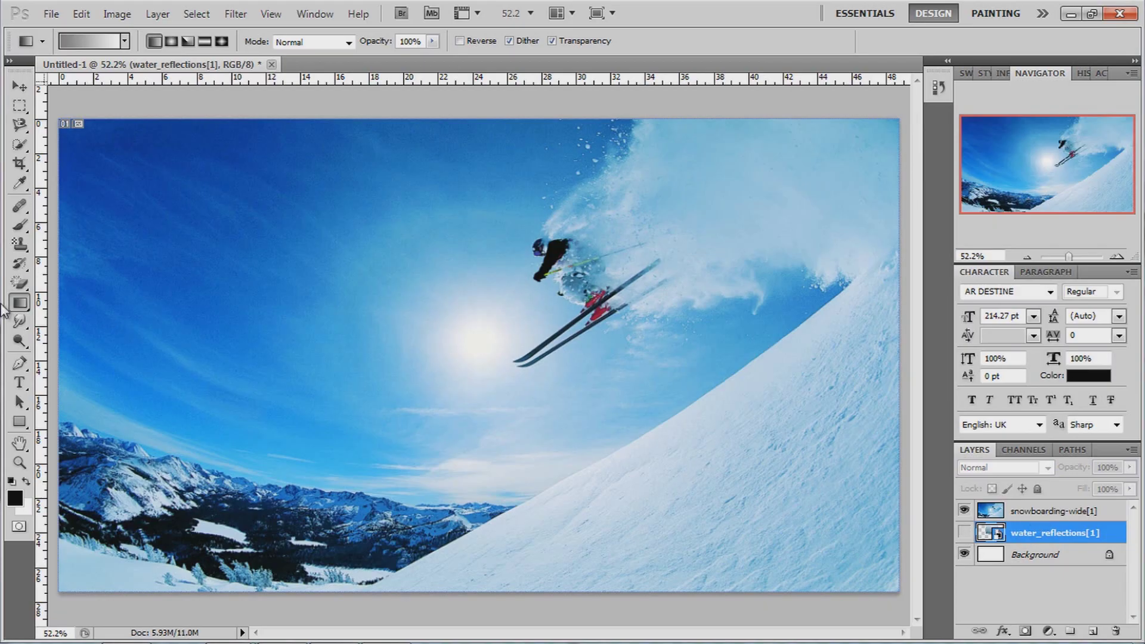
# Step: Smudge the skier's head and arm on the snowboarding-wide[1] layer with the 63 px Smudge tool at 50% strength
pyautogui.click(20, 321)
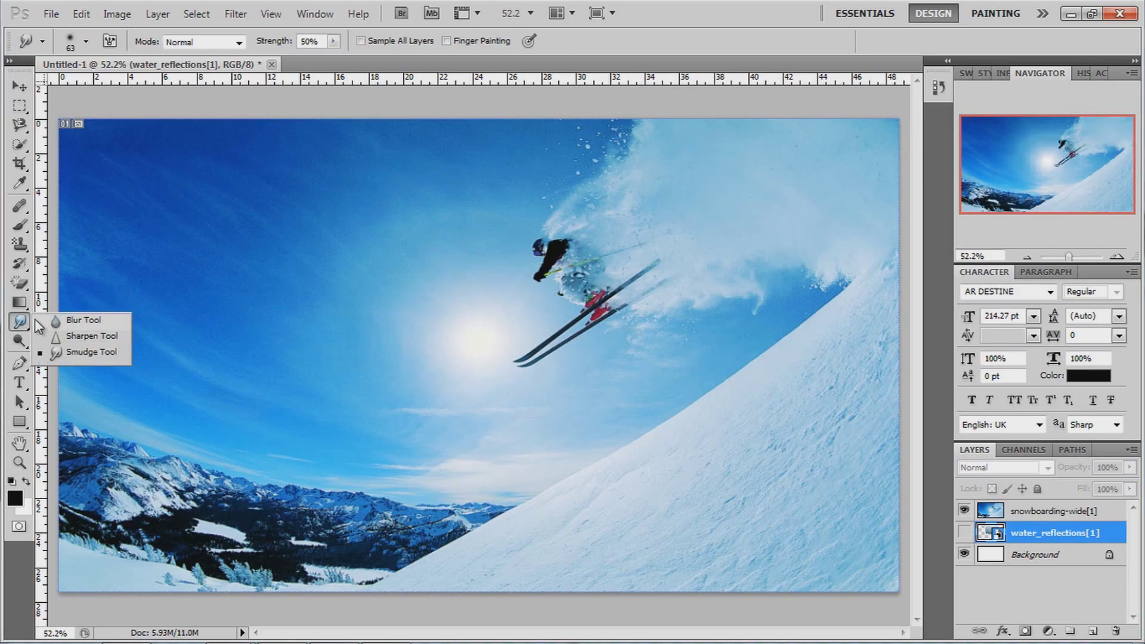
pyautogui.click(56, 355)
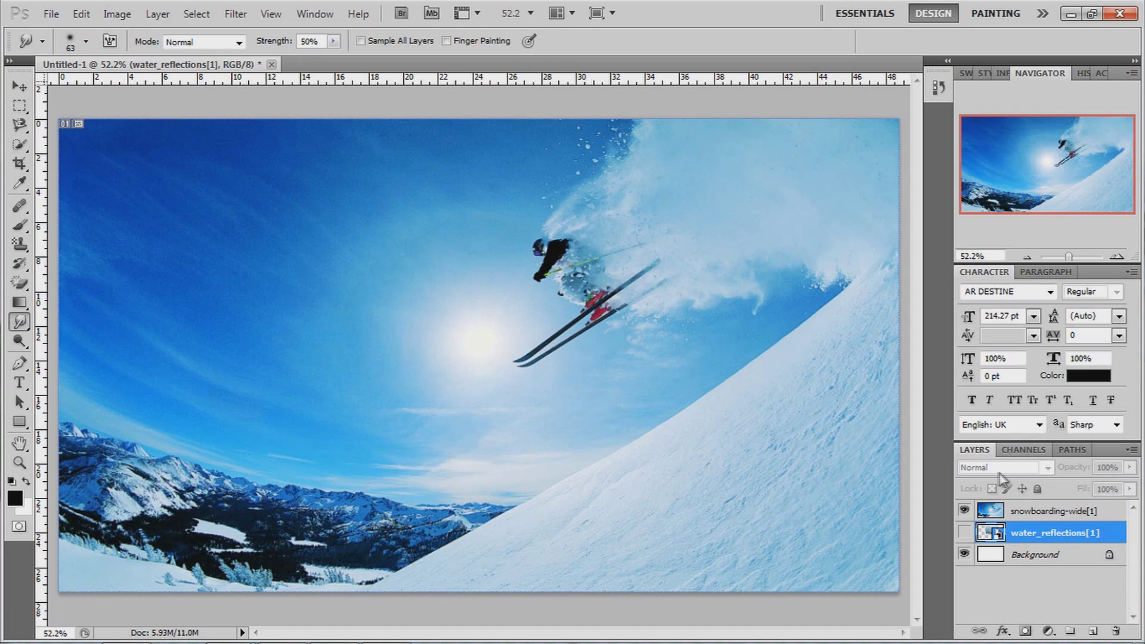
pyautogui.click(1003, 509)
pyautogui.moveTo(545, 248)
pyautogui.mouseDown()
pyautogui.moveTo(383, 257)
pyautogui.moveTo(565, 263)
pyautogui.moveTo(495, 230)
pyautogui.moveTo(407, 209)
pyautogui.mouseUp()
pyautogui.moveTo(562, 258); pyautogui.dragTo(393, 317)
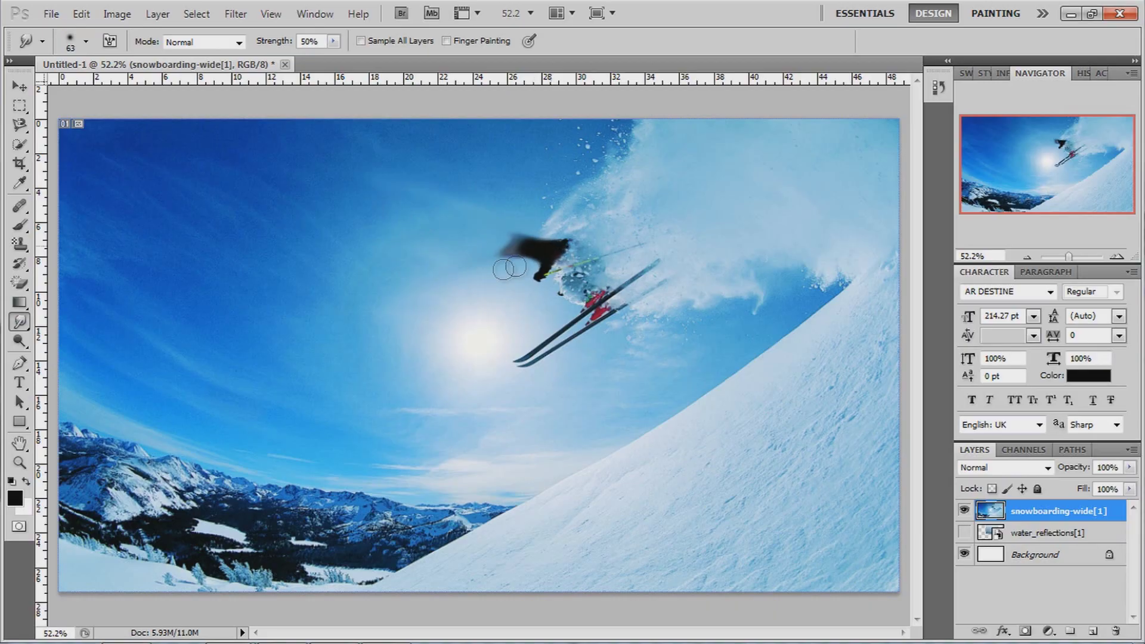
pyautogui.moveTo(539, 285); pyautogui.dragTo(534, 315)
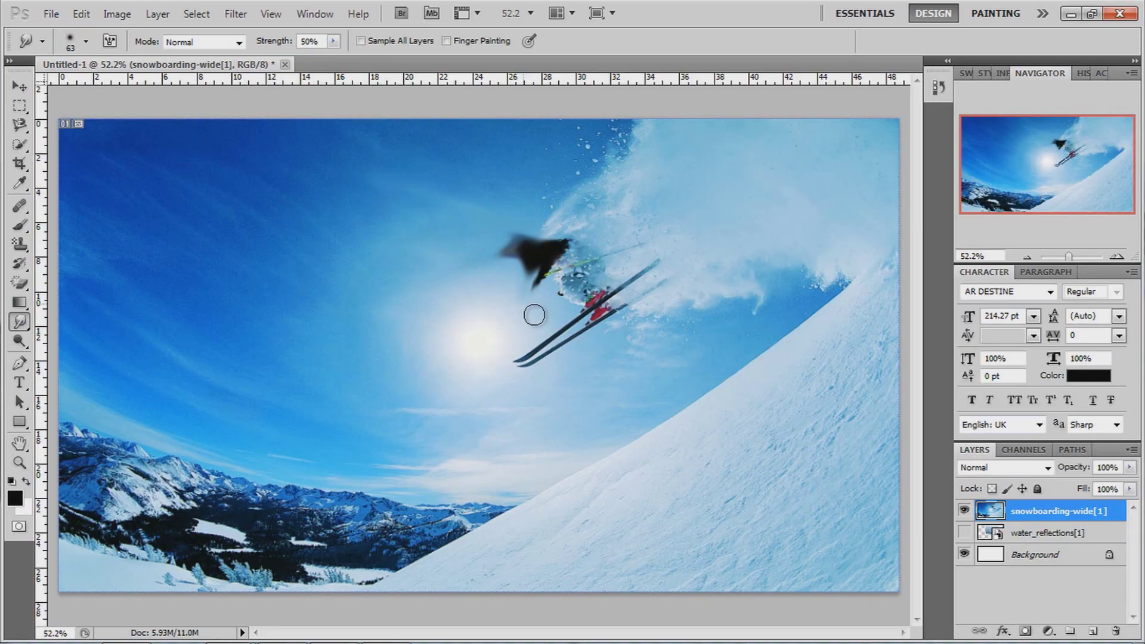
# Step: Sharpen the skier's body and the snow around it with the 58 px Sharpen tool at 50% strength
pyautogui.rightClick(23, 323)
pyautogui.click(85, 338)
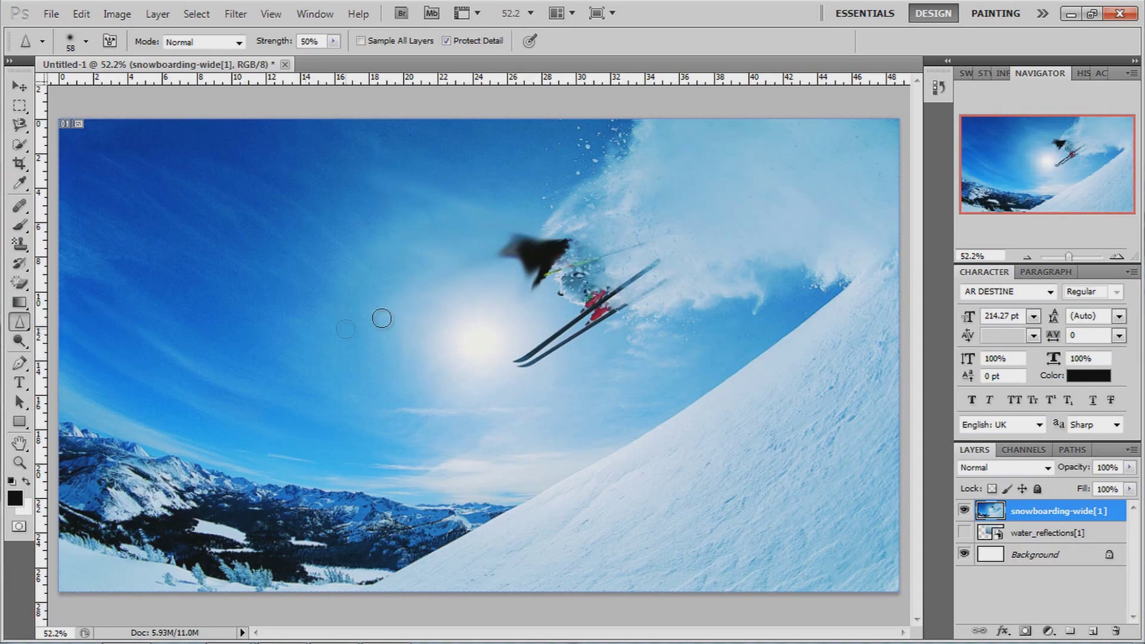
pyautogui.moveTo(571, 273)
pyautogui.mouseDown()
pyautogui.moveTo(610, 278)
pyautogui.moveTo(525, 280)
pyautogui.moveTo(555, 280)
pyautogui.moveTo(590, 248)
pyautogui.mouseUp()
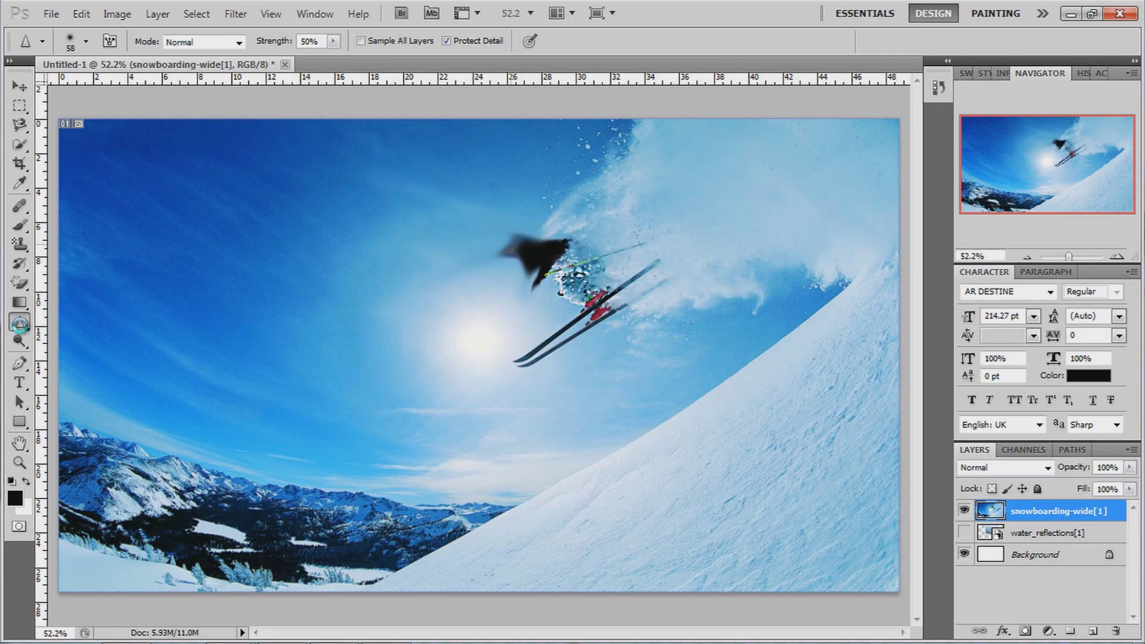
# Step: Blur the skis and red boots with a hard 38 px Blur tool at 50% strength, and undo the blur
pyautogui.moveTo(20, 324); pyautogui.dragTo(64, 356)
pyautogui.moveTo(20, 322); pyautogui.dragTo(69, 321)
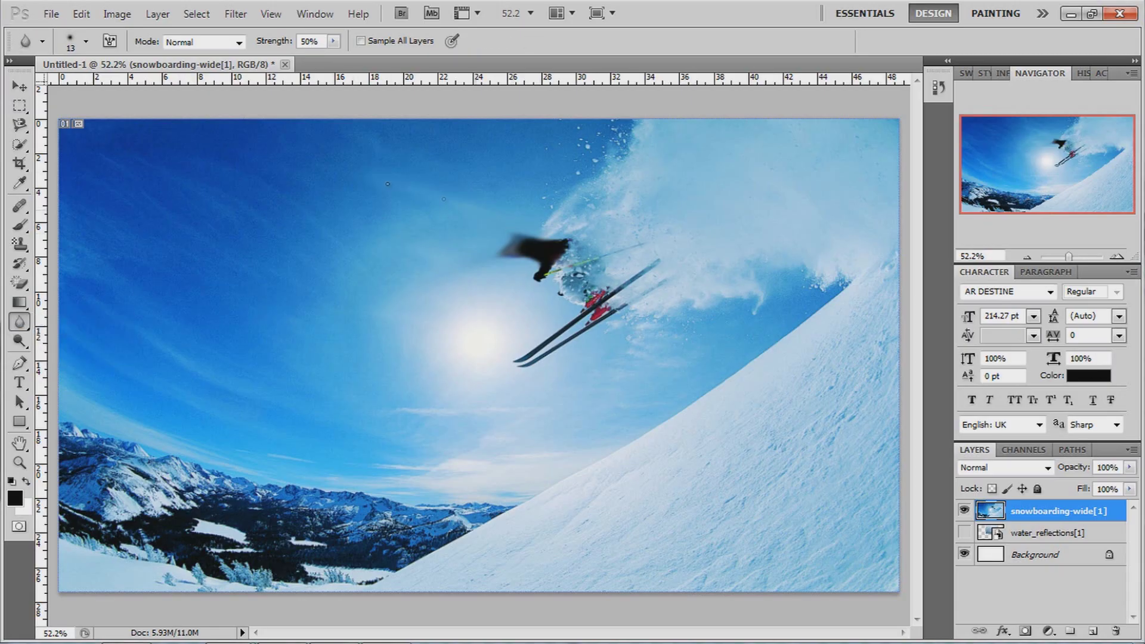
pyautogui.click(88, 45)
pyautogui.click(159, 202)
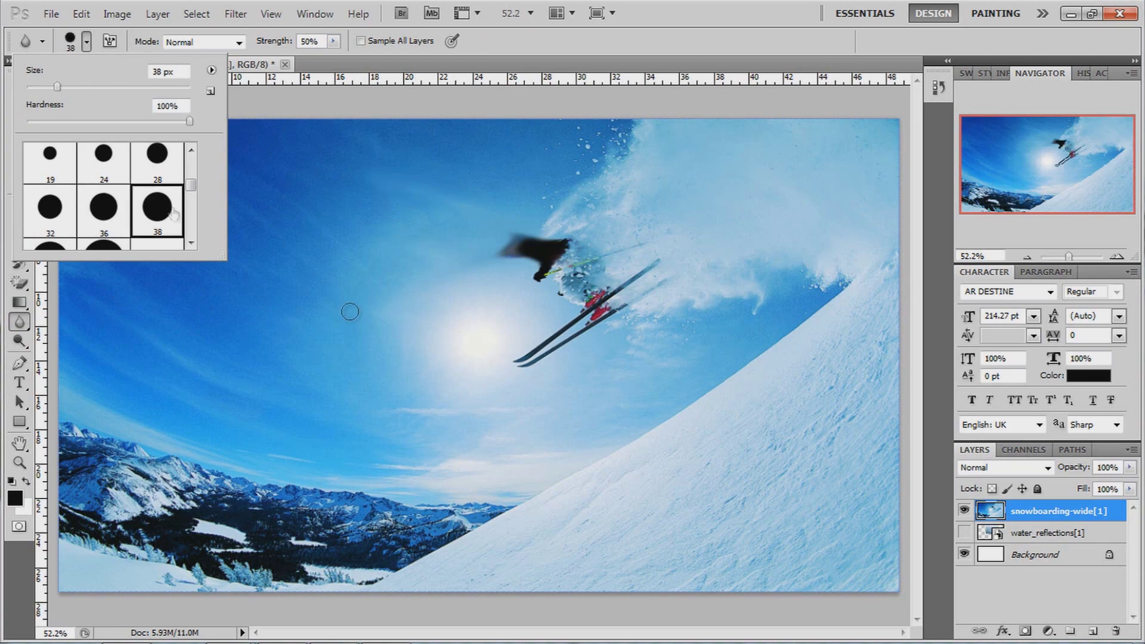
pyautogui.click(642, 464)
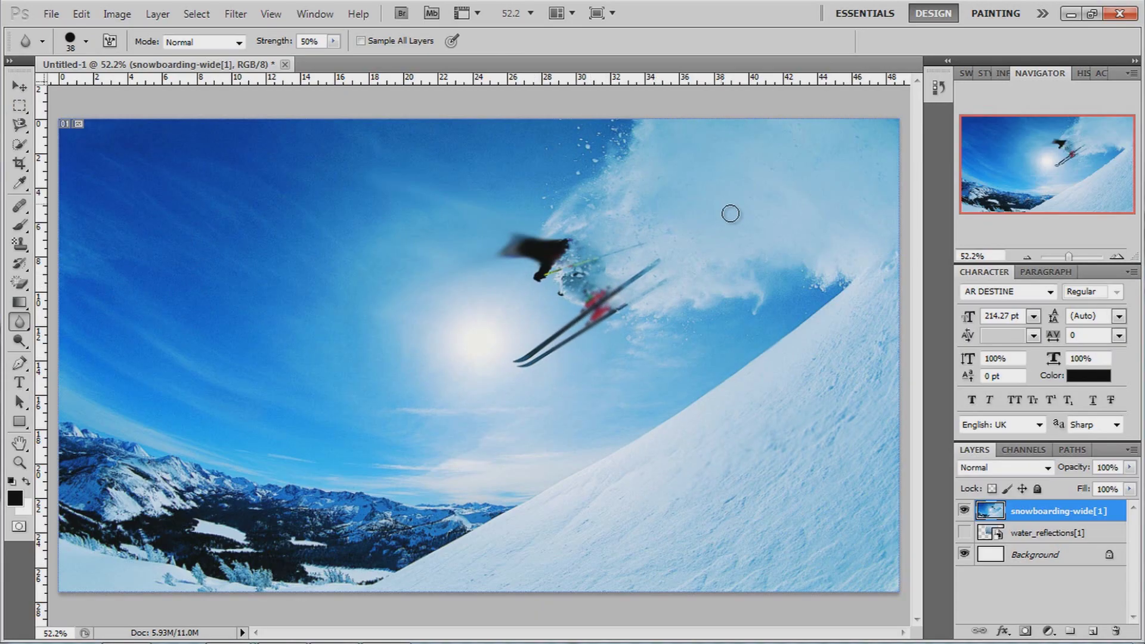
pyautogui.hotkey('ctrl', 'z')
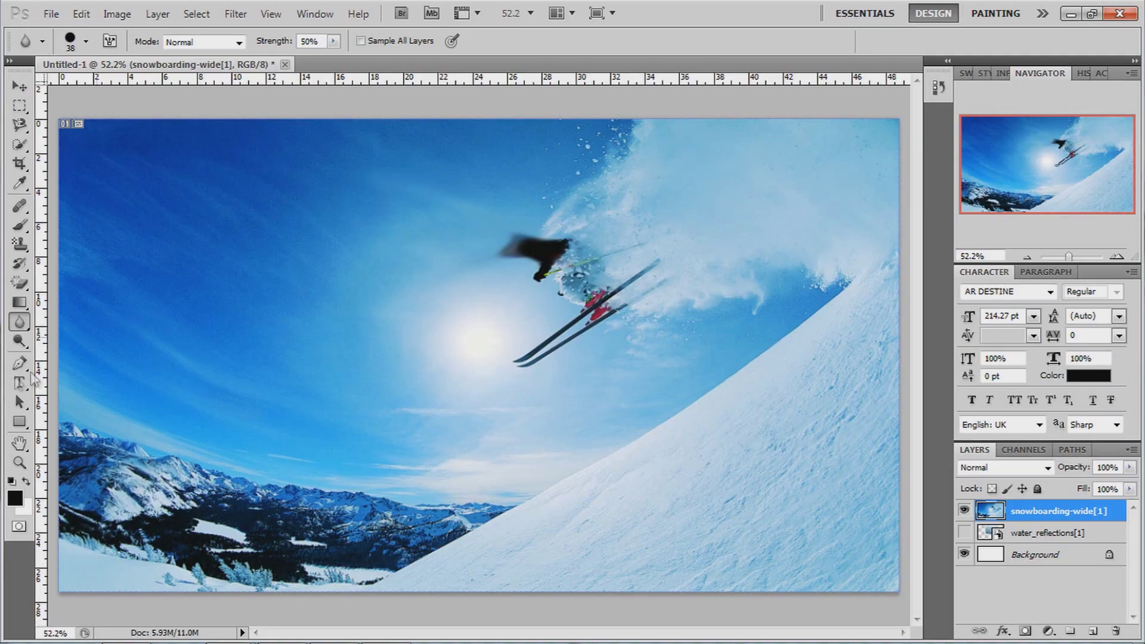
# Step: Lighten areas of the picture with the 154 px Dodge tool on midtones at 50% exposure, and undo the dodging
pyautogui.click(18, 343)
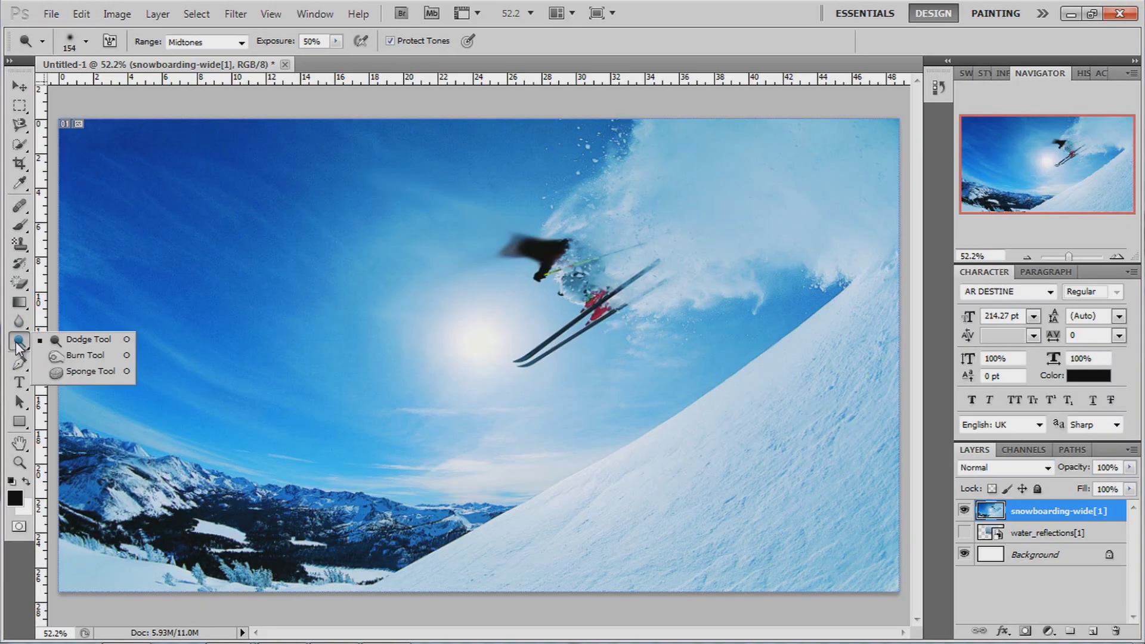
pyautogui.click(72, 342)
pyautogui.moveTo(520, 217)
pyautogui.mouseDown()
pyautogui.moveTo(563, 178)
pyautogui.moveTo(598, 233)
pyautogui.moveTo(559, 221)
pyautogui.moveTo(616, 276)
pyautogui.moveTo(781, 363)
pyautogui.moveTo(449, 590)
pyautogui.moveTo(726, 538)
pyautogui.moveTo(825, 405)
pyautogui.moveTo(553, 601)
pyautogui.moveTo(764, 616)
pyautogui.moveTo(938, 374)
pyautogui.moveTo(760, 582)
pyautogui.moveTo(815, 642)
pyautogui.moveTo(847, 521)
pyautogui.moveTo(290, 607)
pyautogui.moveTo(5, 564)
pyautogui.moveTo(7, 538)
pyautogui.moveTo(666, 556)
pyautogui.moveTo(600, 519)
pyautogui.mouseUp()
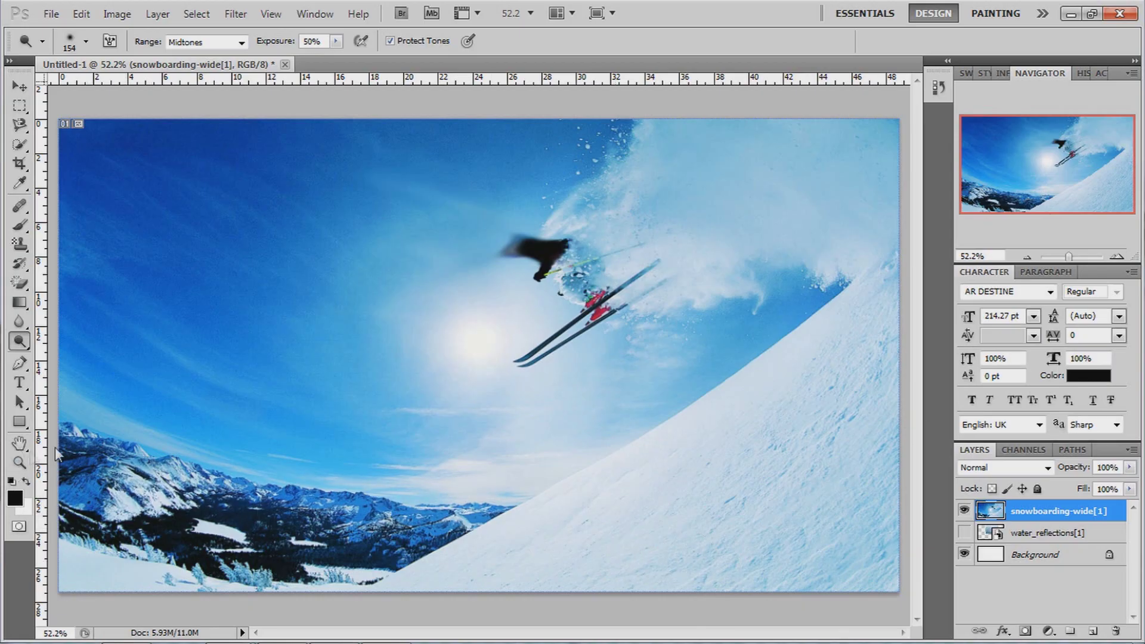
pyautogui.hotkey('ctrl', 'z')
pyautogui.rightClick(14, 341)
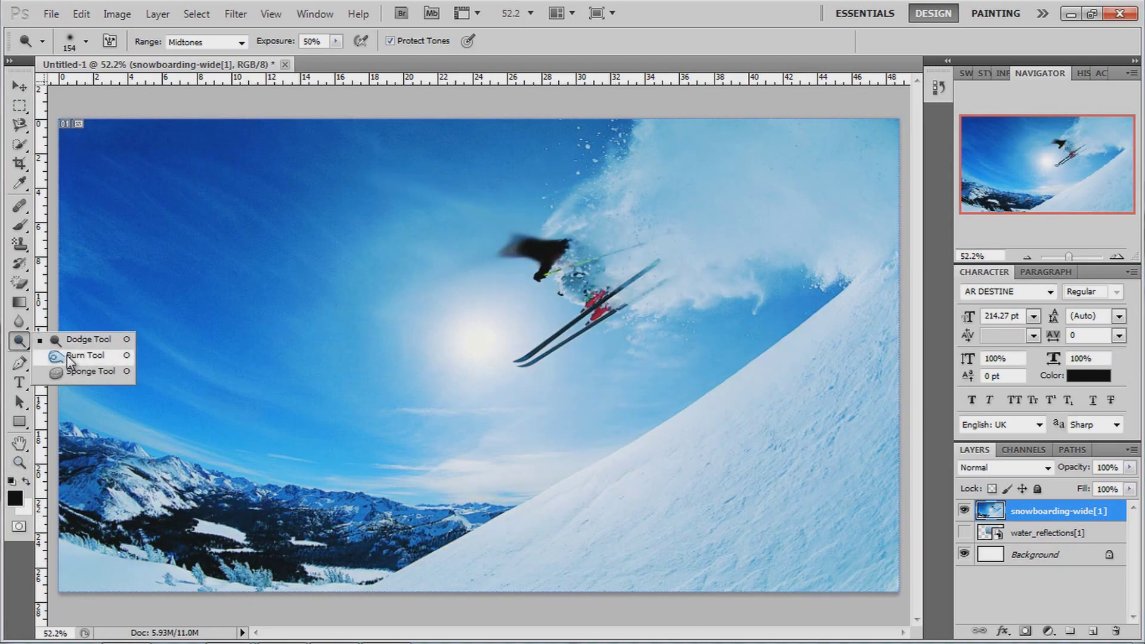
pyautogui.click(84, 355)
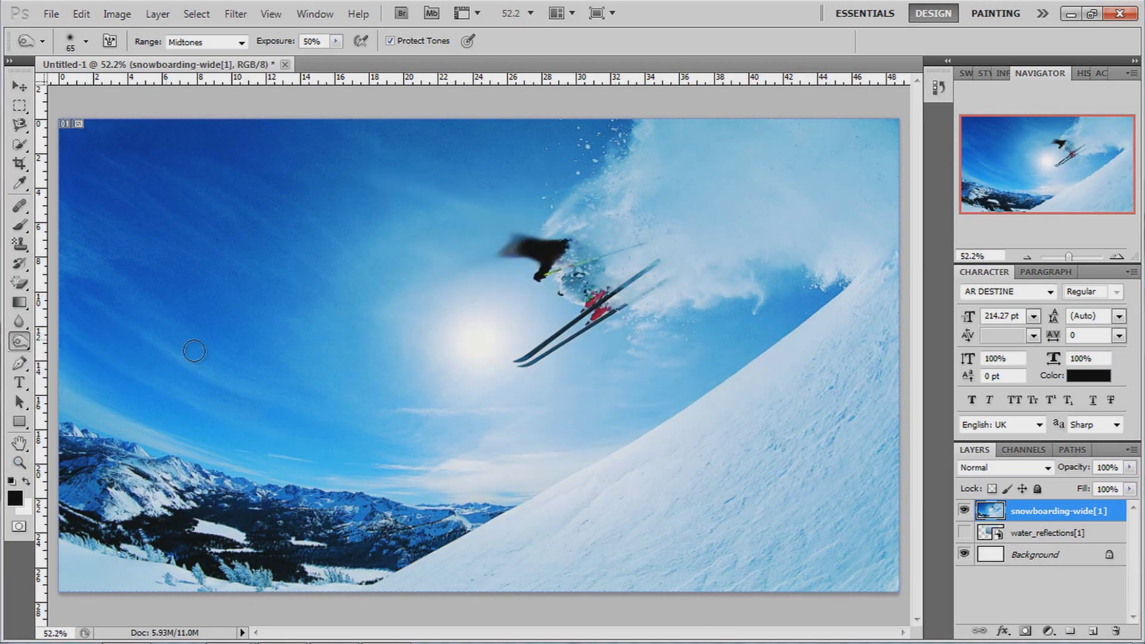
pyautogui.rightClick(18, 344)
pyautogui.click(84, 342)
pyautogui.rightClick(30, 351)
pyautogui.click(84, 369)
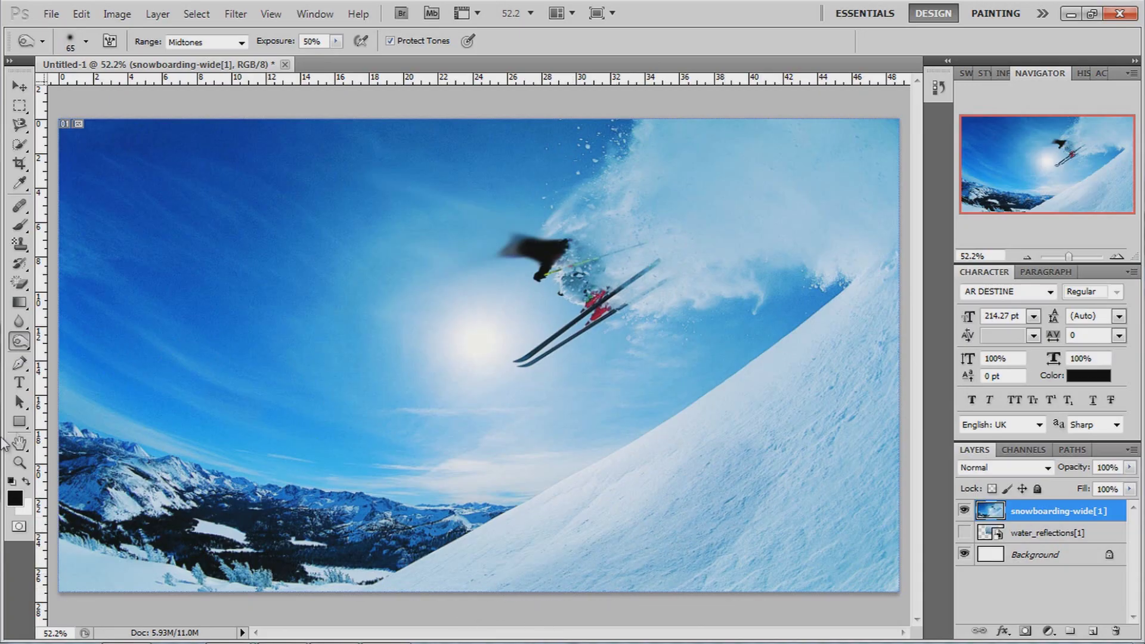
pyautogui.rightClick(24, 344)
pyautogui.rightClick(23, 326)
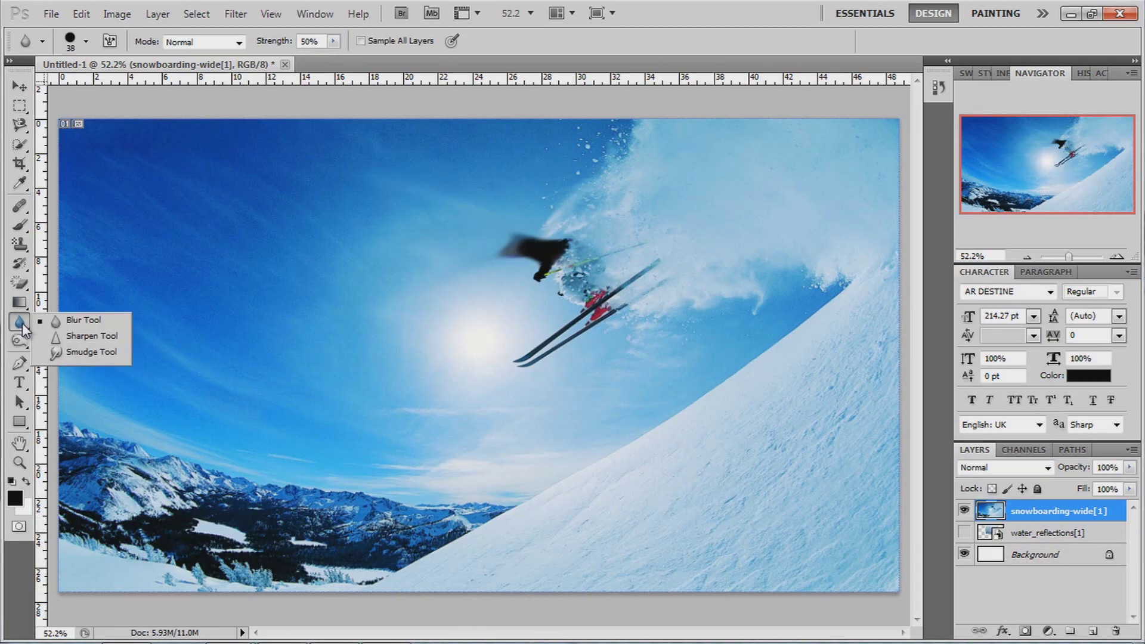
pyautogui.click(72, 322)
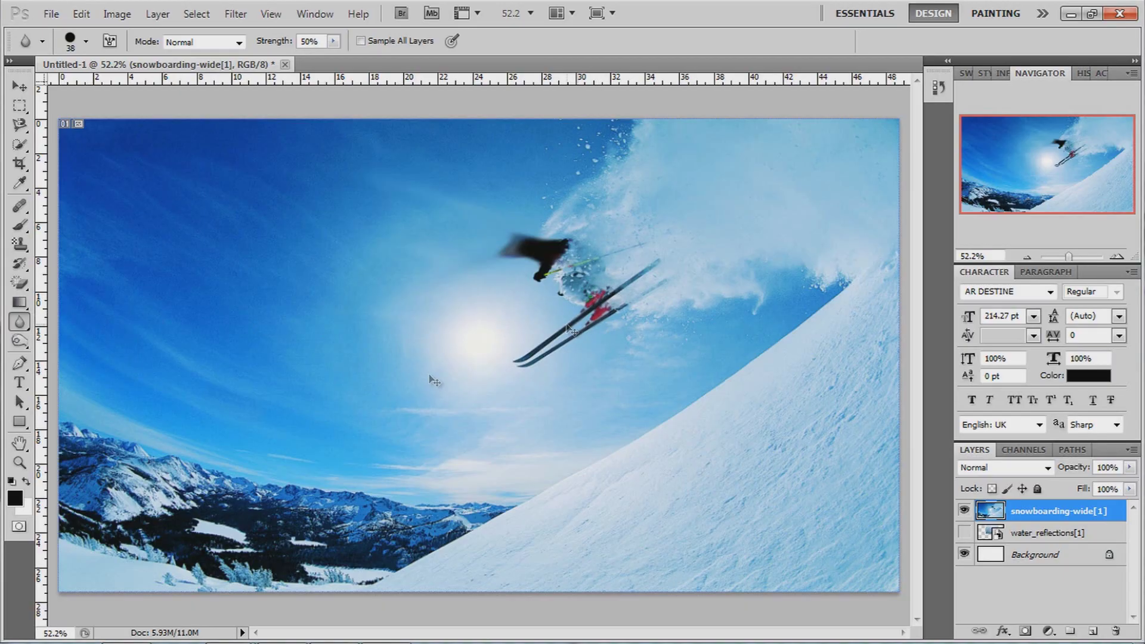
pyautogui.rightClick(19, 341)
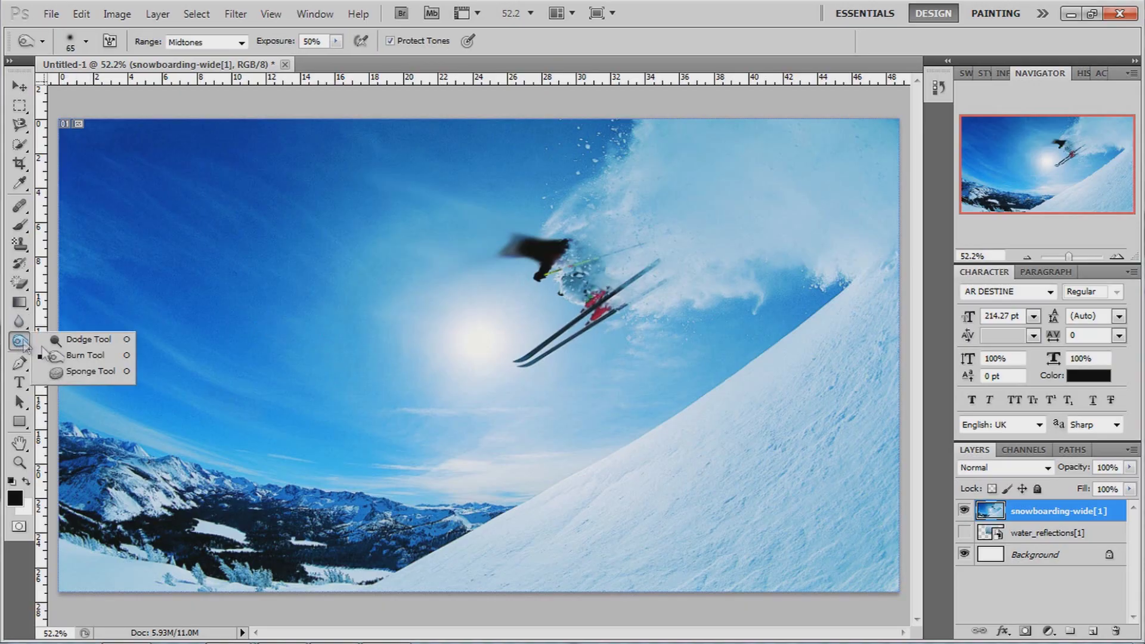
pyautogui.click(75, 361)
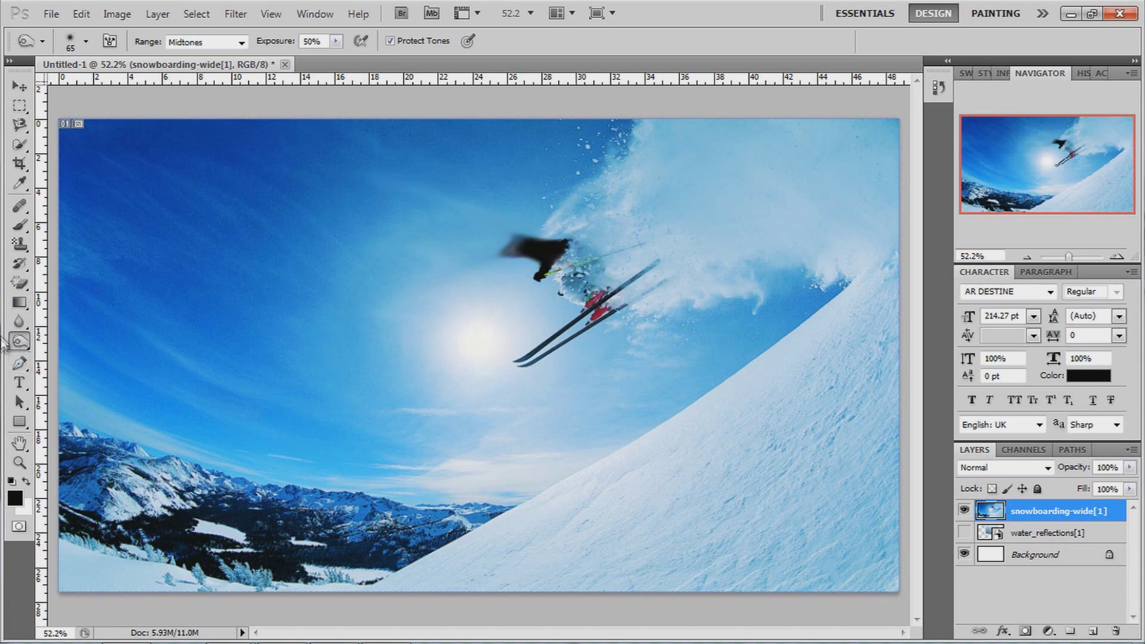
# Step: Desaturate the sky between the skier and the sun with the 65 px Sponge tool at 50% flow
pyautogui.rightClick(19, 341)
pyautogui.click(74, 372)
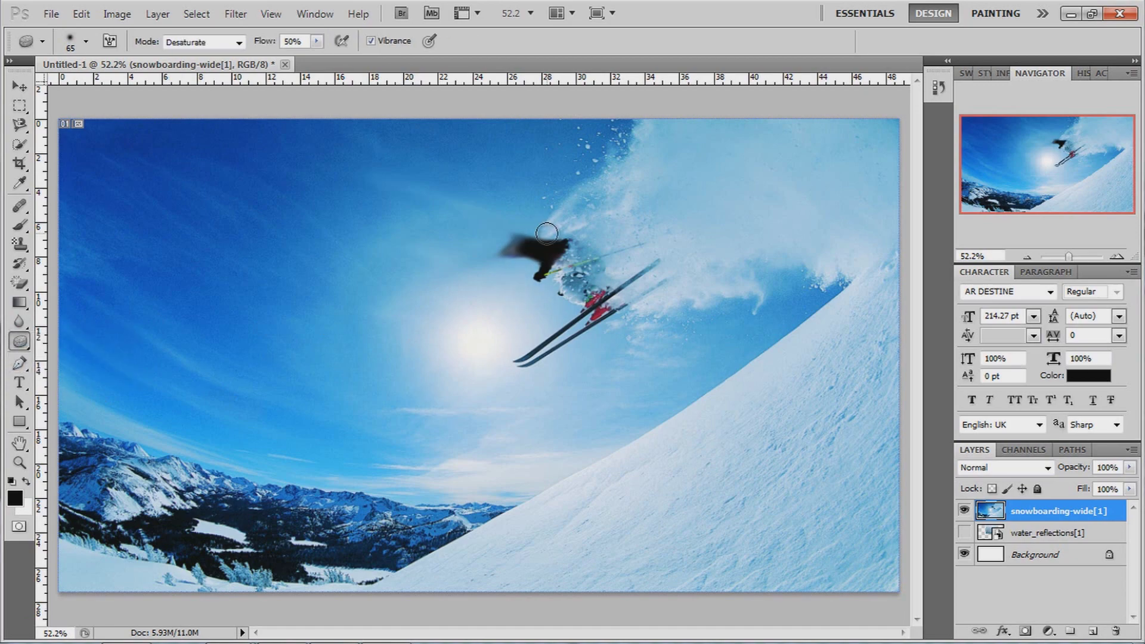
pyautogui.moveTo(534, 302)
pyautogui.mouseDown()
pyautogui.moveTo(535, 222)
pyautogui.moveTo(521, 211)
pyautogui.moveTo(535, 203)
pyautogui.moveTo(530, 242)
pyautogui.moveTo(486, 293)
pyautogui.moveTo(490, 262)
pyautogui.moveTo(450, 296)
pyautogui.moveTo(517, 237)
pyautogui.moveTo(508, 302)
pyautogui.moveTo(561, 292)
pyautogui.moveTo(682, 317)
pyautogui.moveTo(657, 293)
pyautogui.moveTo(717, 279)
pyautogui.moveTo(603, 297)
pyautogui.moveTo(661, 299)
pyautogui.moveTo(571, 314)
pyautogui.moveTo(586, 296)
pyautogui.moveTo(538, 331)
pyautogui.moveTo(540, 315)
pyautogui.moveTo(647, 244)
pyautogui.moveTo(559, 218)
pyautogui.moveTo(458, 293)
pyautogui.moveTo(421, 274)
pyautogui.moveTo(427, 296)
pyautogui.mouseUp()
# Step: Draw a closed curved path with the Pen tool across the blue sky beside the skier
pyautogui.click(15, 366)
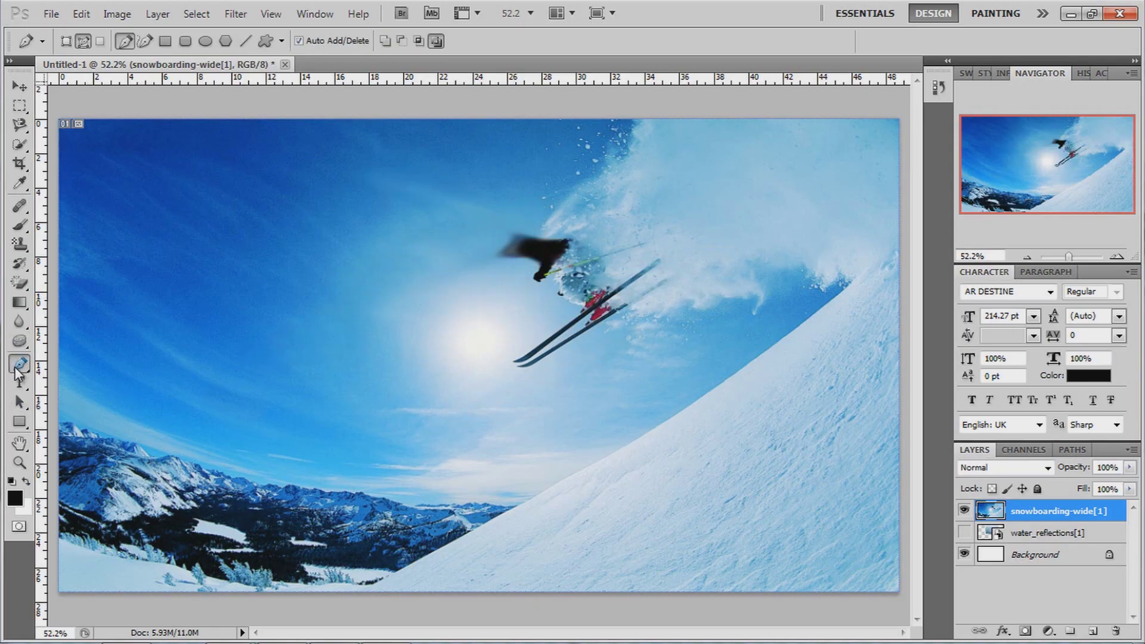
pyautogui.click(16, 371)
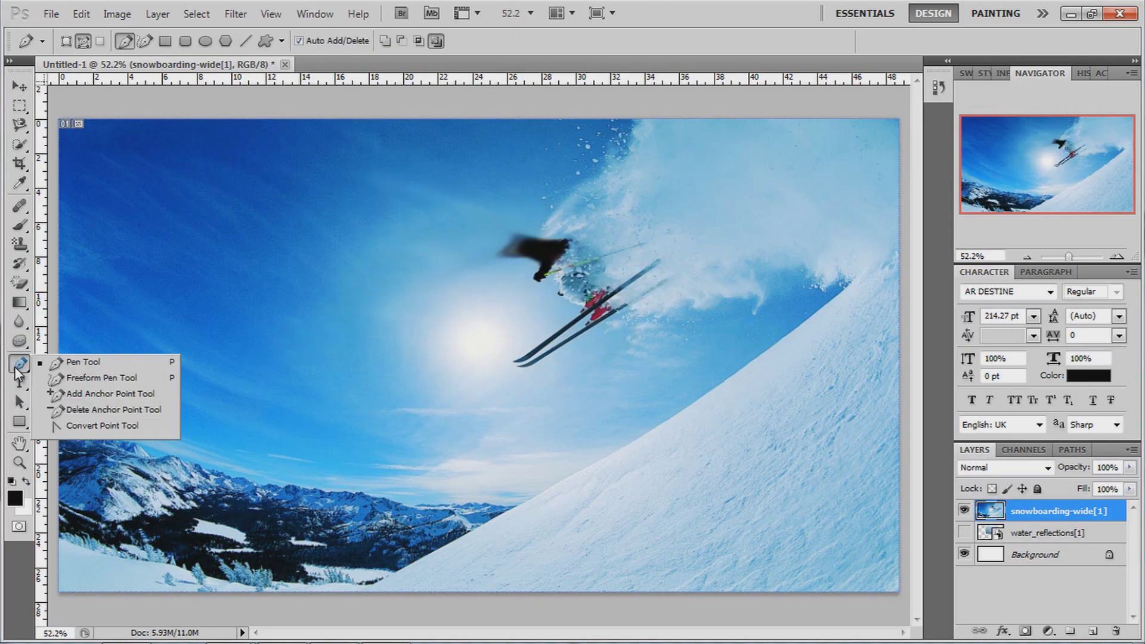
pyautogui.click(80, 362)
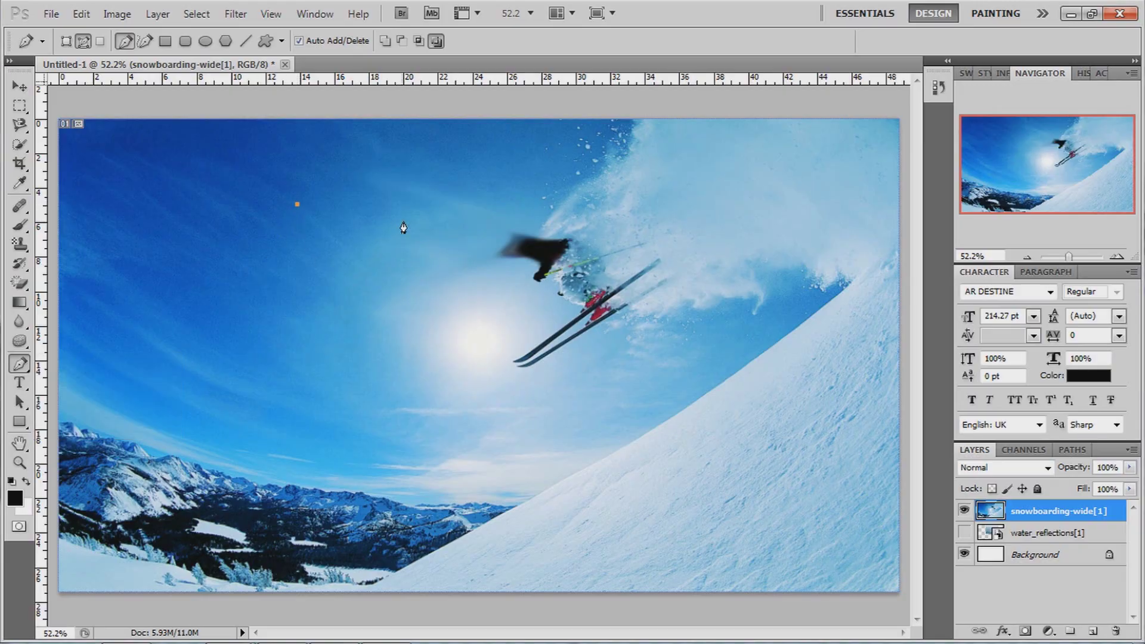
pyautogui.moveTo(434, 288); pyautogui.dragTo(483, 191)
pyautogui.moveTo(407, 375); pyautogui.dragTo(356, 438)
pyautogui.moveTo(225, 366); pyautogui.dragTo(175, 240)
pyautogui.moveTo(192, 146); pyautogui.dragTo(298, 213)
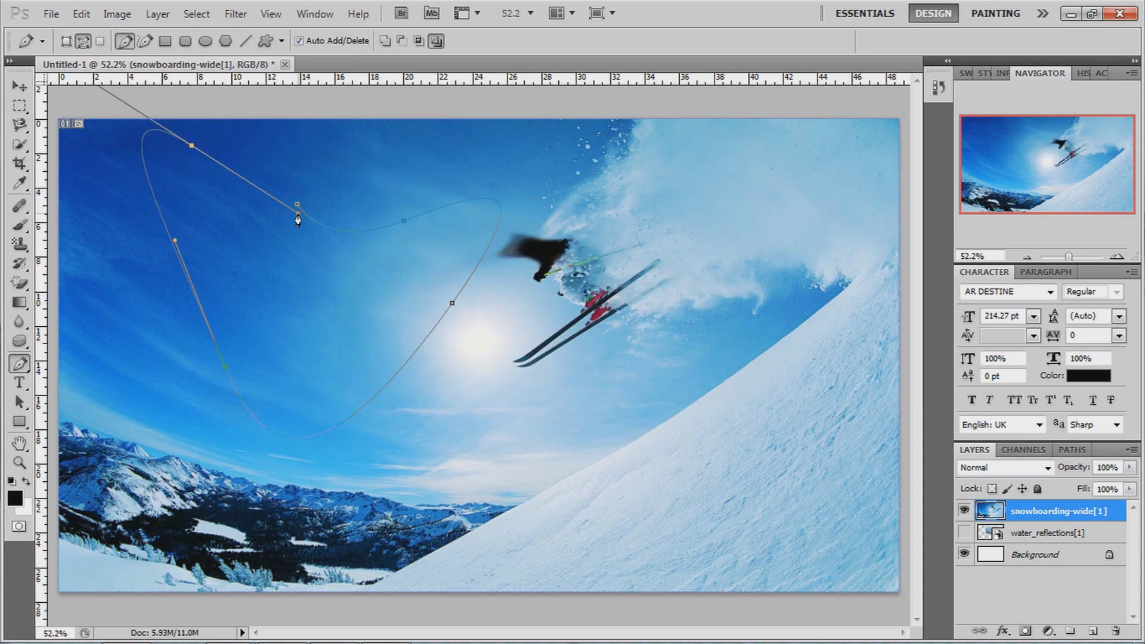
pyautogui.click(297, 209)
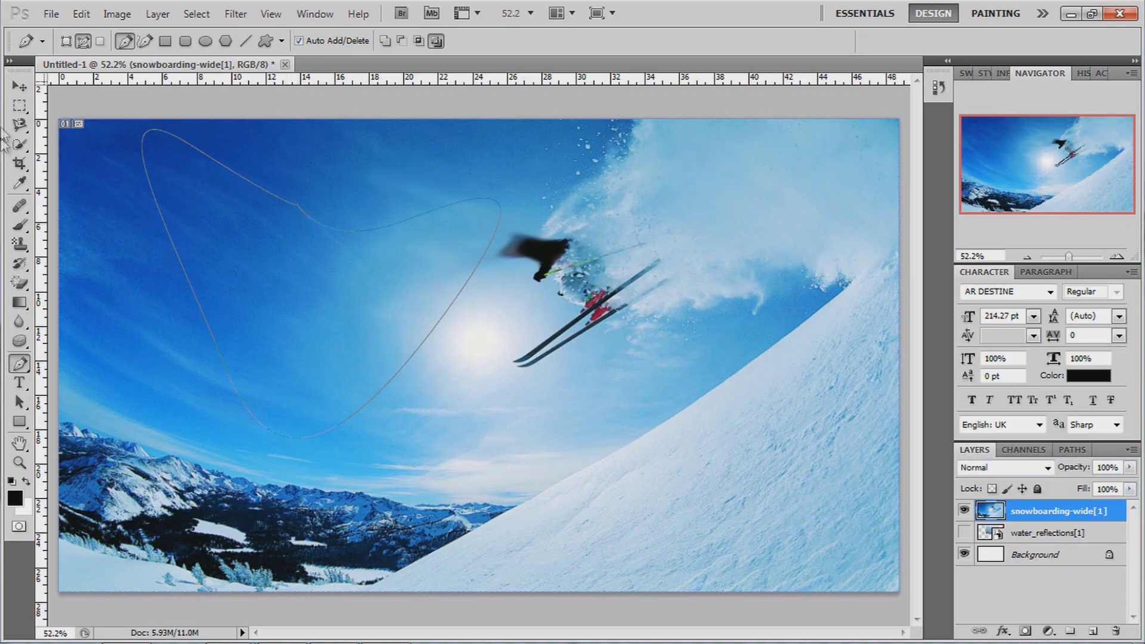
# Step: Try to move the curved Work Path with the Move tool, and undo the move
pyautogui.click(20, 87)
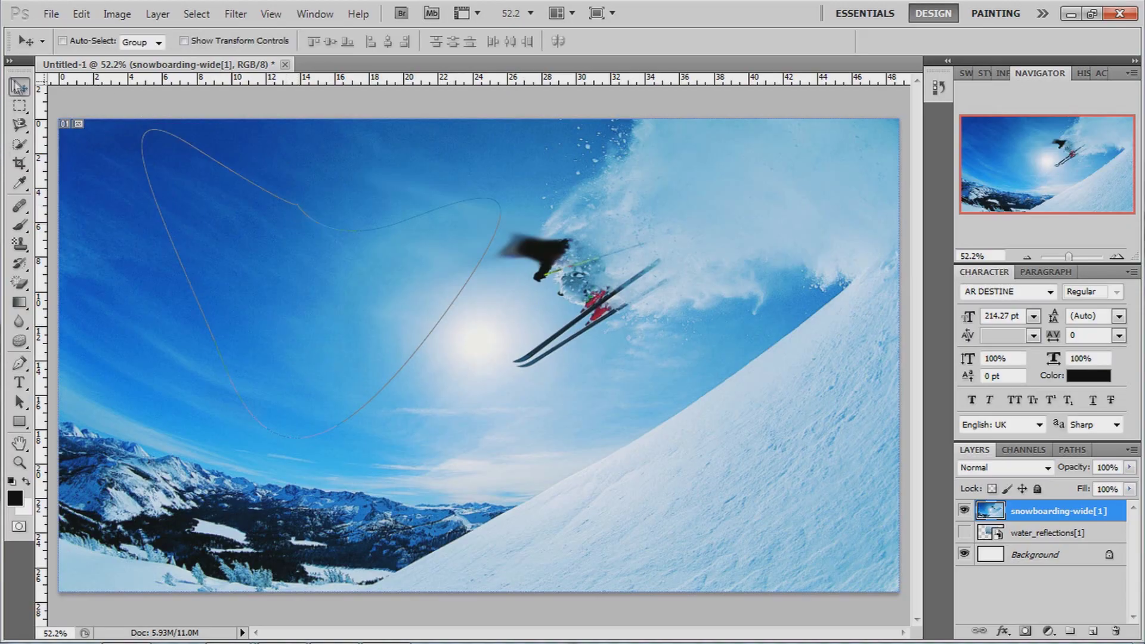
pyautogui.click(1071, 450)
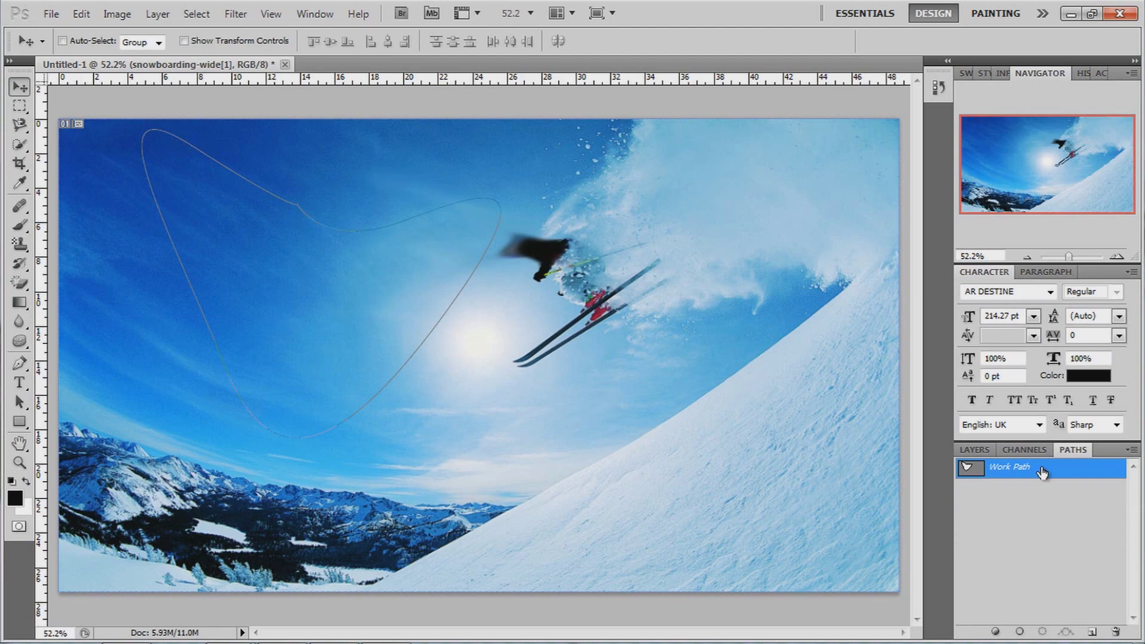
pyautogui.moveTo(256, 258); pyautogui.dragTo(793, 391)
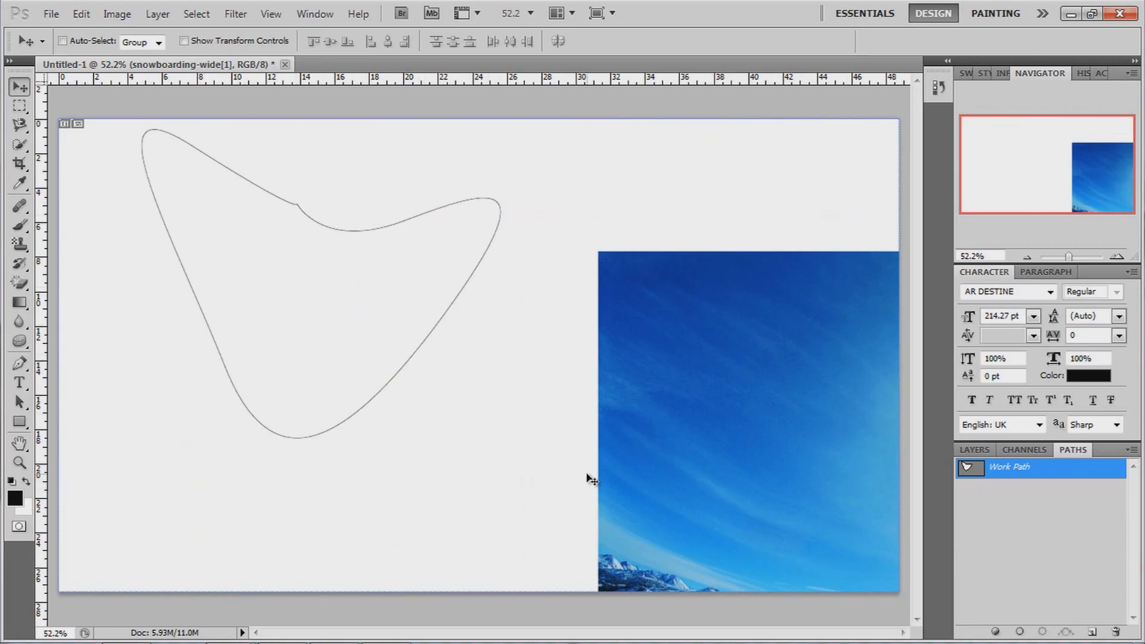
pyautogui.hotkey('ctrl', 'z')
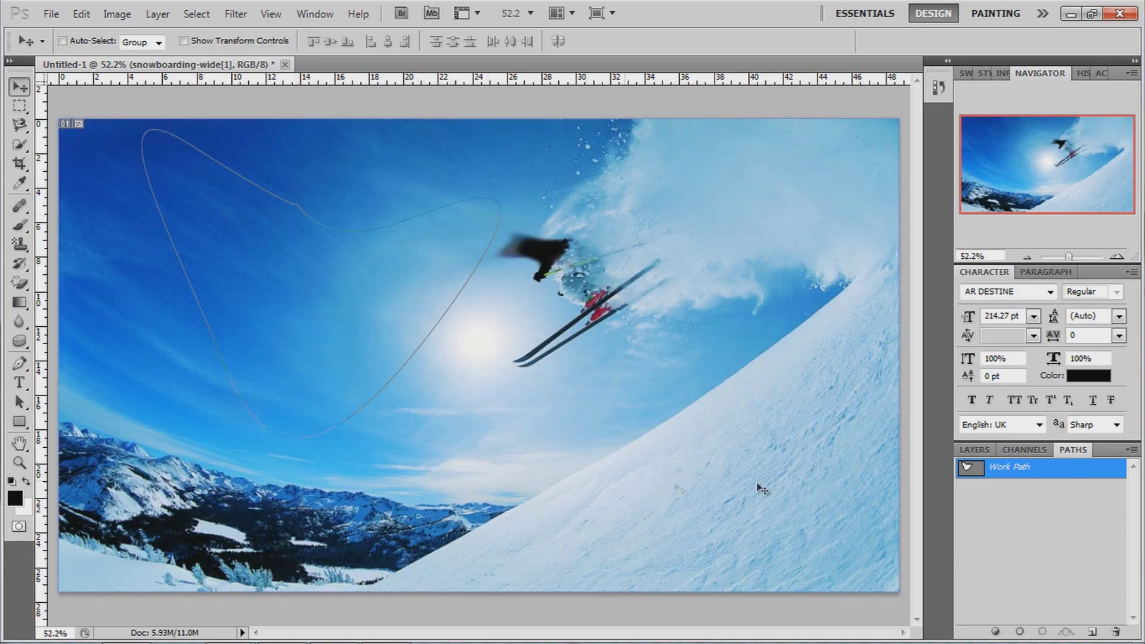
# Step: Fill the Work Path with the foreground color in Normal mode at 100% opacity, and undo the fill
pyautogui.rightClick(1016, 473)
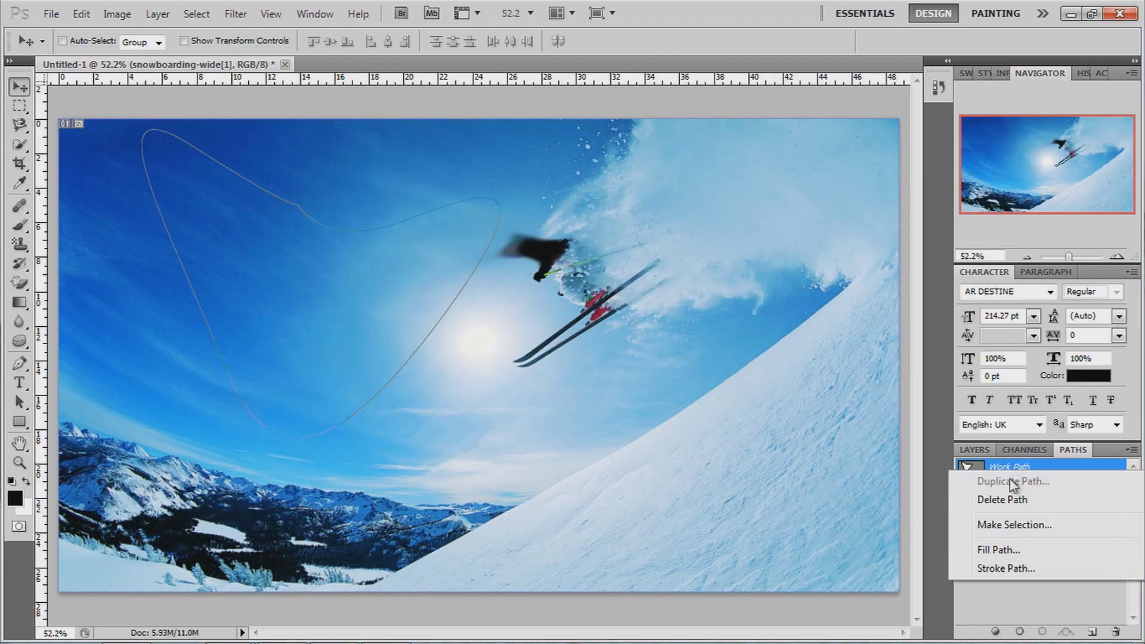
pyautogui.click(1000, 550)
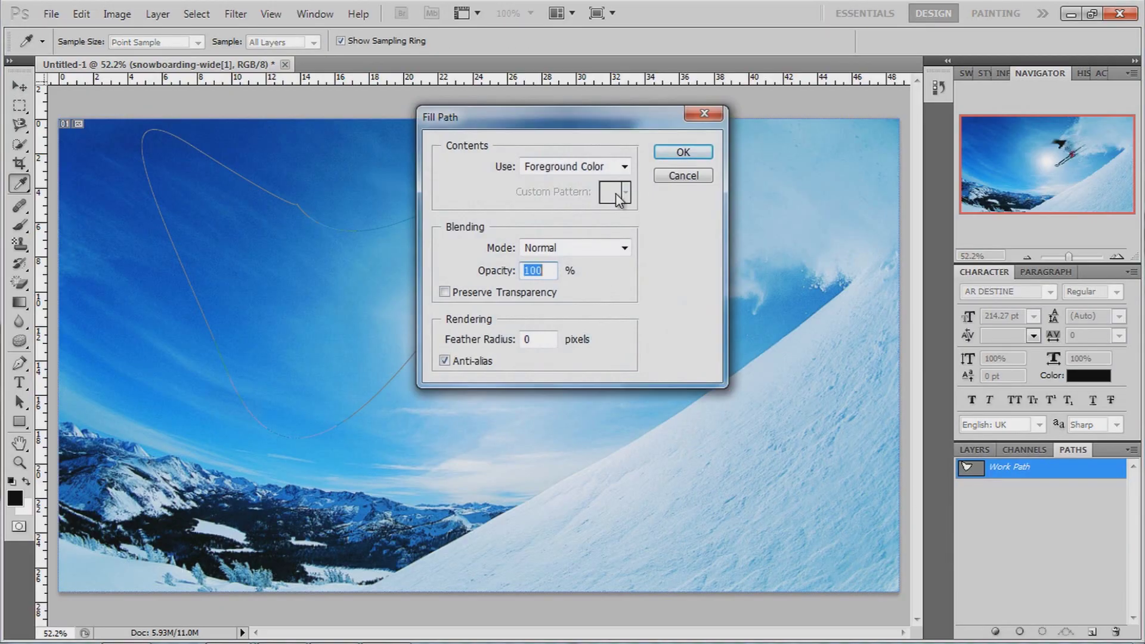
pyautogui.click(683, 152)
pyautogui.press('v')
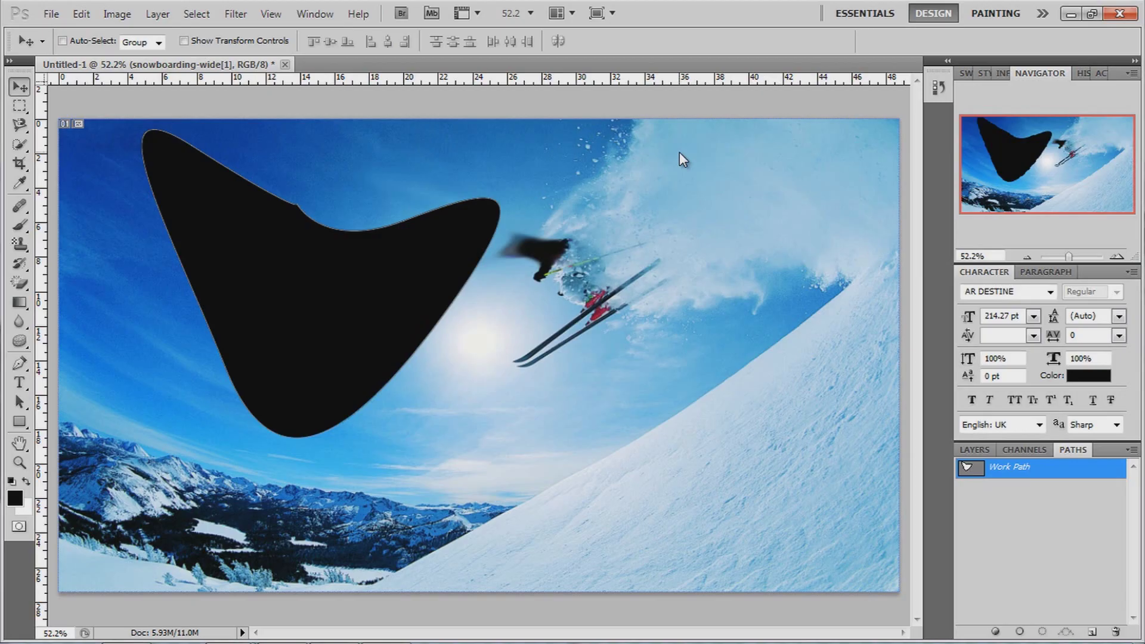
pyautogui.hotkey('ctrl', 'z')
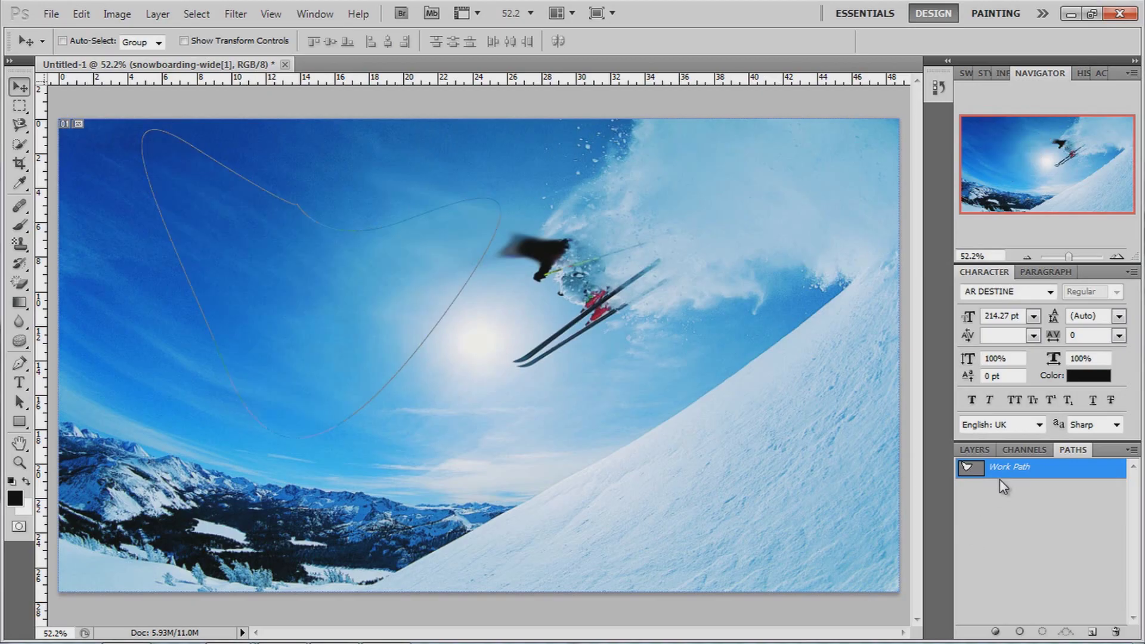
# Step: Stroke the Work Path with the Brush, and undo the stroke
pyautogui.rightClick(1000, 479)
pyautogui.click(1000, 577)
pyautogui.click(652, 218)
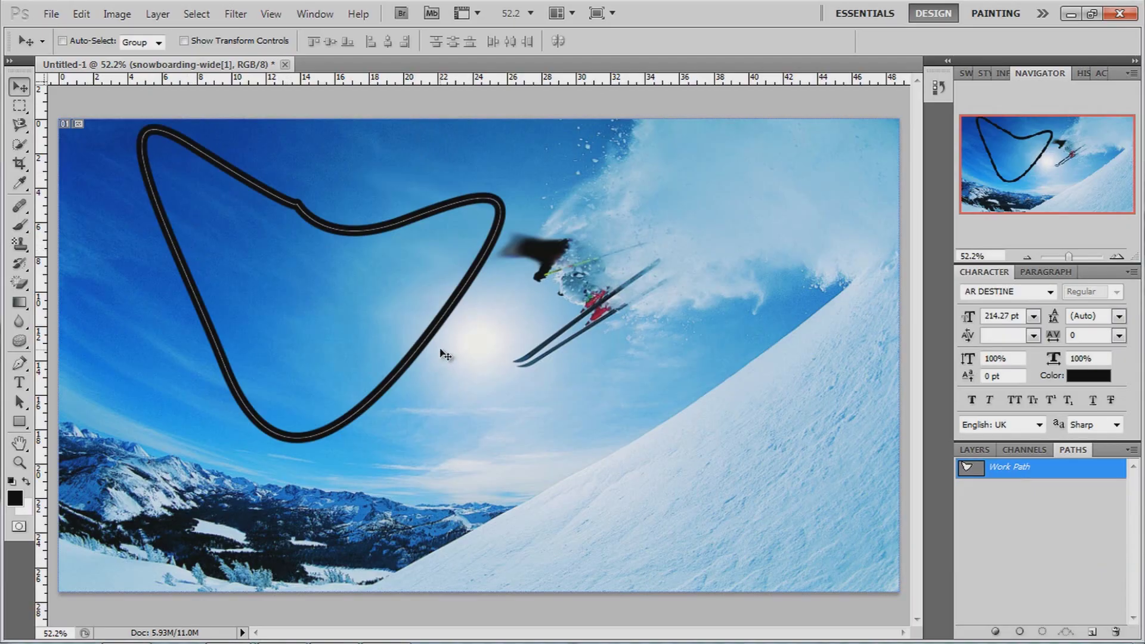
pyautogui.hotkey('ctrl', 'z')
# Step: Stroke the Work Path with the Pencil as the stroke tool
pyautogui.rightClick(1036, 479)
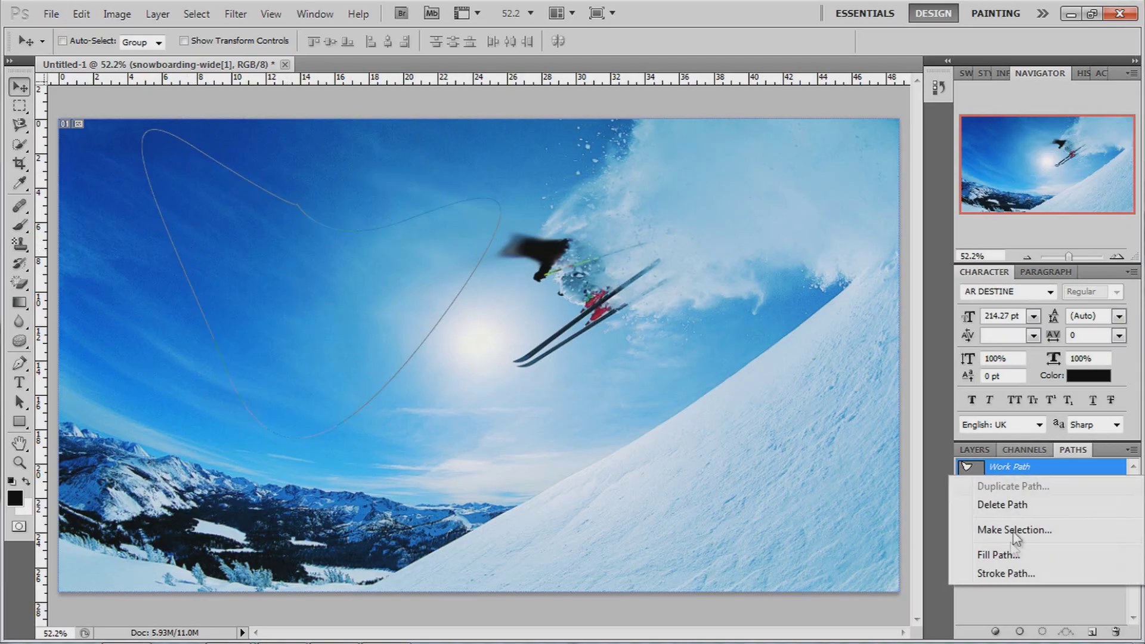
pyautogui.click(1007, 574)
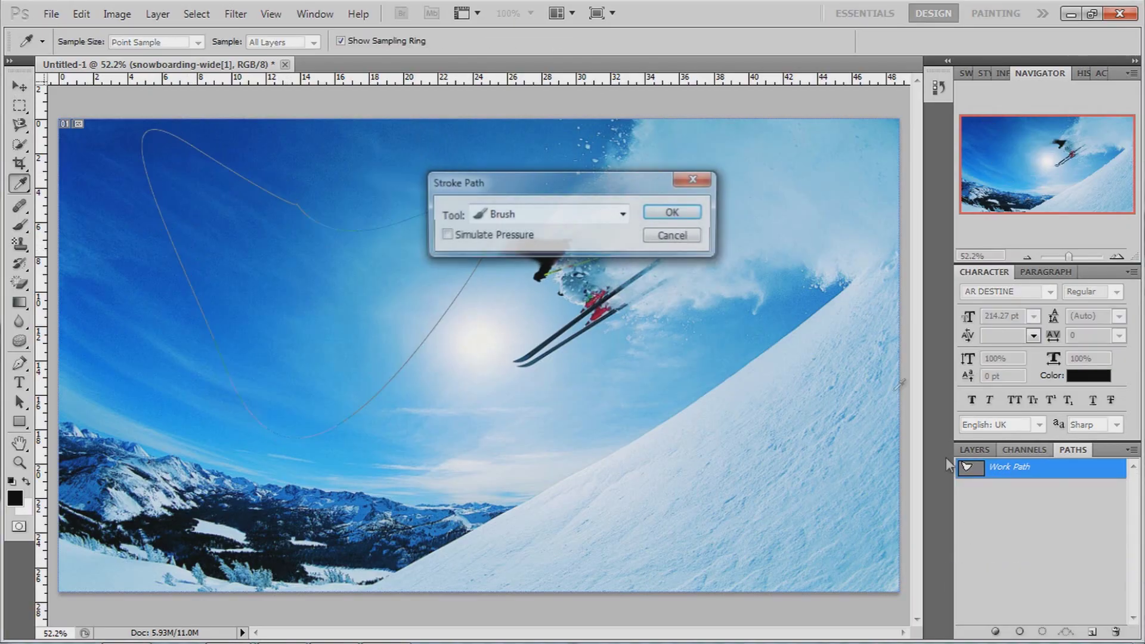
pyautogui.click(621, 214)
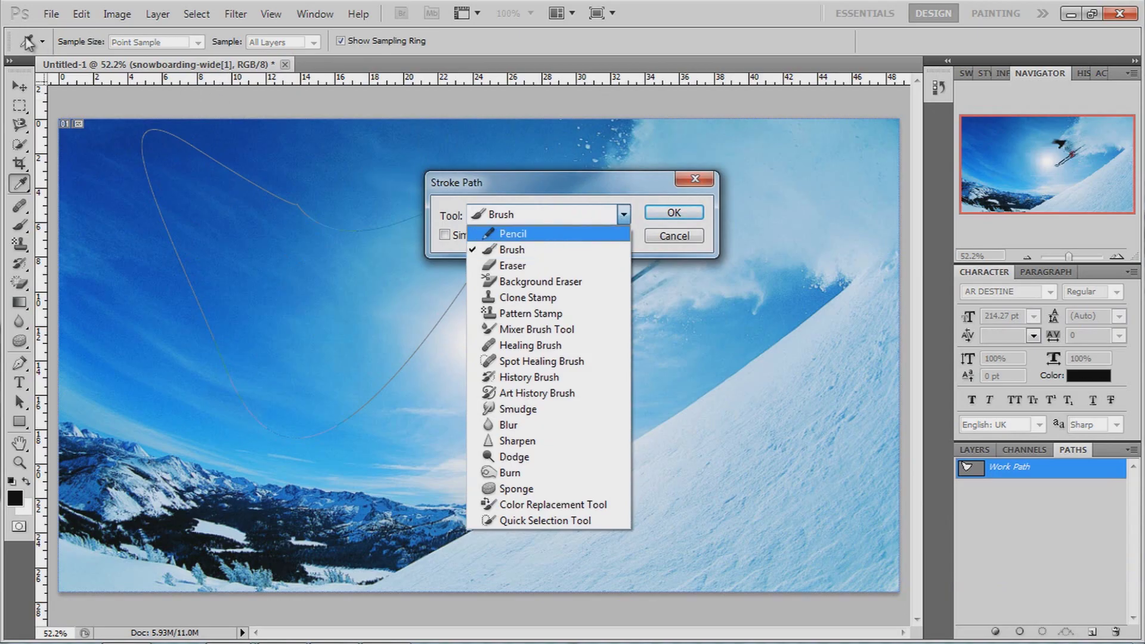
pyautogui.click(514, 234)
pyautogui.click(671, 214)
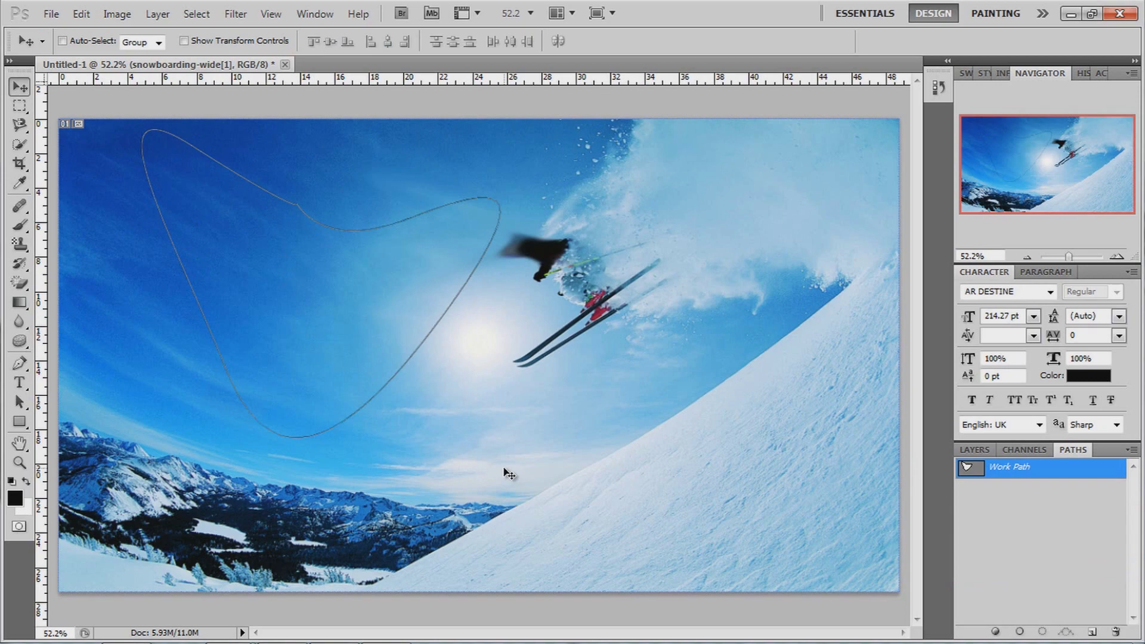
# Step: Delete the curved Work Path and return to the layer list
pyautogui.rightClick(1008, 475)
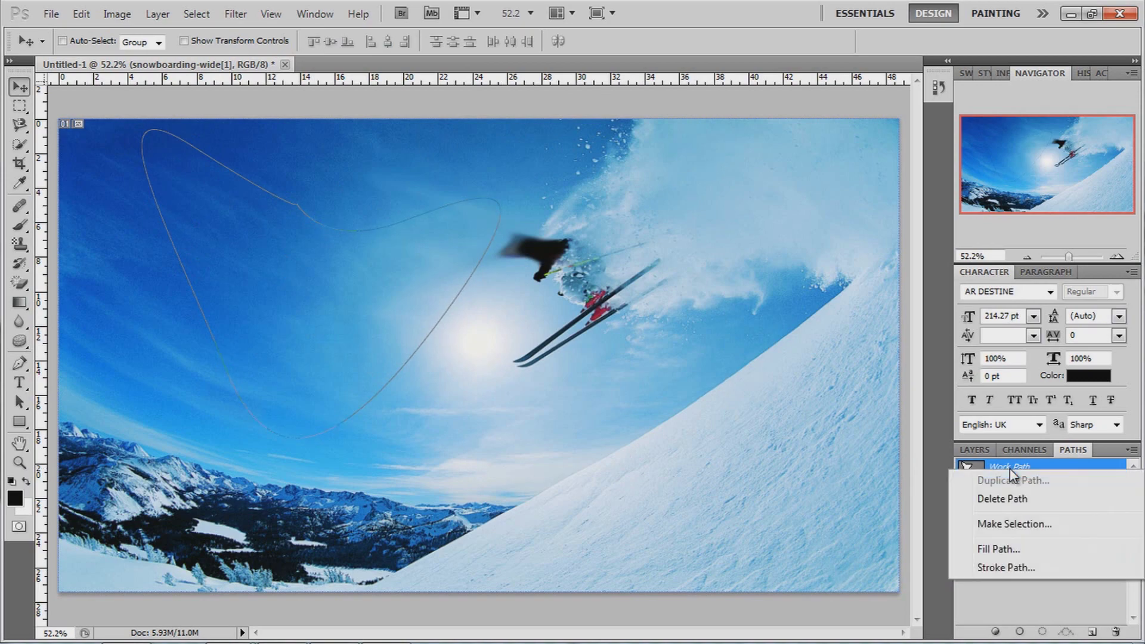
pyautogui.click(1050, 501)
pyautogui.click(975, 451)
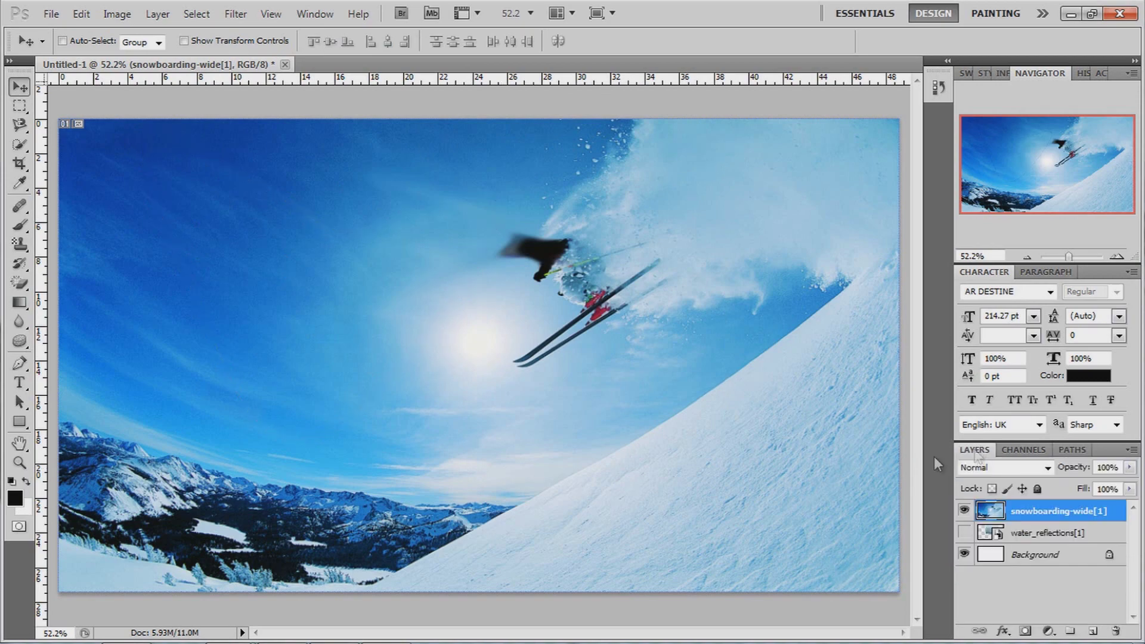
# Step: Draw a small triangular path in the sky with the Pen tool and hide the snowboarding-wide[1] layer
pyautogui.click(19, 364)
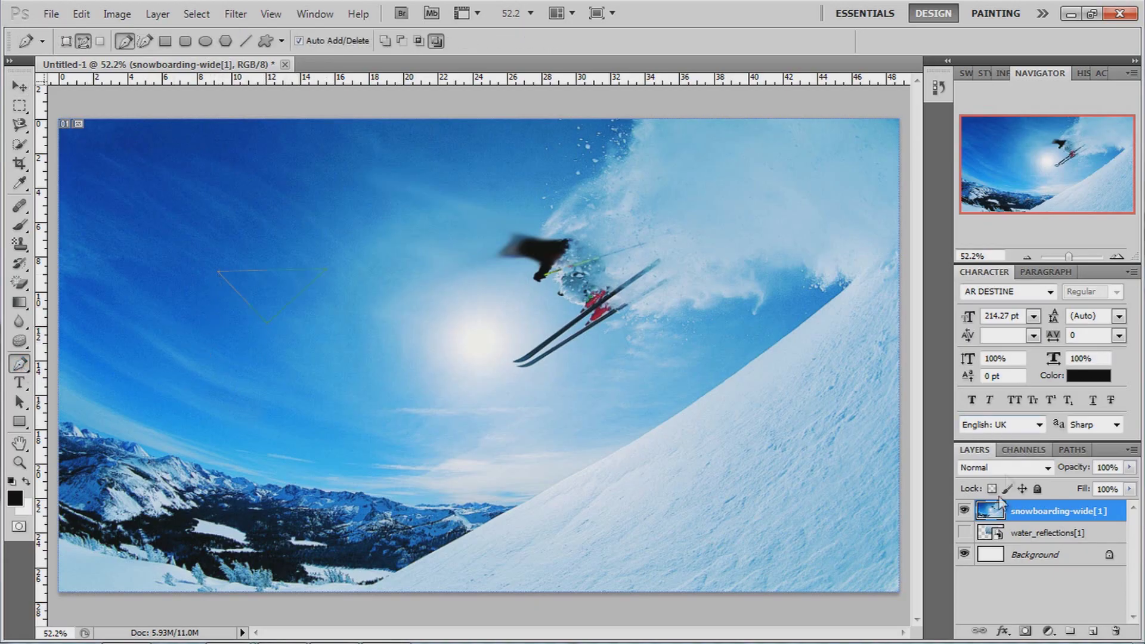
pyautogui.click(964, 511)
# Step: Draw a closed rounded path around the triangle with the Freeform Pen tool
pyautogui.rightClick(19, 364)
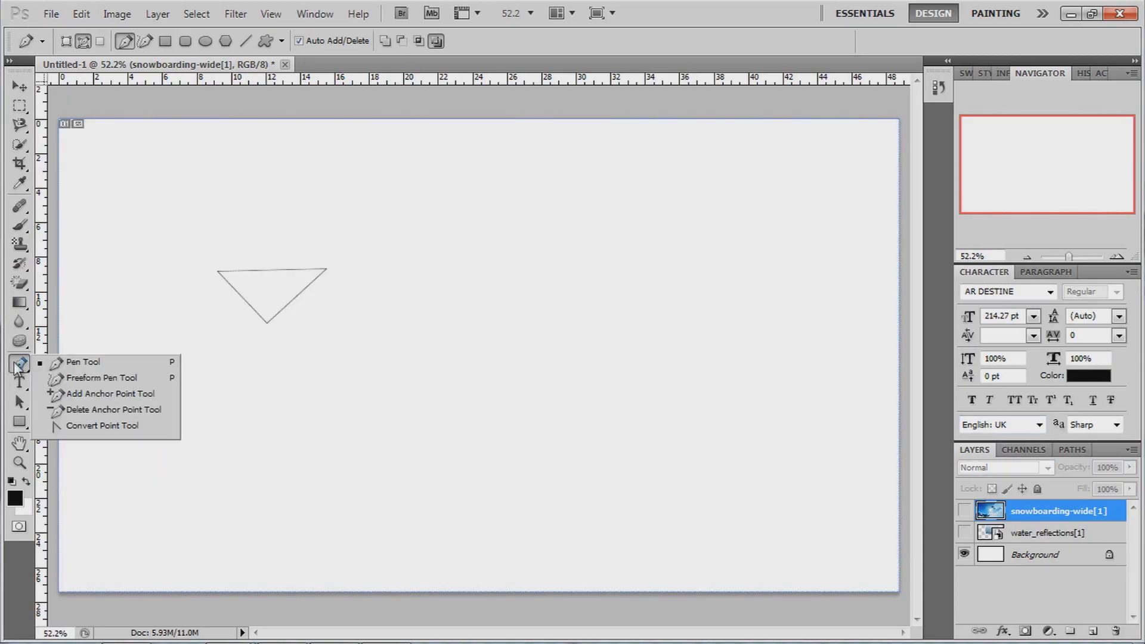
pyautogui.click(102, 378)
pyautogui.moveTo(300, 220)
pyautogui.mouseDown()
pyautogui.moveTo(164, 354)
pyautogui.moveTo(327, 375)
pyautogui.moveTo(389, 334)
pyautogui.moveTo(404, 269)
pyautogui.mouseUp()
# Step: Add anchor points to the triangle's sides with the Add Anchor Point tool and bend the sides into curves
pyautogui.rightClick(22, 366)
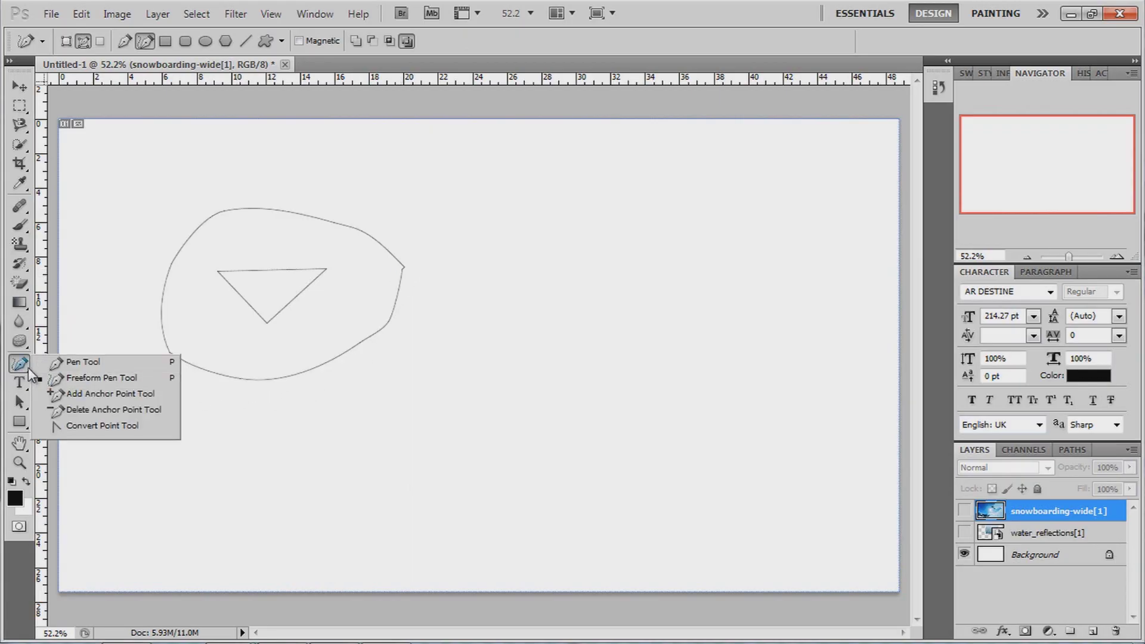
pyautogui.click(74, 395)
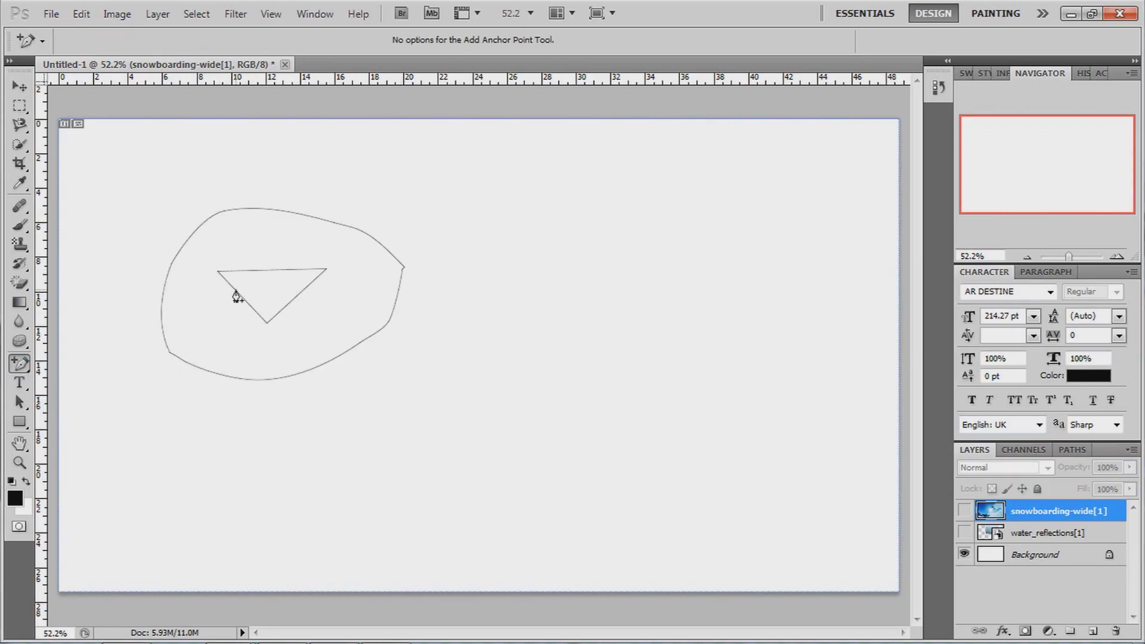
pyautogui.moveTo(236, 298); pyautogui.dragTo(213, 317)
pyautogui.moveTo(274, 240); pyautogui.dragTo(259, 279)
pyautogui.click(292, 300)
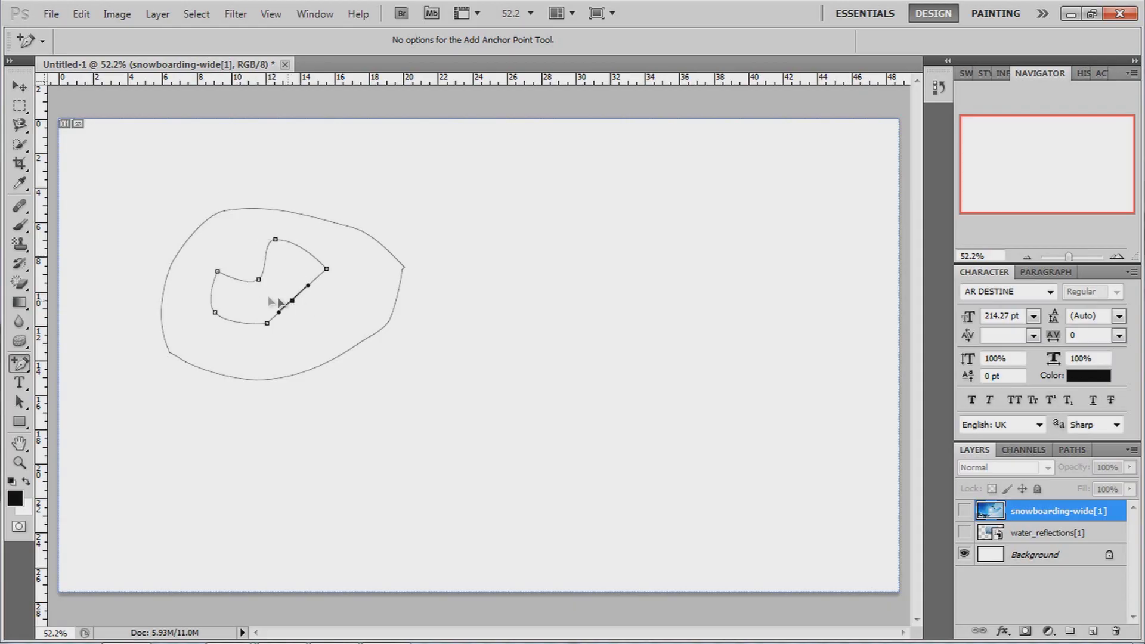
# Step: Add an anchor point on the outer path's lower edge, adjust its curve, and pull the neighbouring point outward into a long tip
pyautogui.click(349, 351)
pyautogui.moveTo(355, 353); pyautogui.dragTo(326, 412)
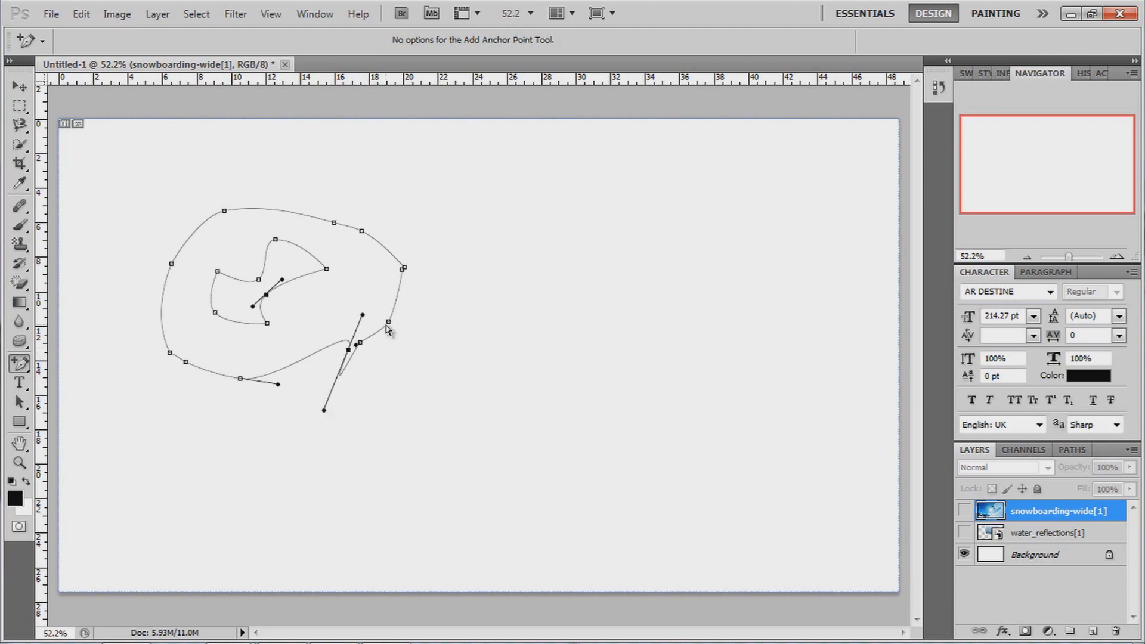
pyautogui.moveTo(388, 323); pyautogui.dragTo(482, 362)
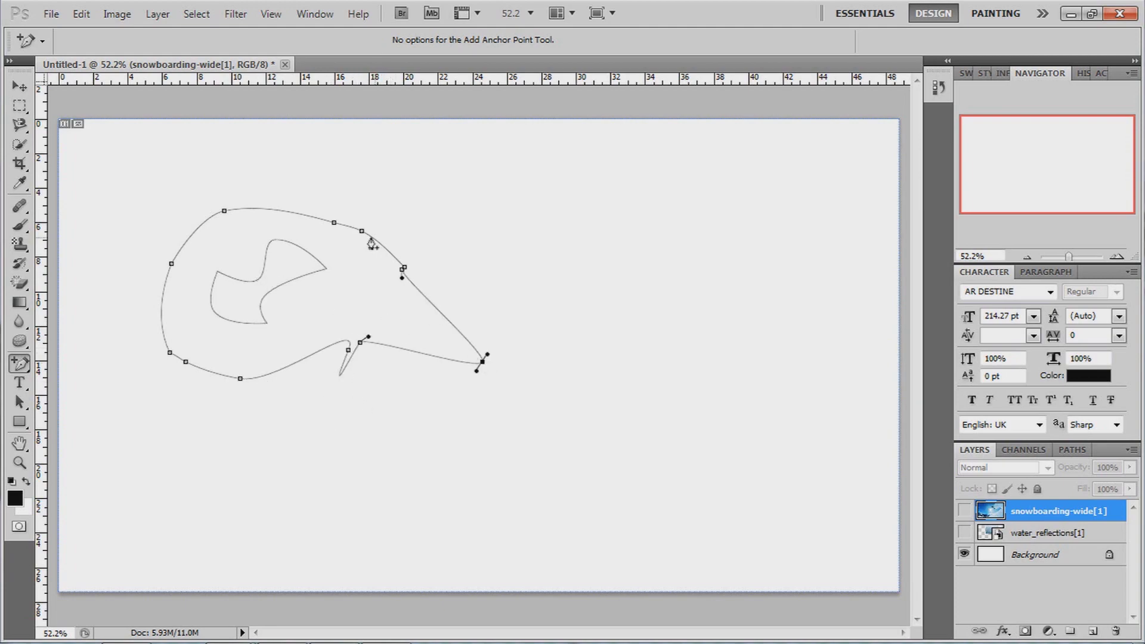
# Step: Pull the outer path's upper-side anchor points outward into a bulge and a second long tip with the Add Anchor Point tool
pyautogui.moveTo(362, 232); pyautogui.dragTo(507, 223)
pyautogui.click(398, 213)
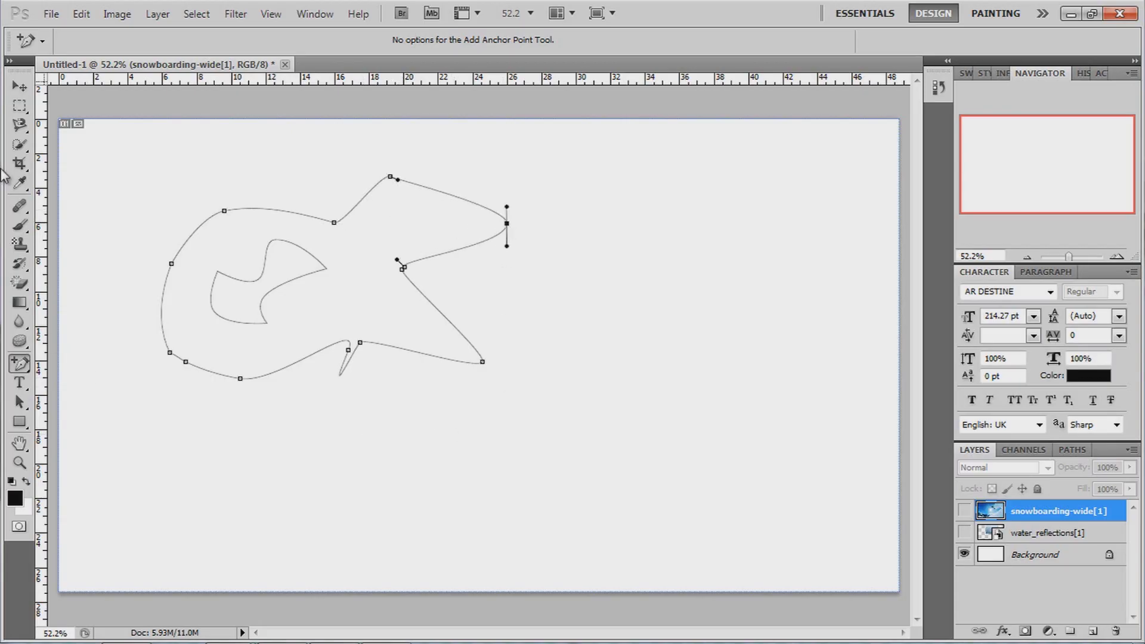
# Step: Remove the outer path's protruding anchor points with the Delete Anchor Point tool, leaving one rounded curve between the upper and lower points
pyautogui.click(20, 363)
pyautogui.click(78, 407)
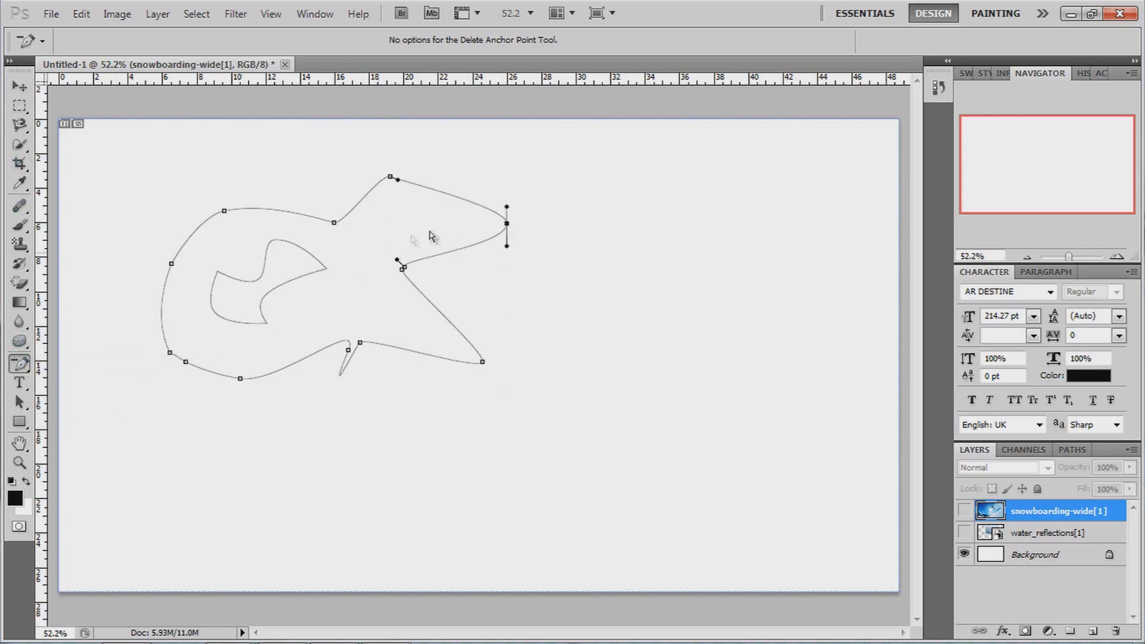
pyautogui.click(506, 225)
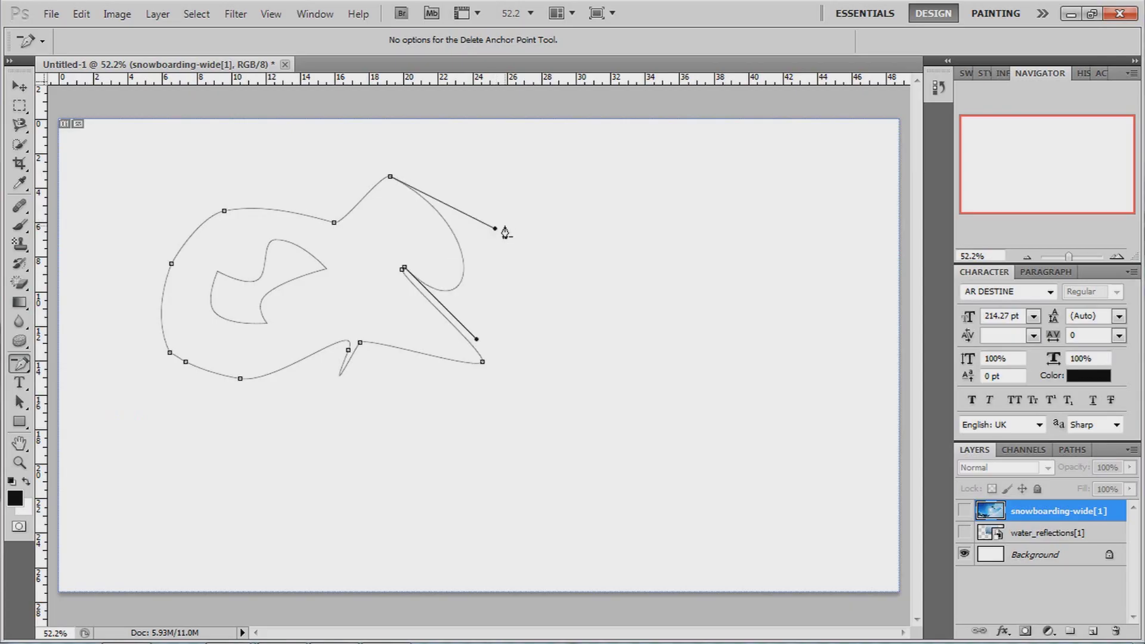
pyautogui.click(404, 268)
pyautogui.click(483, 363)
pyautogui.click(359, 344)
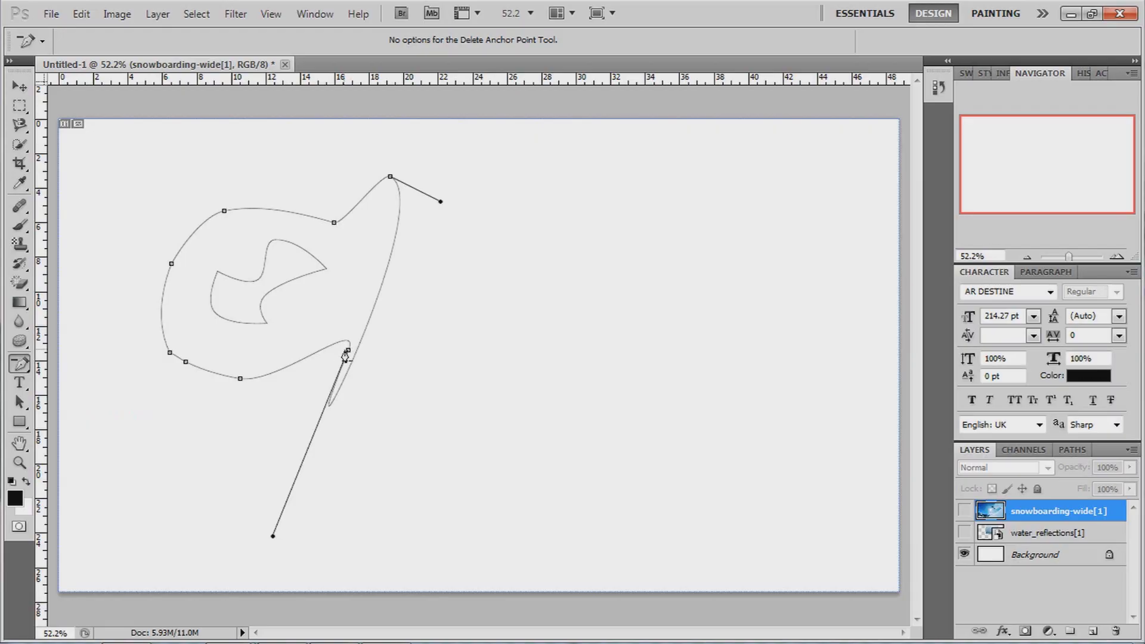
pyautogui.click(349, 351)
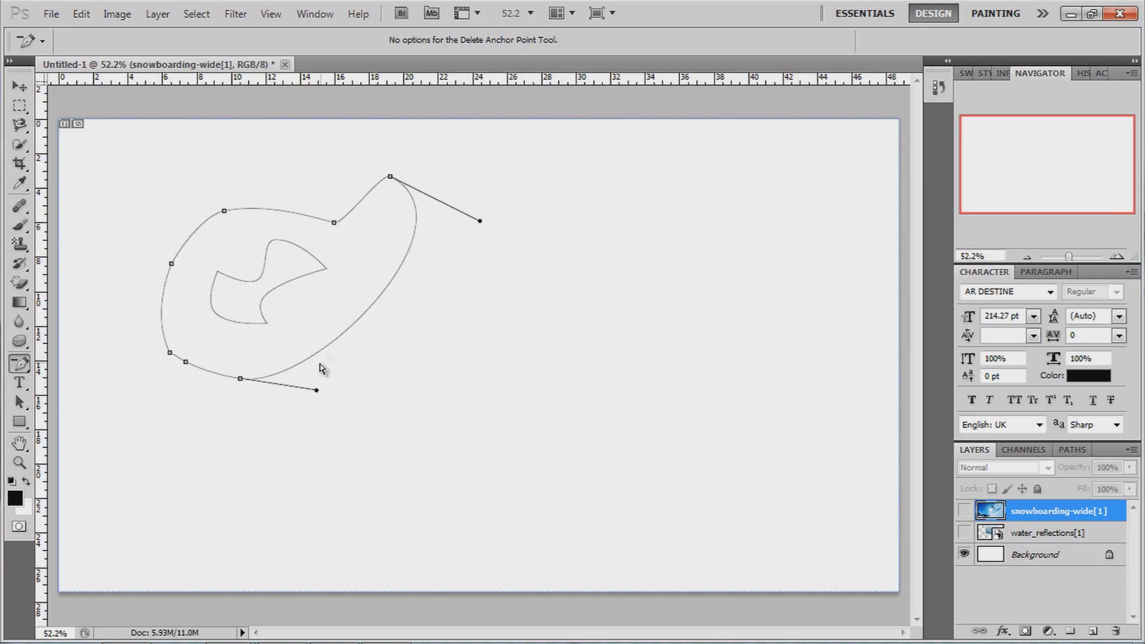
pyautogui.click(390, 179)
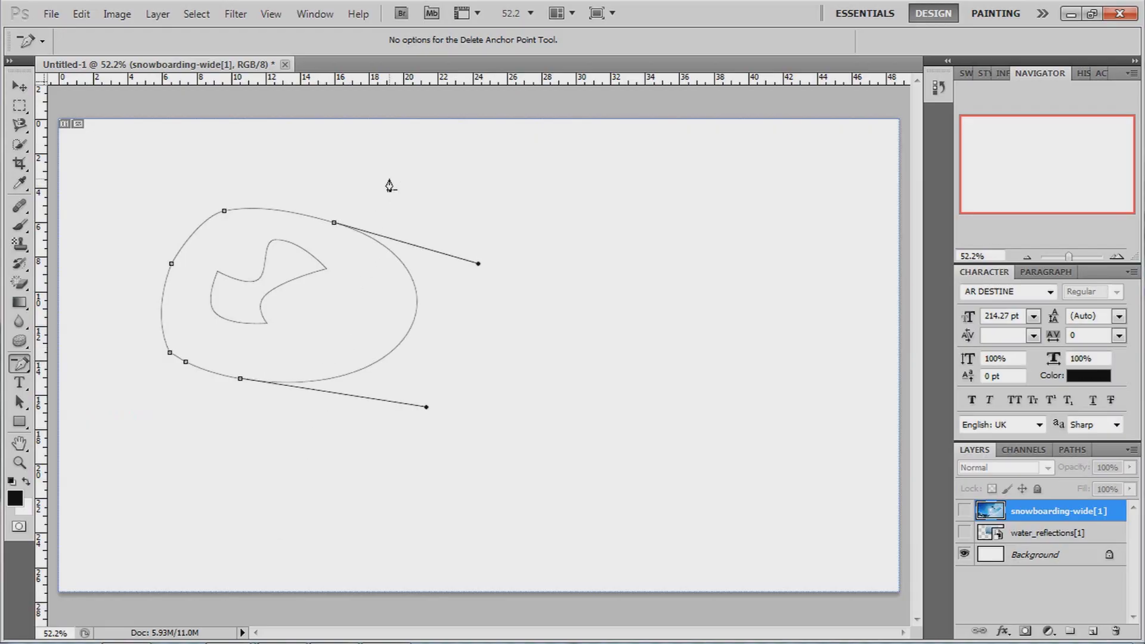
# Step: Reshape the outer path's lower curve by adjusting its bottom anchor point and the curve segment with the Convert Point tool
pyautogui.click(20, 363)
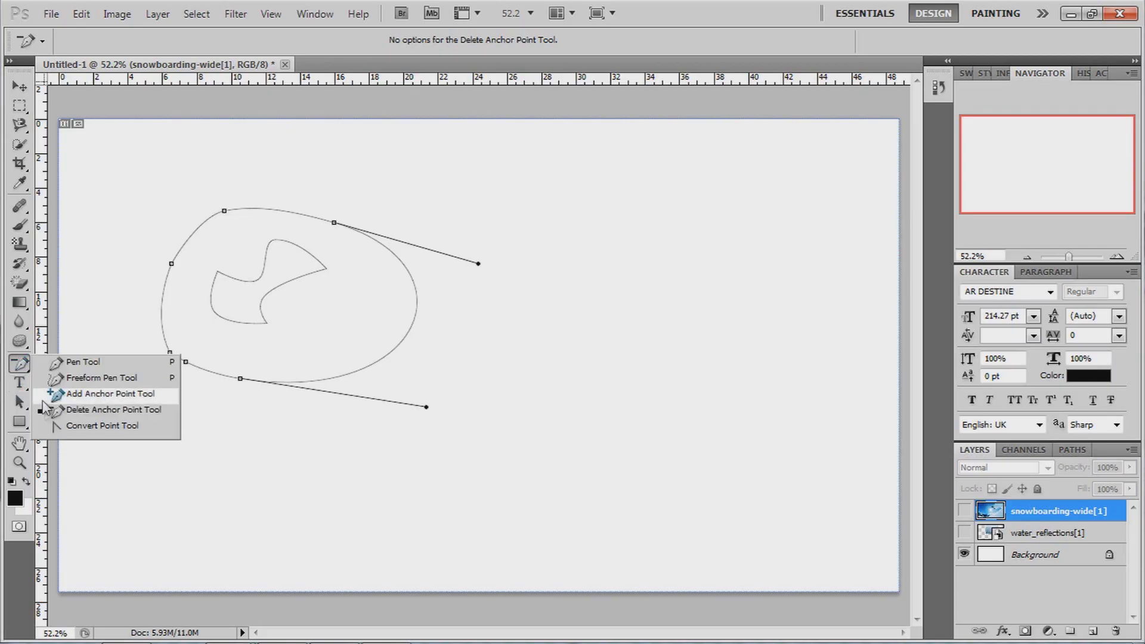
pyautogui.click(89, 426)
pyautogui.moveTo(241, 382); pyautogui.dragTo(307, 338)
pyautogui.click(332, 334)
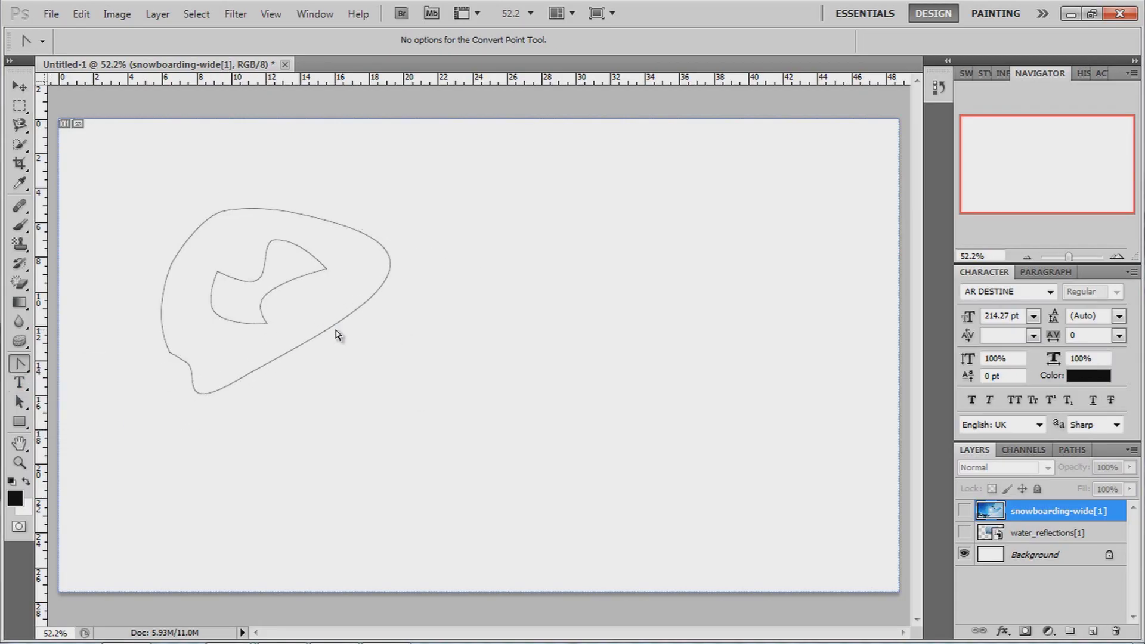
pyautogui.rightClick(21, 363)
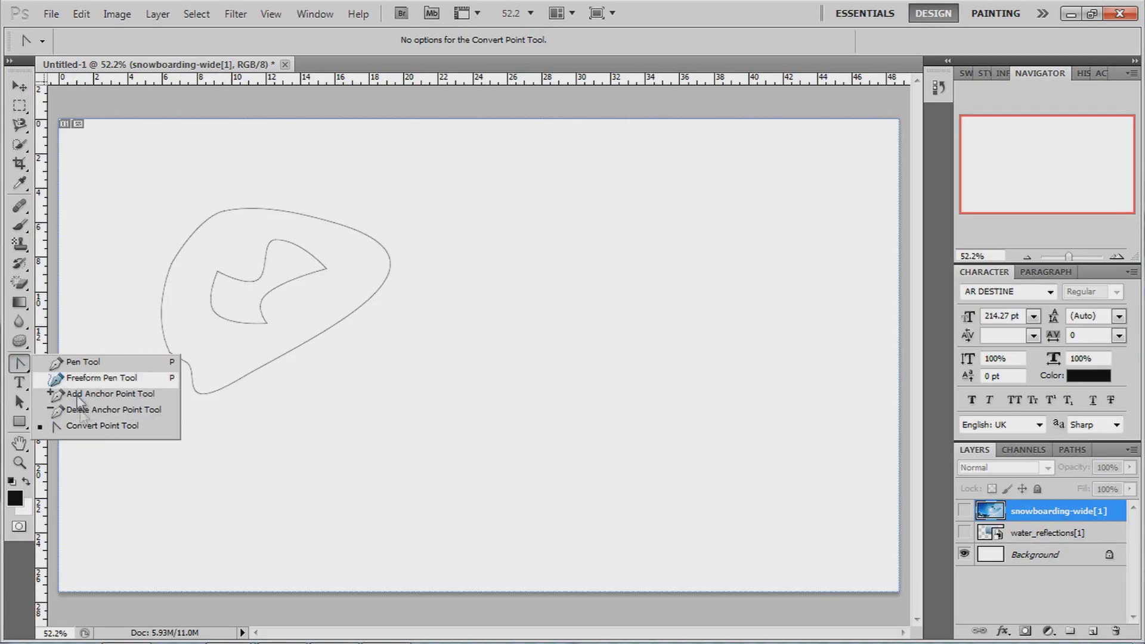
pyautogui.click(94, 431)
pyautogui.moveTo(322, 336); pyautogui.dragTo(365, 316)
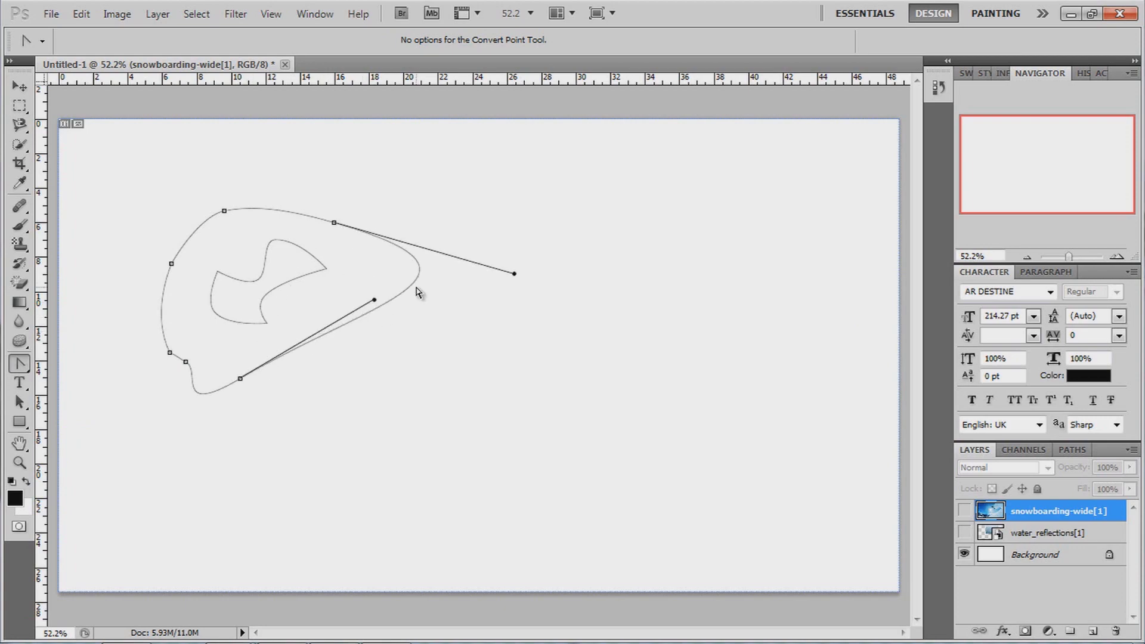
pyautogui.moveTo(419, 284); pyautogui.dragTo(350, 340)
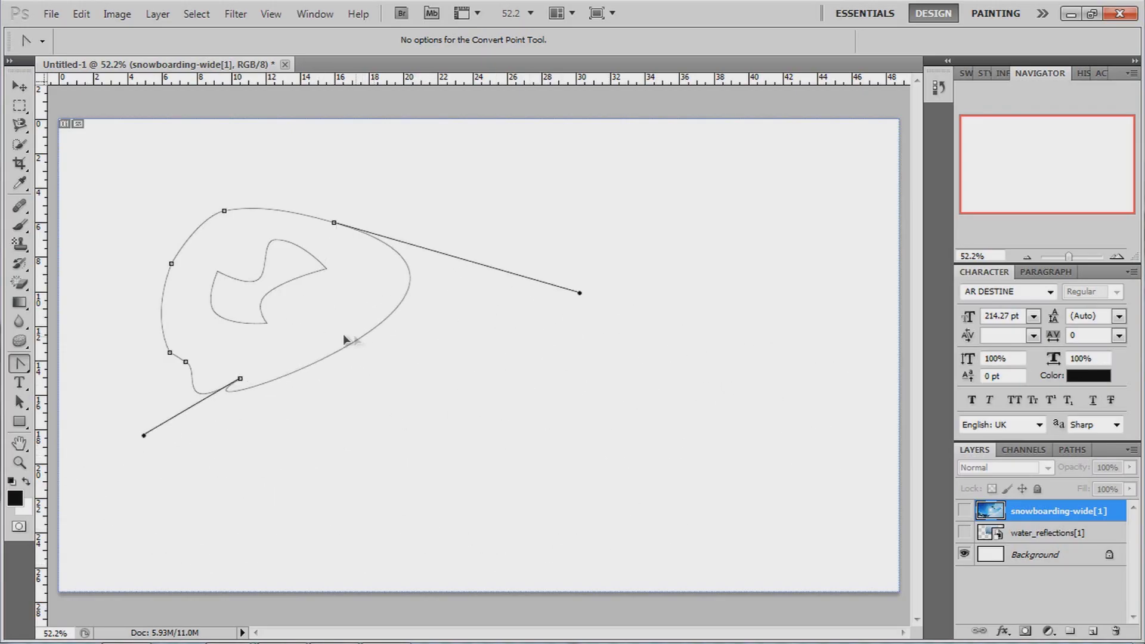
# Step: Delete the Work Path from the document
pyautogui.click(30, 383)
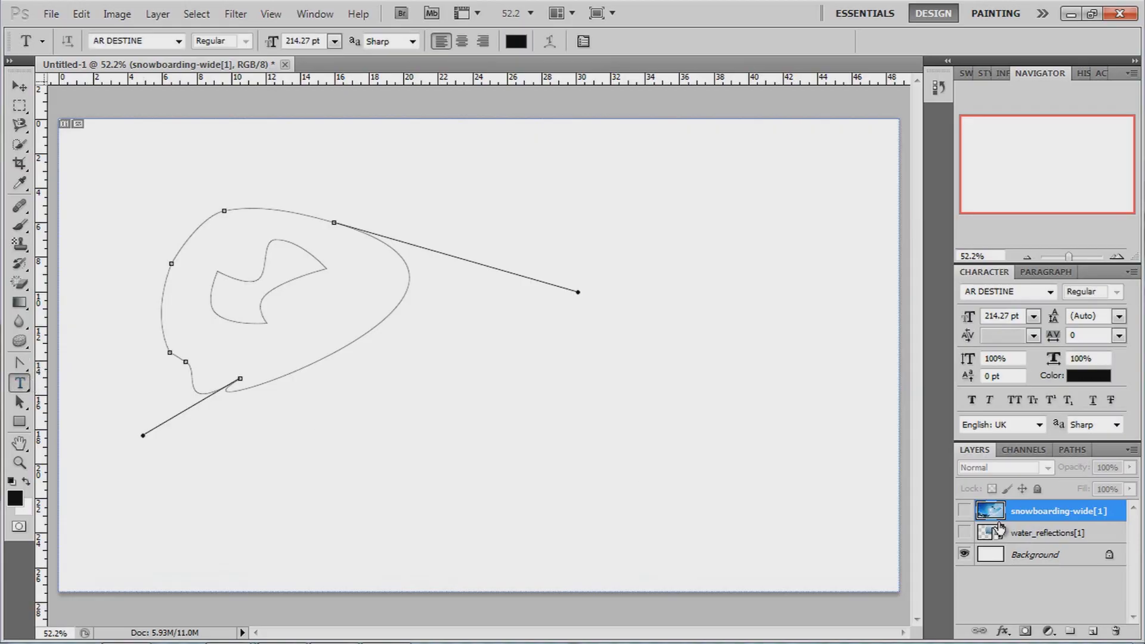
pyautogui.click(1070, 450)
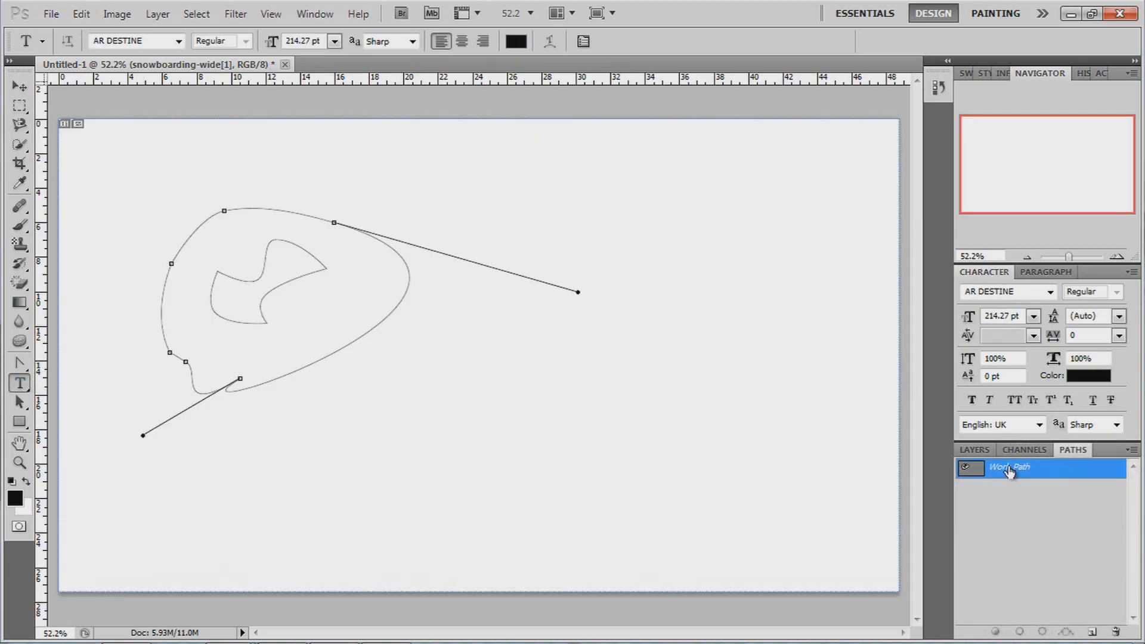
pyautogui.rightClick(1010, 465)
pyautogui.click(1002, 496)
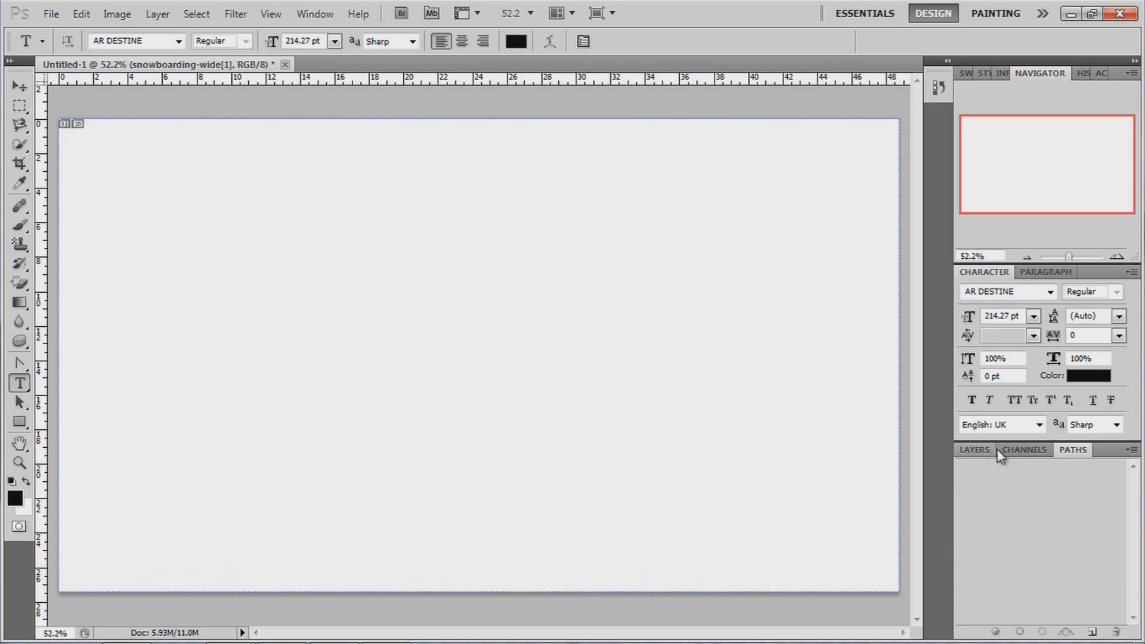
# Step: Add the horizontal text "fe" in 214.27 pt AR DESTINE in the canvas's upper middle and shift it slightly toward the canvas's left side
pyautogui.click(446, 298)
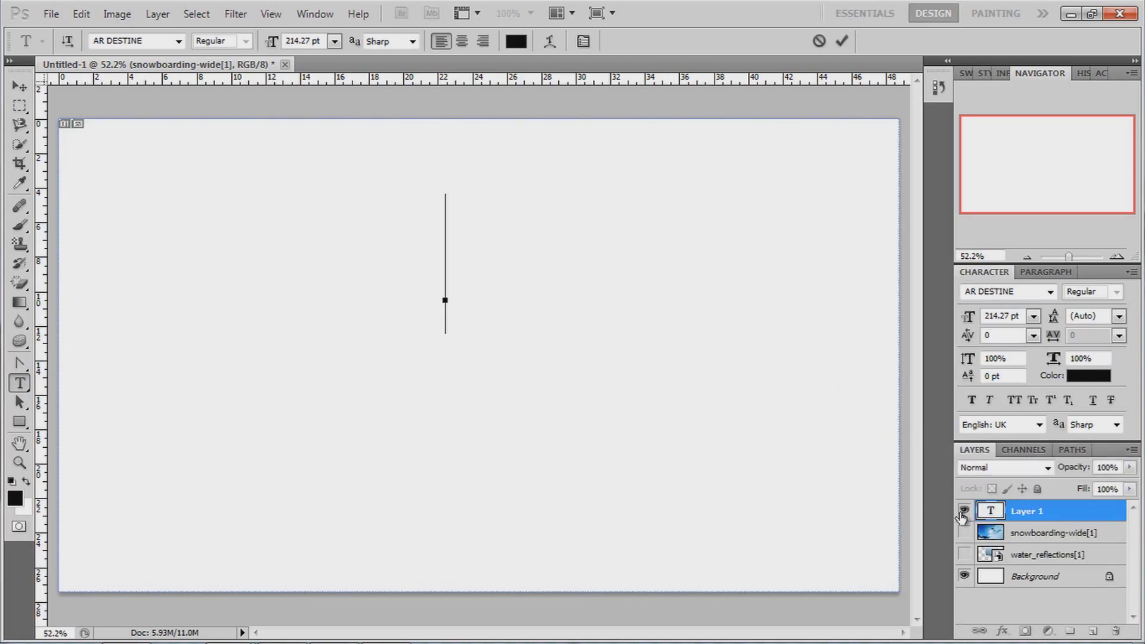
pyautogui.write('f')
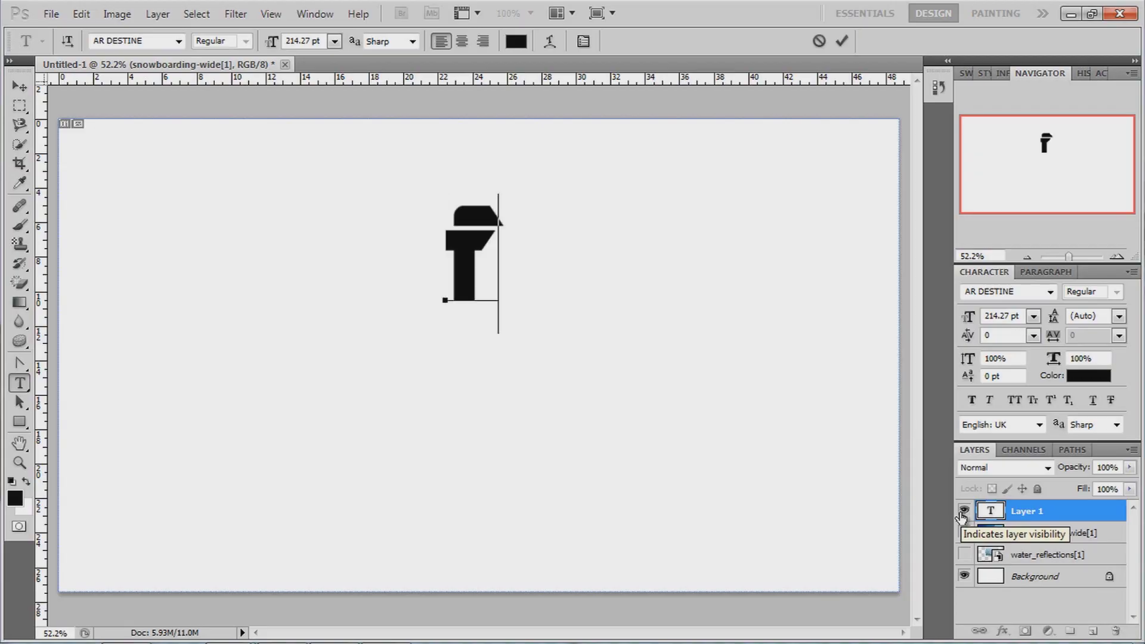
pyautogui.write('e')
pyautogui.moveTo(600, 280); pyautogui.dragTo(545, 287)
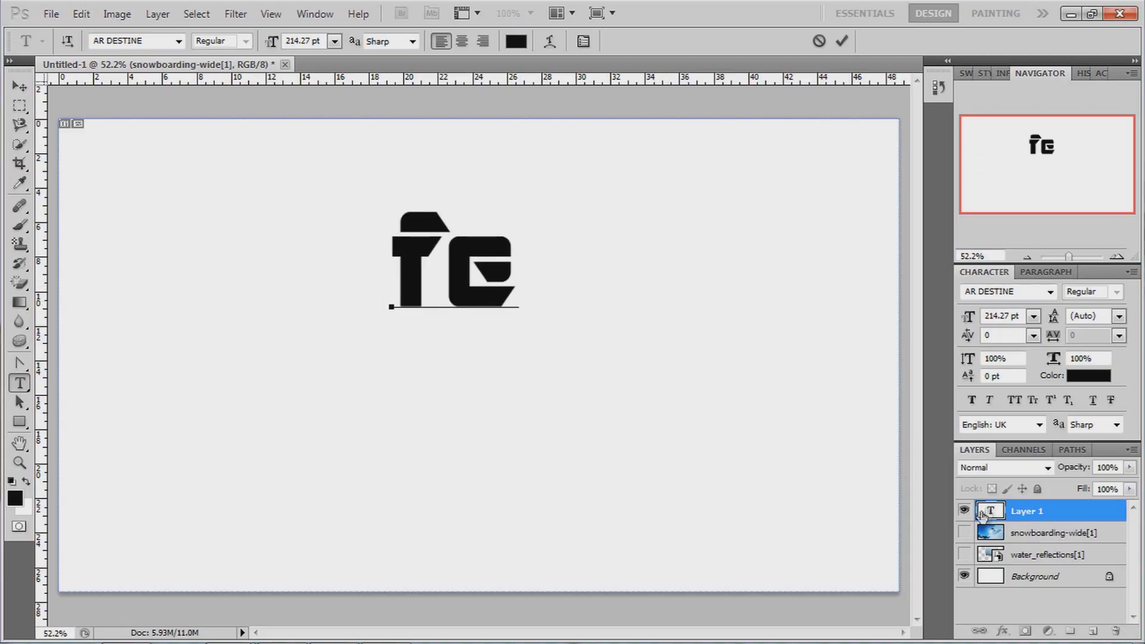
pyautogui.click(178, 42)
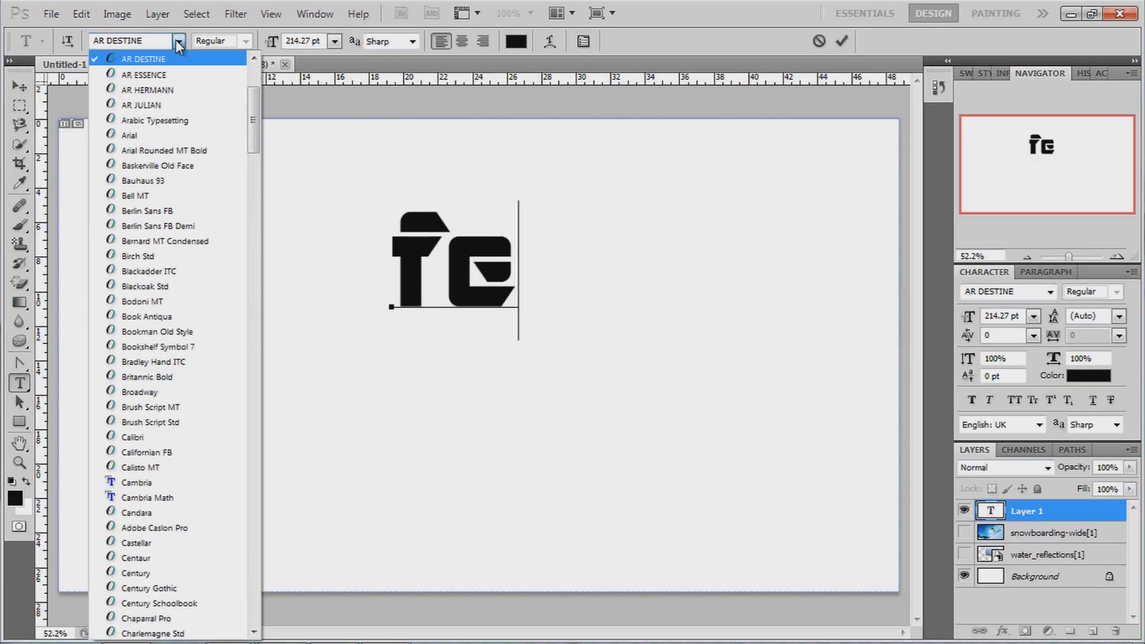
pyautogui.click(175, 39)
pyautogui.click(337, 41)
pyautogui.click(337, 41)
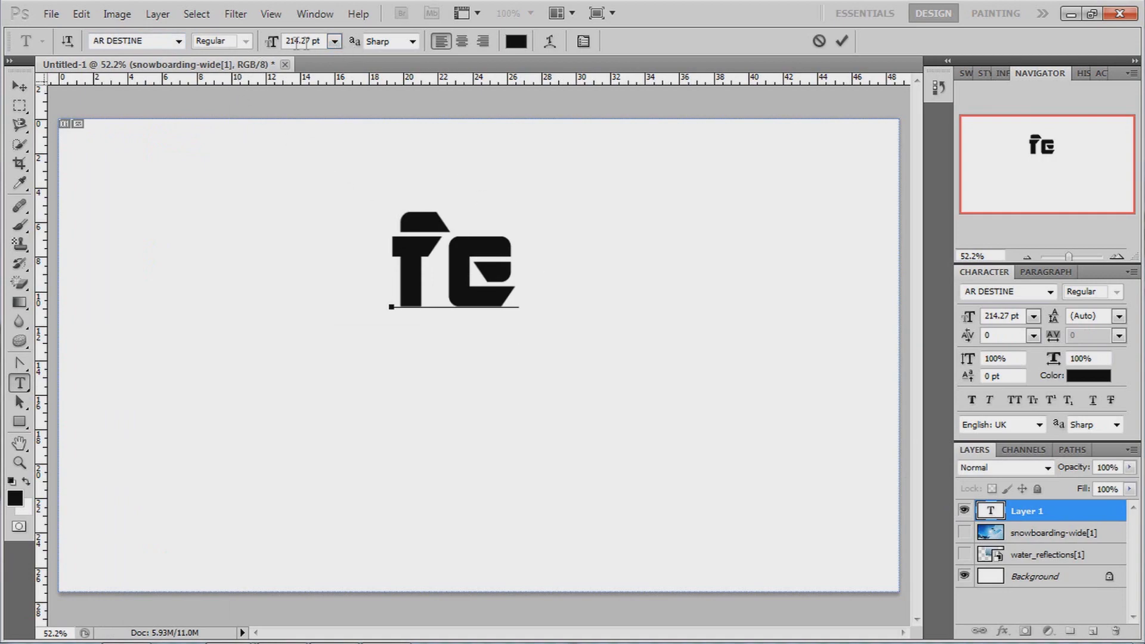
pyautogui.click(90, 20)
pyautogui.click(89, 19)
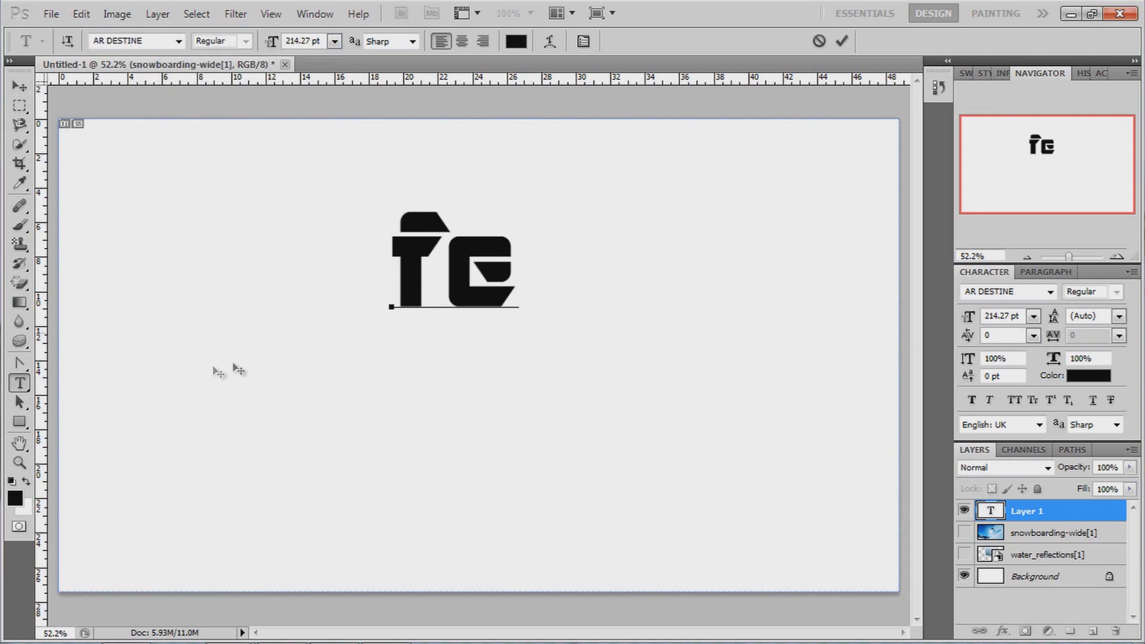
# Step: Rasterize the "fe" text layer and move the lettering down toward the middle of the canvas
pyautogui.click(19, 87)
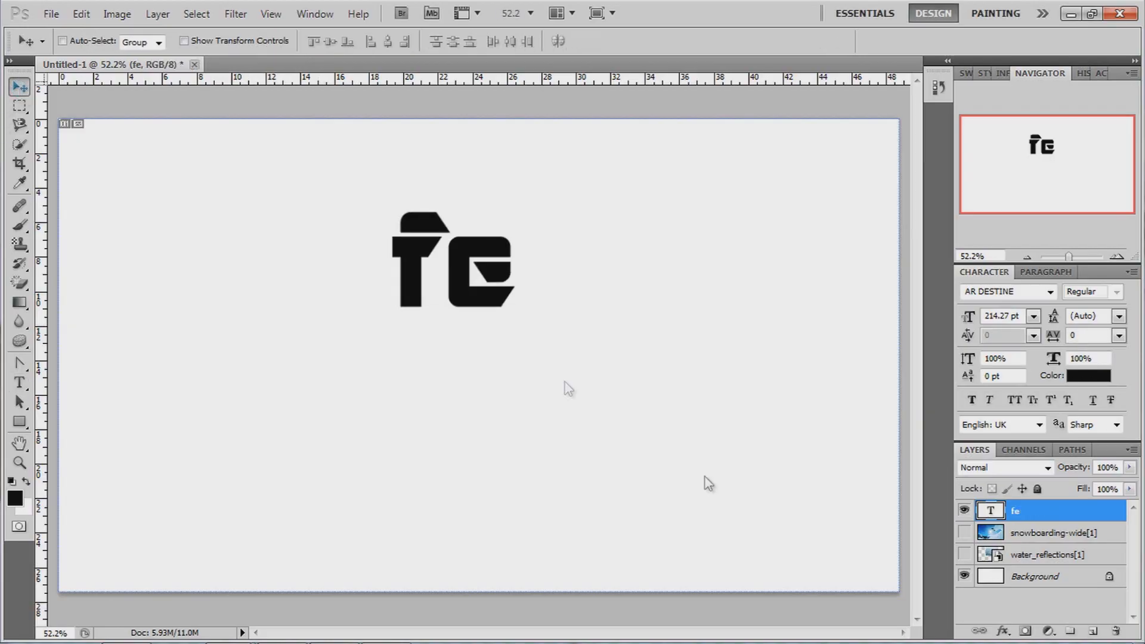
pyautogui.rightClick(1049, 507)
pyautogui.click(903, 468)
pyautogui.rightClick(1045, 508)
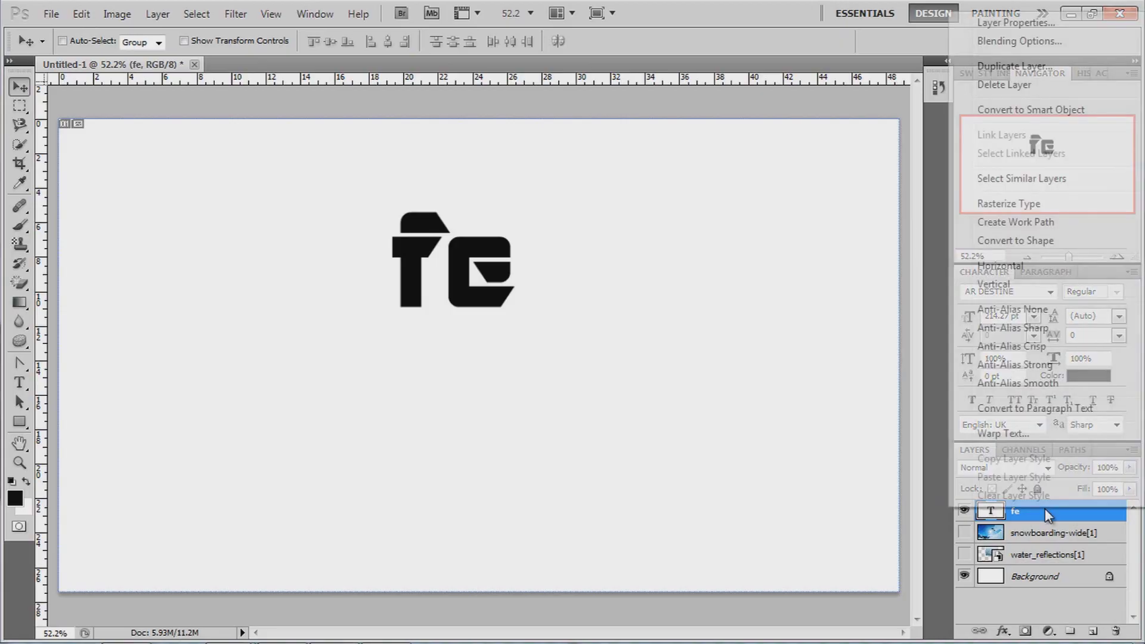
pyautogui.click(1000, 207)
pyautogui.moveTo(426, 258); pyautogui.dragTo(450, 338)
# Step: Enlarge the "fe" lettering to roughly twice its size with Free Transform and move it to the middle of the canvas
pyautogui.click(83, 15)
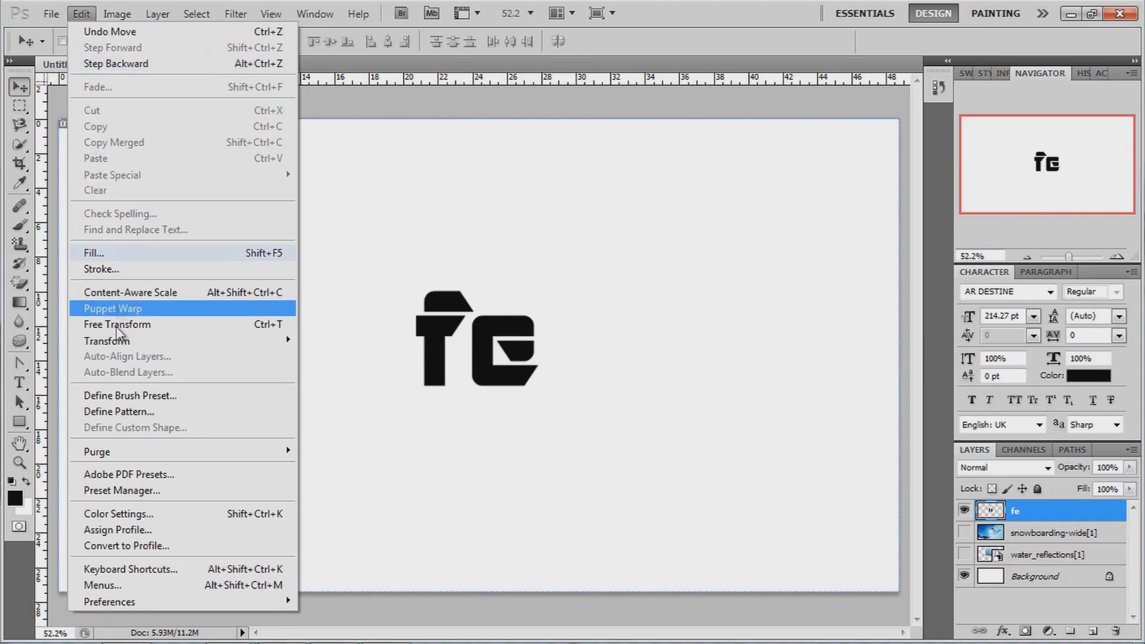
pyautogui.click(236, 327)
pyautogui.moveTo(417, 292); pyautogui.dragTo(276, 219)
pyautogui.press('Return')
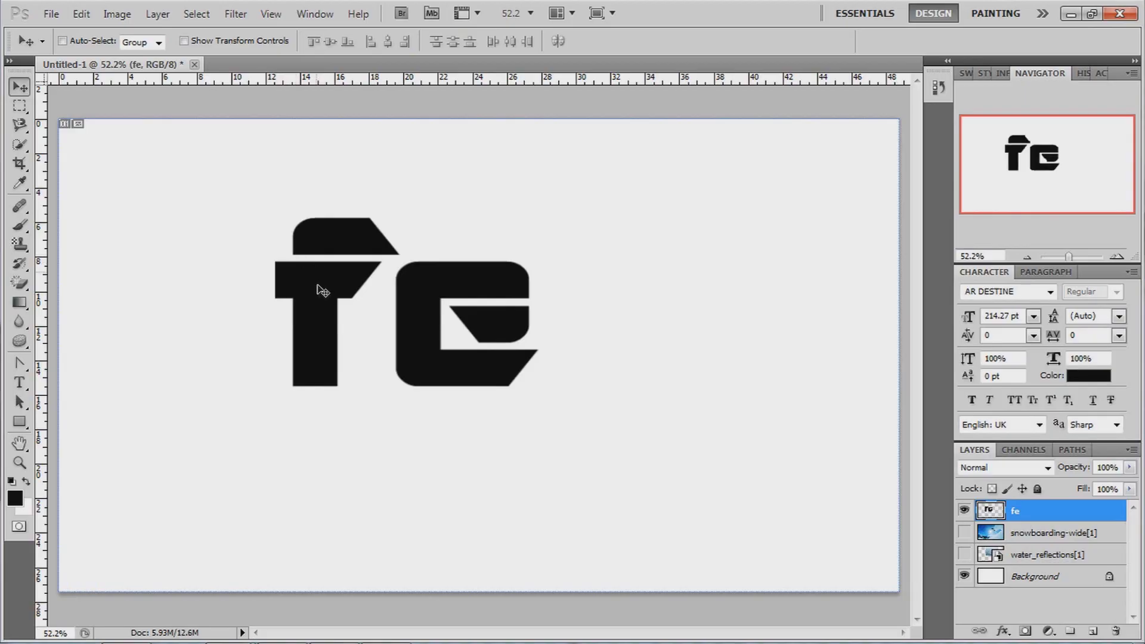
pyautogui.moveTo(317, 275); pyautogui.dragTo(429, 338)
# Step: Delete the "fe" layer
pyautogui.rightClick(1042, 525)
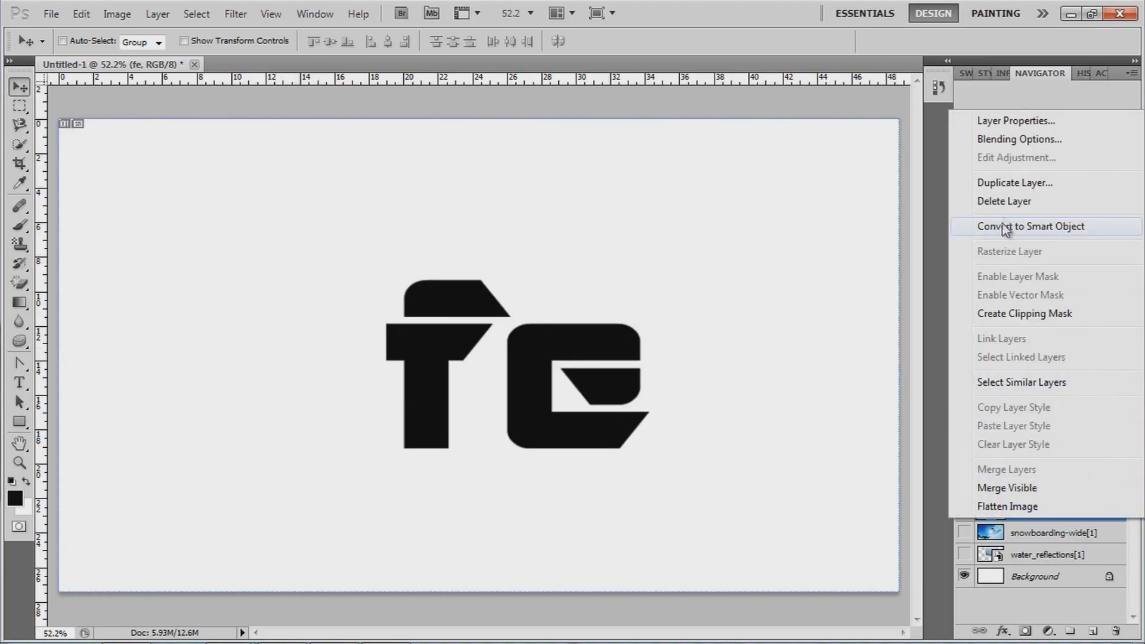
pyautogui.click(1005, 201)
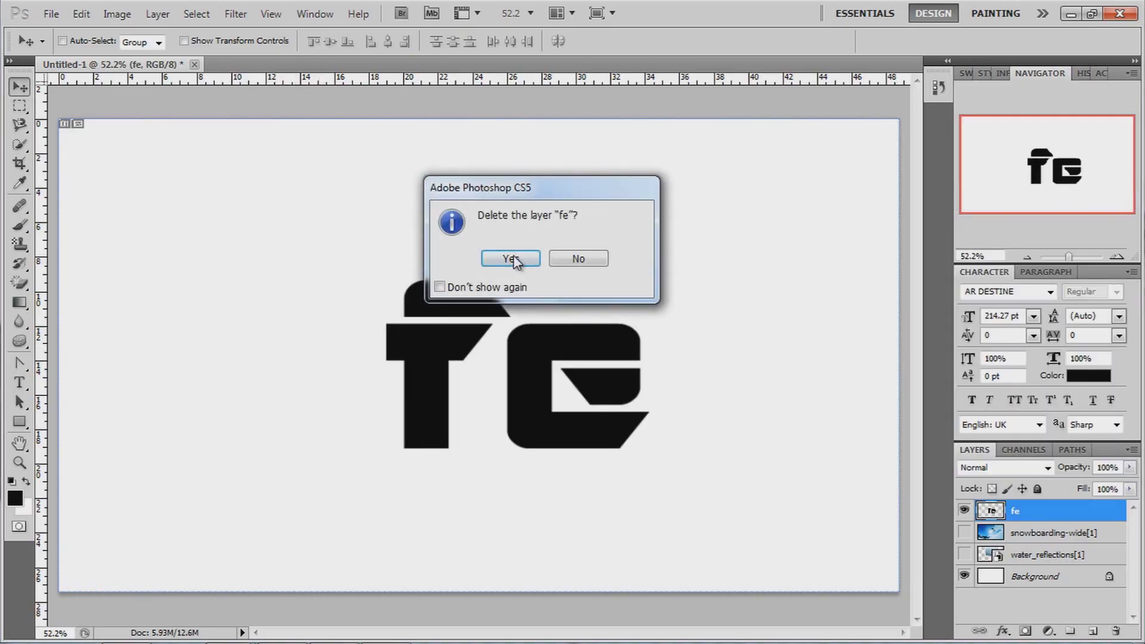
pyautogui.click(511, 258)
# Step: Write "ty" with the Vertical Type tool and move the text to the centre of the canvas
pyautogui.click(20, 383)
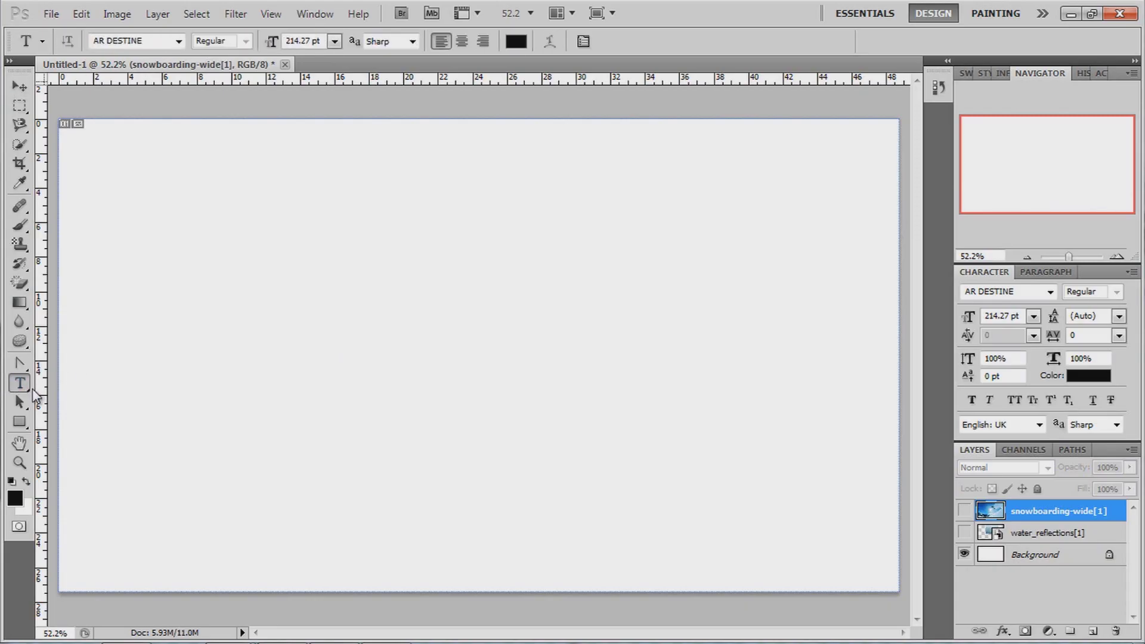
pyautogui.rightClick(19, 383)
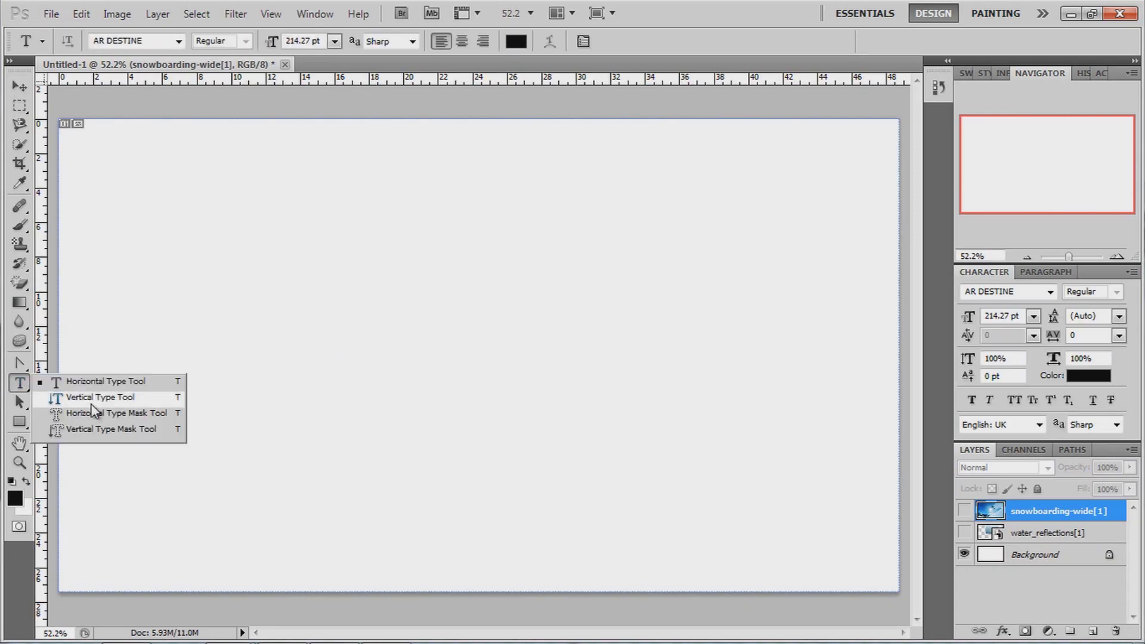
pyautogui.click(91, 398)
pyautogui.click(326, 360)
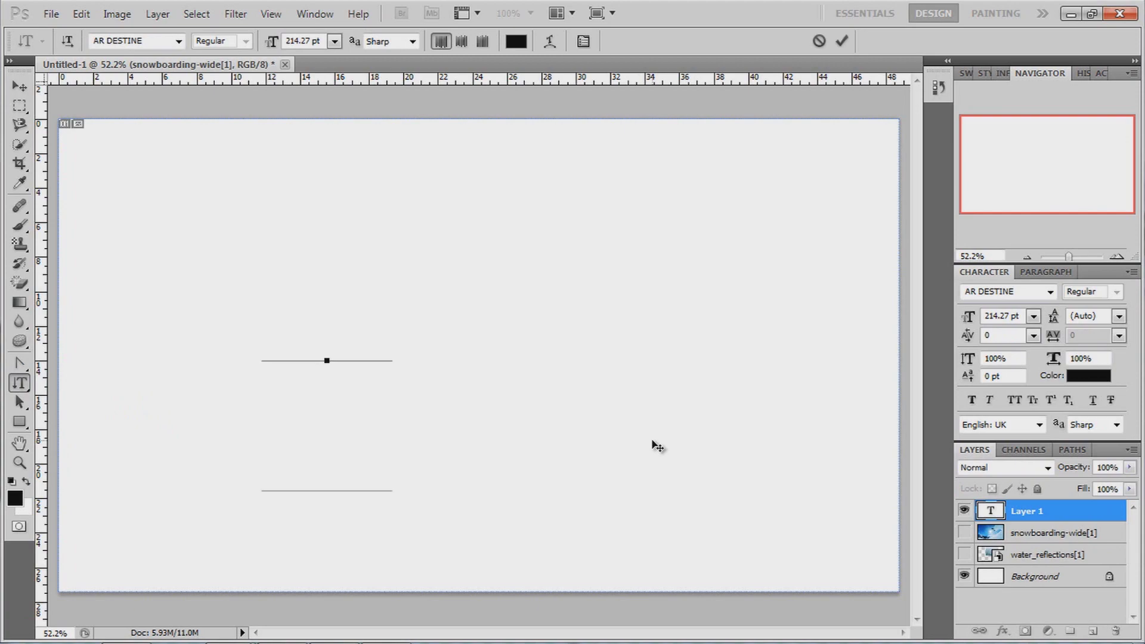
pyautogui.write('tv')
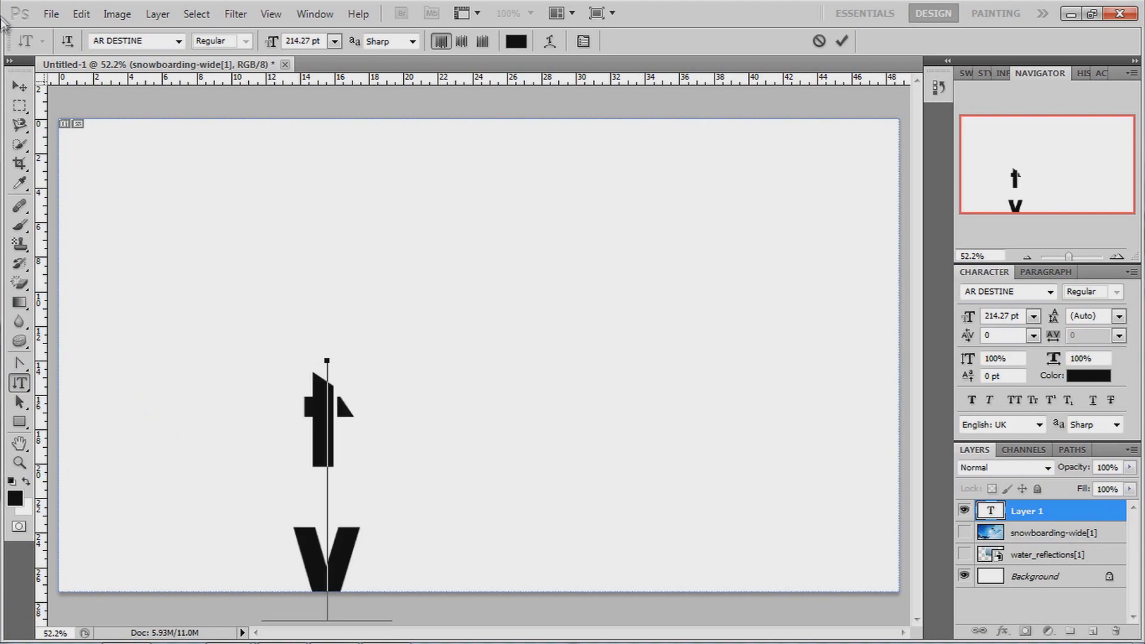
pyautogui.click(20, 87)
pyautogui.moveTo(351, 468); pyautogui.dragTo(512, 341)
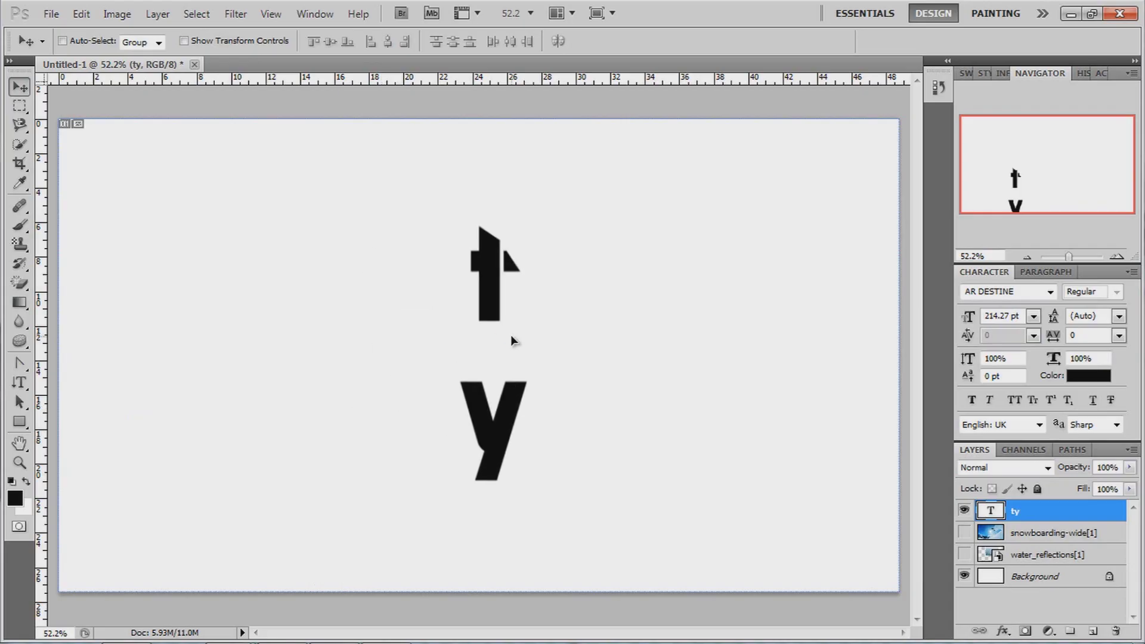
# Step: Delete the "ty" text layer
pyautogui.rightClick(1029, 511)
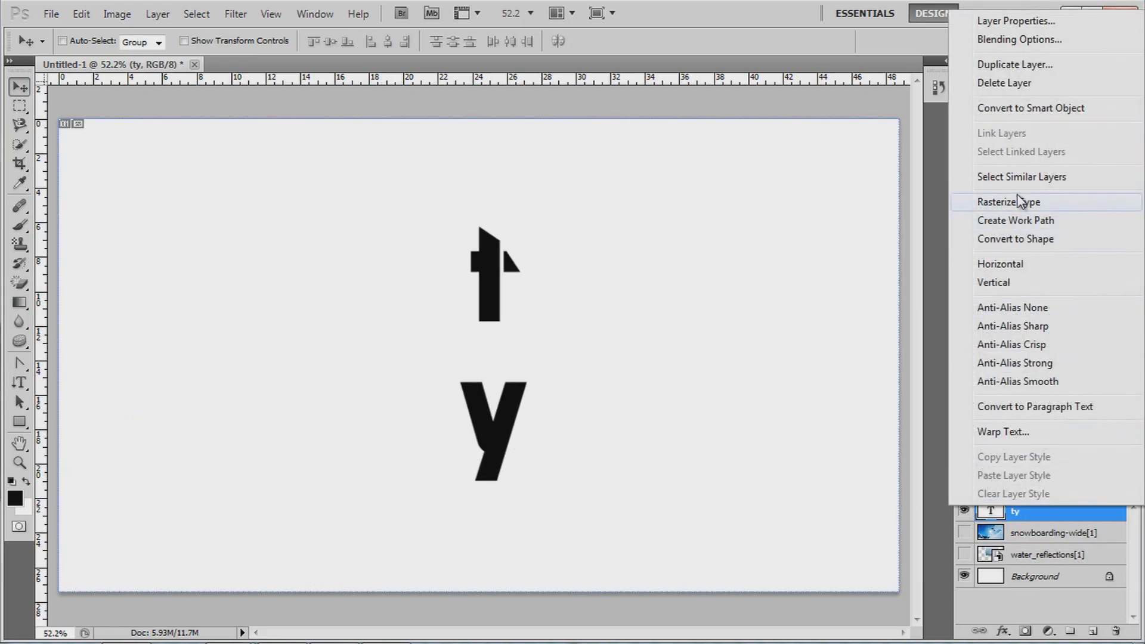
pyautogui.click(993, 76)
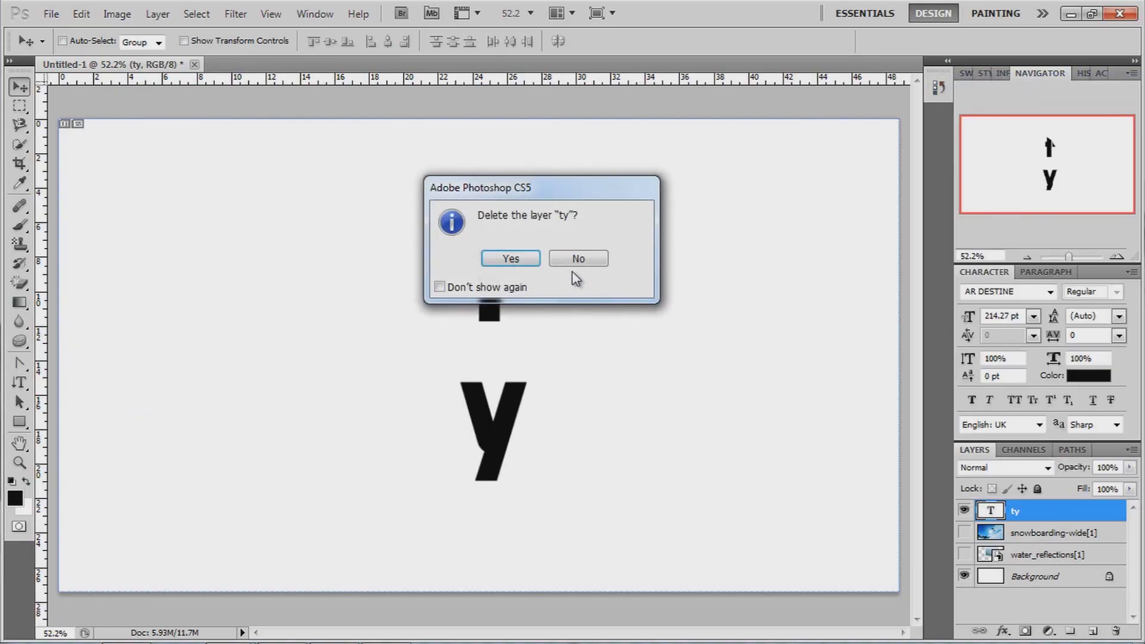
pyautogui.click(585, 259)
pyautogui.click(1015, 92)
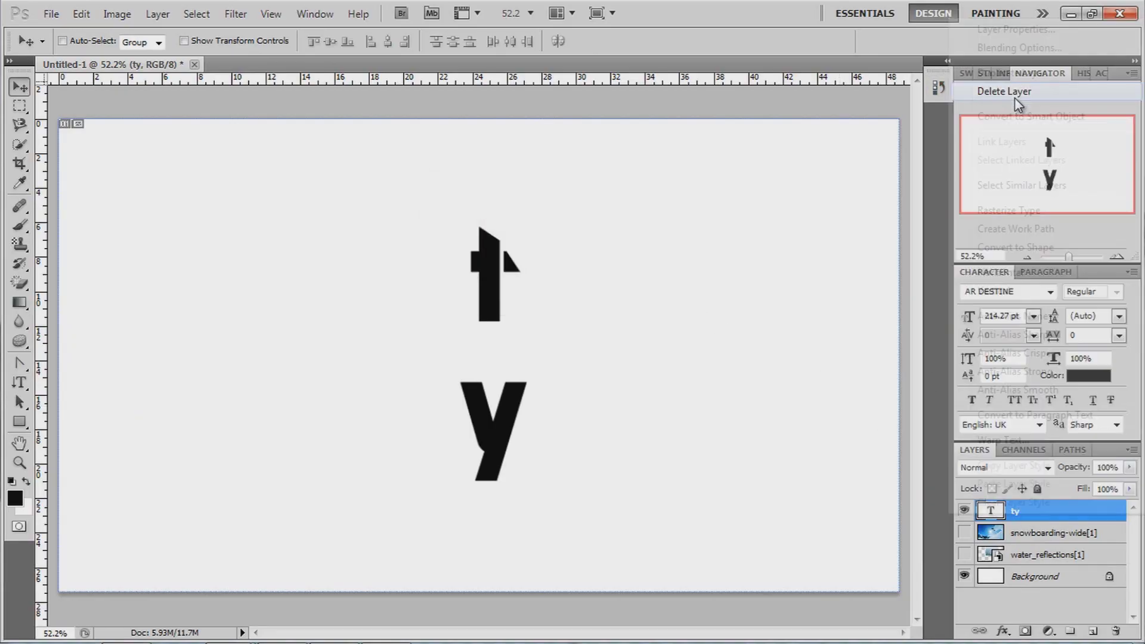
pyautogui.click(511, 259)
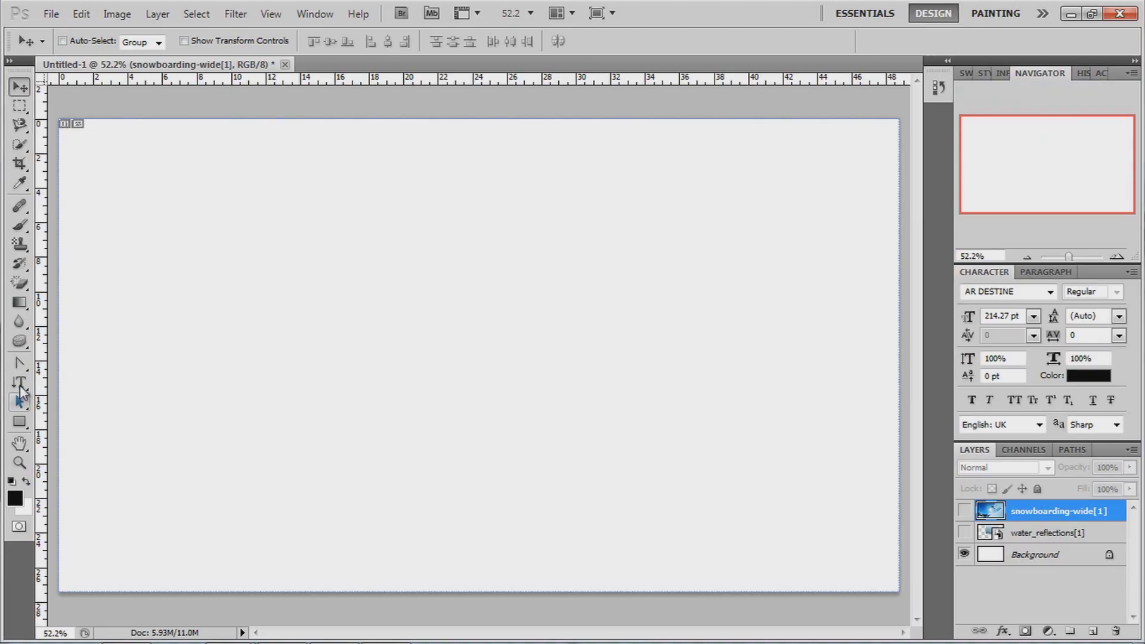
# Step: Create a selection shaped like a row of letters across the canvas with the Horizontal Type Mask tool
pyautogui.rightClick(20, 386)
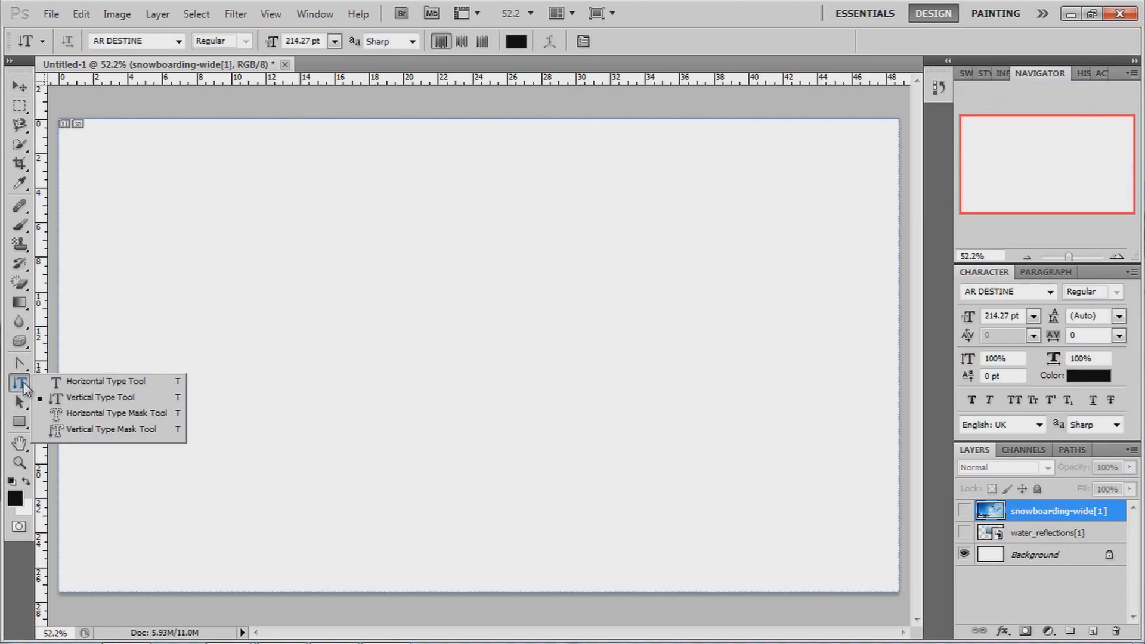
pyautogui.click(77, 427)
pyautogui.click(350, 359)
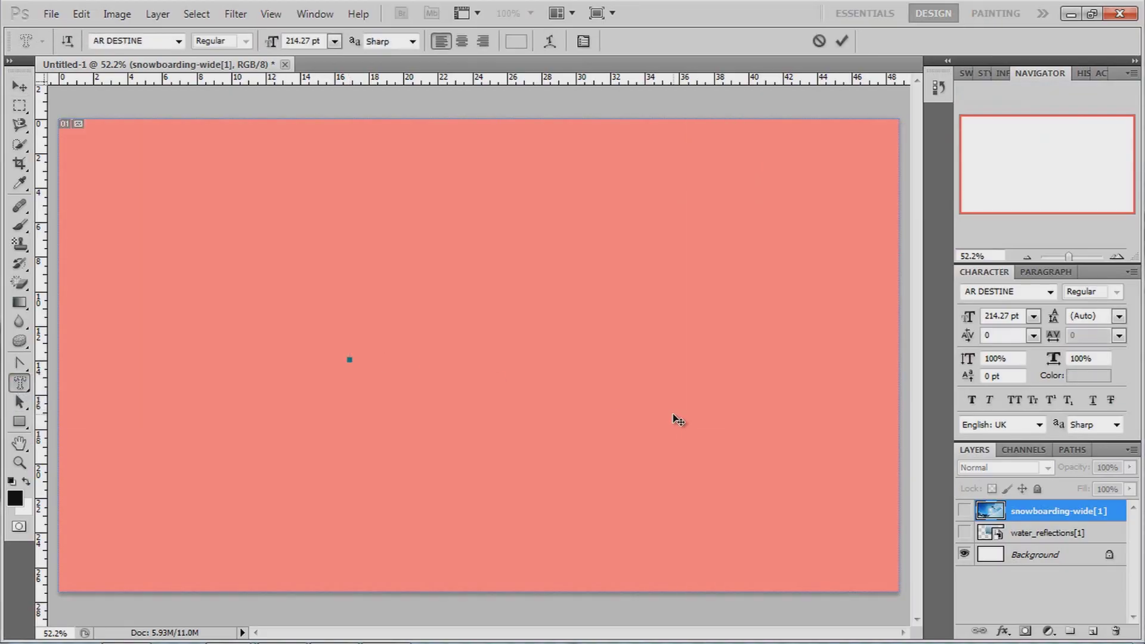
pyautogui.click(614, 342)
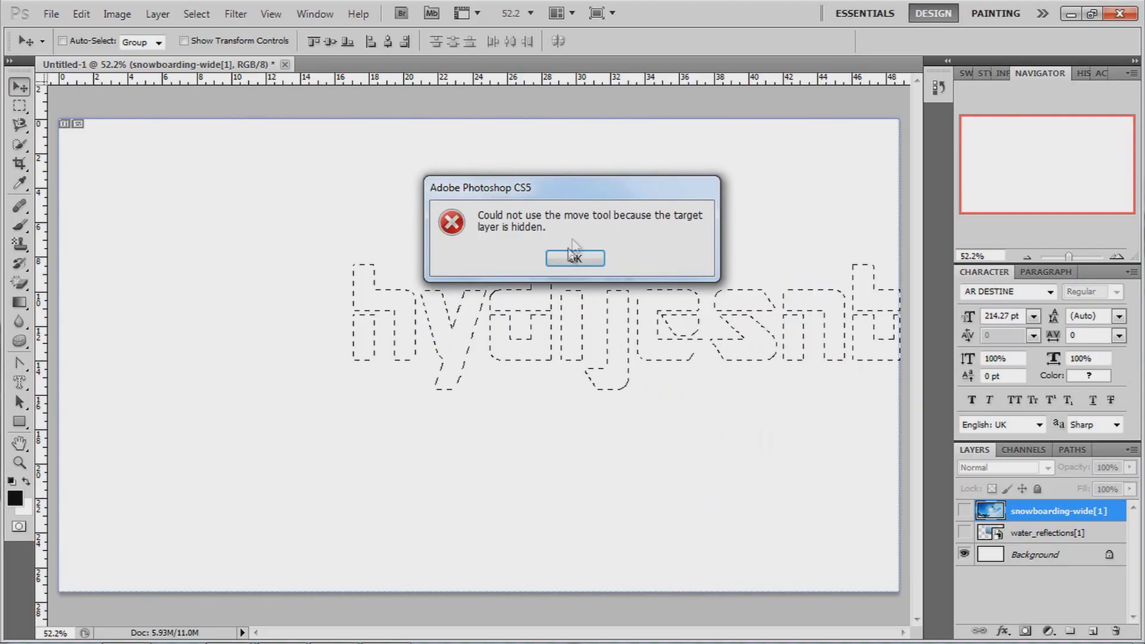
pyautogui.click(574, 255)
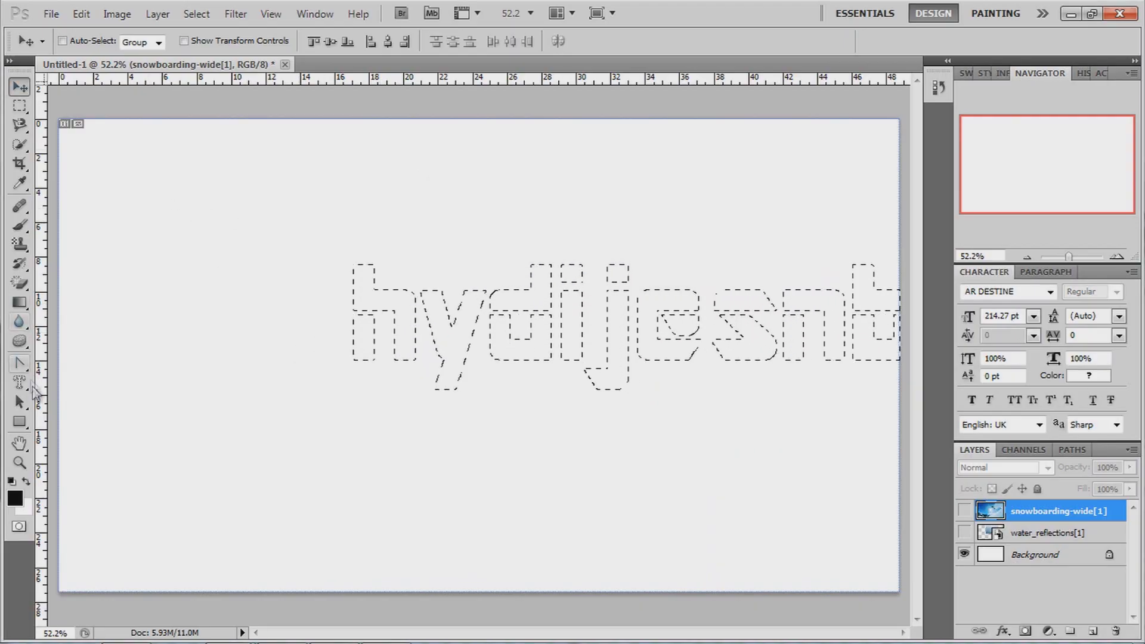
# Step: Move the letter-shaped selection to the middle of the canvas with the Rectangular Marquee tool
pyautogui.click(17, 382)
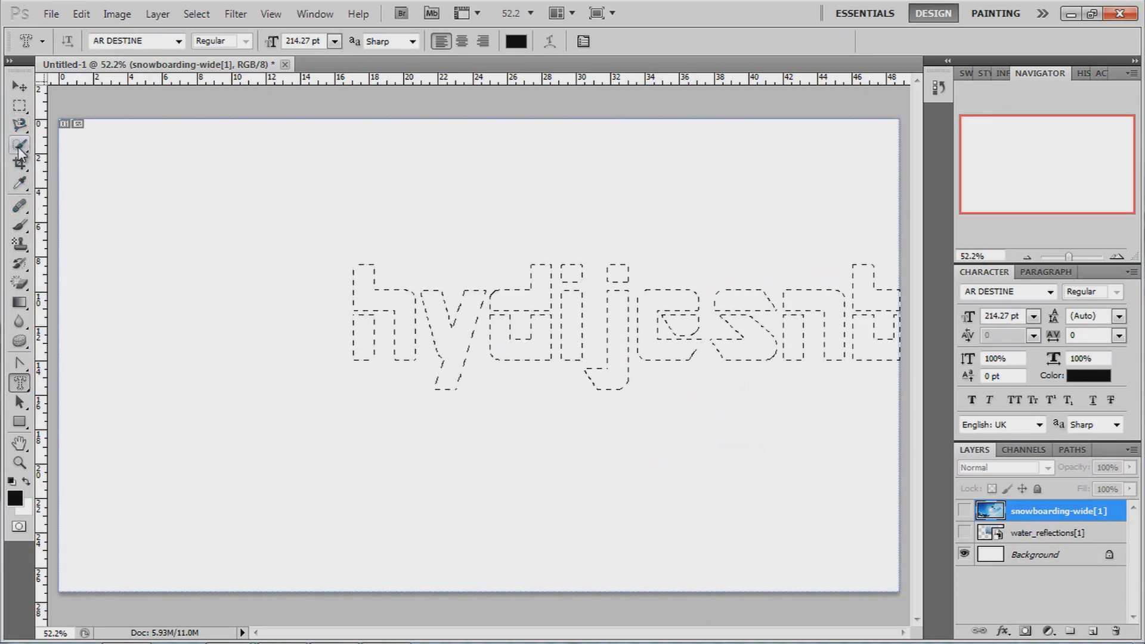
pyautogui.click(20, 111)
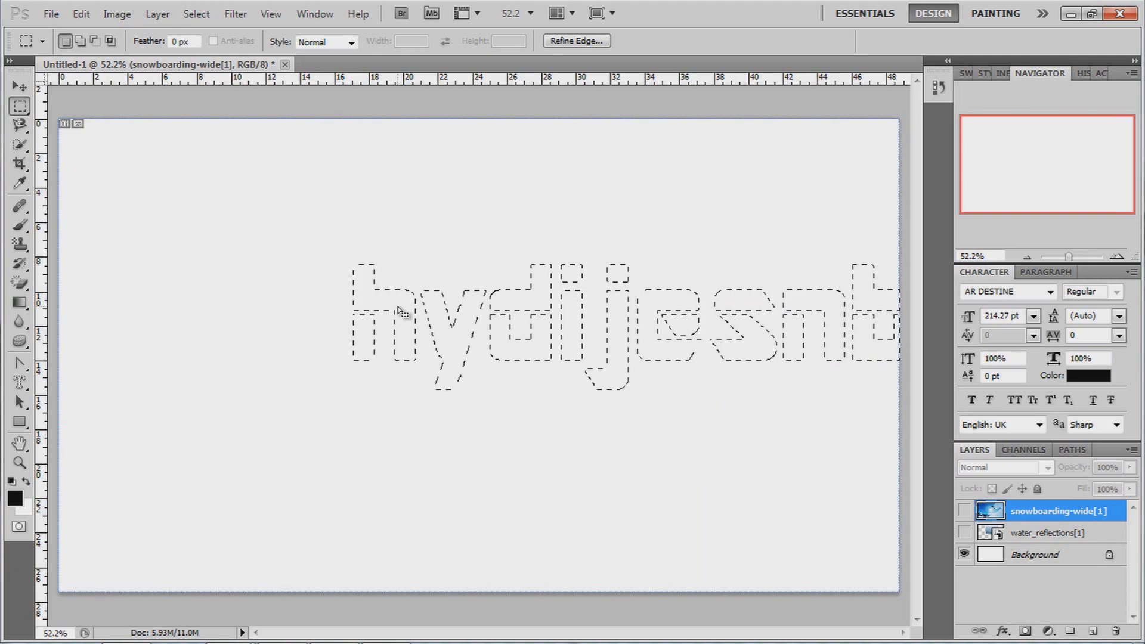
pyautogui.moveTo(398, 310); pyautogui.dragTo(285, 321)
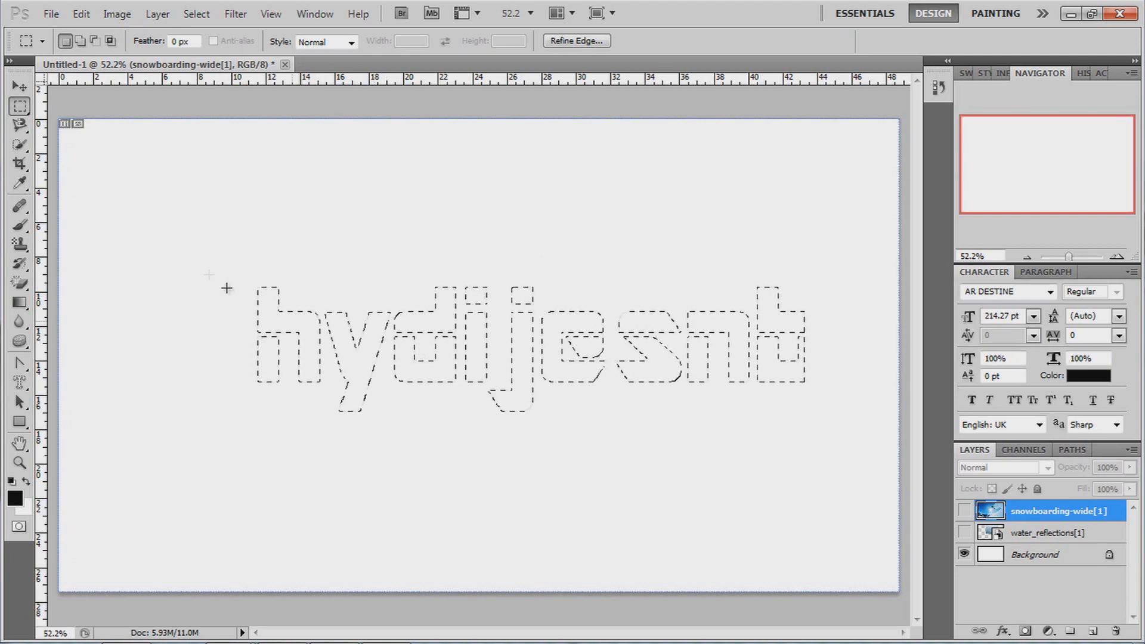
pyautogui.rightClick(26, 108)
pyautogui.click(96, 107)
pyautogui.moveTo(266, 328)
pyautogui.mouseDown()
pyautogui.moveTo(294, 334)
pyautogui.moveTo(284, 386)
pyautogui.moveTo(262, 340)
pyautogui.mouseUp()
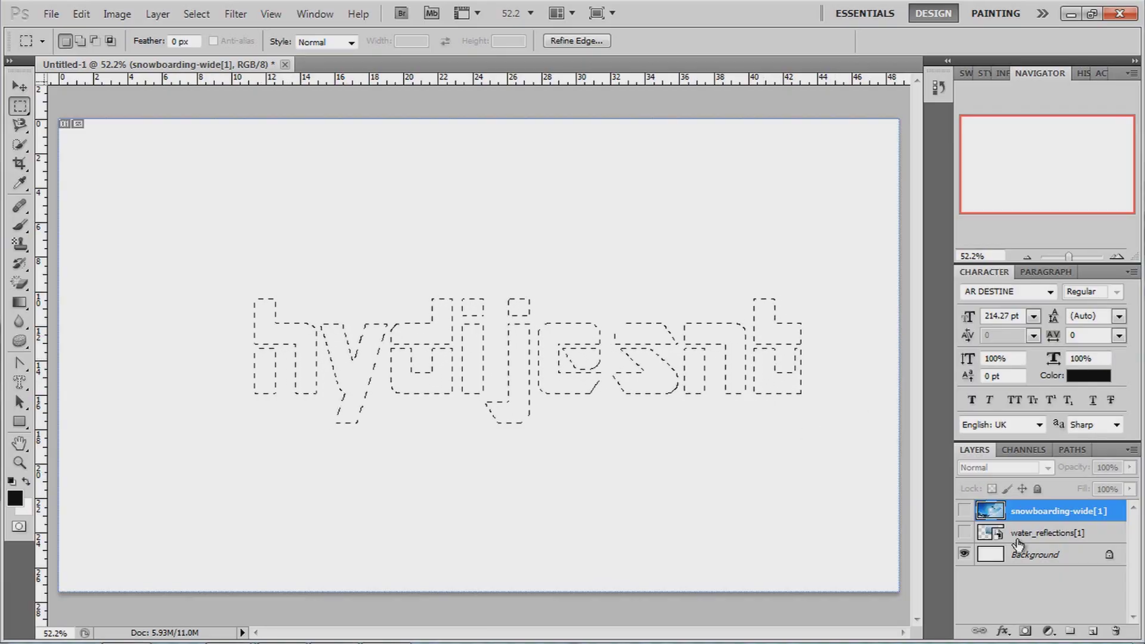
# Step: Show the snowboarding-wide[1] layer and clear the letter-shaped selection
pyautogui.click(961, 511)
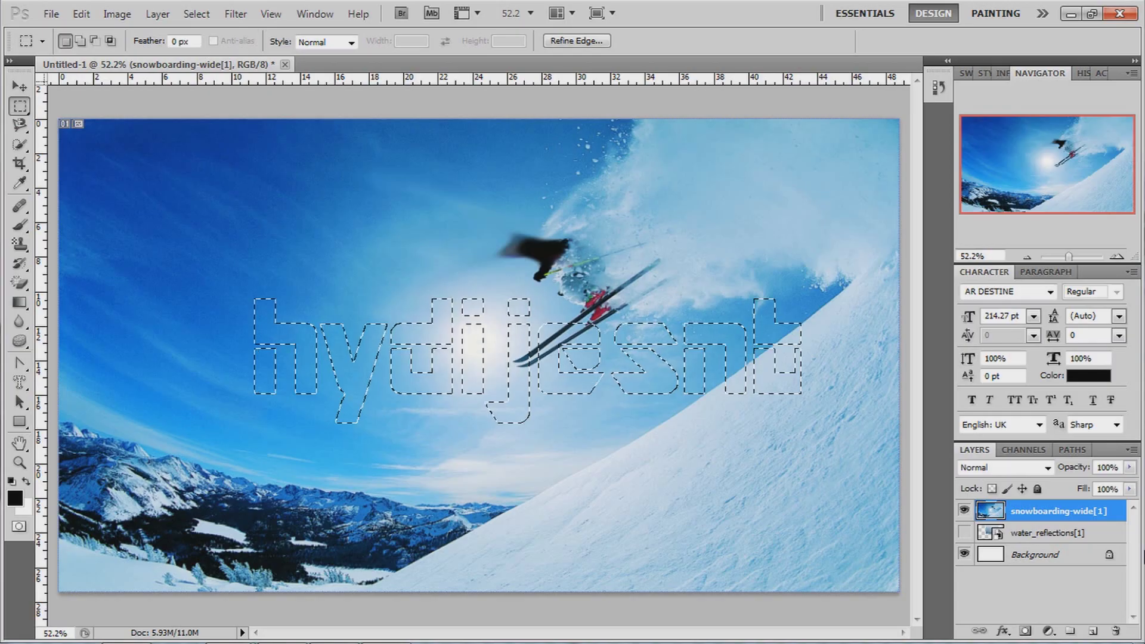
pyautogui.press('Delete')
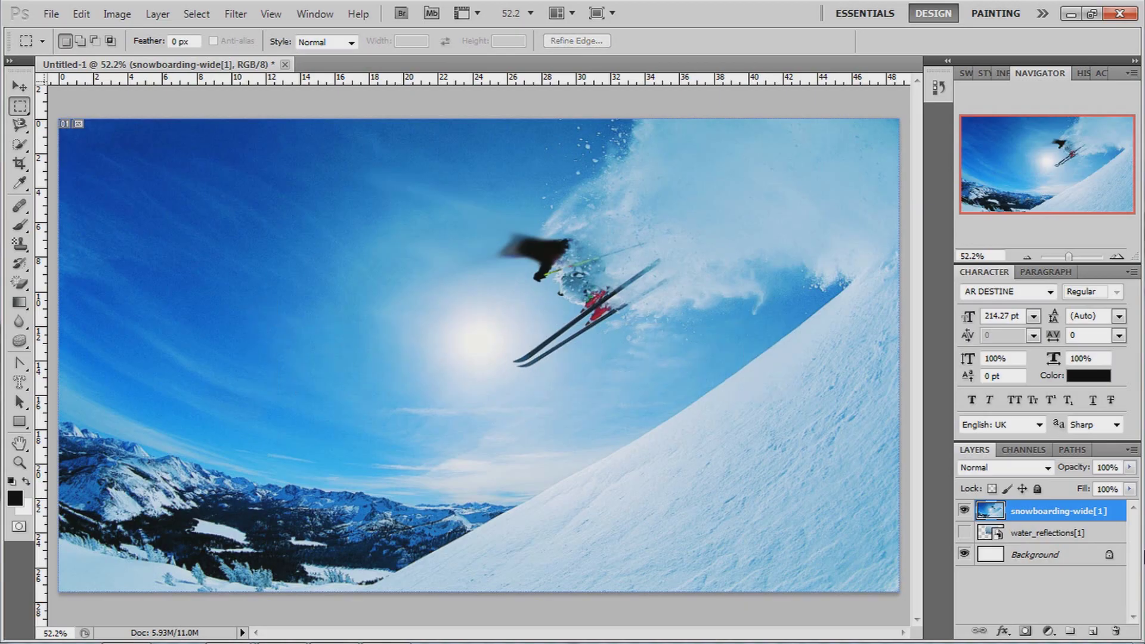
# Step: Examine the type mask and path selection tool variants and the document's list of paths
pyautogui.click(18, 385)
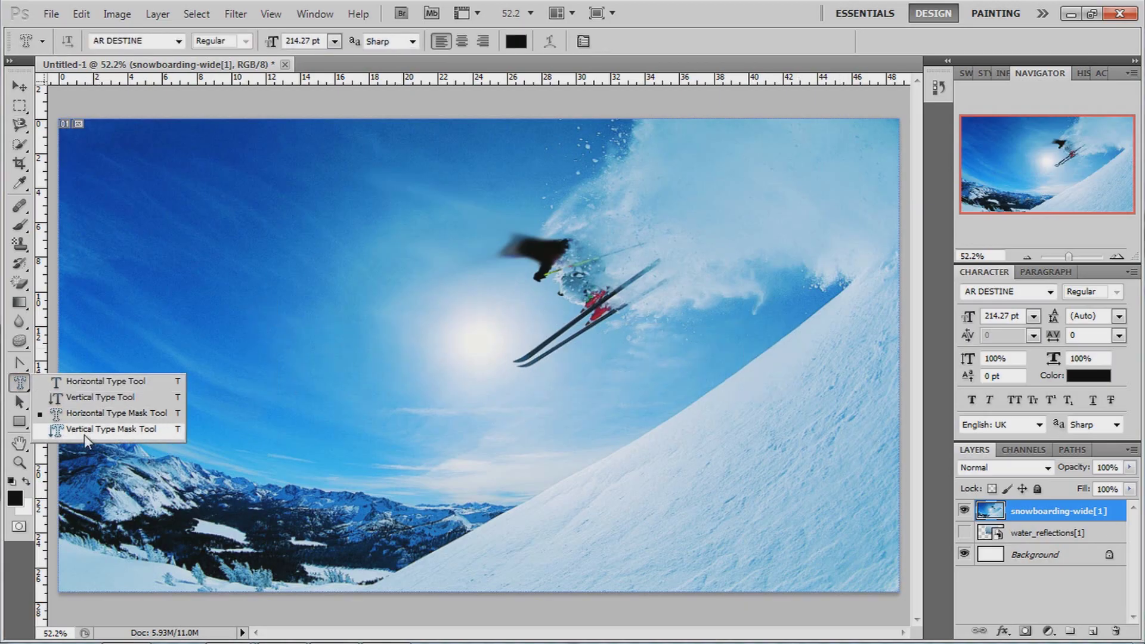
pyautogui.click(13, 388)
pyautogui.click(18, 405)
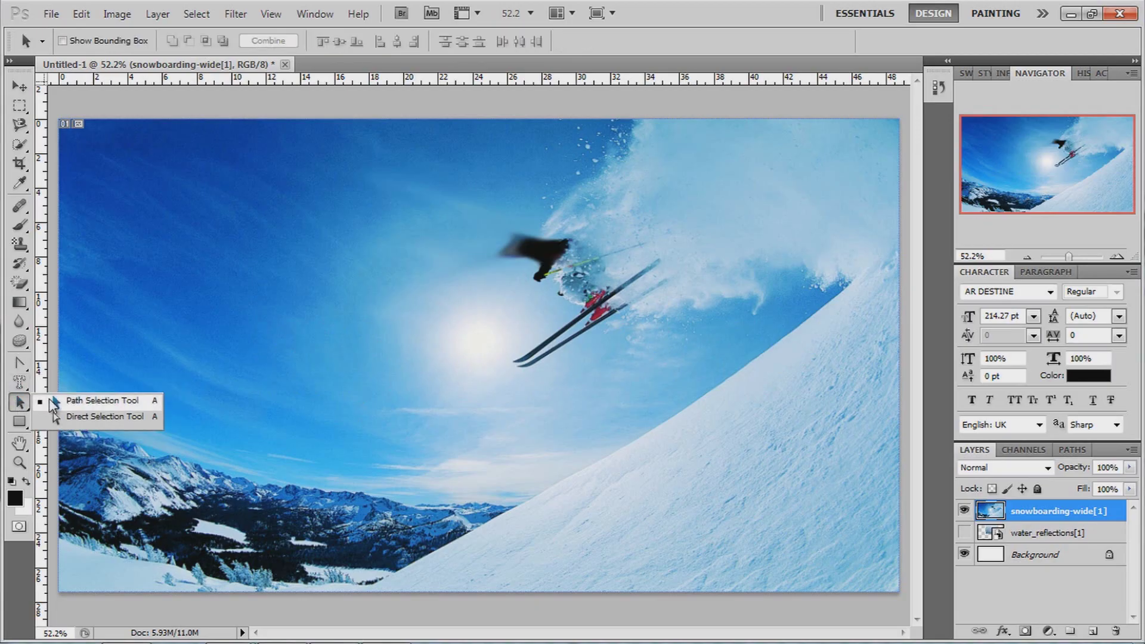
pyautogui.click(57, 401)
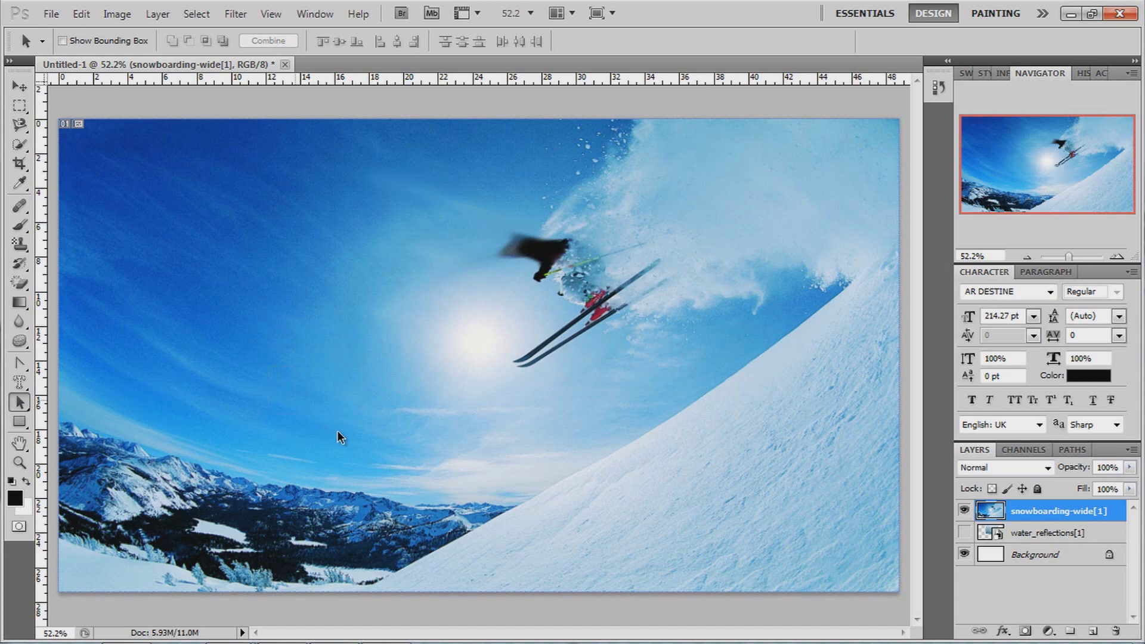
pyautogui.click(21, 405)
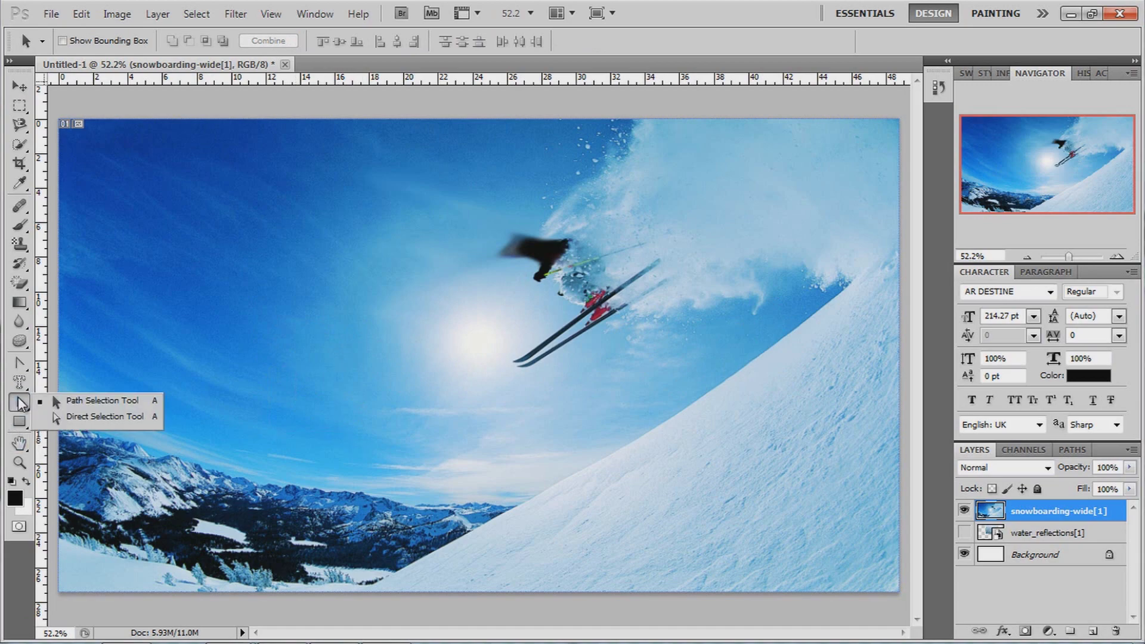
pyautogui.click(97, 404)
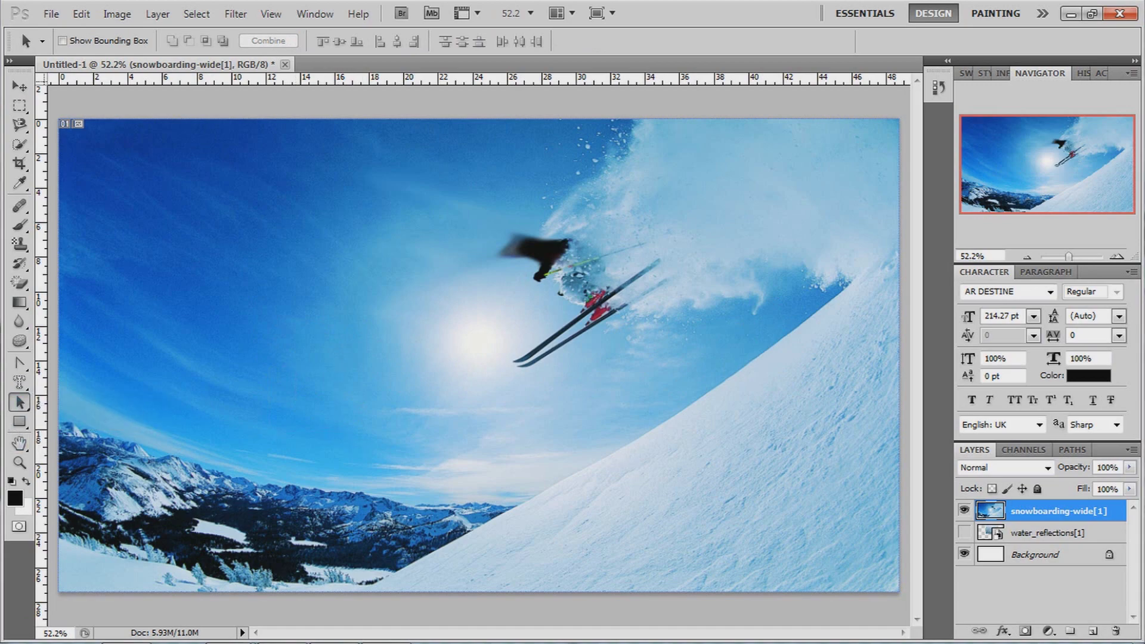
pyautogui.click(1079, 450)
pyautogui.click(977, 450)
# Step: Draw a tall black rectangle shape in the sky beside the sun with the Rectangle tool
pyautogui.click(19, 423)
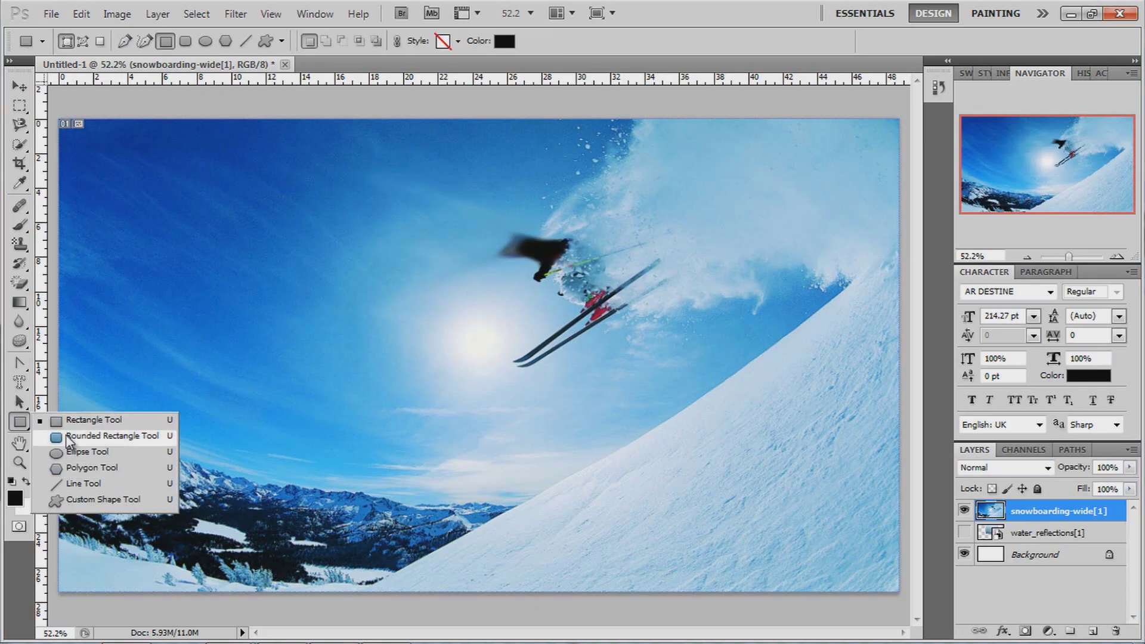
pyautogui.click(73, 421)
pyautogui.moveTo(274, 252); pyautogui.dragTo(433, 457)
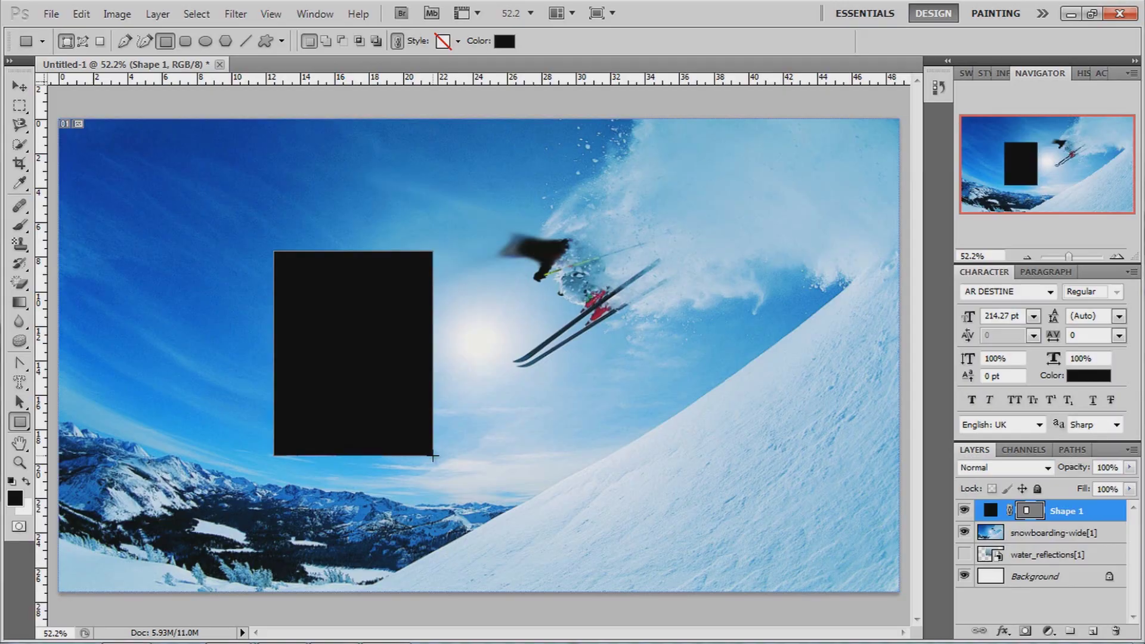
# Step: Delete the Shape 1 layer containing the black rectangle
pyautogui.rightClick(1061, 513)
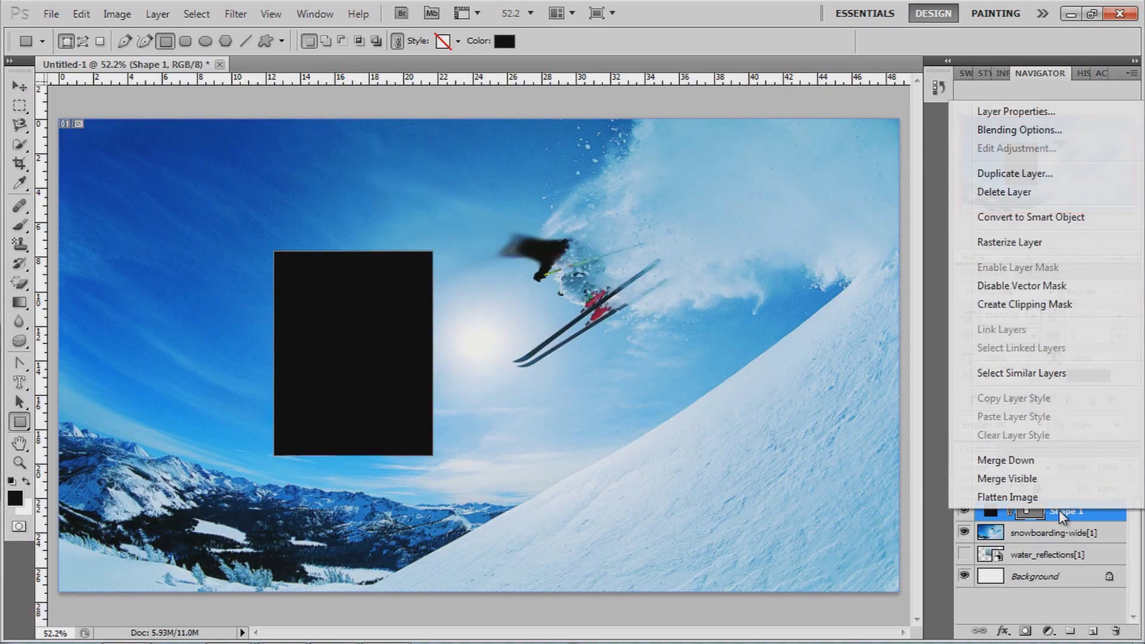
pyautogui.click(990, 197)
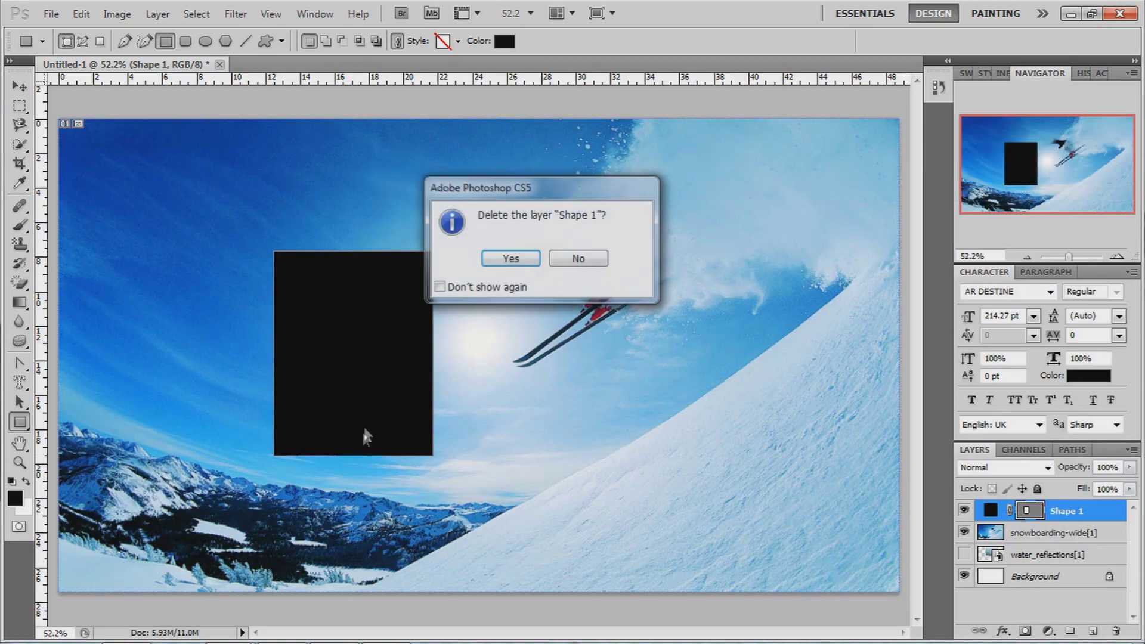
pyautogui.click(529, 263)
# Step: Zoom in to 63.76%, pan around the ski photo with the Hand tool, and zoom out to 31.66%
pyautogui.rightClick(15, 445)
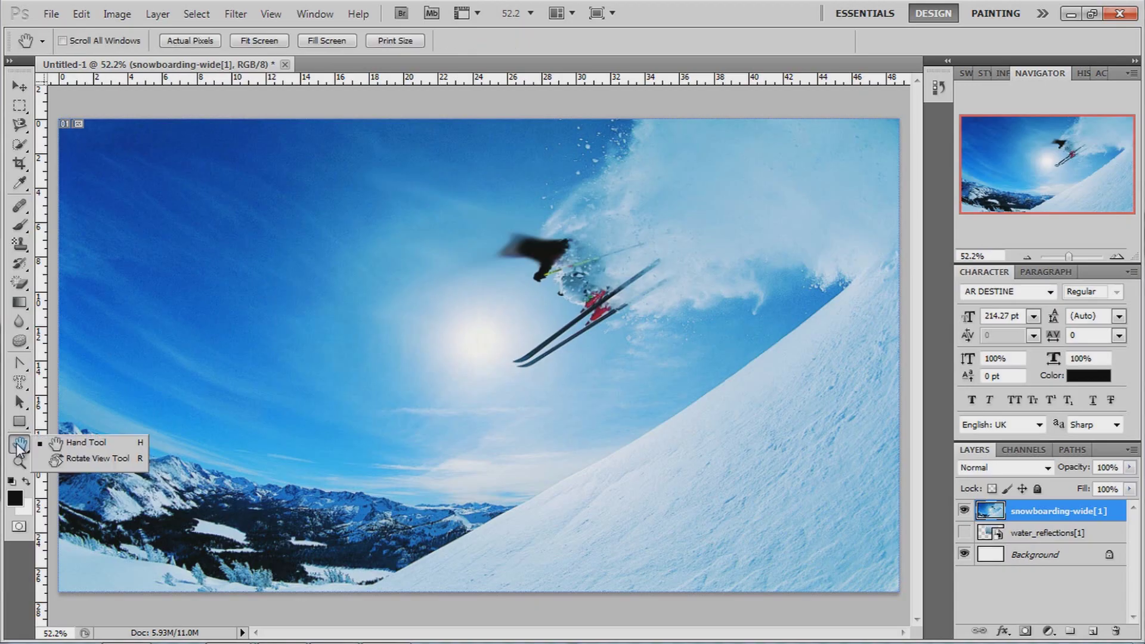
pyautogui.click(52, 443)
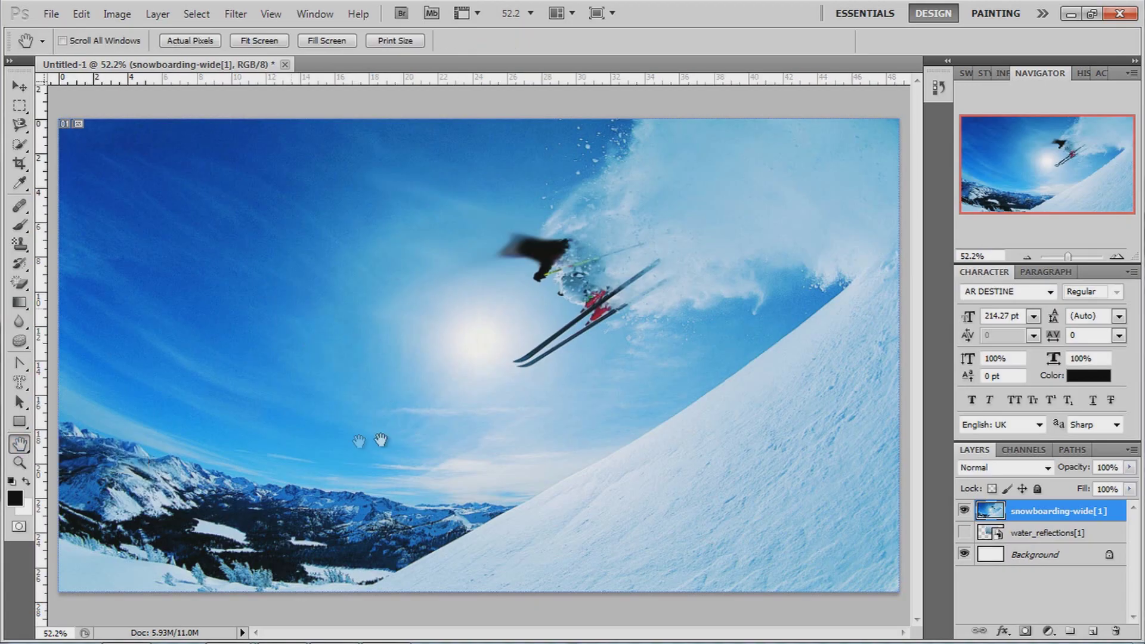
pyautogui.moveTo(1068, 256); pyautogui.dragTo(1070, 257)
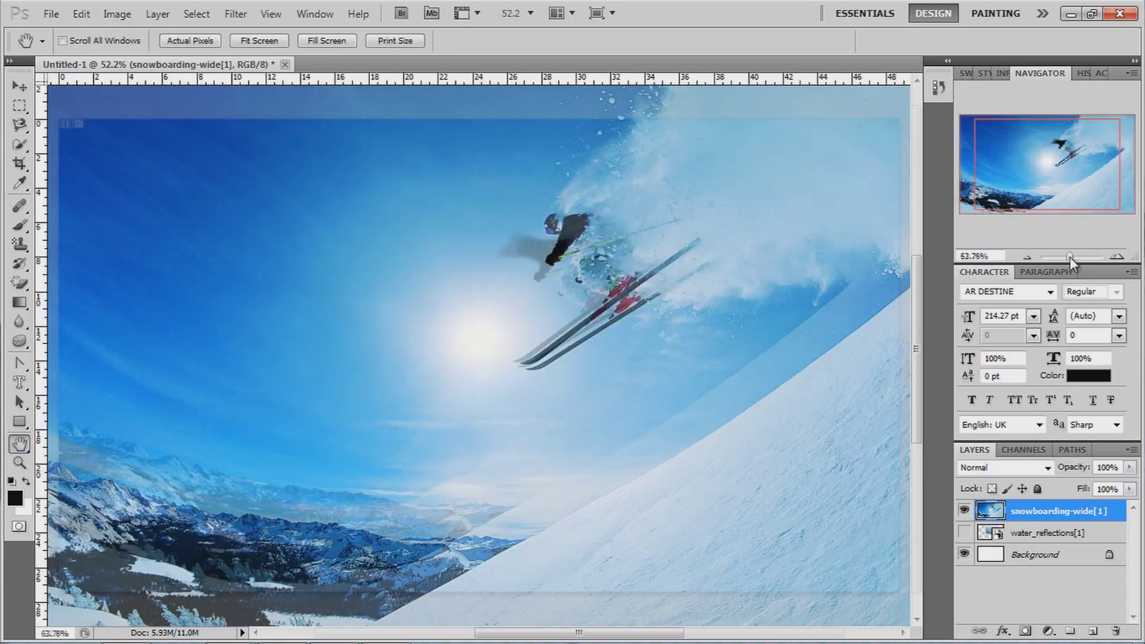
pyautogui.moveTo(741, 306); pyautogui.dragTo(378, 371)
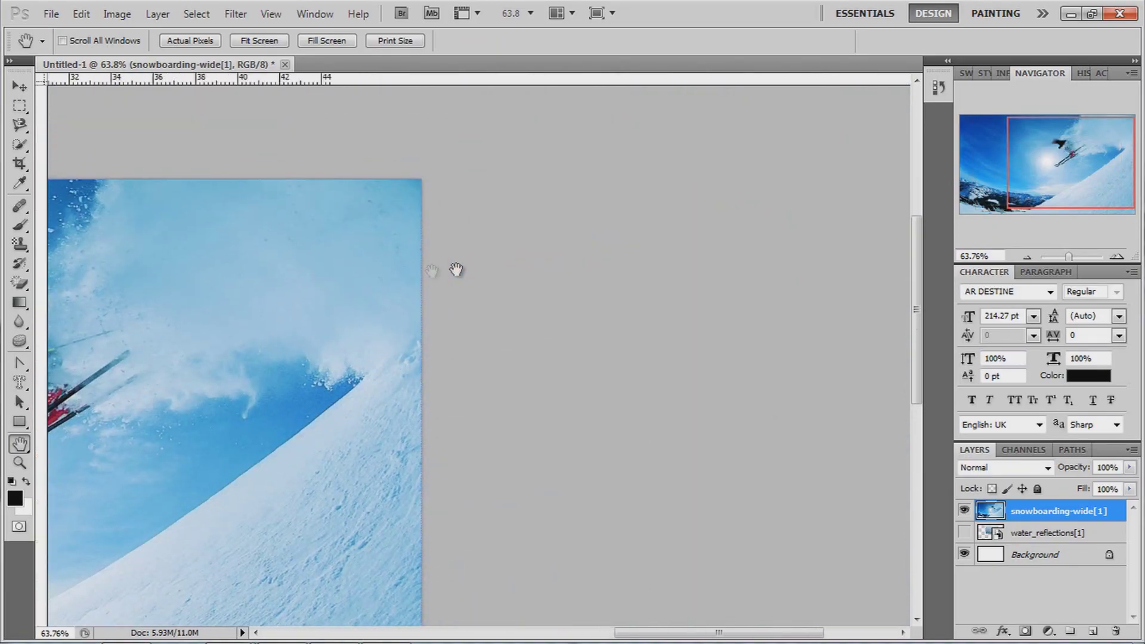
pyautogui.moveTo(432, 271); pyautogui.dragTo(726, 204)
pyautogui.moveTo(537, 286); pyautogui.dragTo(762, 197)
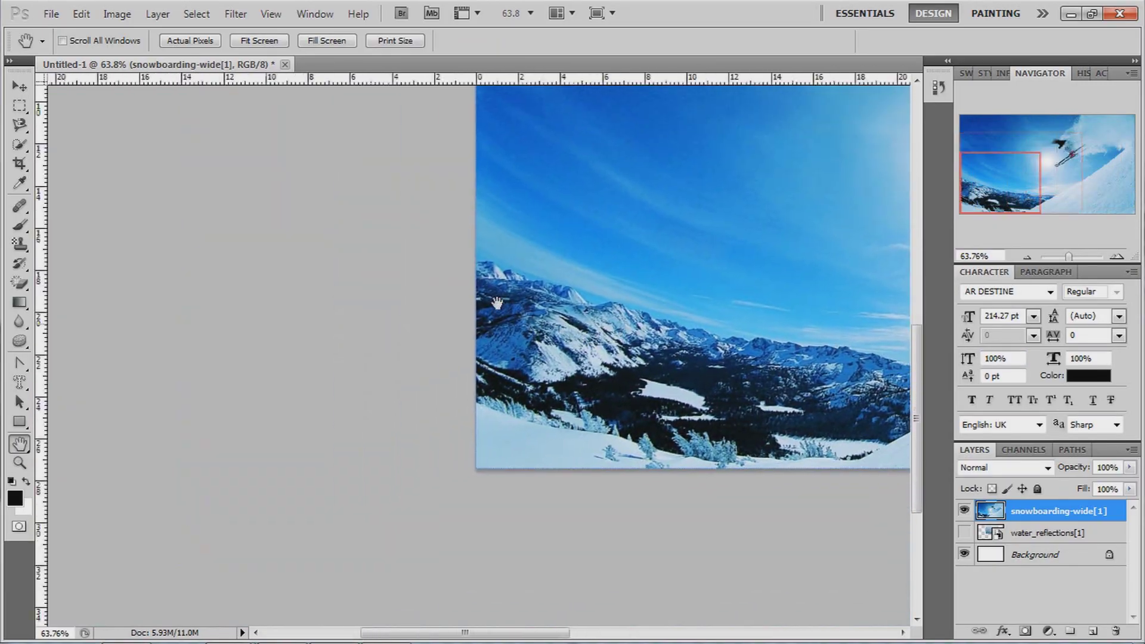
pyautogui.moveTo(591, 350); pyautogui.dragTo(210, 217)
pyautogui.moveTo(496, 257); pyautogui.dragTo(457, 517)
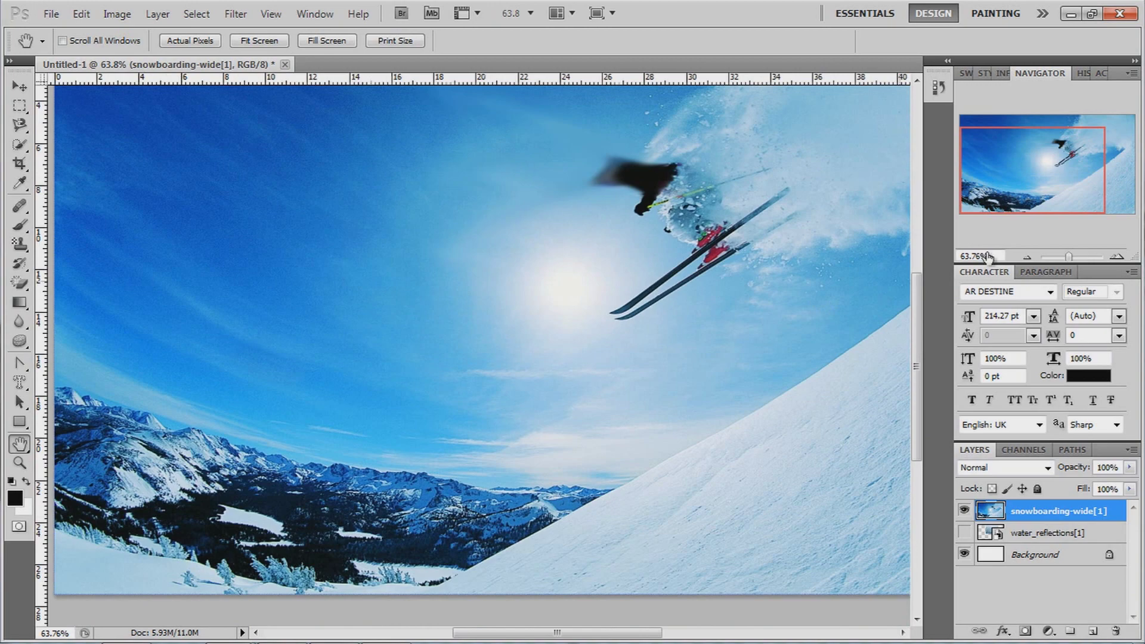
pyautogui.moveTo(1068, 253); pyautogui.dragTo(1067, 255)
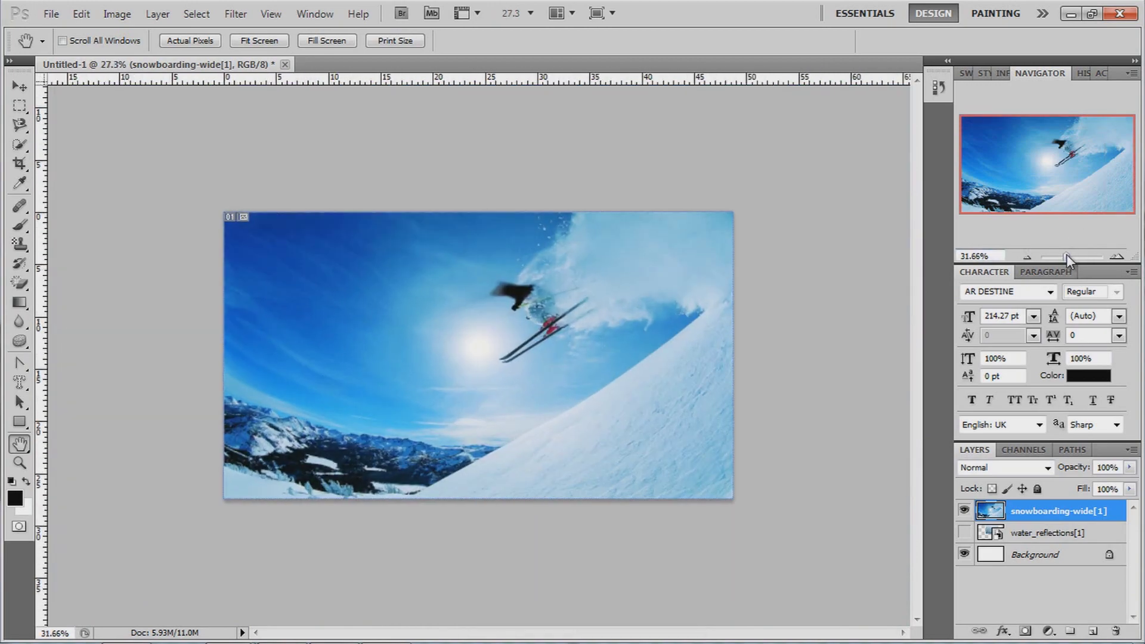
# Step: Rotate the canvas view to -25° with the Rotate View tool, undoing and redoing the rectangle layer's deletion
pyautogui.rightClick(16, 446)
pyautogui.click(54, 460)
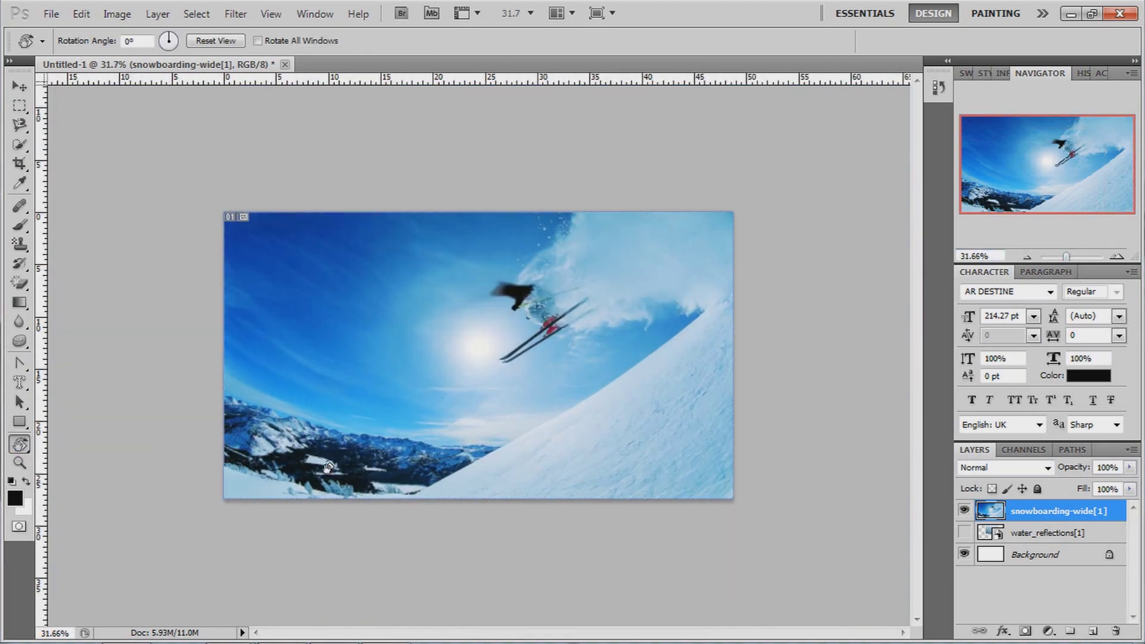
pyautogui.moveTo(470, 325); pyautogui.dragTo(397, 271)
pyautogui.hotkey('ctrl', 'z')
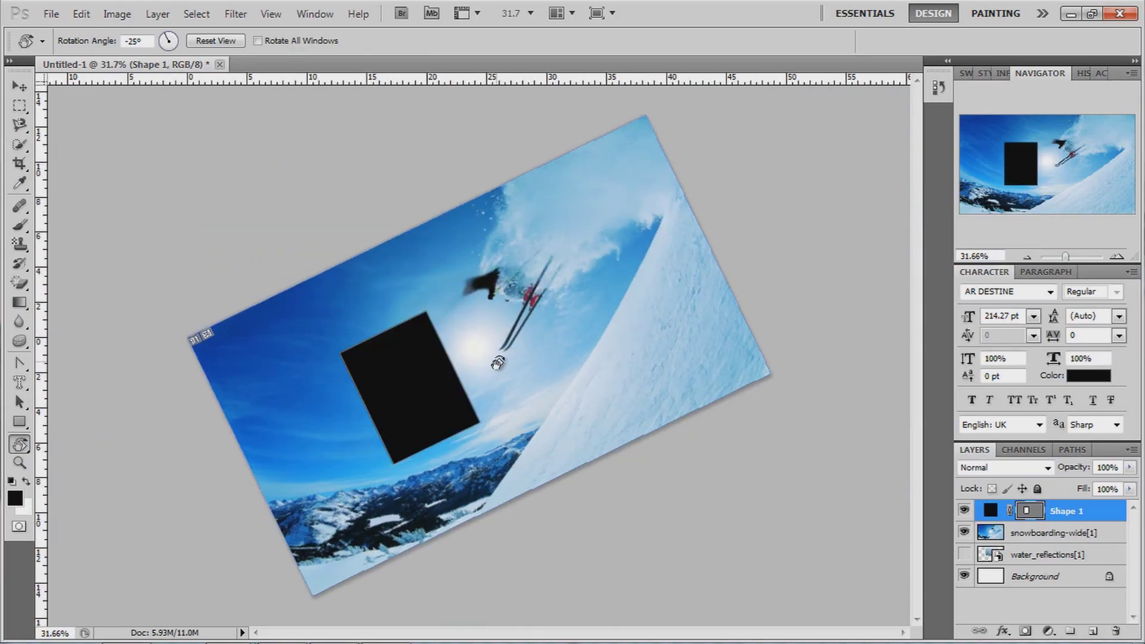
pyautogui.hotkey('ctrl', 'z')
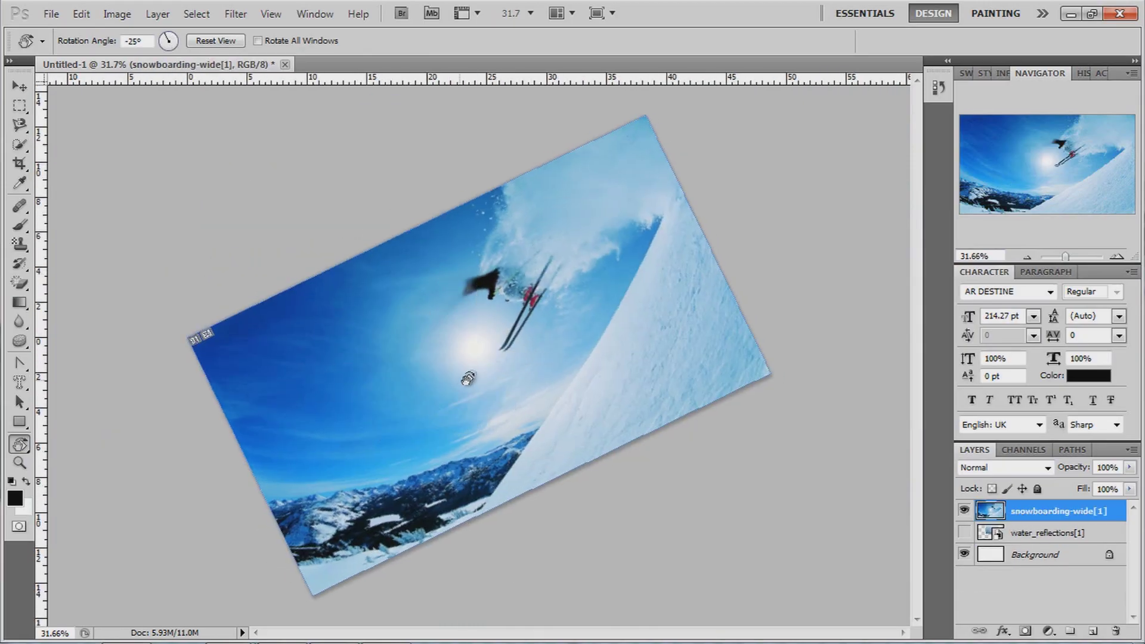
# Step: Rotate the canvas view back to 0° and zoom in to 44.93%
pyautogui.moveTo(1062, 260); pyautogui.dragTo(1067, 256)
pyautogui.moveTo(730, 292); pyautogui.dragTo(742, 417)
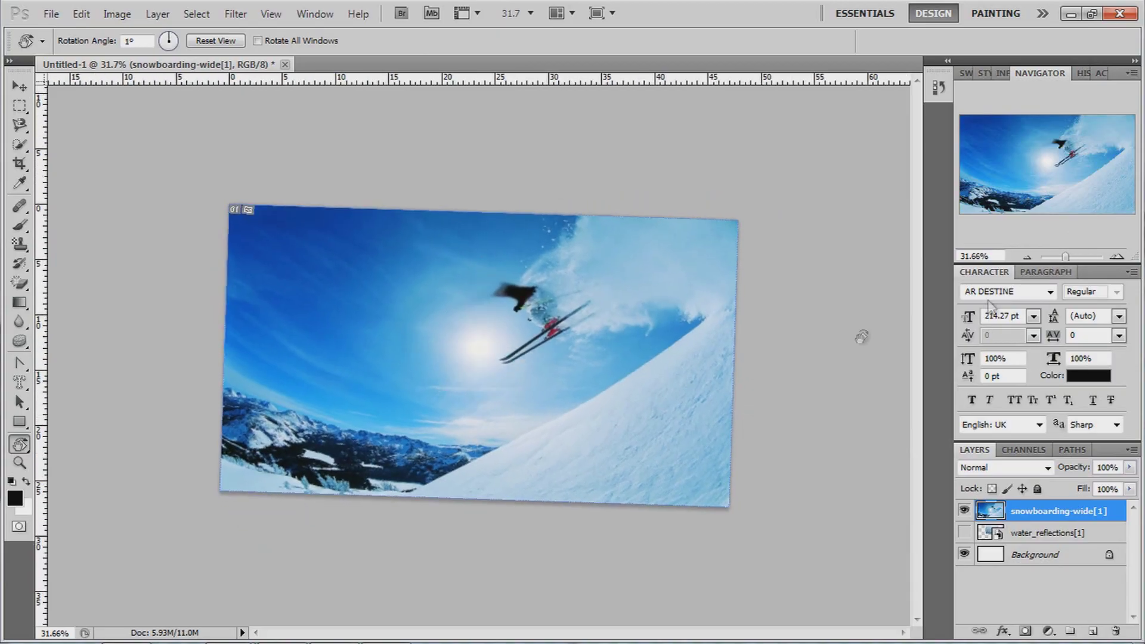
pyautogui.moveTo(718, 363); pyautogui.dragTo(718, 360)
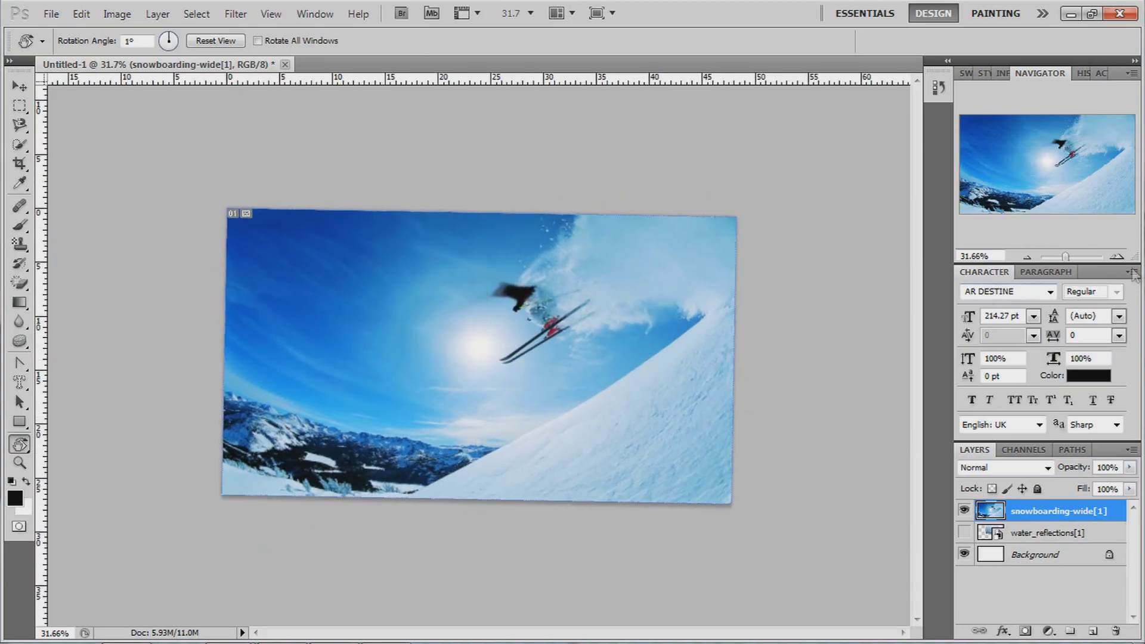
pyautogui.moveTo(1065, 257); pyautogui.dragTo(1068, 256)
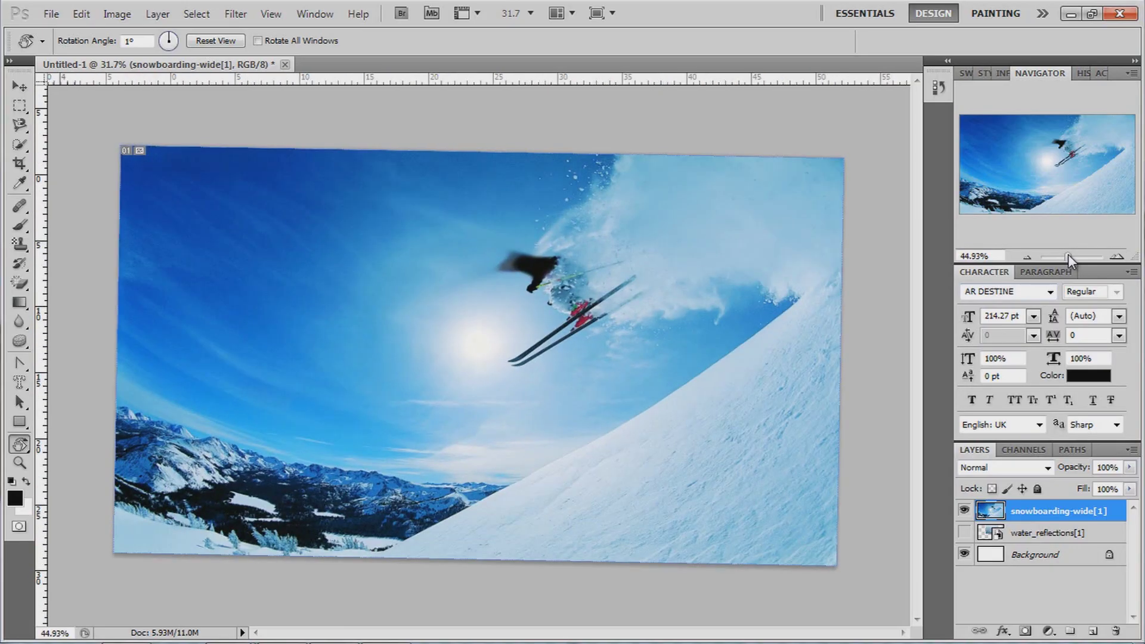
pyautogui.moveTo(732, 350); pyautogui.dragTo(732, 343)
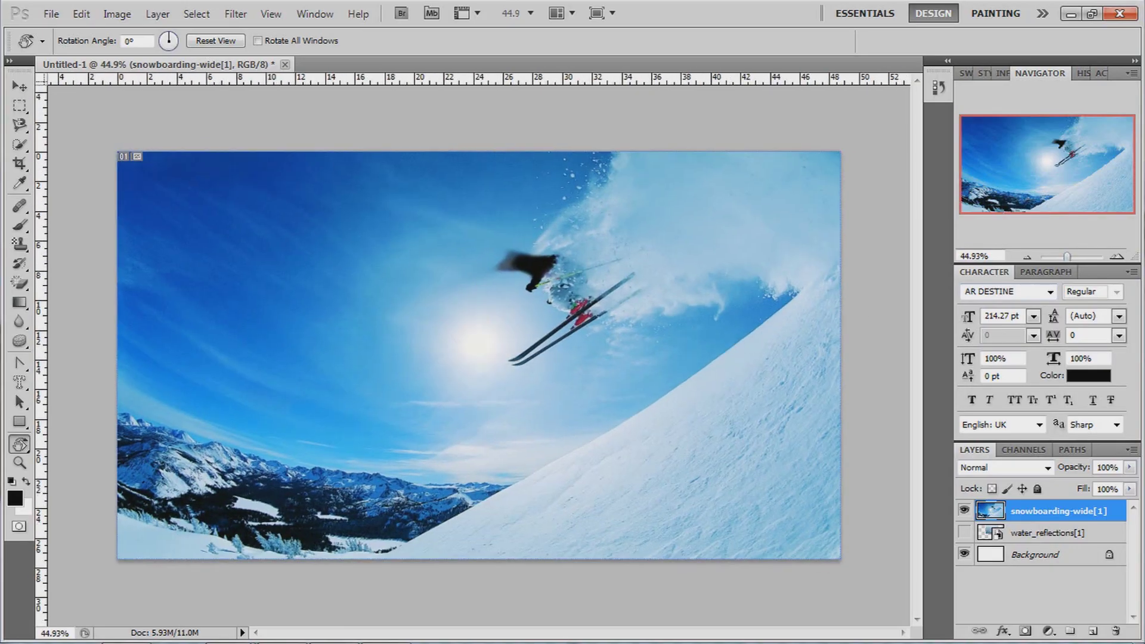
# Step: Magnify the blue sky to 3200% with the Zoom tool to examine individual pixels
pyautogui.click(21, 462)
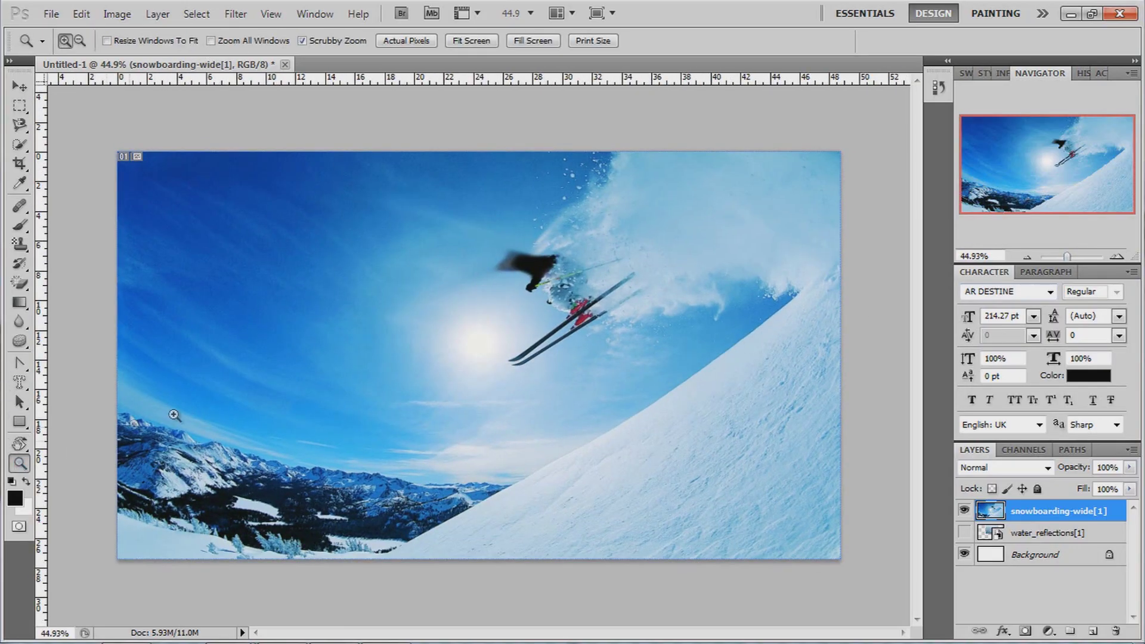
pyautogui.moveTo(254, 229); pyautogui.dragTo(295, 278)
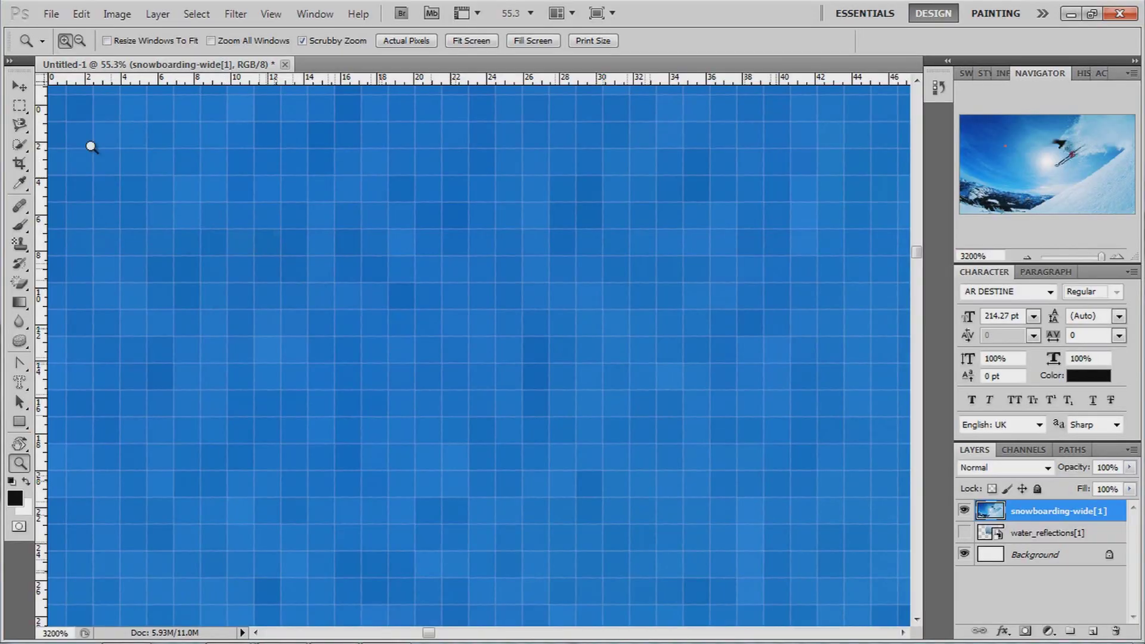
# Step: Zoom out from the individual pixels until the whole ski photo shows at 44.93%, undoing a trial move of its layer
pyautogui.moveTo(475, 365); pyautogui.dragTo(506, 363)
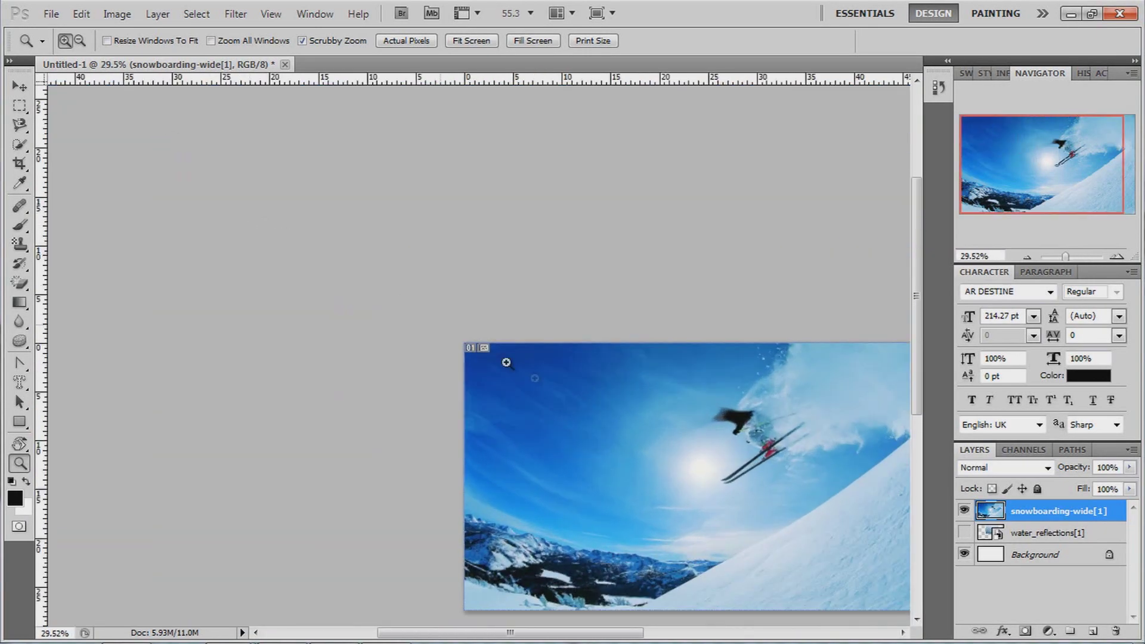
pyautogui.press('v')
pyautogui.moveTo(711, 471); pyautogui.dragTo(677, 455)
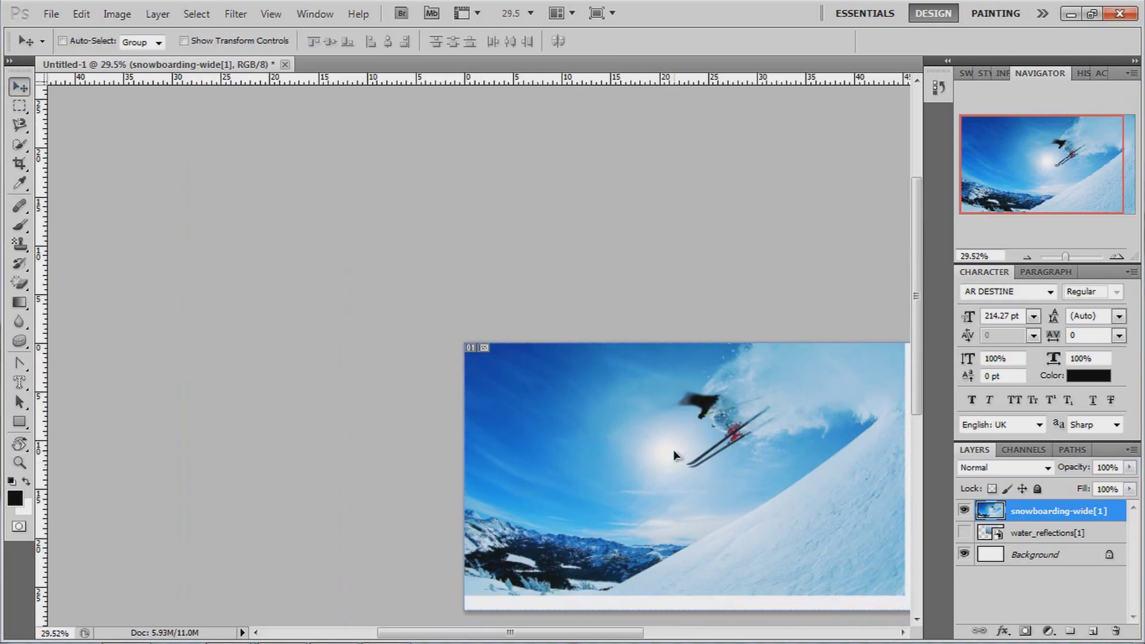
pyautogui.hotkey('ctrl', 'z')
pyautogui.click(1030, 169)
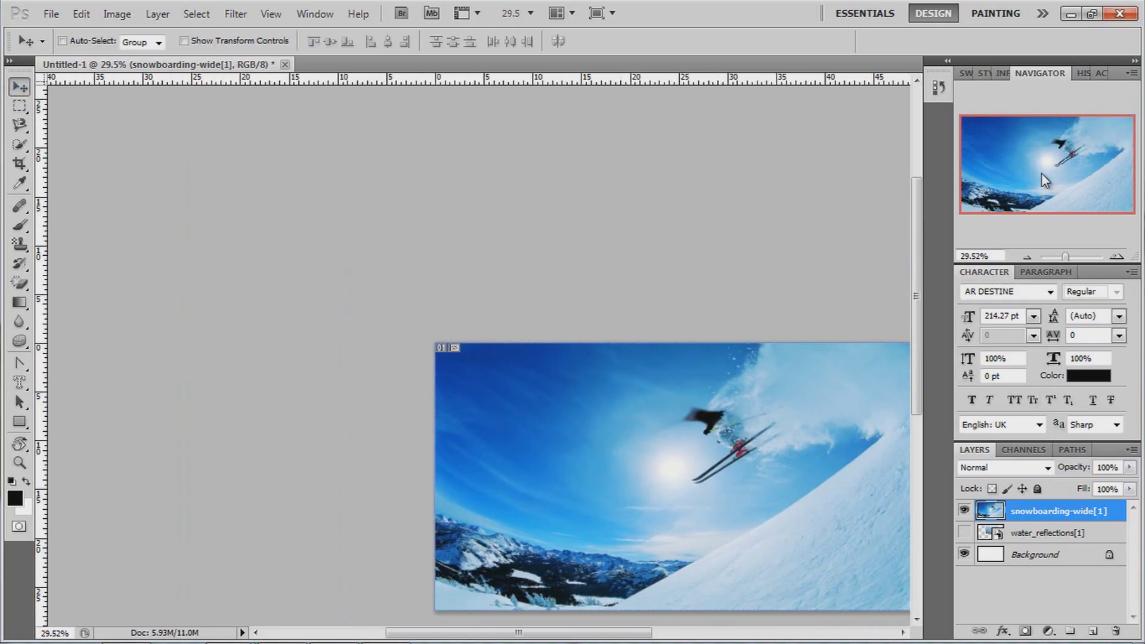
pyautogui.moveTo(1065, 256); pyautogui.dragTo(1068, 254)
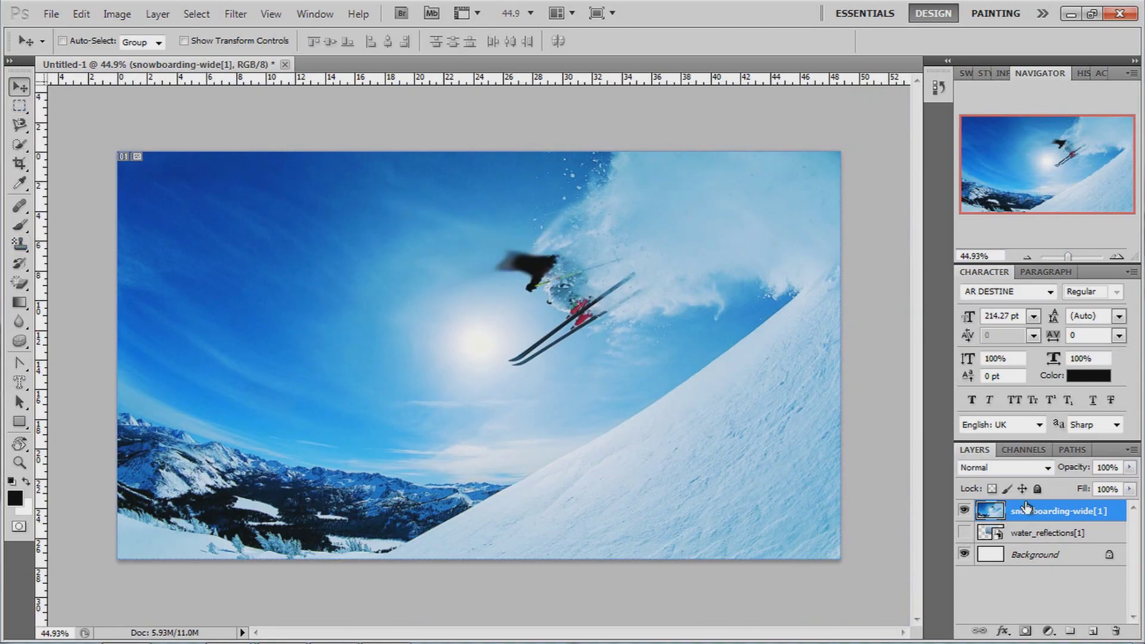
# Step: Move the snowboarding-wide[1] layer below water_reflections[1] and briefly show the water image over it
pyautogui.moveTo(1034, 513); pyautogui.dragTo(1039, 544)
pyautogui.moveTo(1042, 537); pyautogui.dragTo(1045, 541)
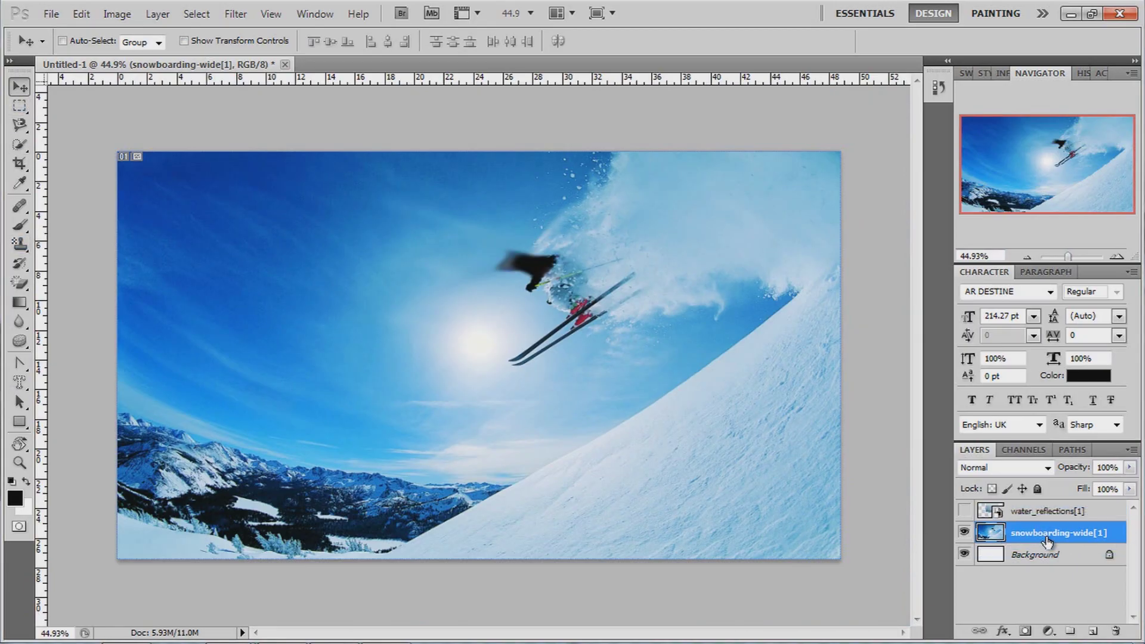
pyautogui.click(965, 511)
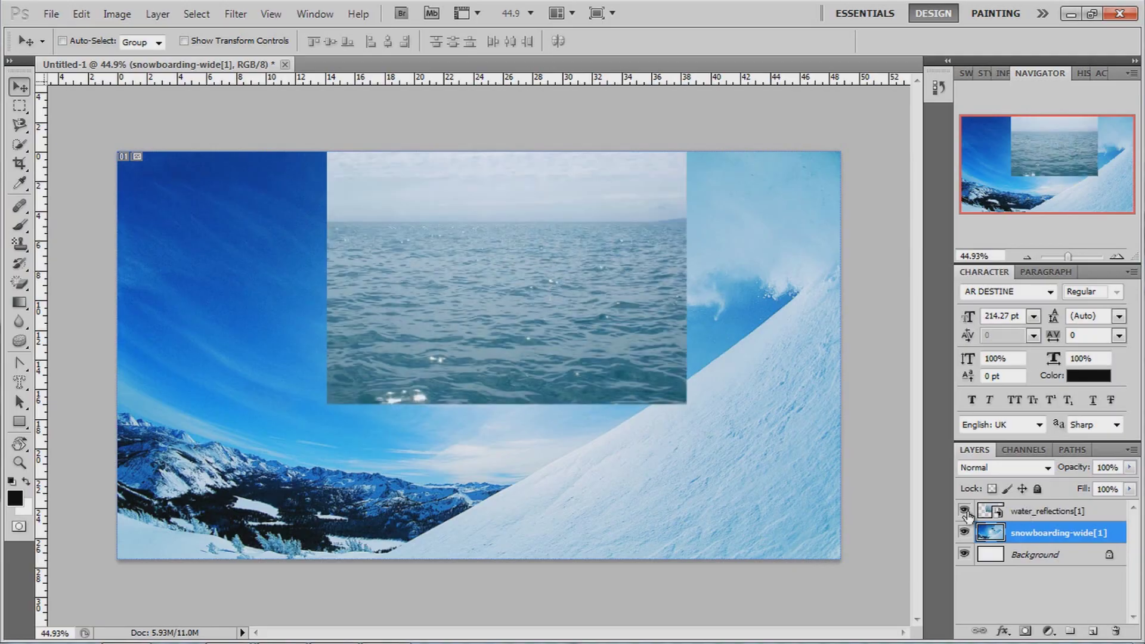
pyautogui.click(966, 511)
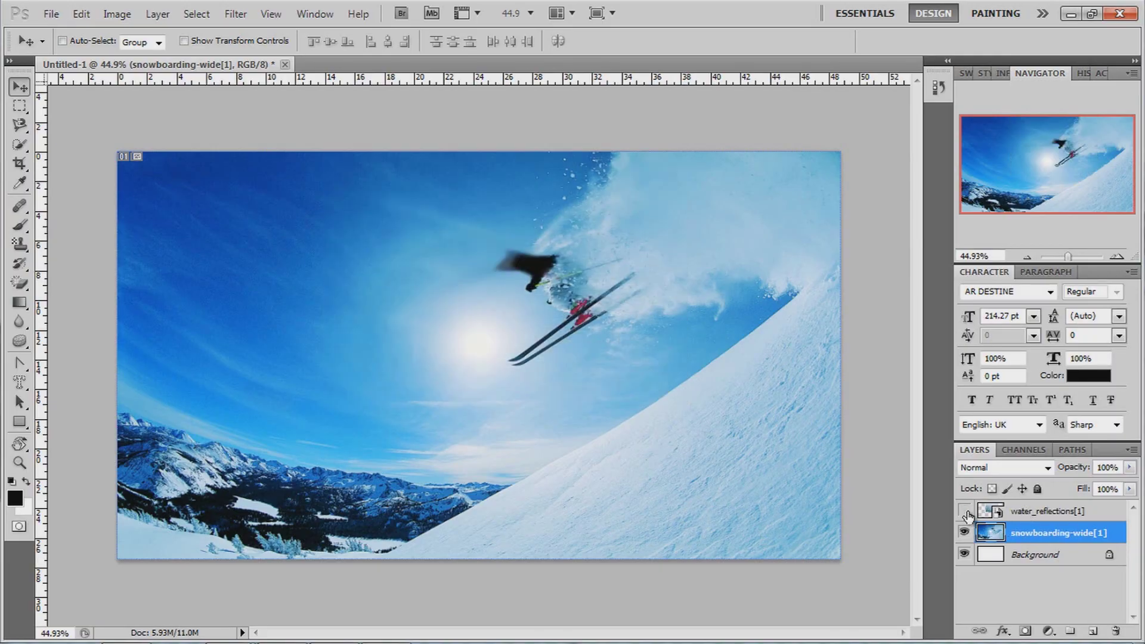
# Step: Toggle the visibility of the snowboarding-wide[1] and water_reflections[1] layers, leaving only the water layer hidden
pyautogui.click(964, 532)
pyautogui.click(965, 533)
pyautogui.click(965, 512)
pyautogui.click(964, 511)
pyautogui.click(965, 512)
pyautogui.click(964, 512)
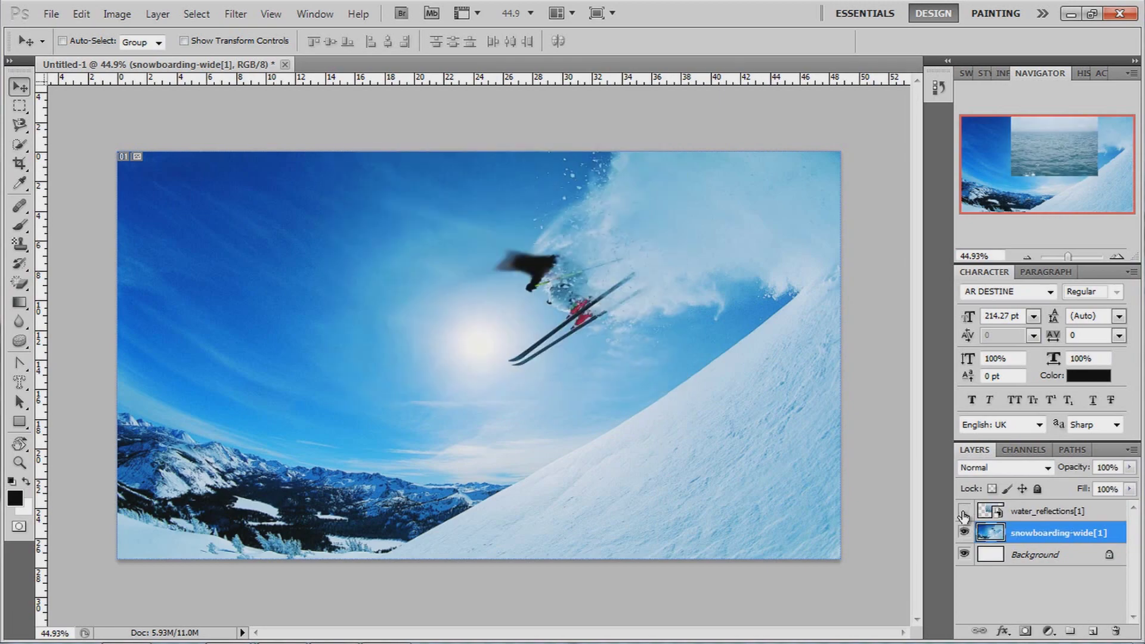
pyautogui.click(1039, 514)
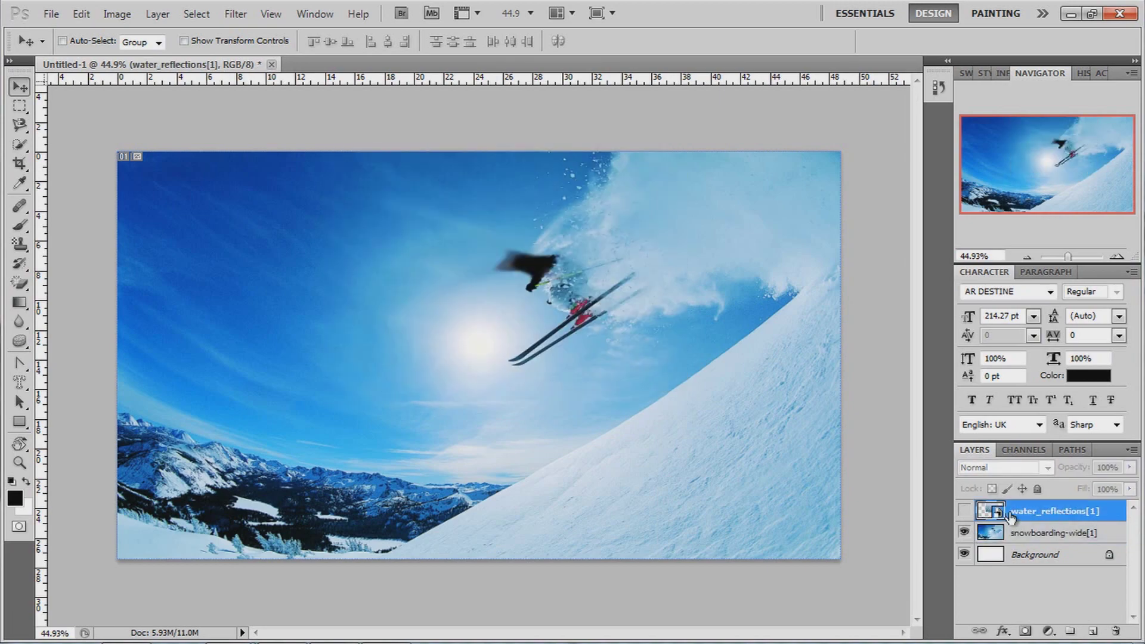
pyautogui.click(965, 511)
pyautogui.click(965, 511)
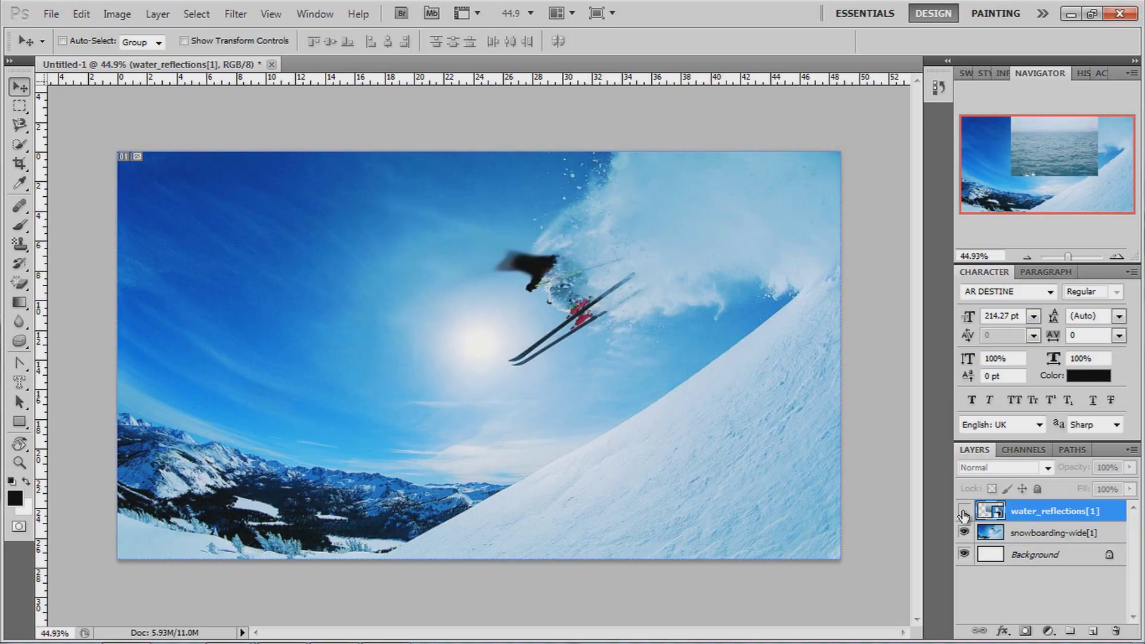
# Step: Set the blend mode of the snowboarding-wide[1] layer to Linear Dodge (Add)
pyautogui.rightClick(1040, 530)
pyautogui.click(1037, 534)
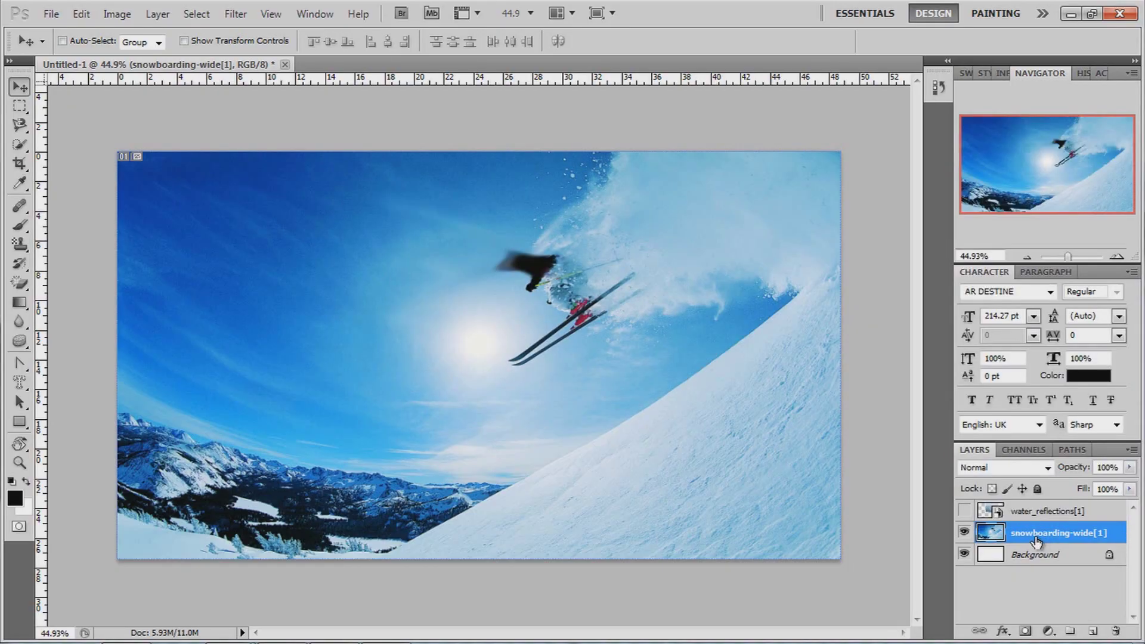
pyautogui.click(1048, 469)
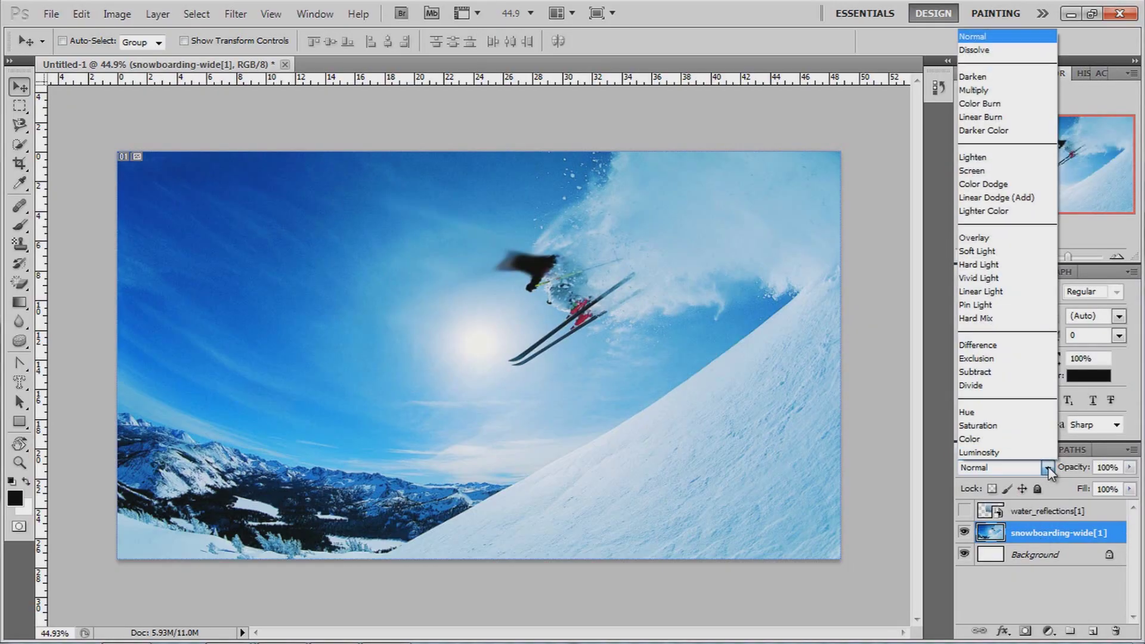
pyautogui.click(983, 184)
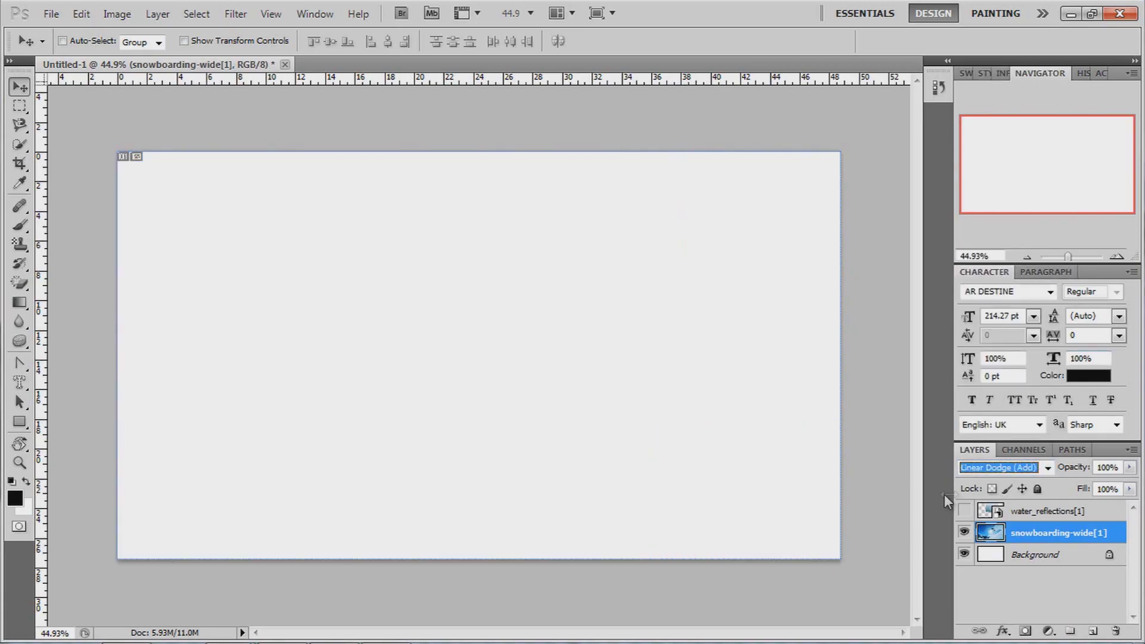
# Step: Show the water_reflections[1] layer, place it beneath snowboarding-wide[1], and set its blend mode to Overlay
pyautogui.moveTo(974, 514); pyautogui.dragTo(1032, 534)
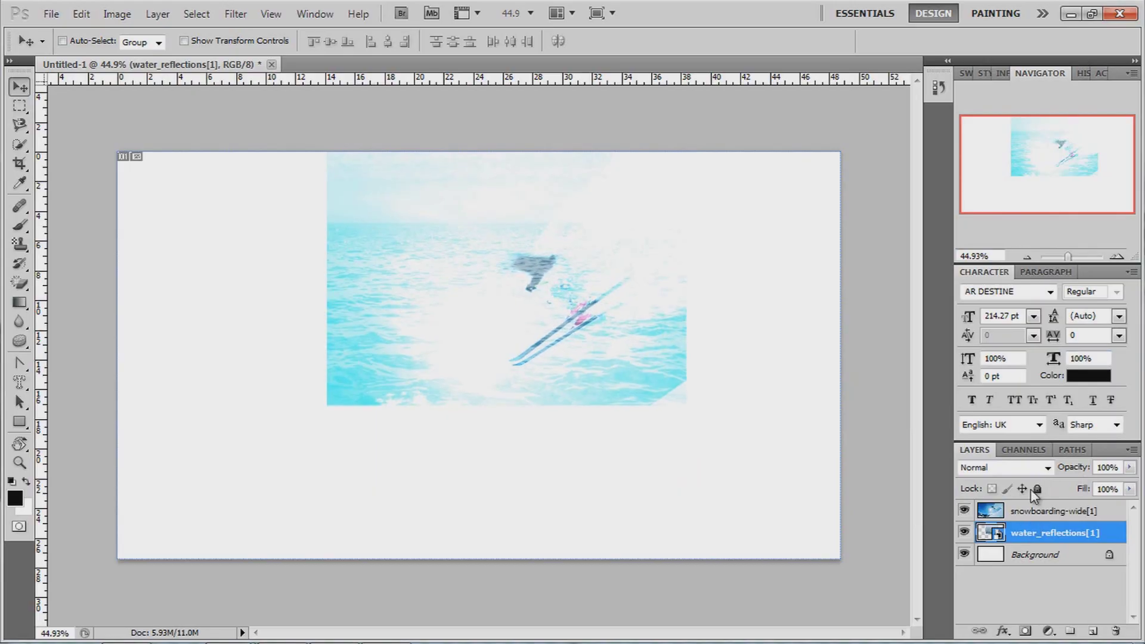
pyautogui.click(1040, 467)
pyautogui.click(965, 237)
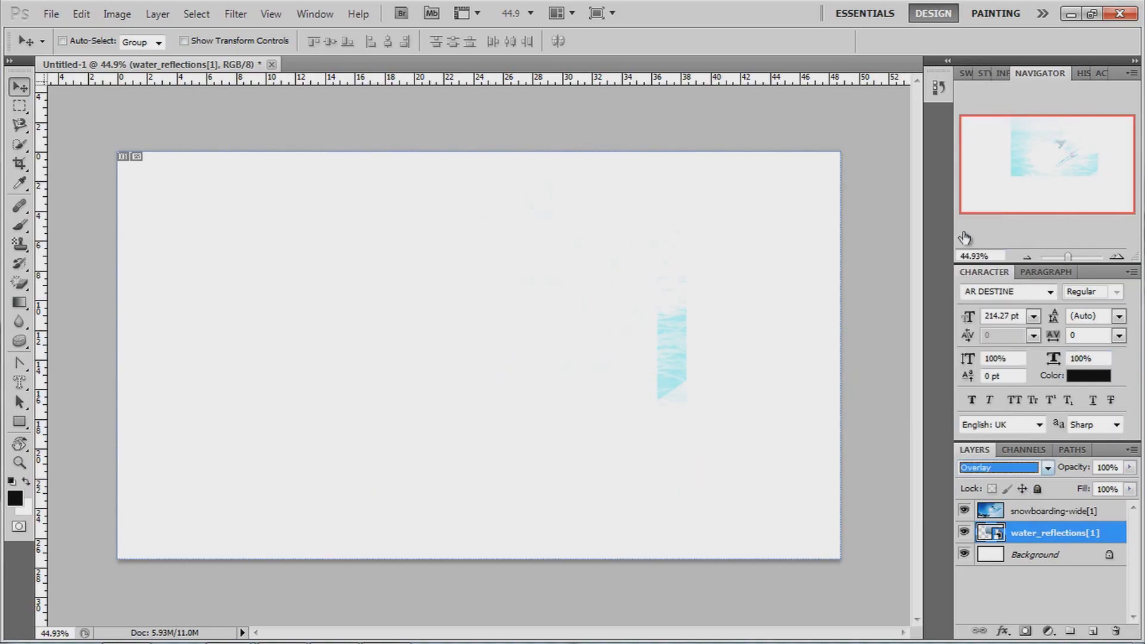
# Step: Cycle the water_reflections[1] layer through the other blend modes and return it to Normal
pyautogui.press('Down')
pyautogui.press('Down')
pyautogui.press('Down')
pyautogui.press('Down')
pyautogui.press('Down')
pyautogui.press('Down')
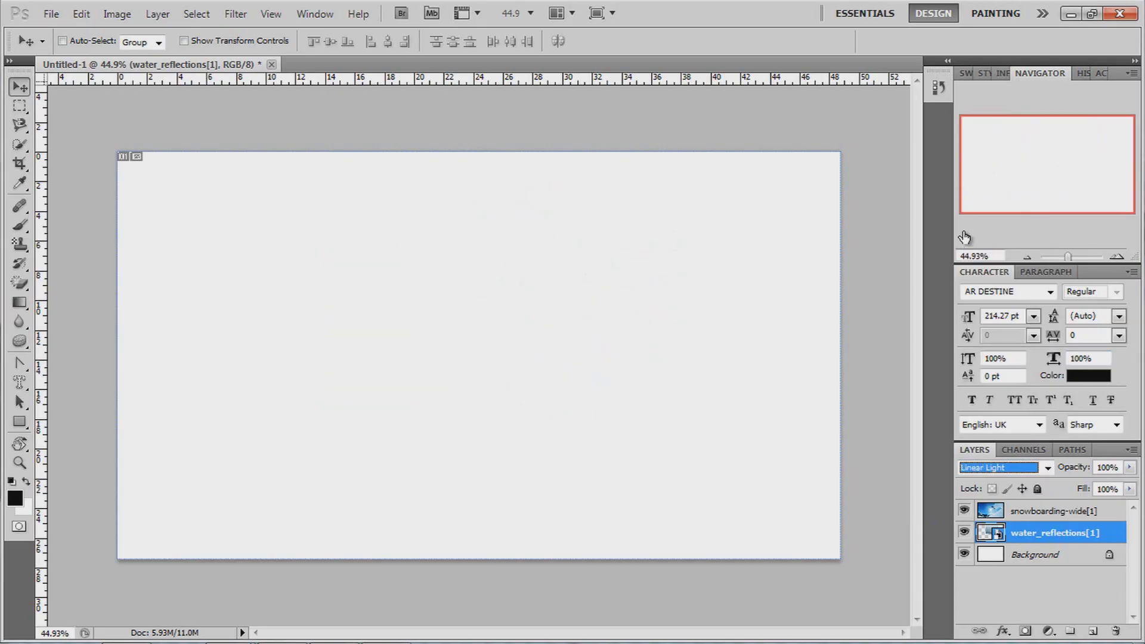
pyautogui.press('Down')
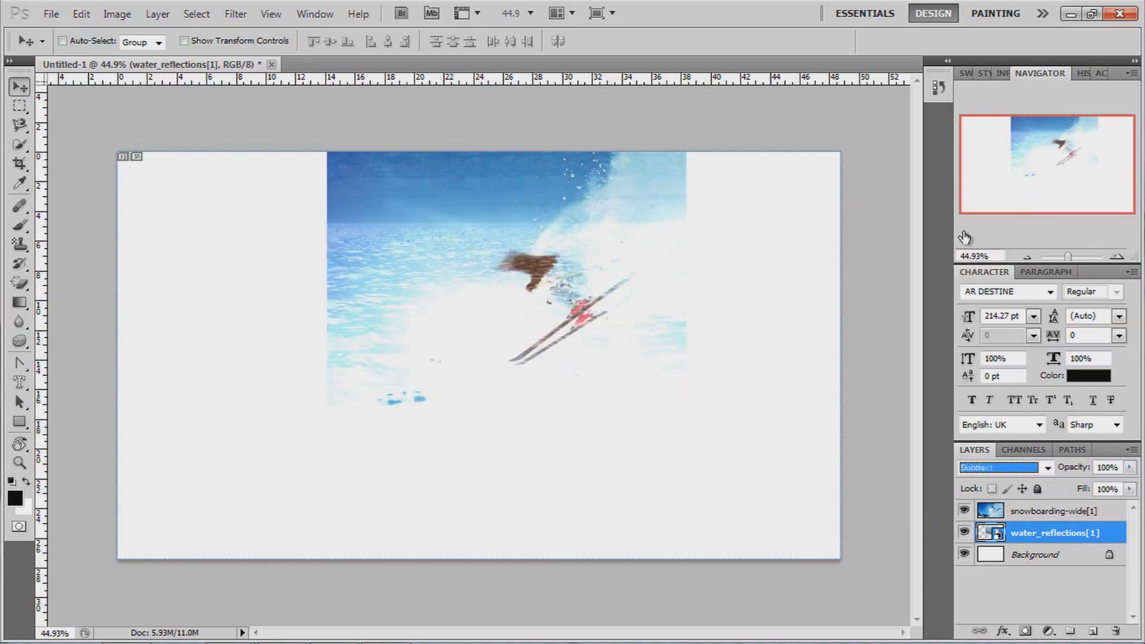
pyautogui.press('Down')
pyautogui.press('Down')
pyautogui.press('Down')
pyautogui.press('Up')
pyautogui.press('Up')
pyautogui.press('Up')
pyautogui.press('Up')
pyautogui.press('Up')
pyautogui.press('Up')
pyautogui.press('Up')
pyautogui.press('Up')
pyautogui.press('Up')
pyautogui.press('Up')
pyautogui.press('Up')
pyautogui.press('Up')
pyautogui.press('Up')
pyautogui.press('Up')
pyautogui.press('Up')
pyautogui.press('Up')
pyautogui.press('Up')
pyautogui.press('Up')
pyautogui.press('Up')
pyautogui.press('Up')
pyautogui.press('Up')
pyautogui.press('Up')
pyautogui.press('Up')
pyautogui.press('Up')
pyautogui.press('Up')
pyautogui.press('Up')
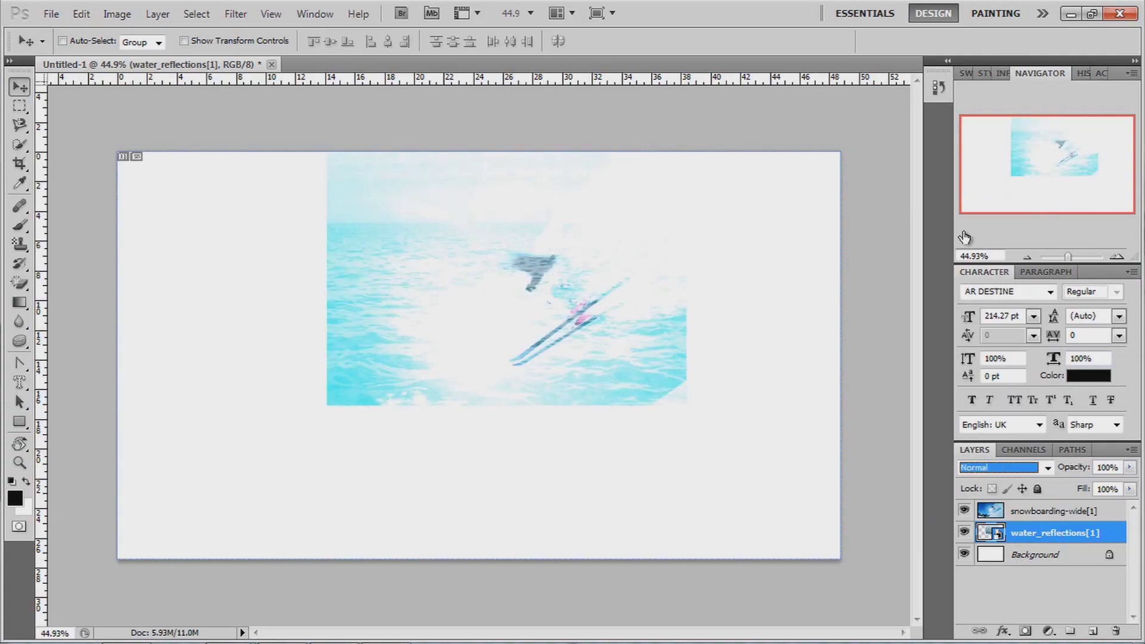
# Step: Delete the snowboarding-wide[1] layer and undo the deletion
pyautogui.rightClick(1078, 518)
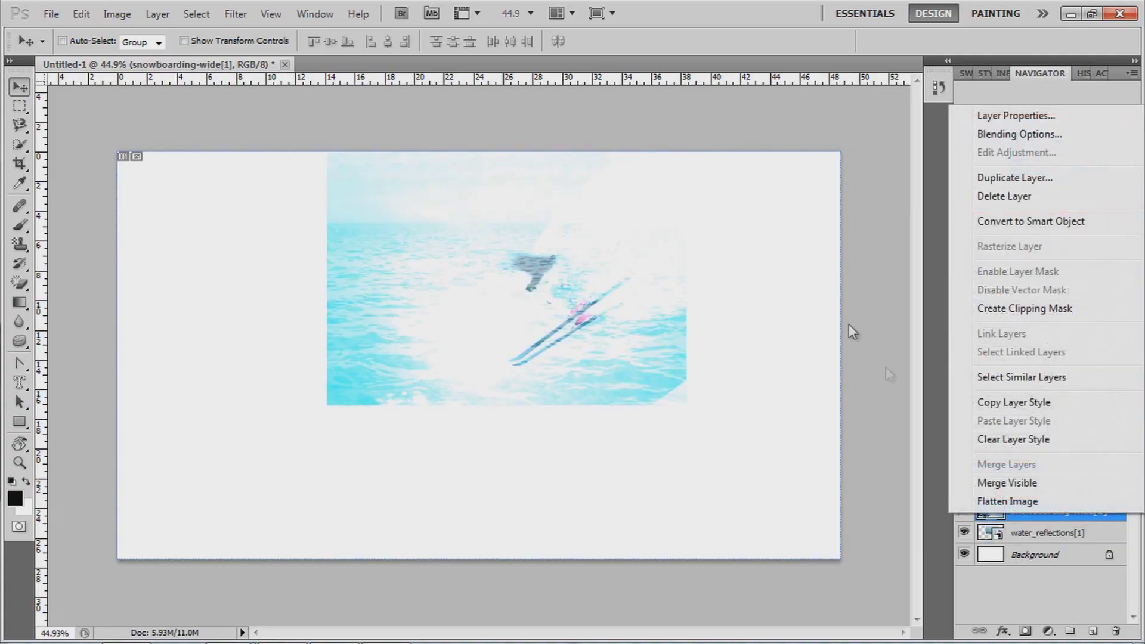
pyautogui.click(967, 197)
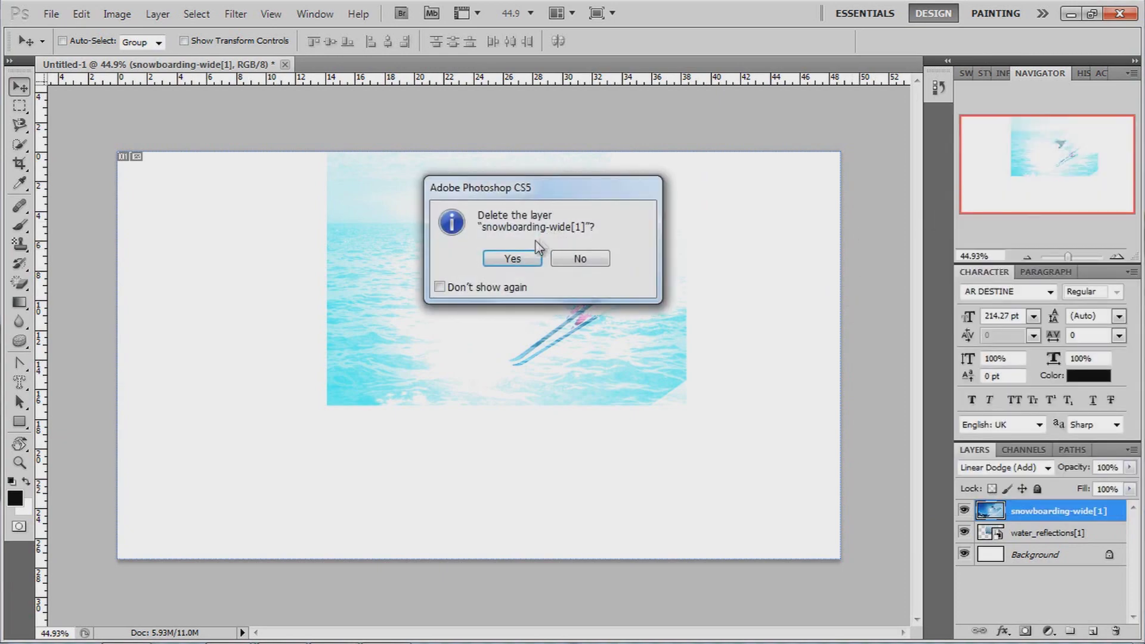
pyautogui.click(513, 258)
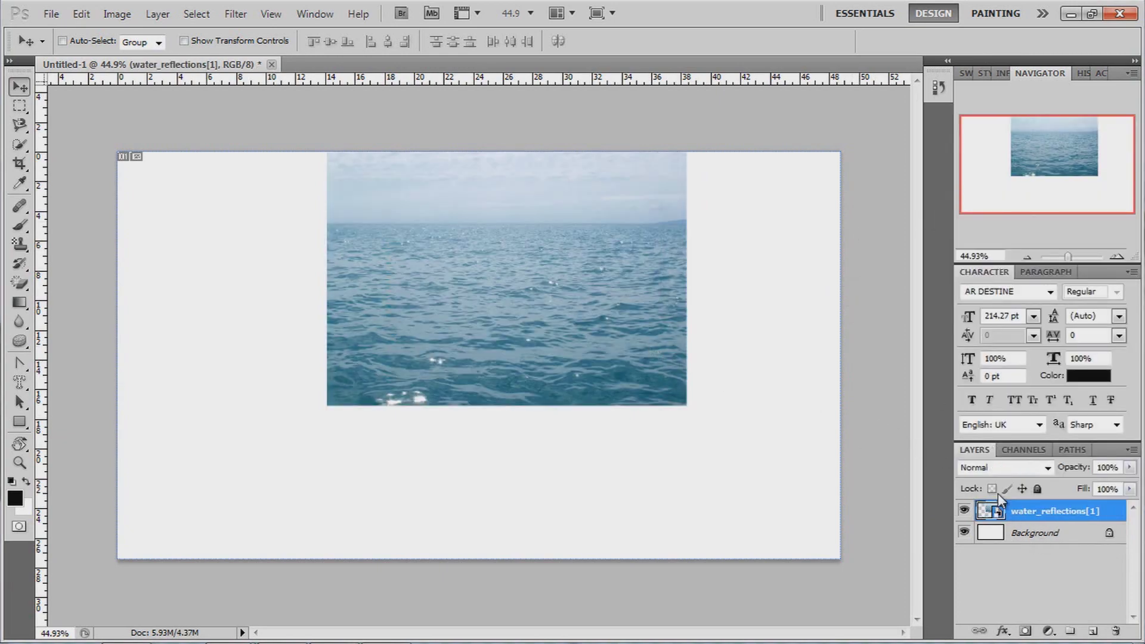
pyautogui.hotkey('ctrl', 'z')
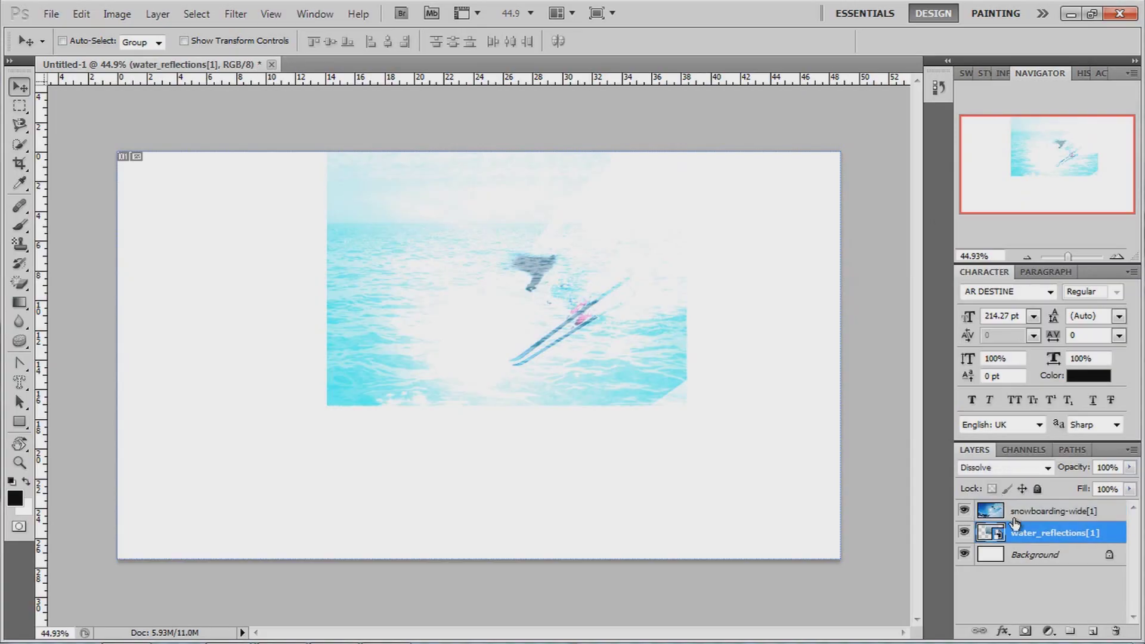
# Step: Hide the water_reflections[1] layer and set the snowboarding-wide[1] layer's blend mode to Normal
pyautogui.click(964, 534)
pyautogui.click(1038, 511)
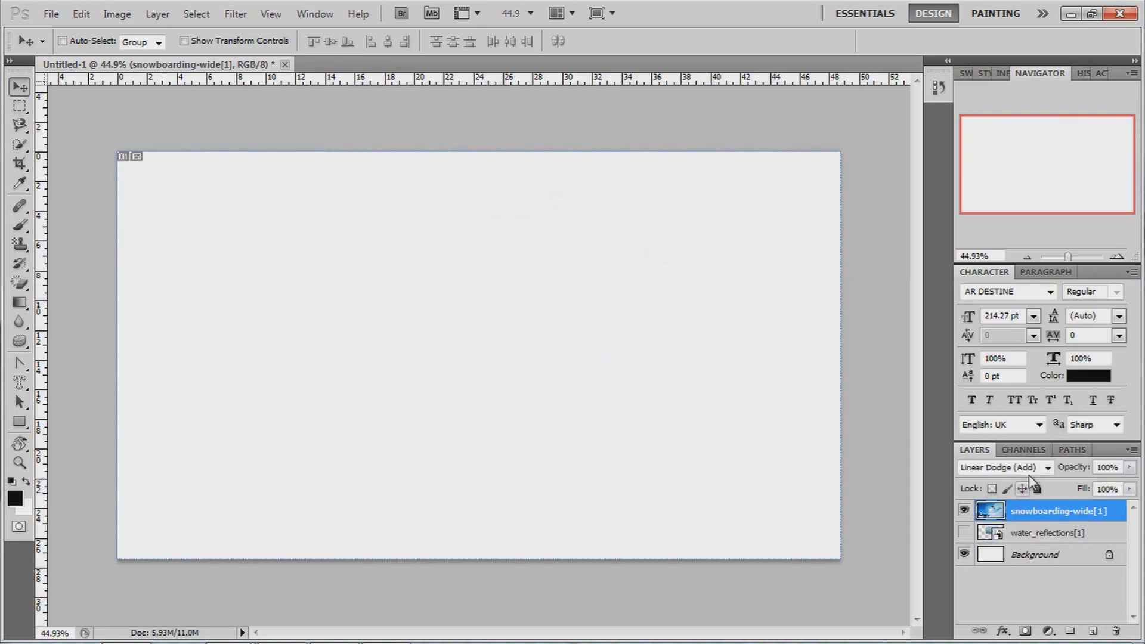
pyautogui.click(1026, 469)
pyautogui.click(973, 36)
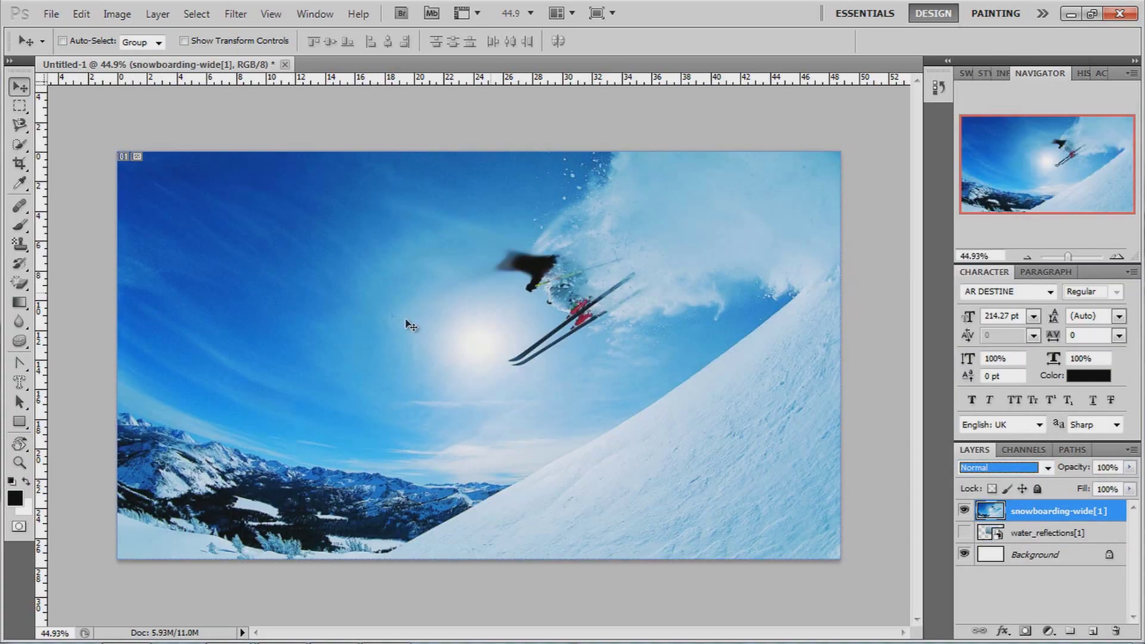
# Step: Place the purple abstract image from the Colorful Backgrounds folder over the ski photo as a new layer
pyautogui.click(129, 631)
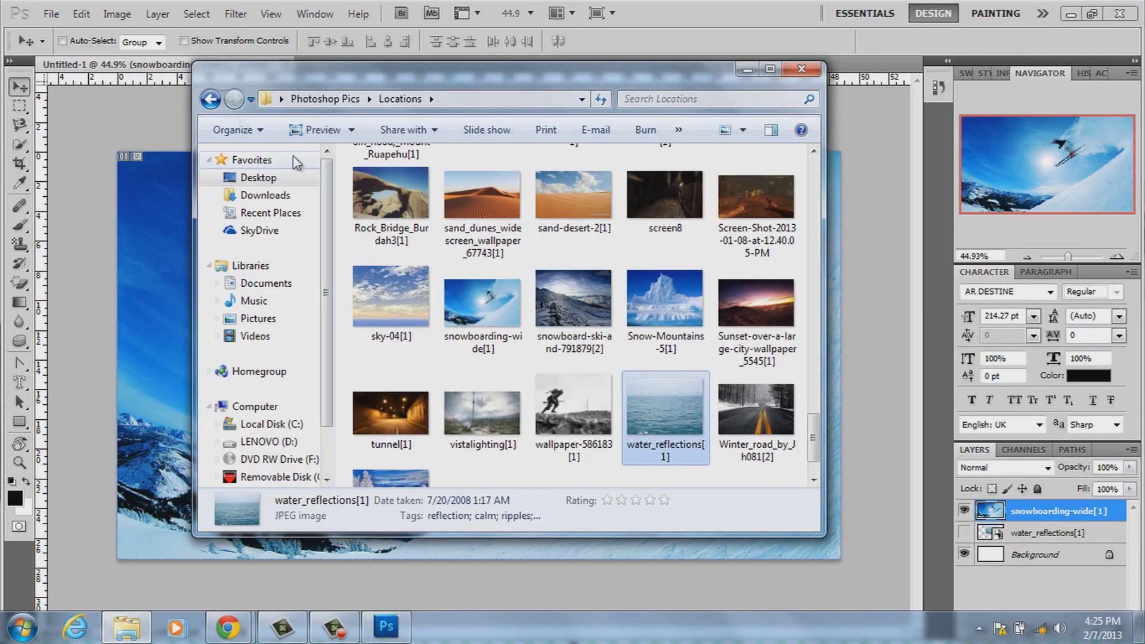
pyautogui.click(204, 105)
pyautogui.doubleClick(378, 195)
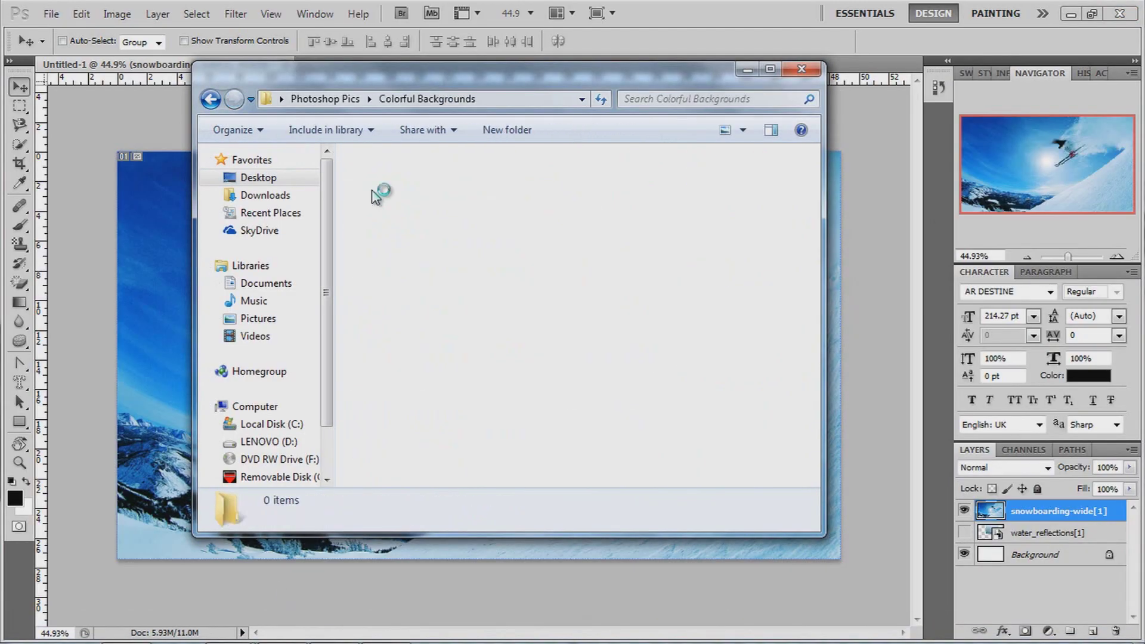
pyautogui.moveTo(502, 217); pyautogui.dragTo(154, 315)
pyautogui.press('Return')
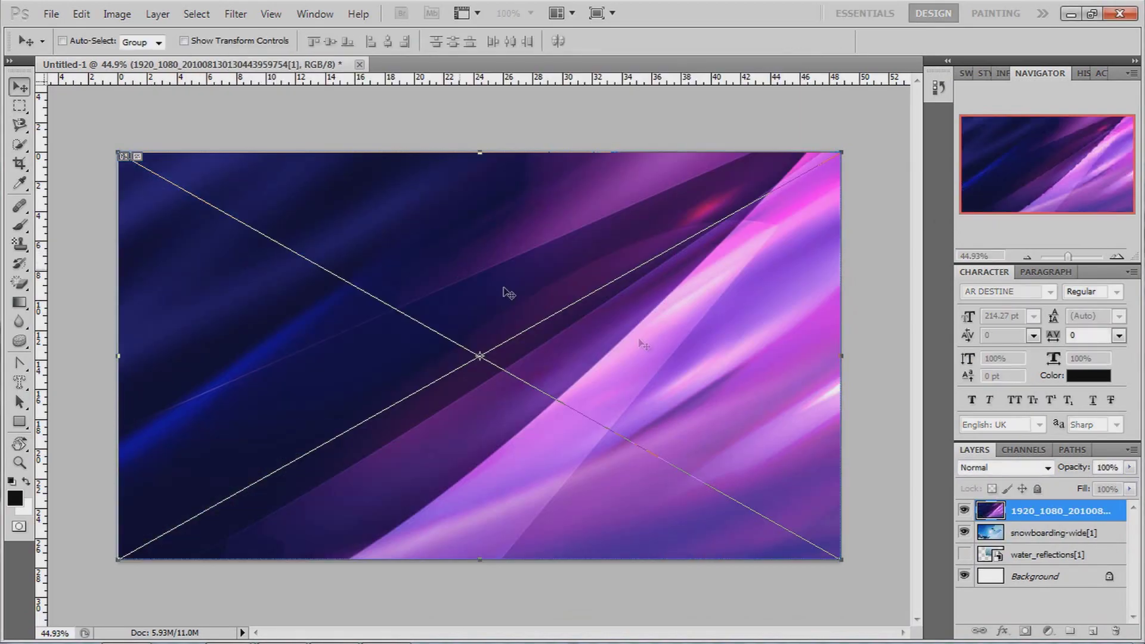
# Step: Cycle the purple image layer through the blend modes down to Luminosity and settle on Color
pyautogui.click(1048, 468)
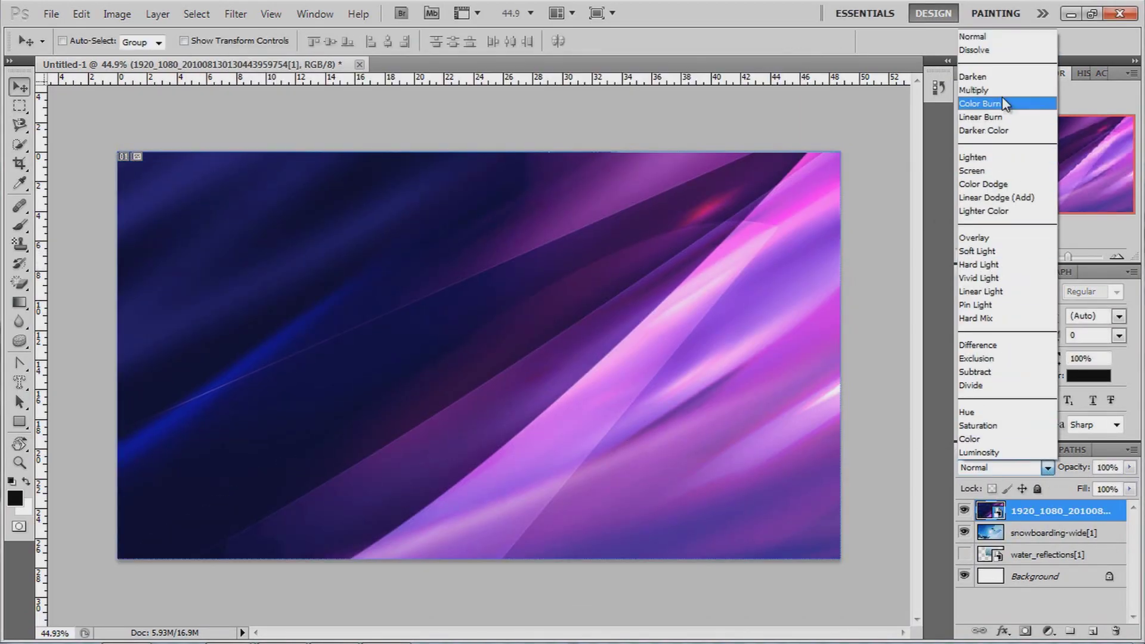
pyautogui.click(1044, 106)
pyautogui.press('Down')
pyautogui.press('Down')
pyautogui.press('Down')
pyautogui.press('Down')
pyautogui.press('Down')
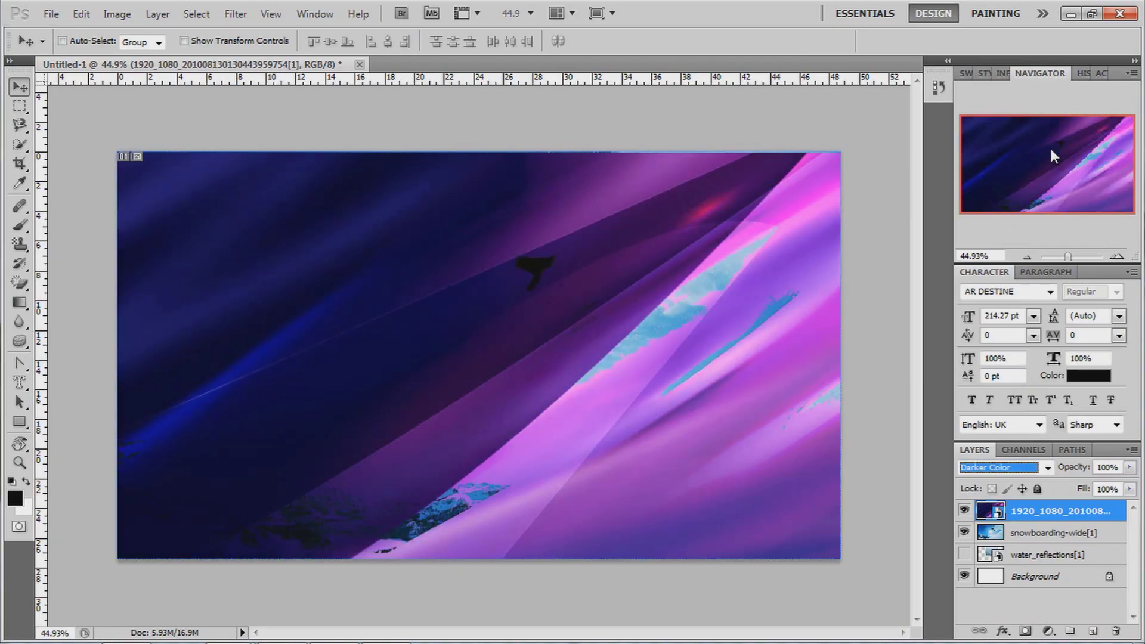
pyautogui.press('Down')
pyautogui.press('Down')
pyautogui.press('Down')
pyautogui.press('Down')
pyautogui.press('Down')
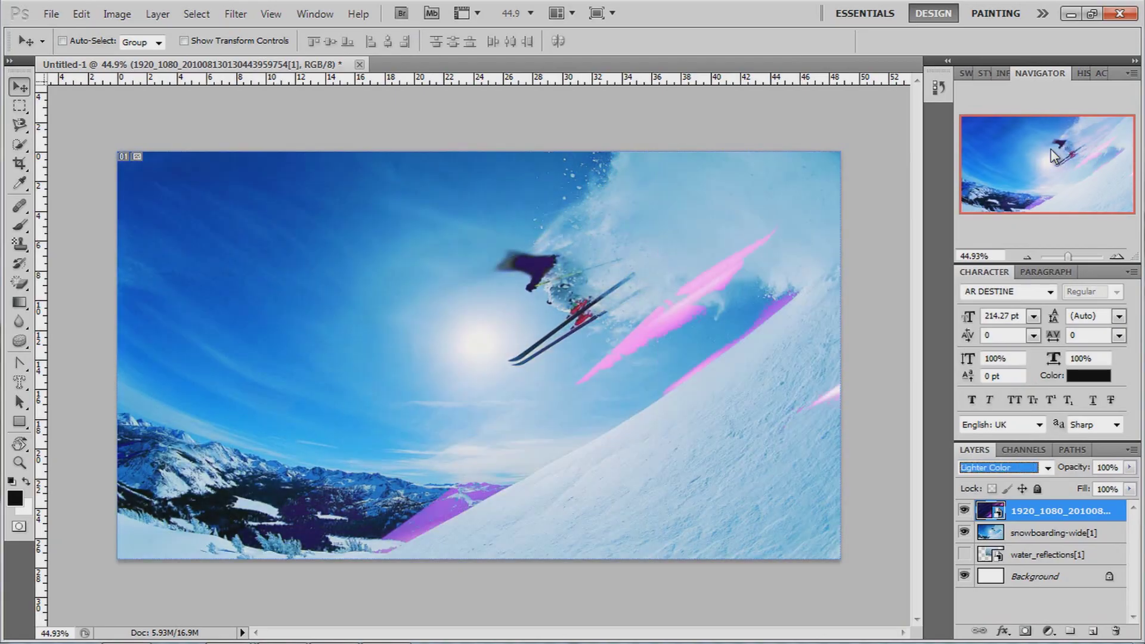
pyautogui.press('Down')
pyautogui.press('Down')
pyautogui.press('Down')
pyautogui.press('Down')
pyautogui.press('Down')
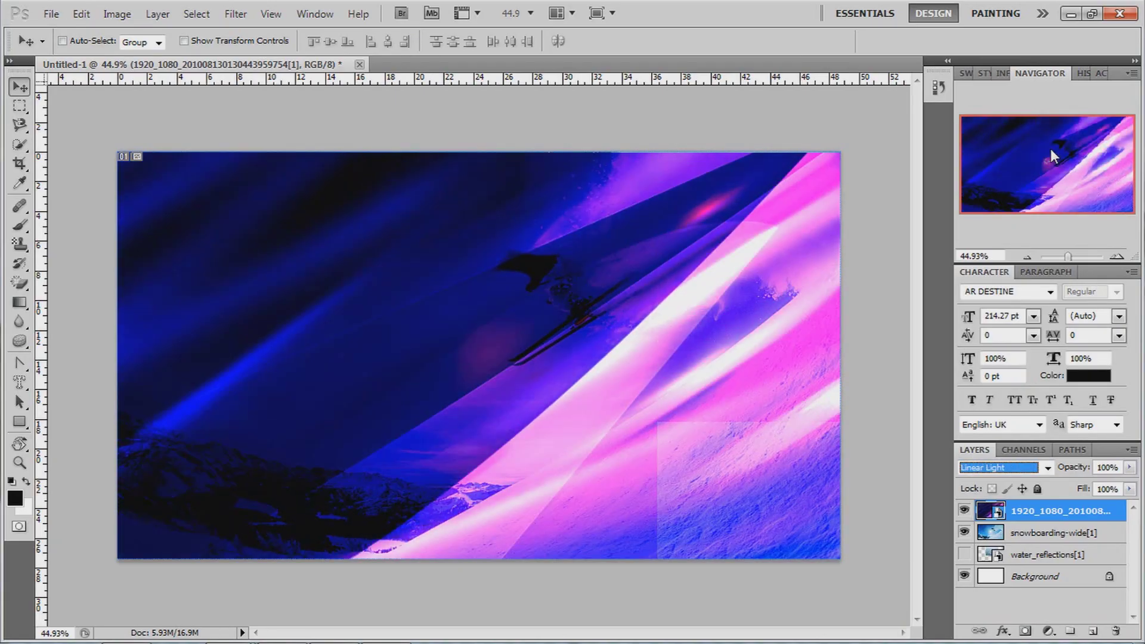
pyautogui.press('Down')
pyautogui.press('Down')
pyautogui.press('Down')
pyautogui.press('Down')
pyautogui.press('Down')
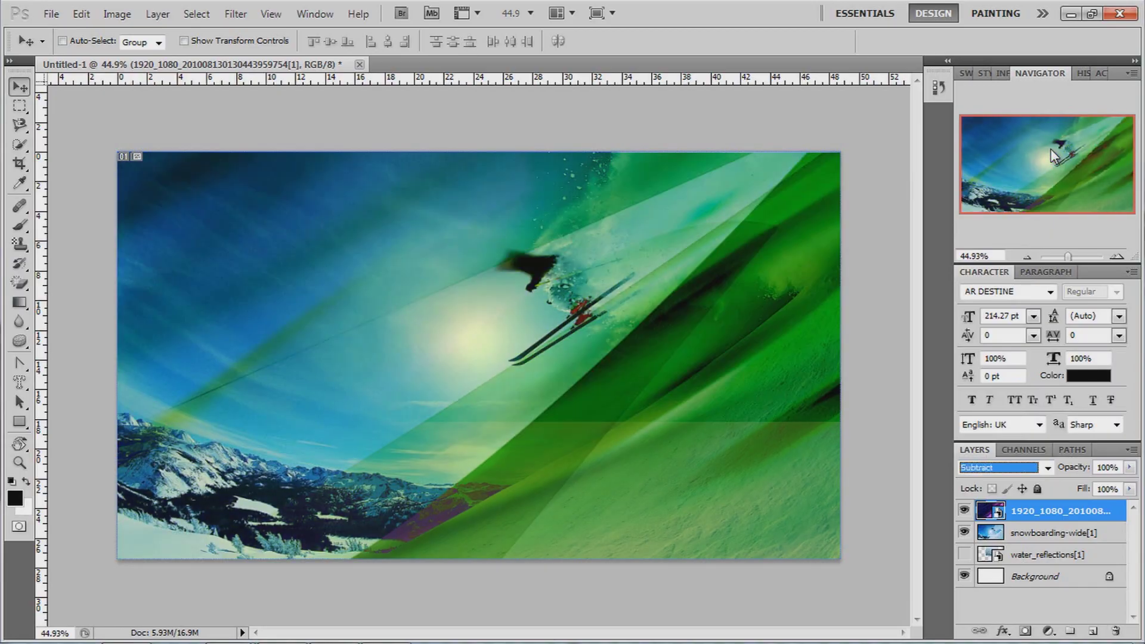
pyautogui.press('Down')
pyautogui.press('Up')
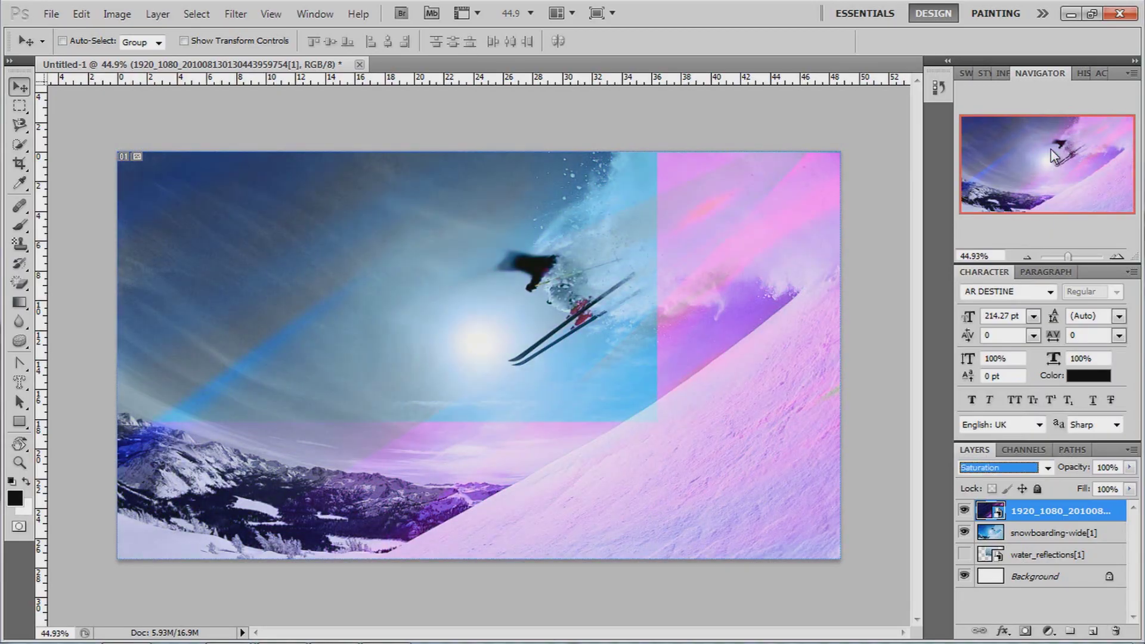
pyautogui.press('Down')
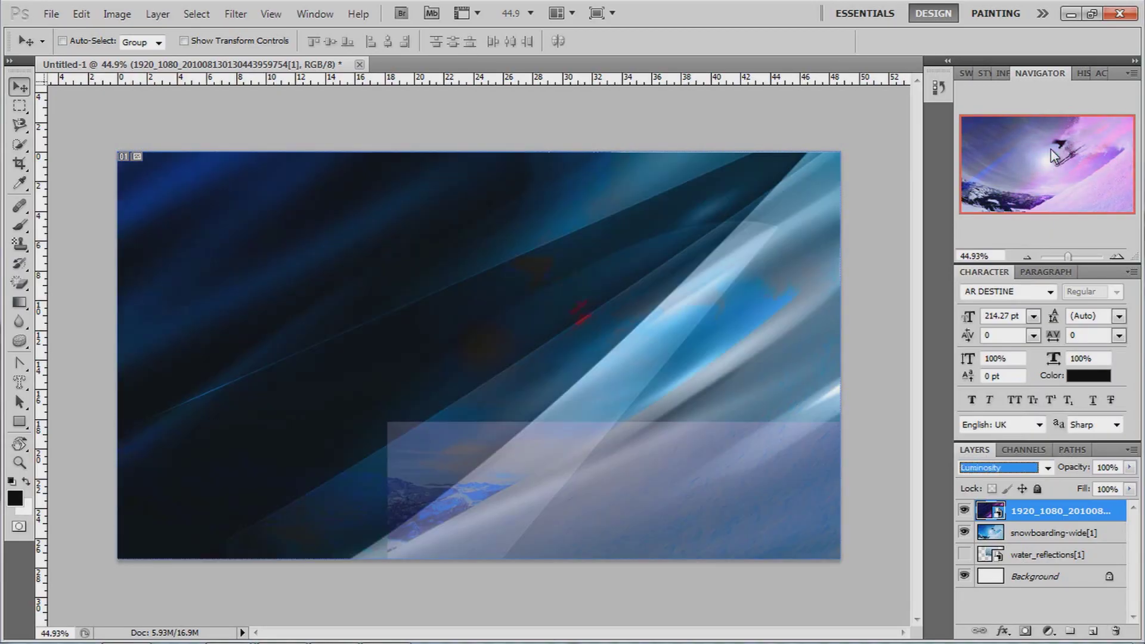
pyautogui.press('Up')
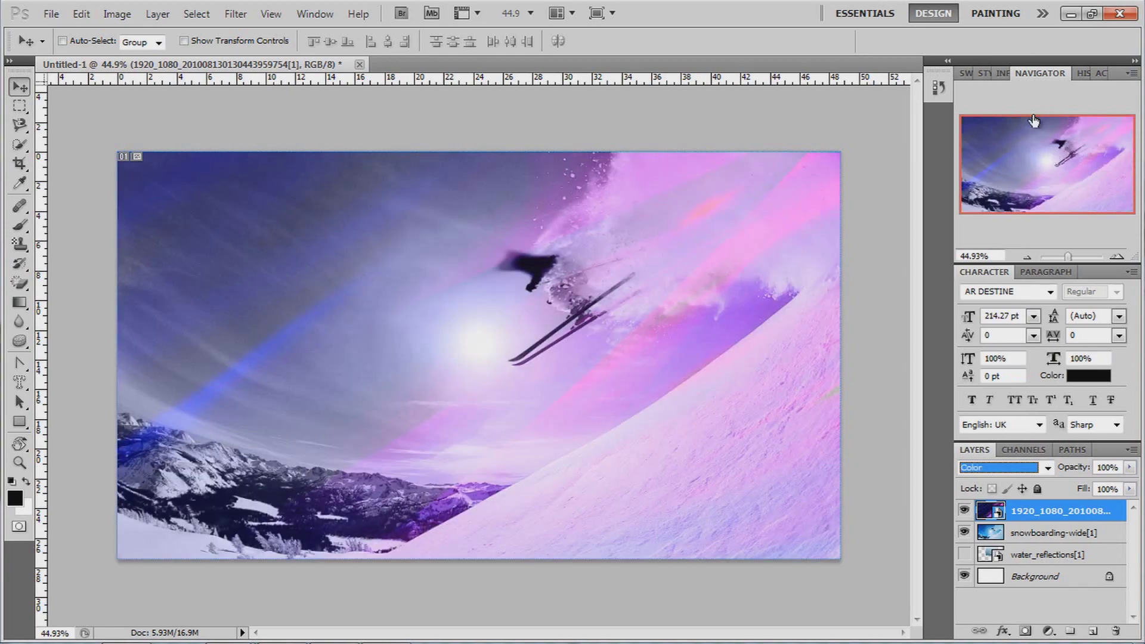
# Step: Delete the purple image layer above the ski photo
pyautogui.rightClick(1074, 518)
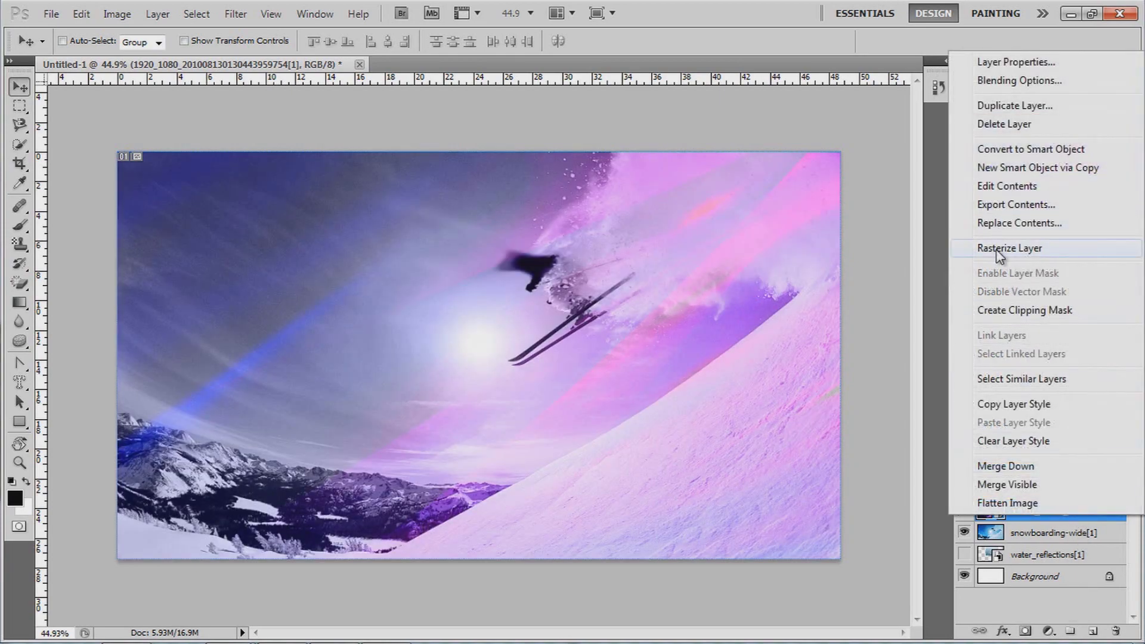
pyautogui.click(994, 127)
pyautogui.click(531, 259)
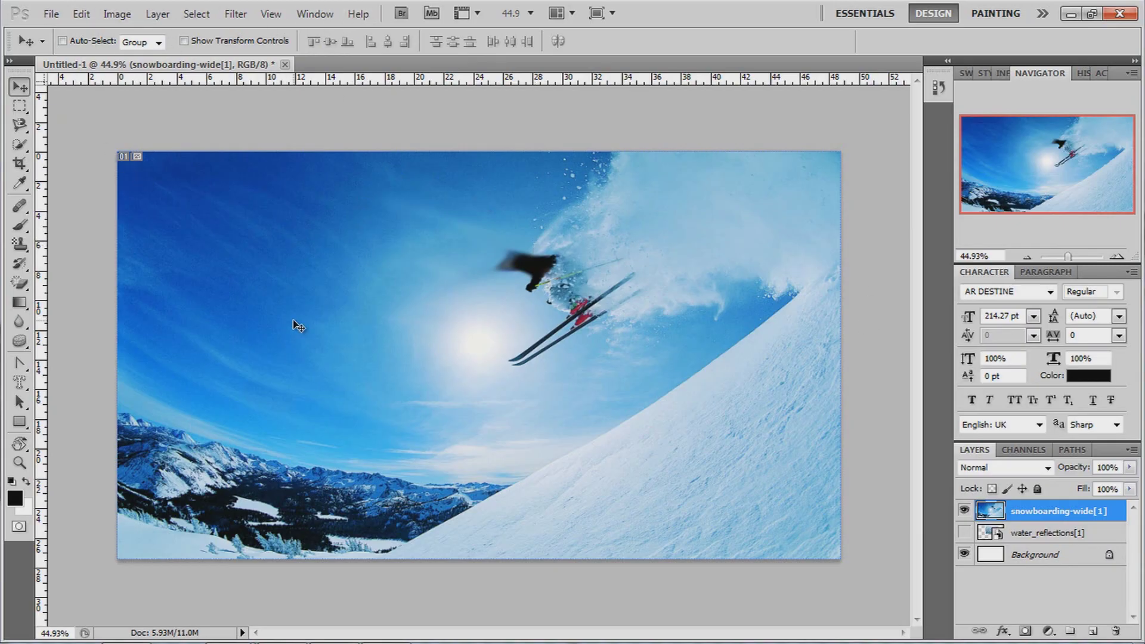
pyautogui.click(233, 14)
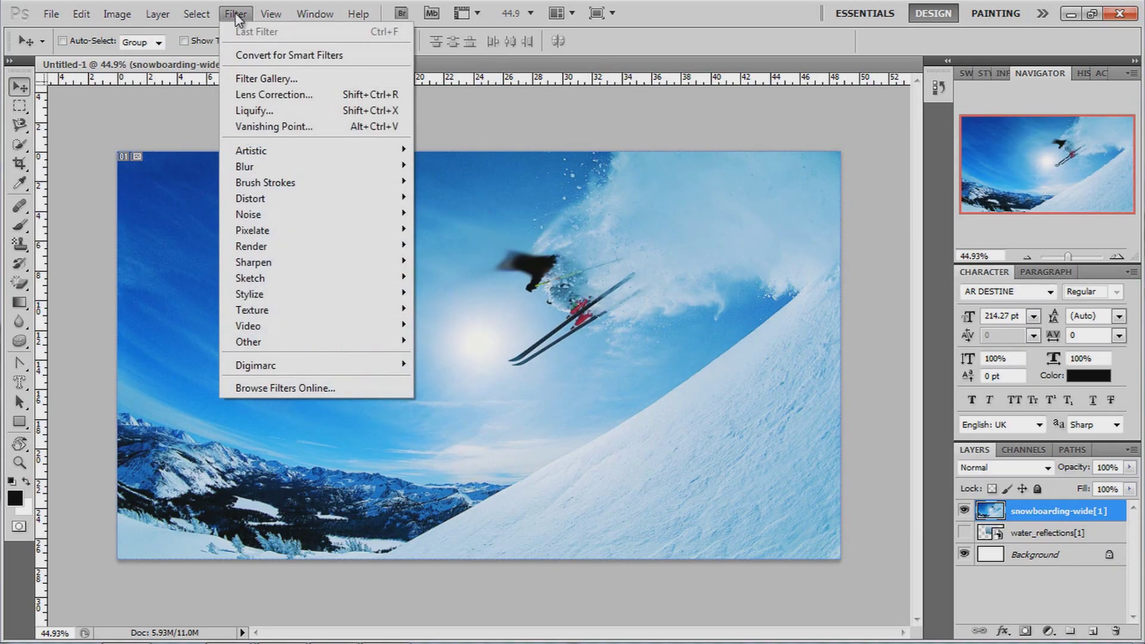
pyautogui.click(235, 14)
pyautogui.moveTo(435, 323); pyautogui.dragTo(547, 353)
pyautogui.hotkey('ctrl', 'z')
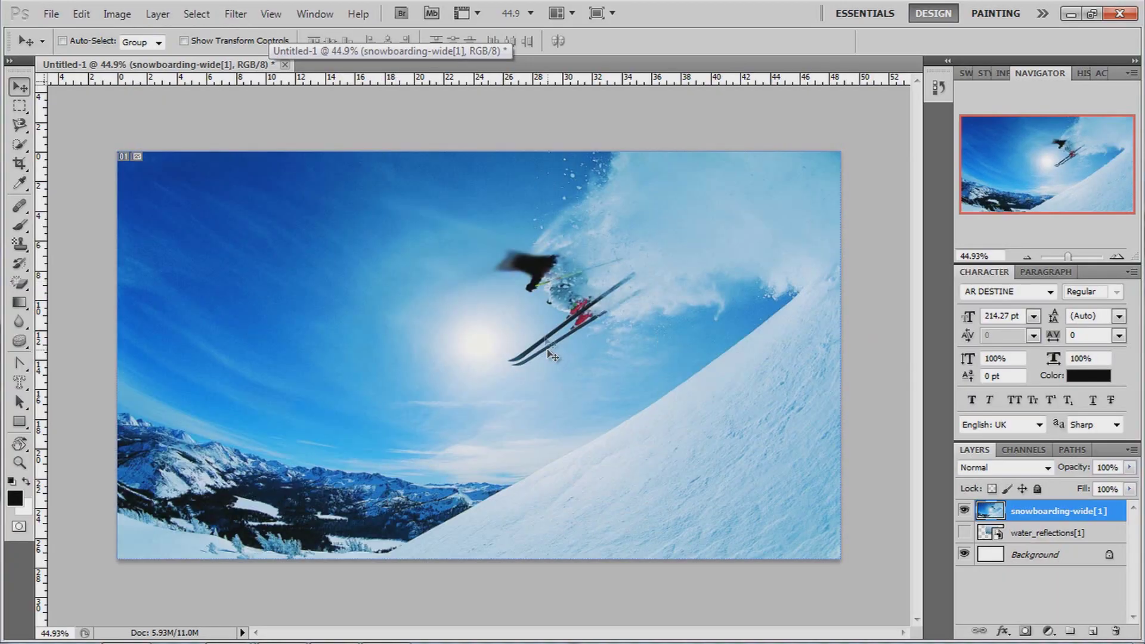
pyautogui.click(52, 14)
pyautogui.click(52, 15)
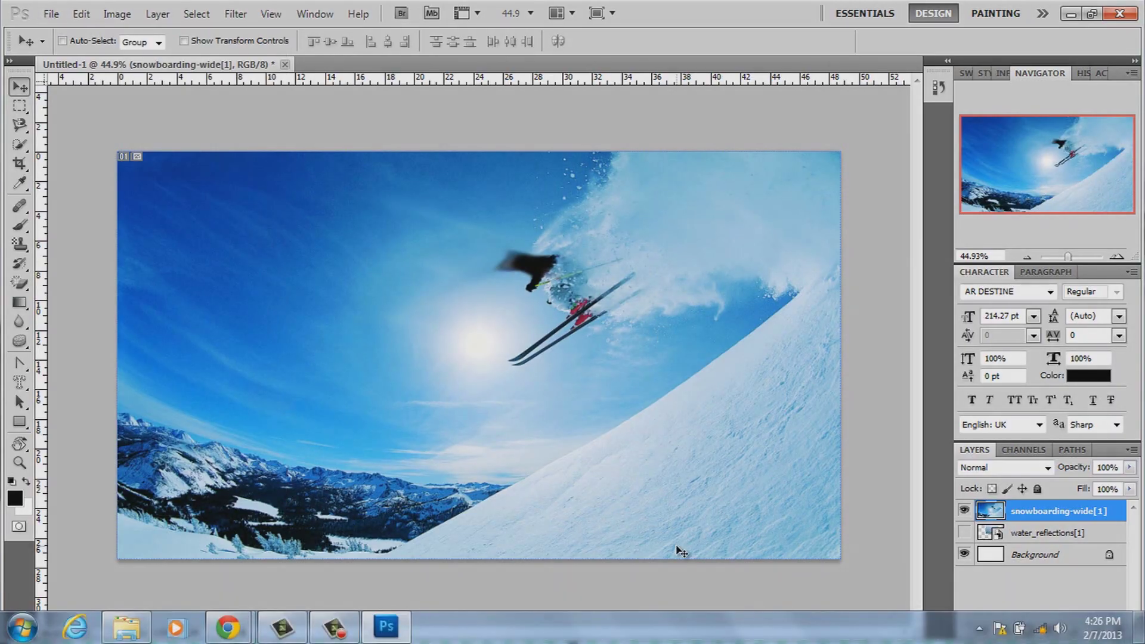